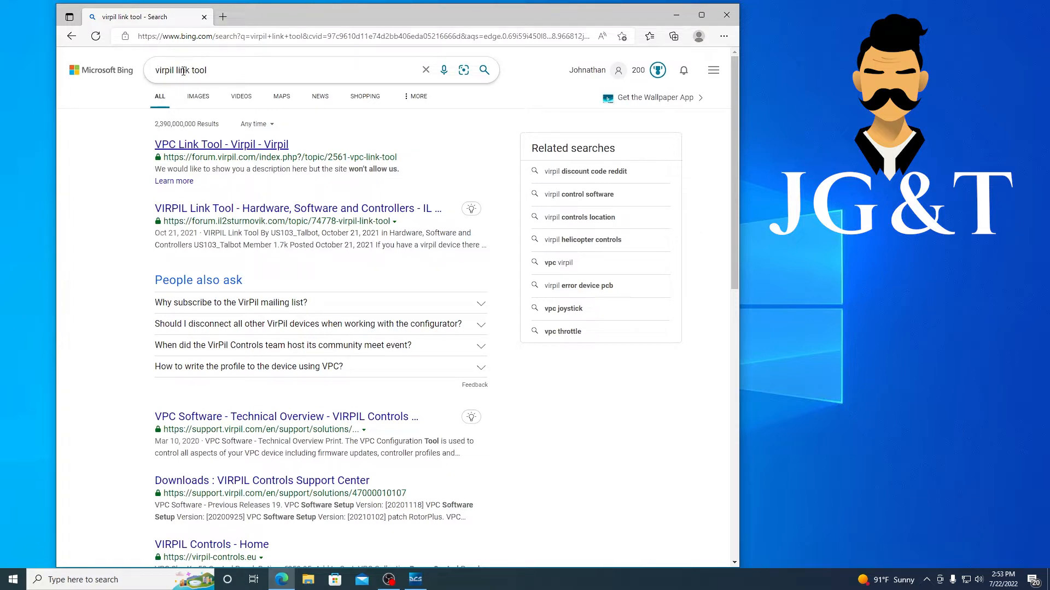
Open the Virpil forum's VPC Link Tool topic from the search results and read its description and game setup instructions
click(195, 145)
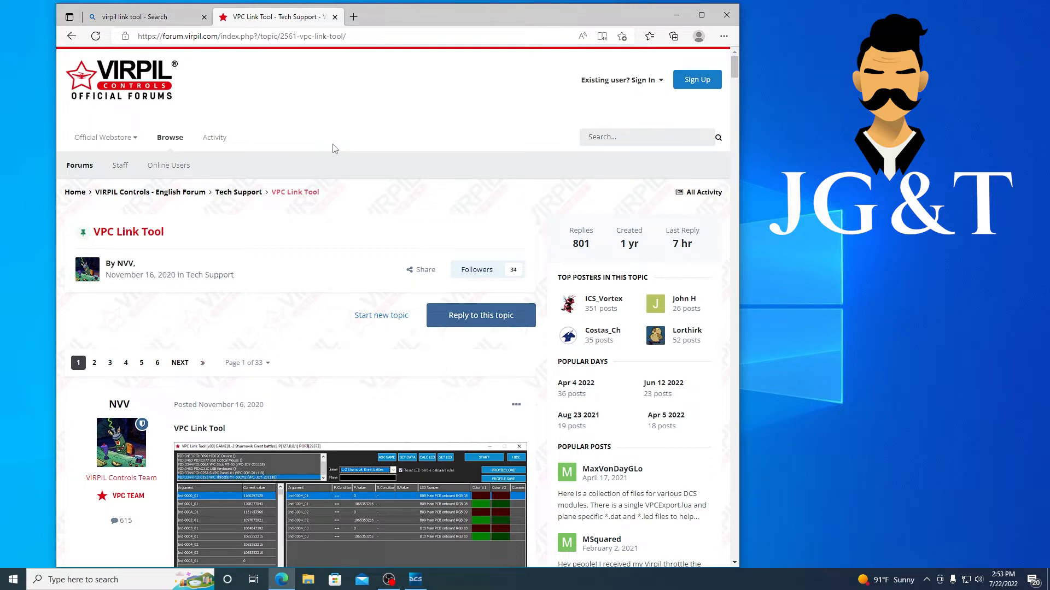
scroll(284, 260, down, 10)
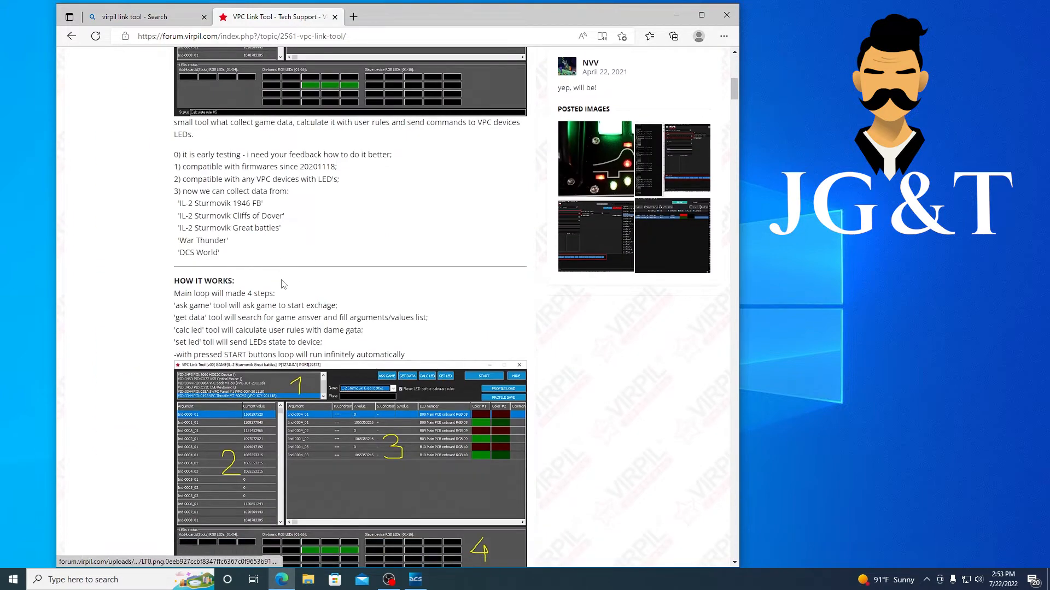
scroll(224, 262, up, 10)
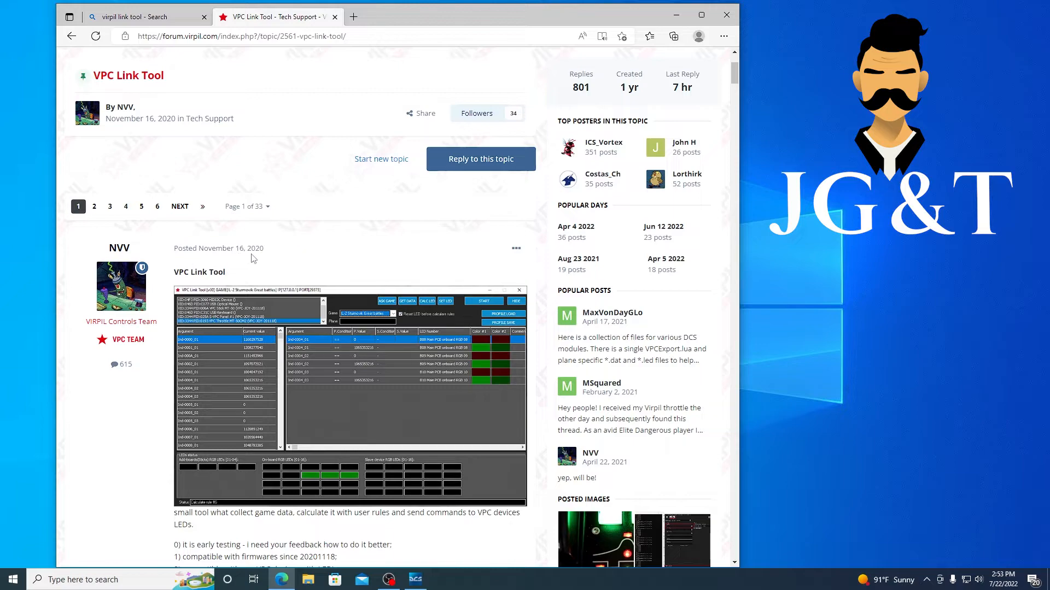
scroll(268, 262, down, 15)
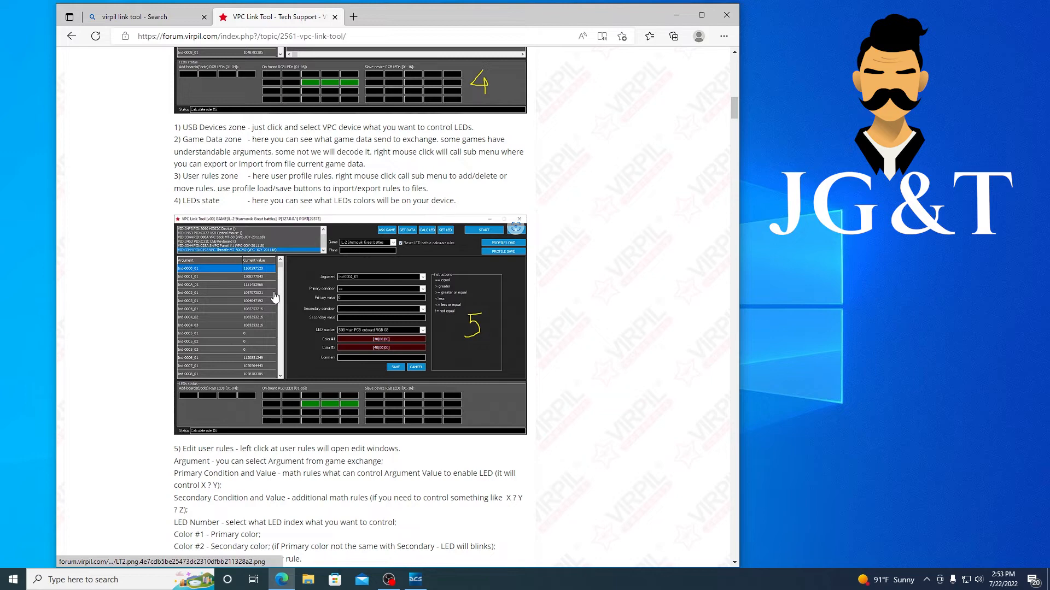
scroll(275, 297, down, 15)
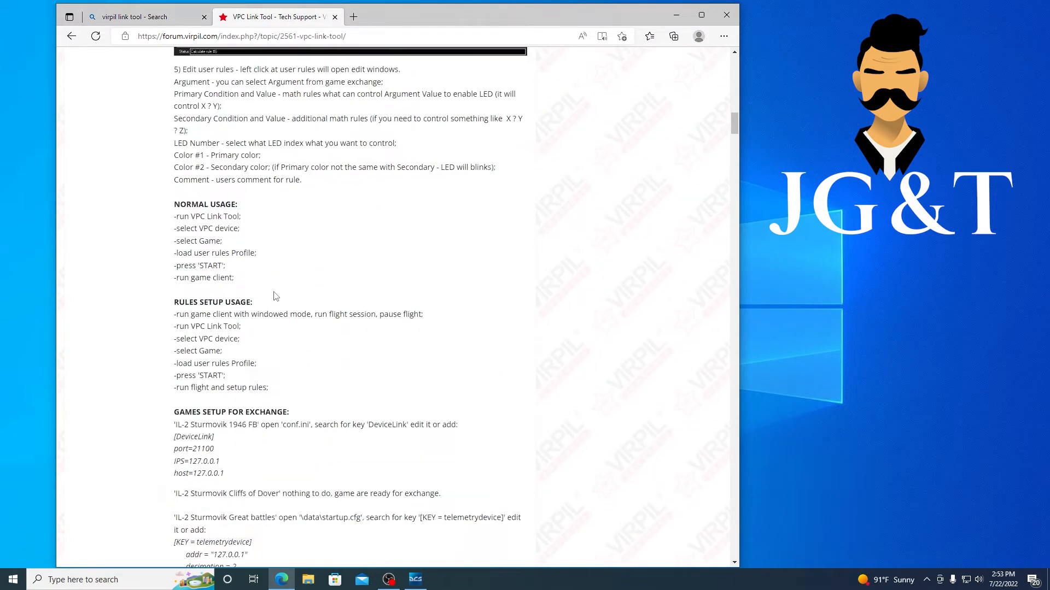
scroll(274, 328, down, 4)
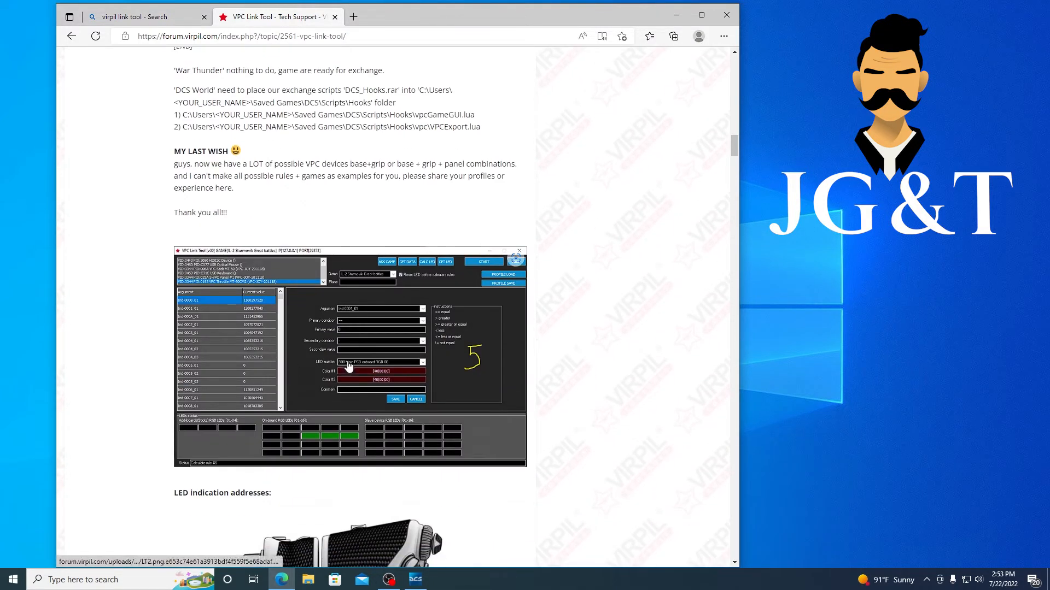
Examine the LED address diagrams for the control panels and the Link Tool release notes in the first post
scroll(348, 366, down, 4)
scroll(348, 366, down, 15)
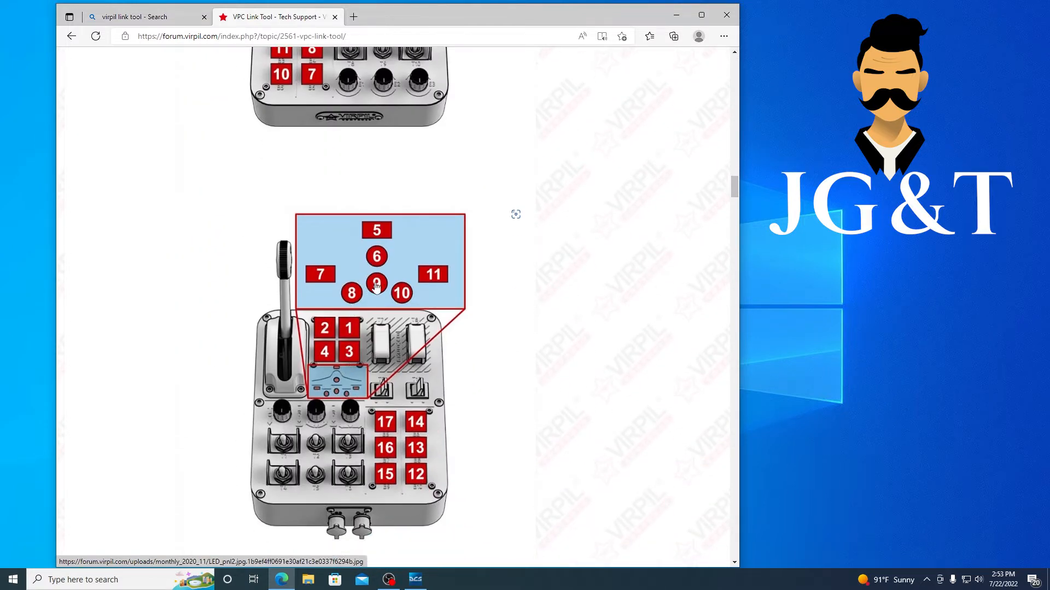
scroll(340, 383, down, 5)
scroll(341, 384, up, 8)
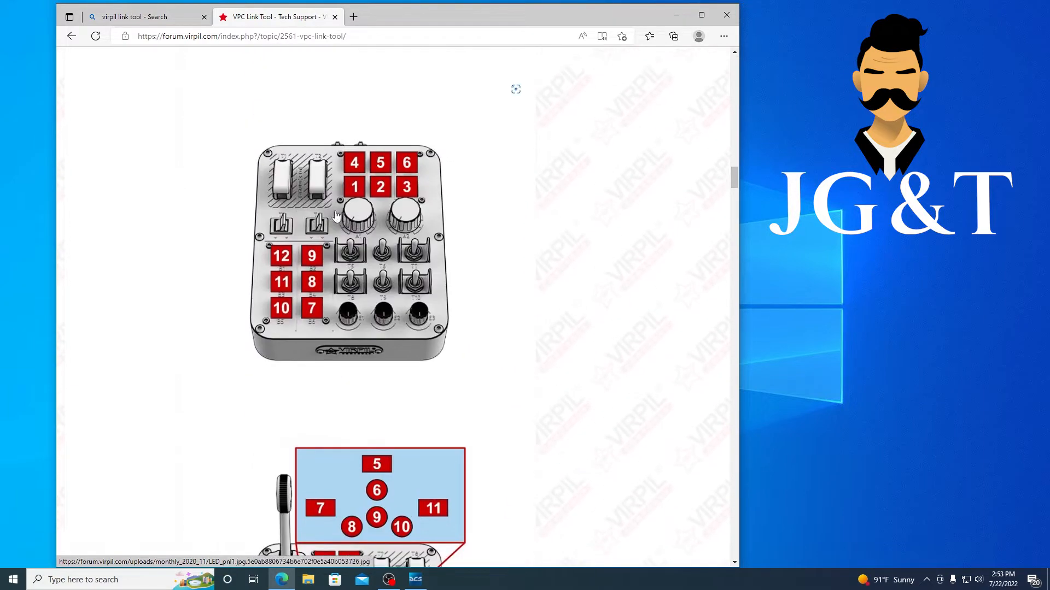
scroll(361, 343, down, 10)
scroll(350, 335, up, 9)
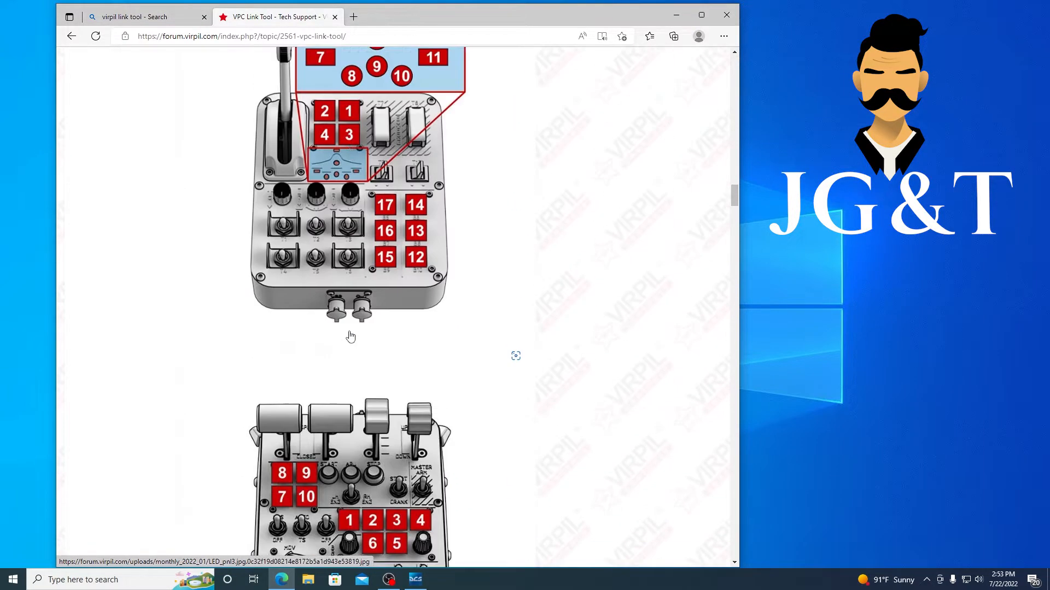
scroll(339, 362, down, 10)
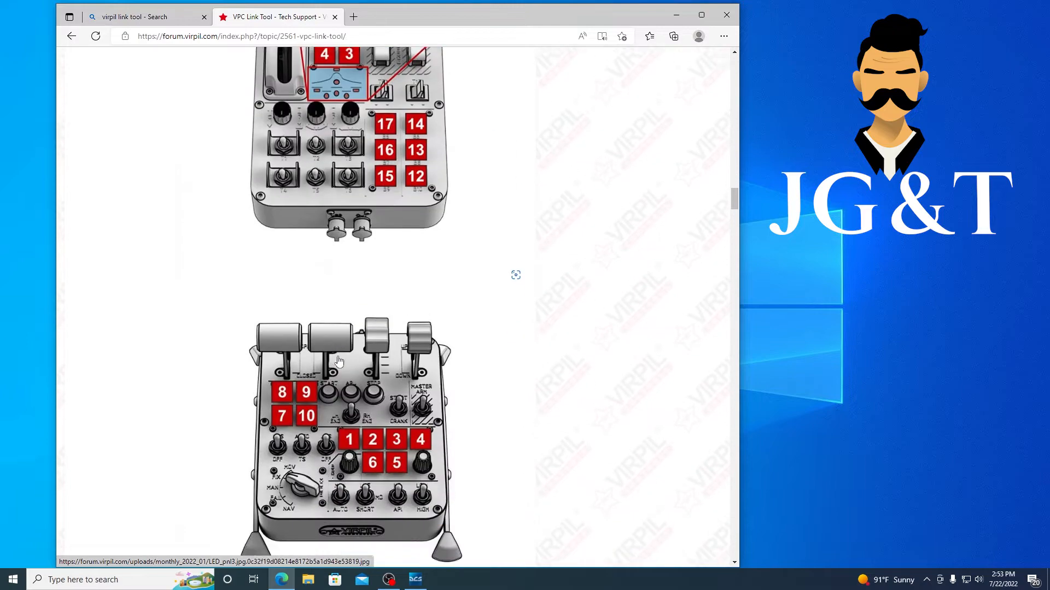
scroll(339, 362, down, 3)
scroll(318, 351, down, 7)
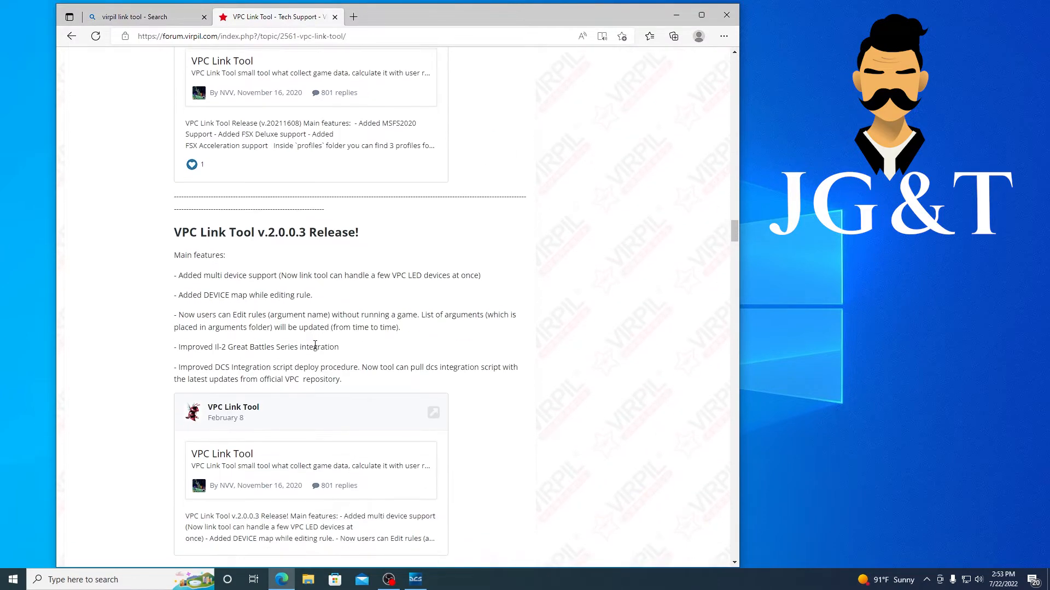
scroll(314, 345, down, 12)
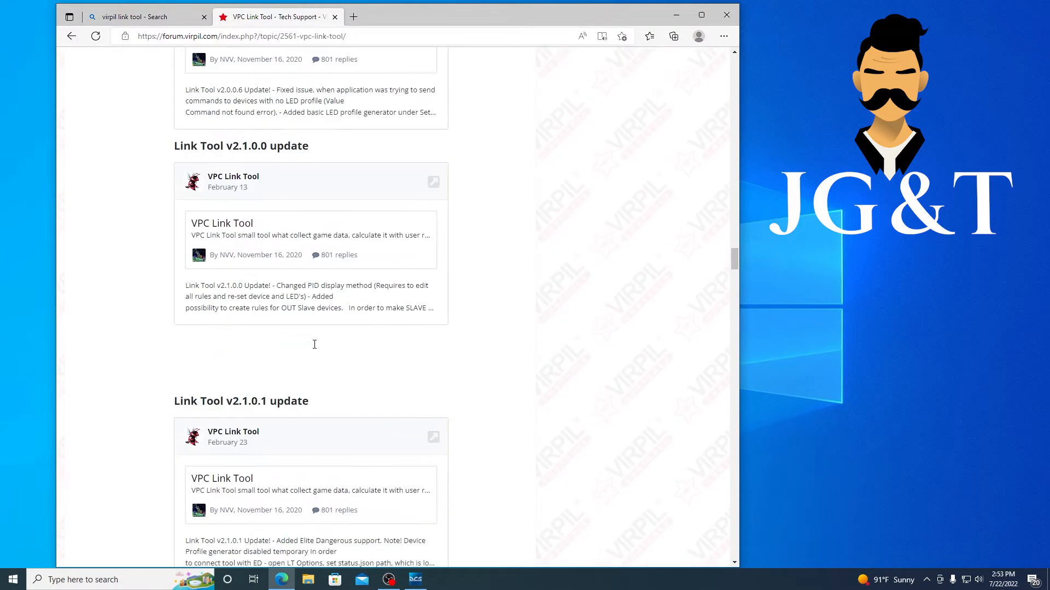
Go to page 33 of the topic and download VPC Link Tool 2.7.0.0 from the straight link in the last post
scroll(314, 345, up, 15)
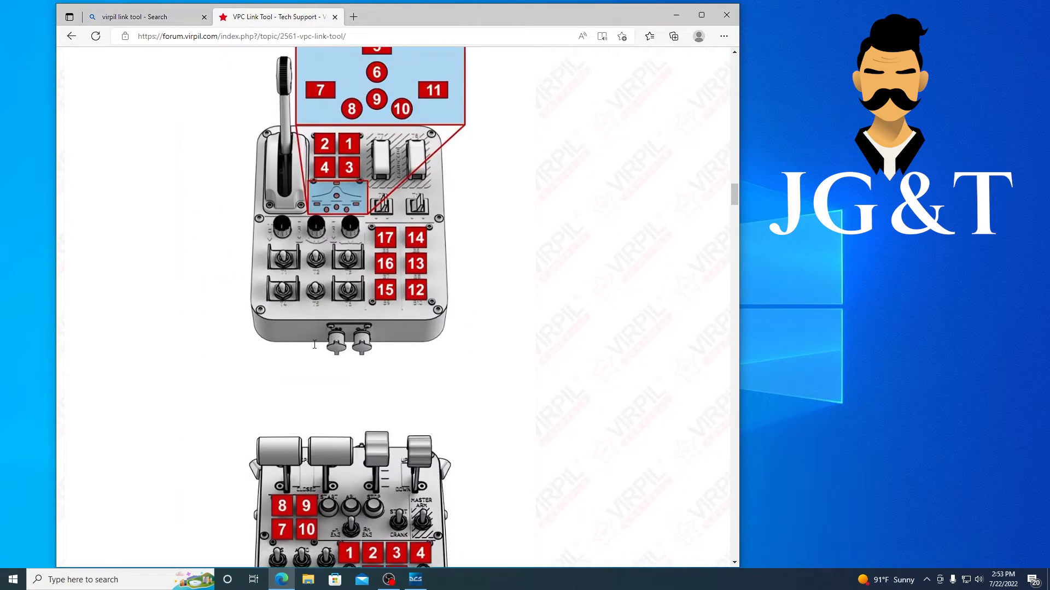
scroll(315, 344, up, 20)
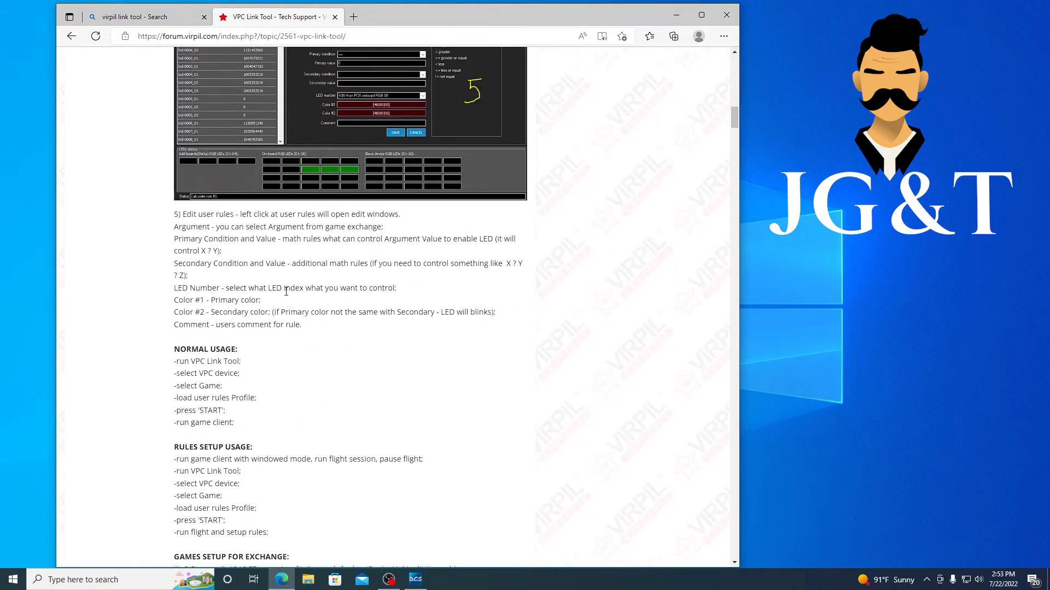
scroll(284, 377, up, 20)
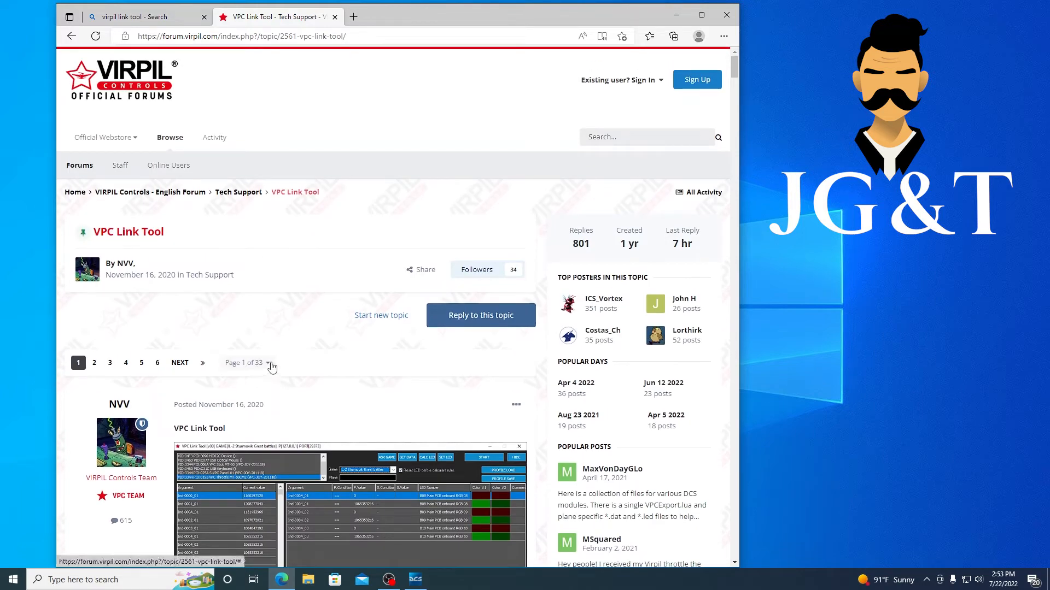
click(269, 364)
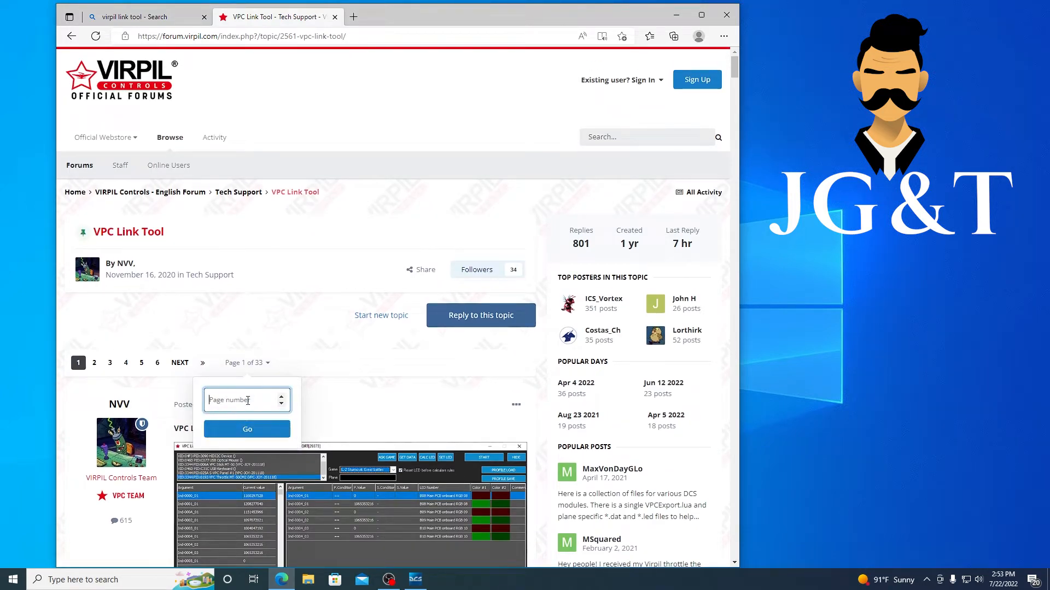
text(33)
click(246, 431)
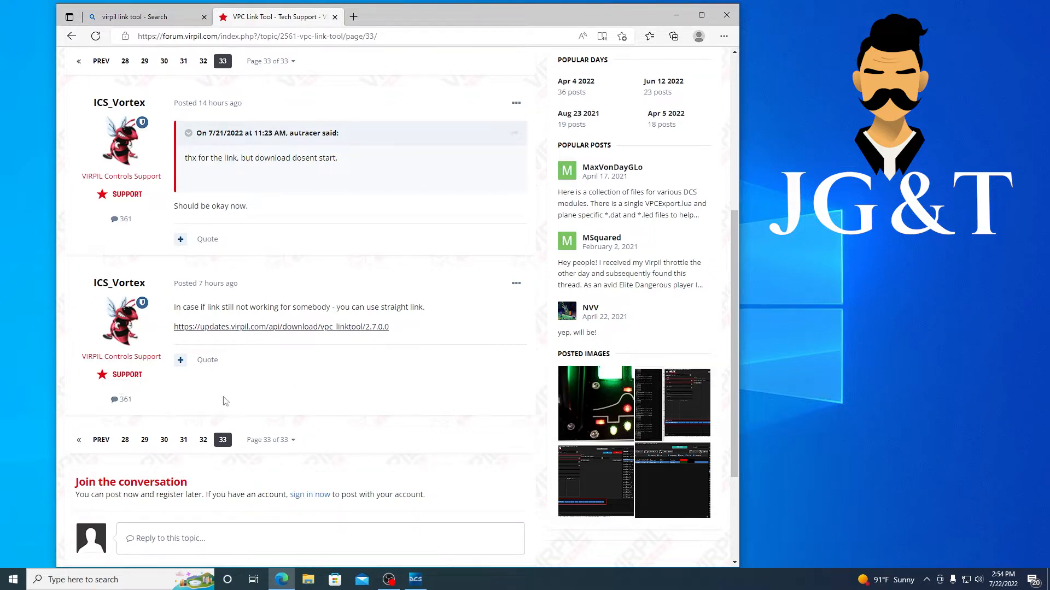
click(259, 328)
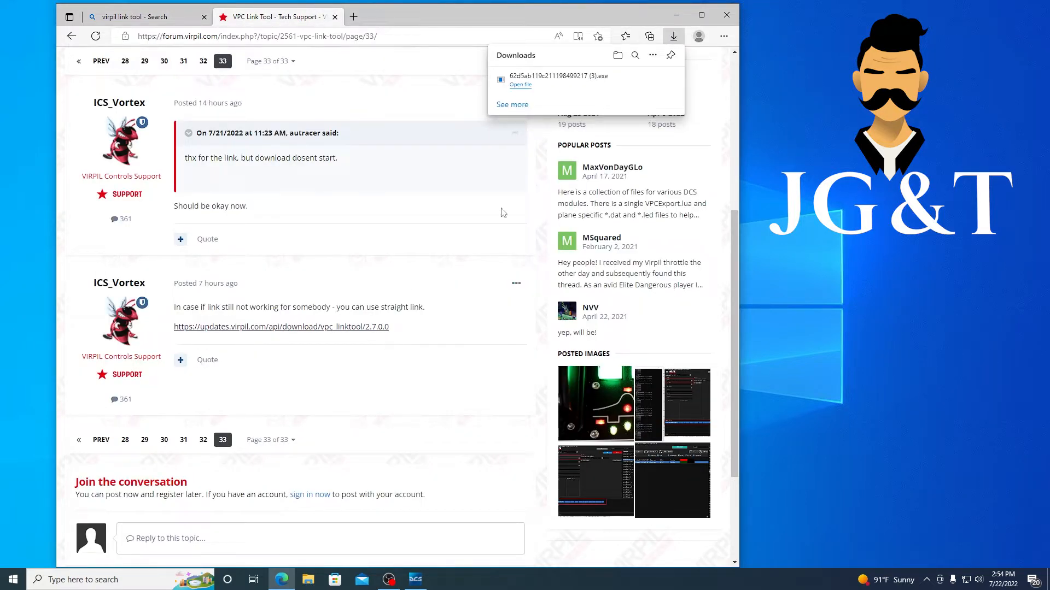
Install VPC Link Tool 2.7.0.0 into C:\VPC Link Tool with a desktop shortcut and launch it when setup finishes
click(518, 86)
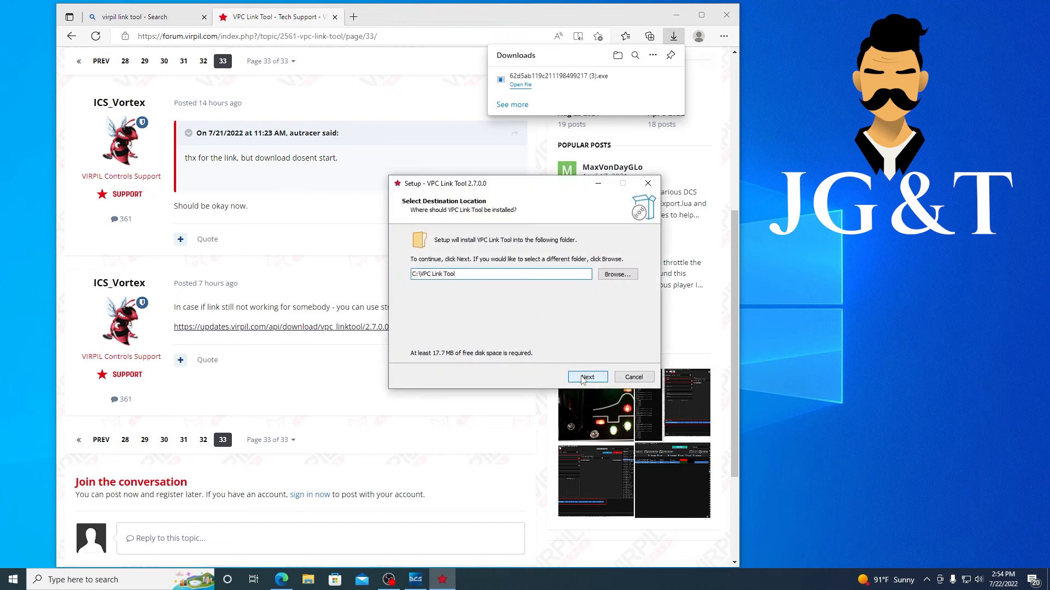
click(583, 381)
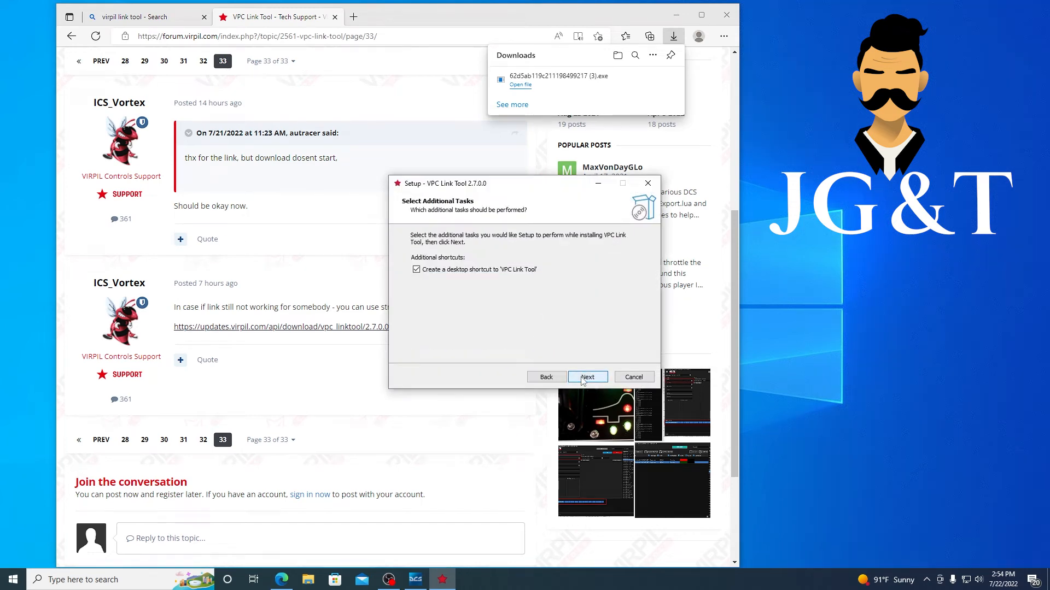
click(583, 381)
click(583, 381)
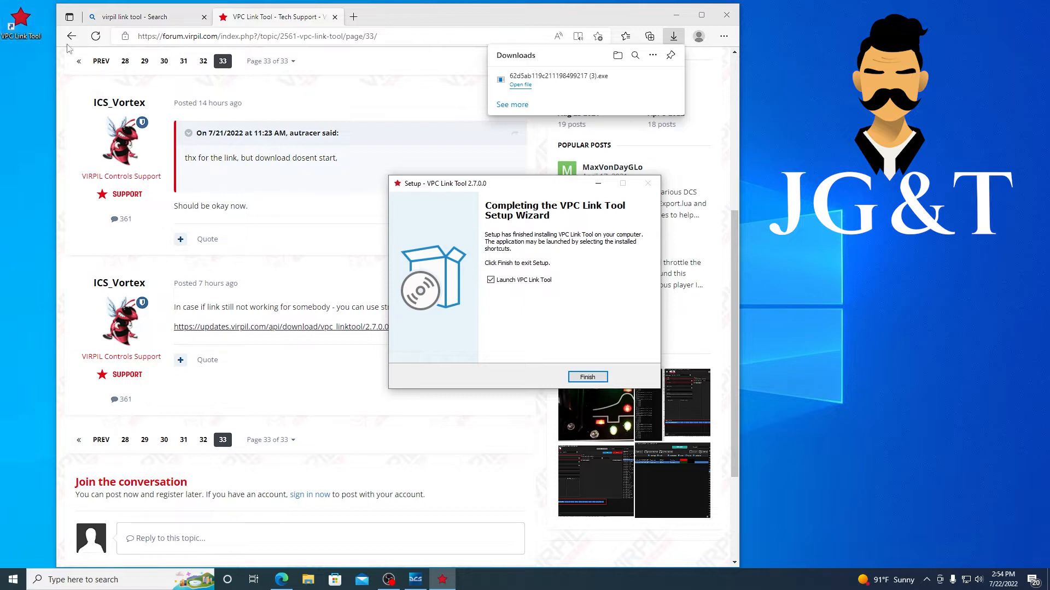
click(592, 378)
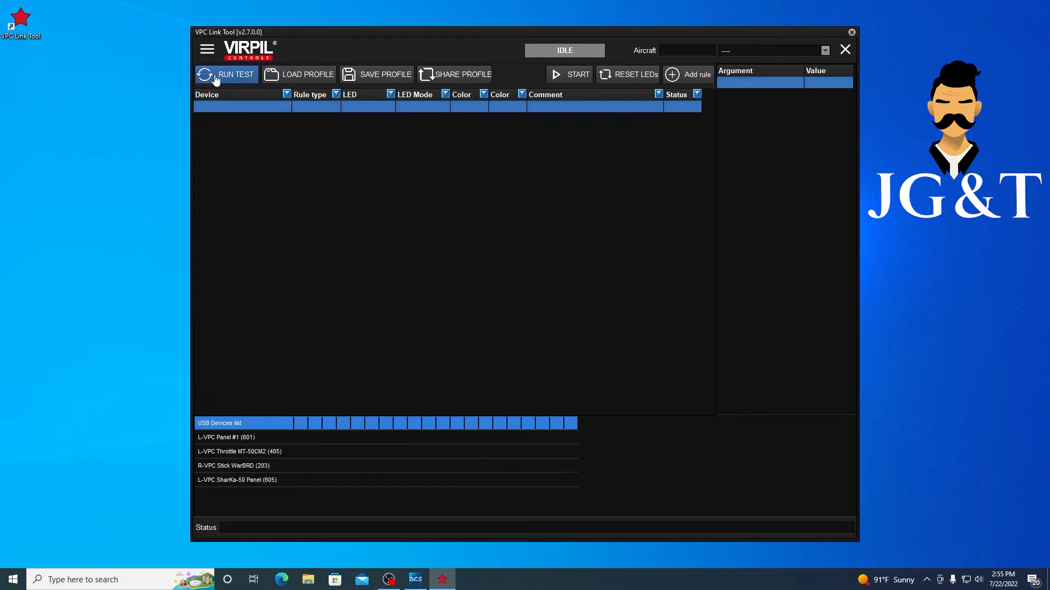
Turn off Debug mode in the Link Tool's application options and close the options
click(207, 51)
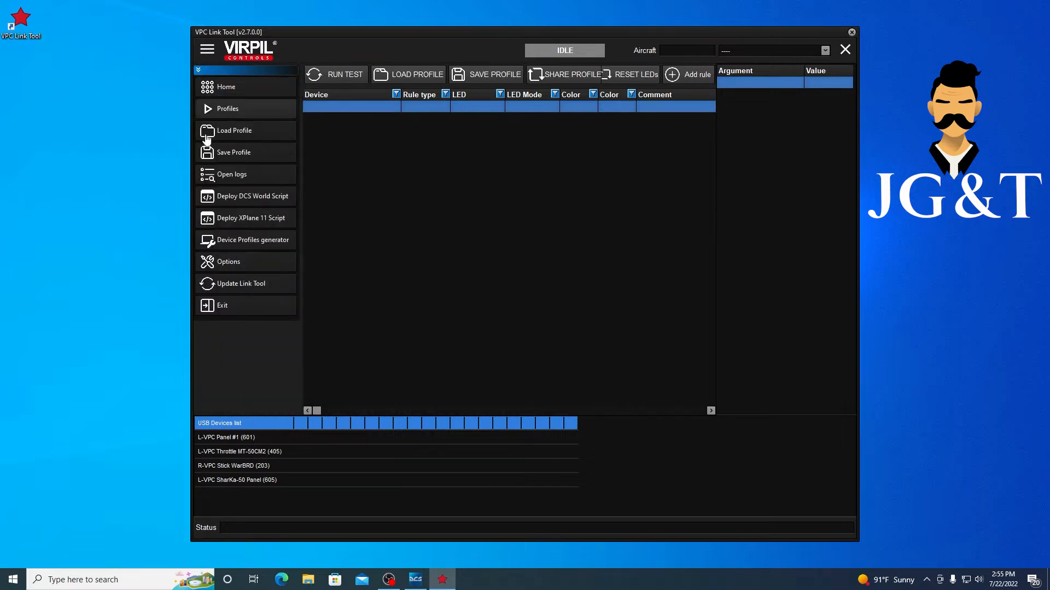
click(224, 264)
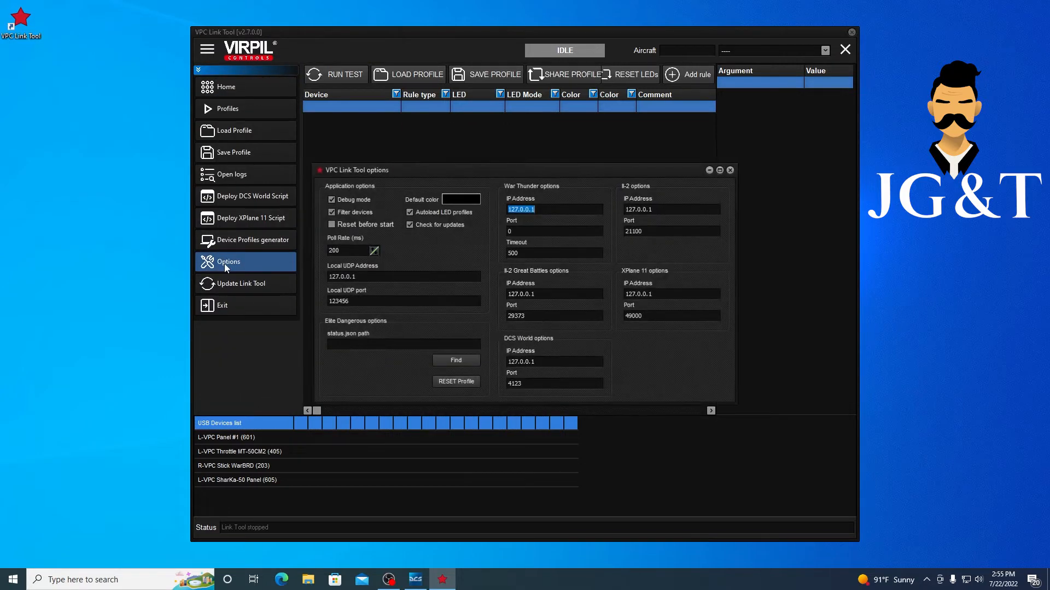
click(331, 200)
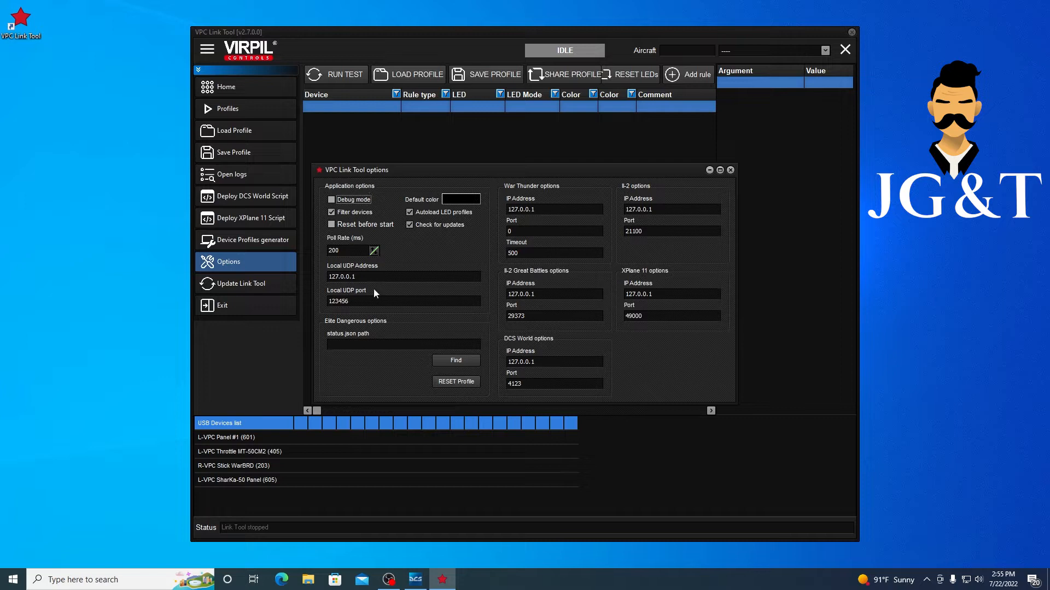
click(730, 170)
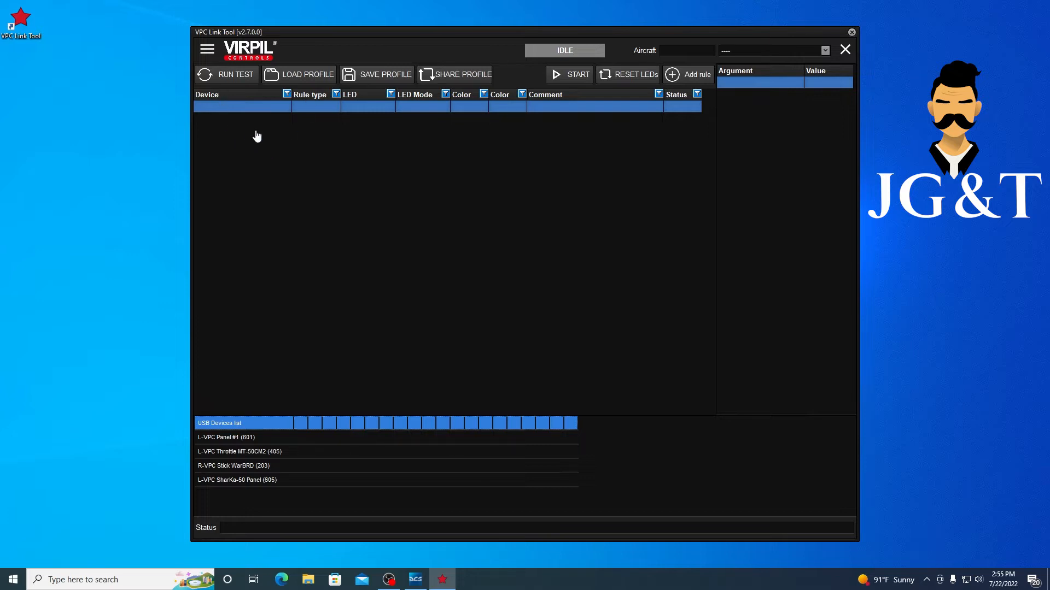
Open the device profile generator and set its mode to USB Joystick
click(208, 50)
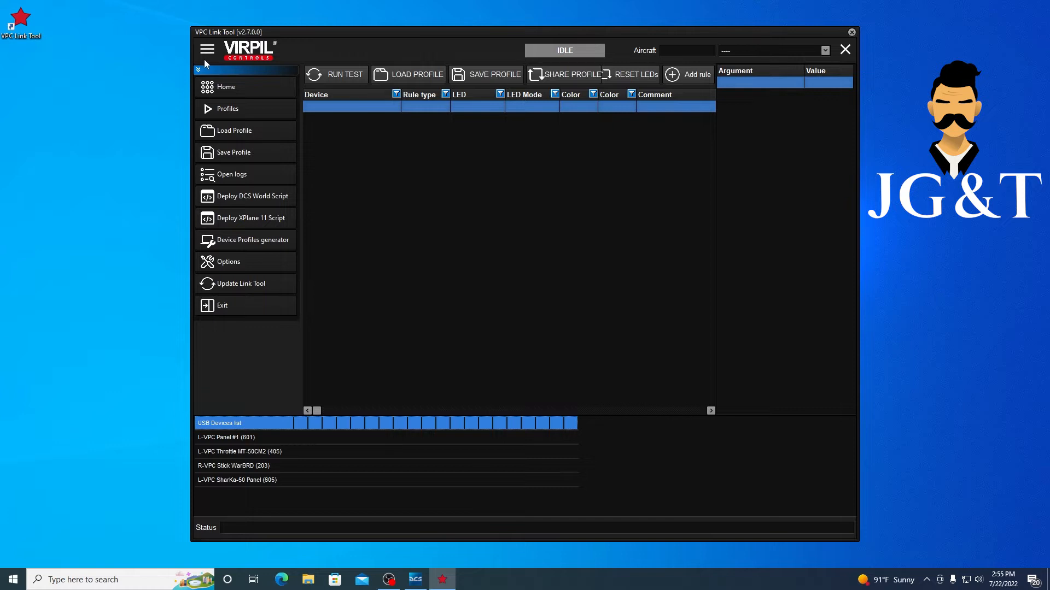
click(231, 245)
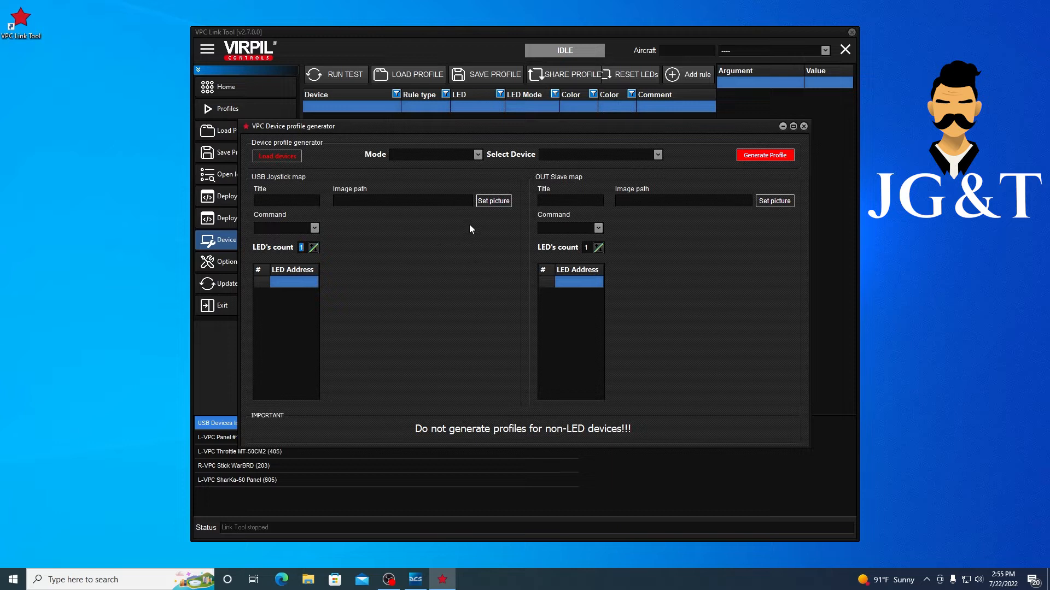
click(477, 155)
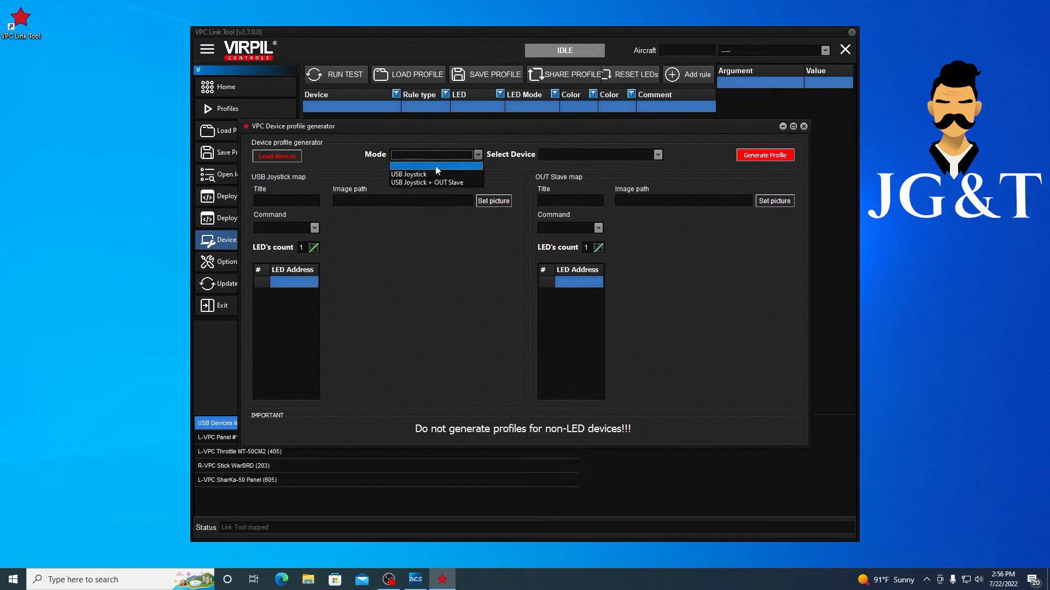
click(406, 175)
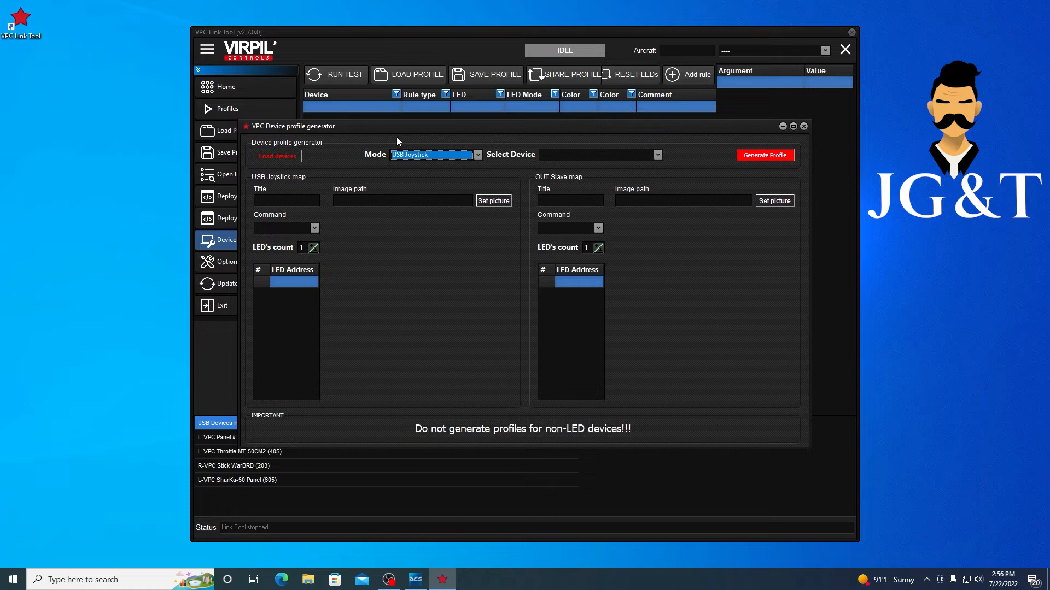
click(440, 155)
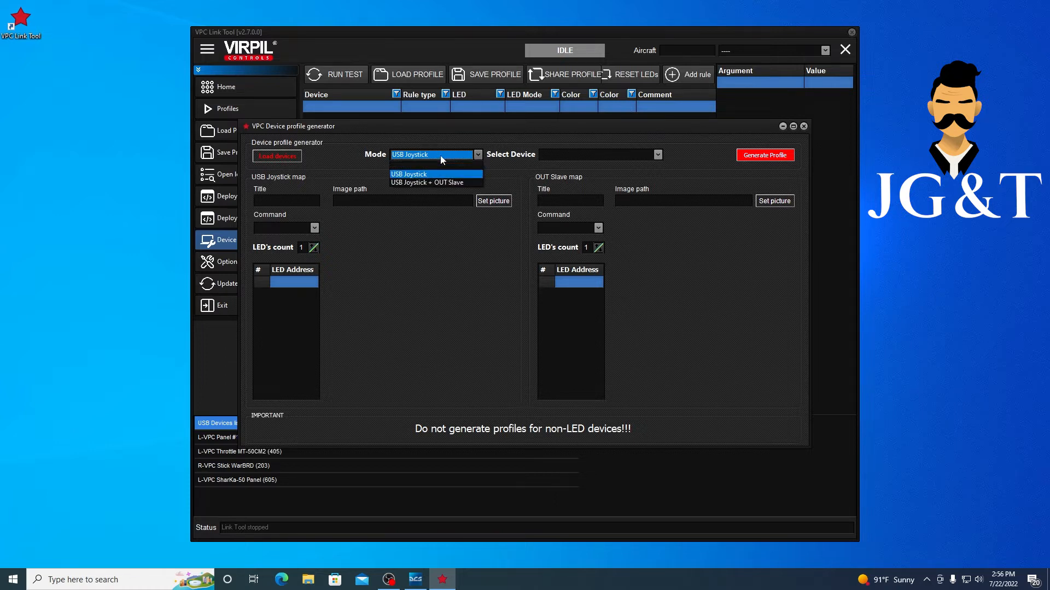
click(425, 156)
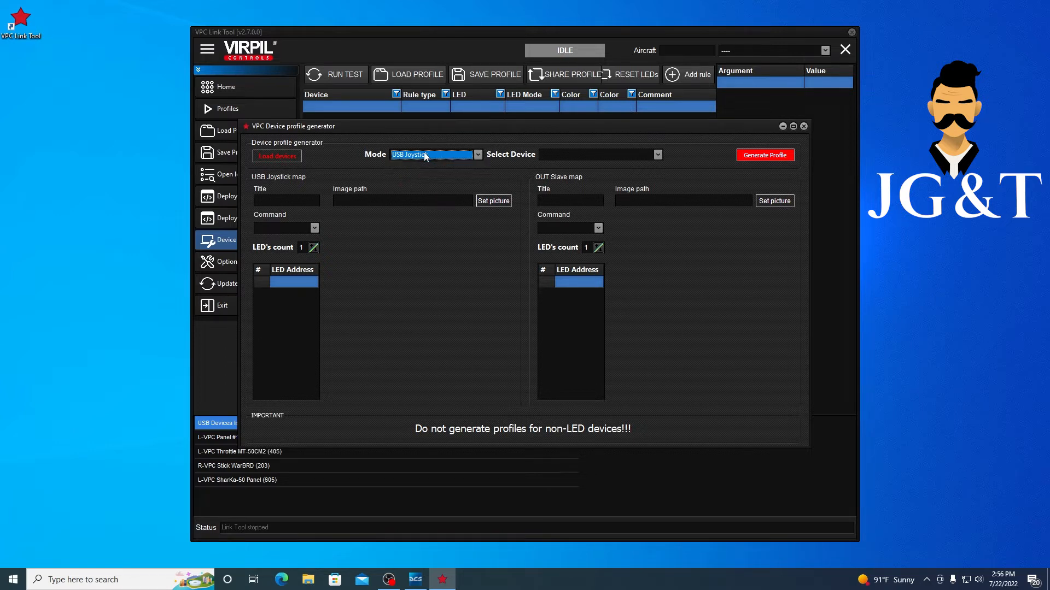
Choose L-VPC SharKa-50 Panel (605) as the device and set its USB Joystick command to 102 - Panels, Throttles
click(657, 156)
click(583, 192)
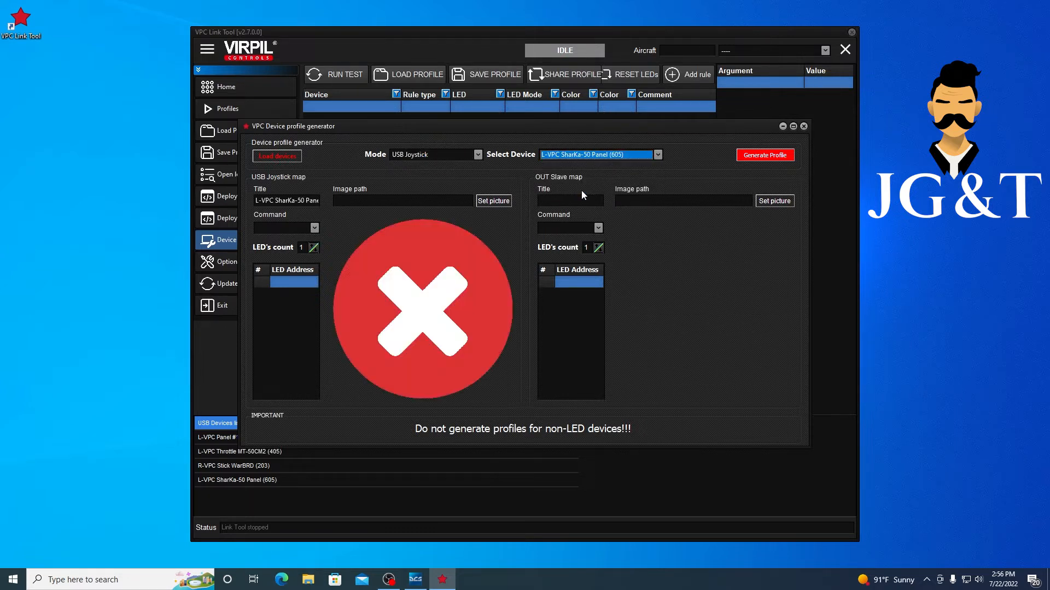
click(315, 228)
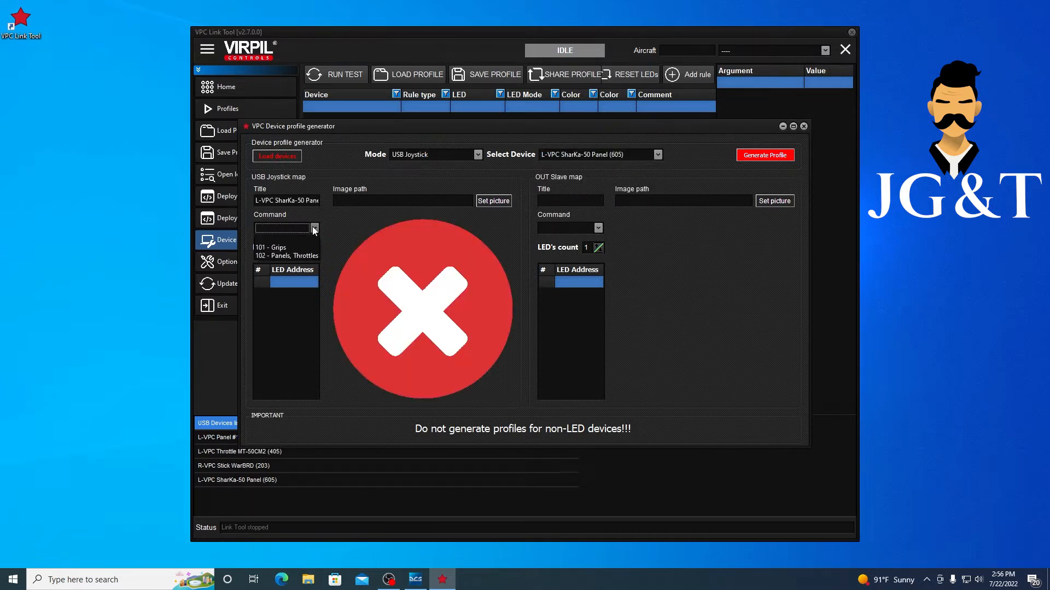
click(280, 257)
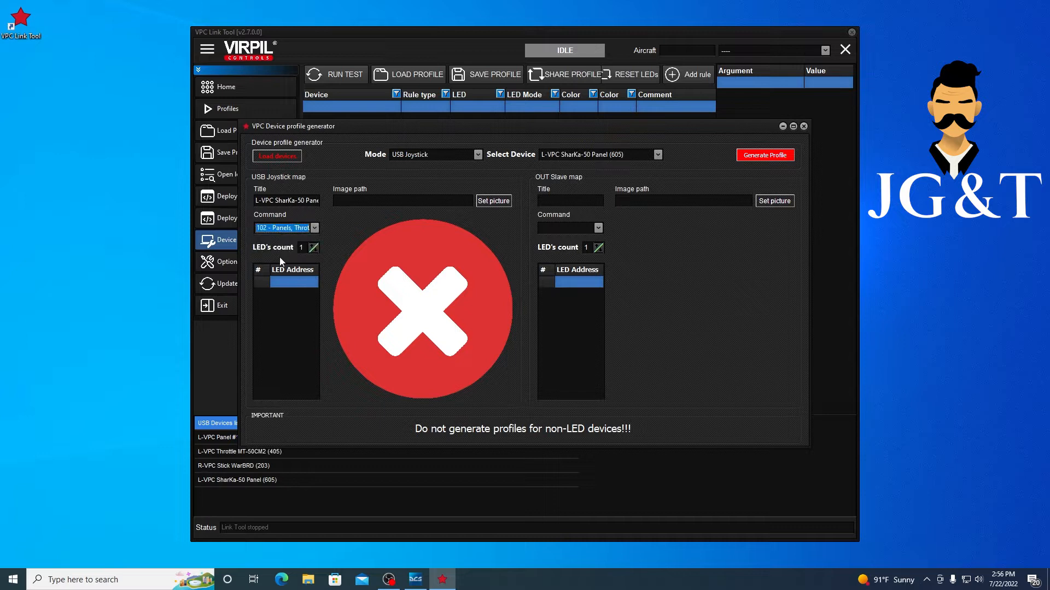
Set the SharKa-50 panel's LED count to 10 and assign sharka.png from the assets folder as its USB Joystick picture
click(313, 249)
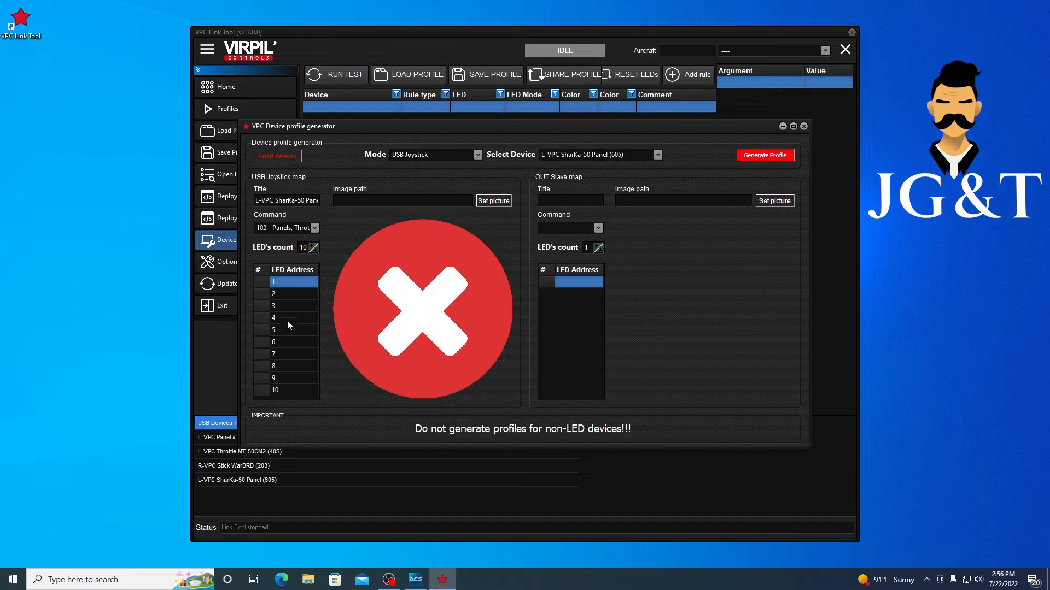
click(494, 201)
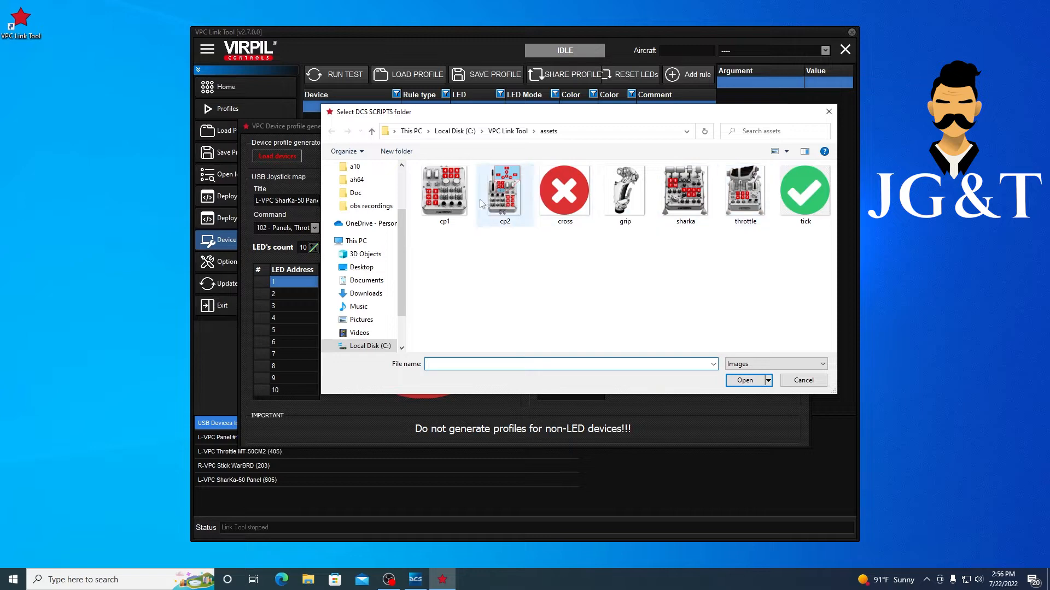
click(687, 200)
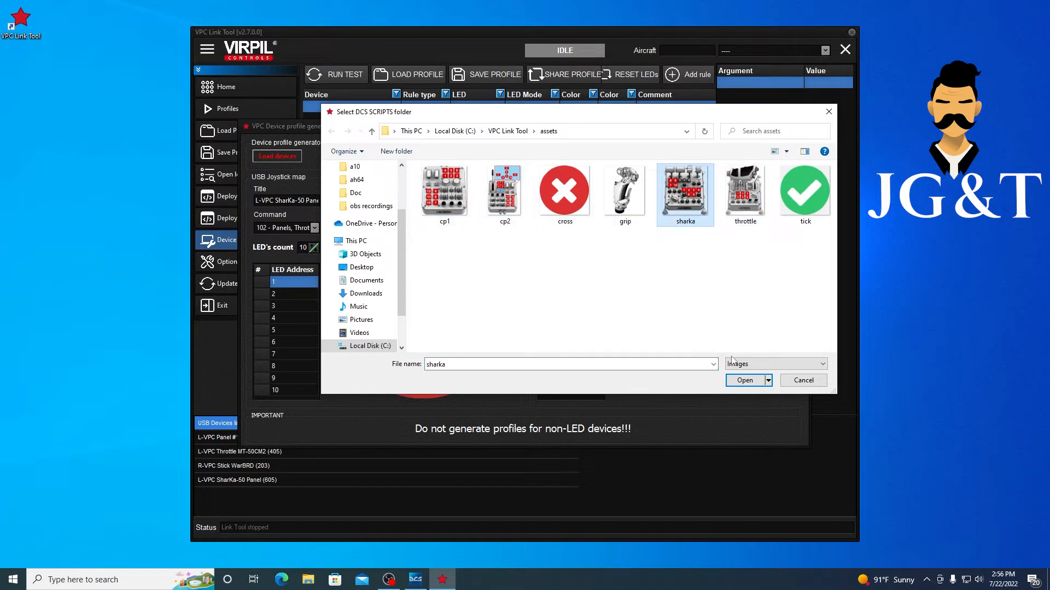
click(744, 381)
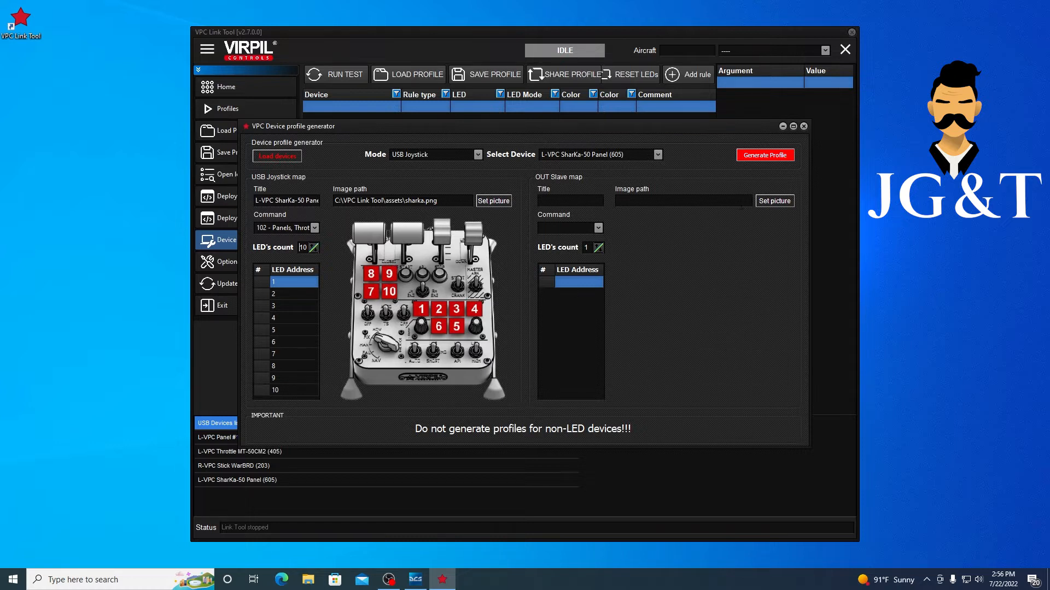
Generate the SharKa-50 panel profile and select that panel in the USB devices list
click(761, 159)
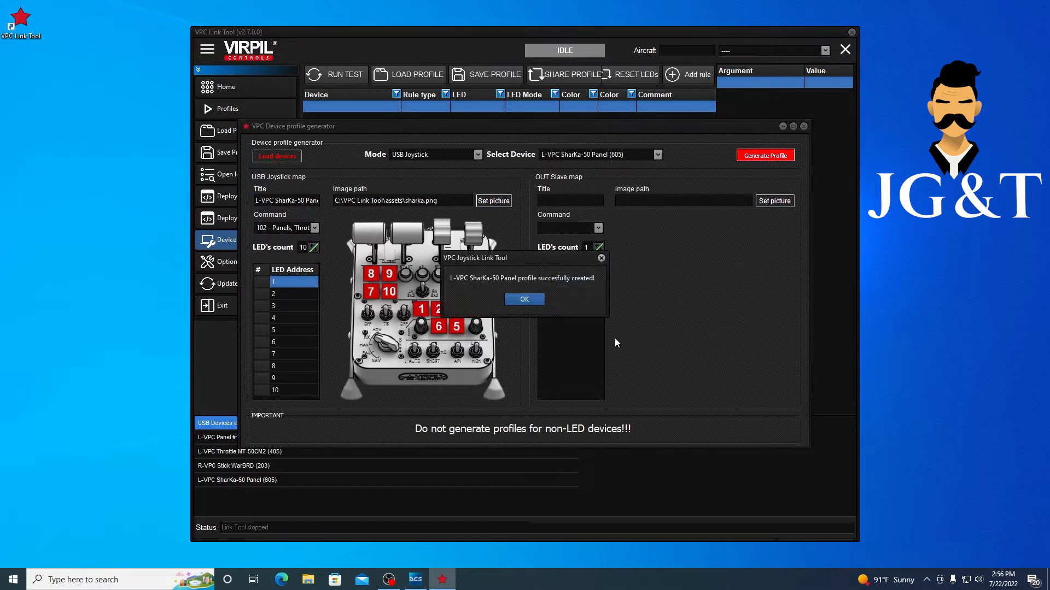
click(530, 305)
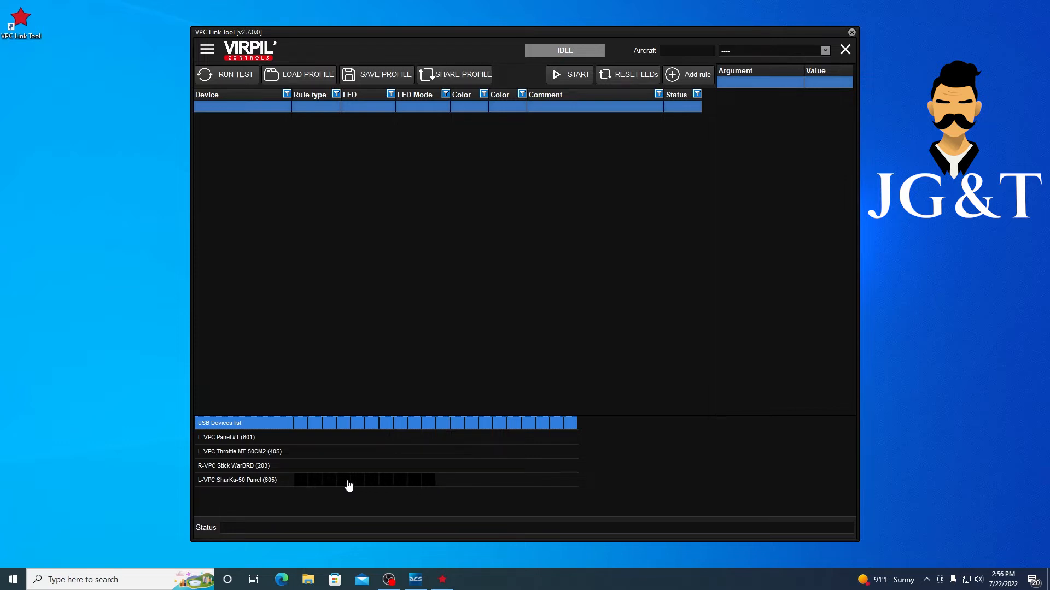
click(389, 485)
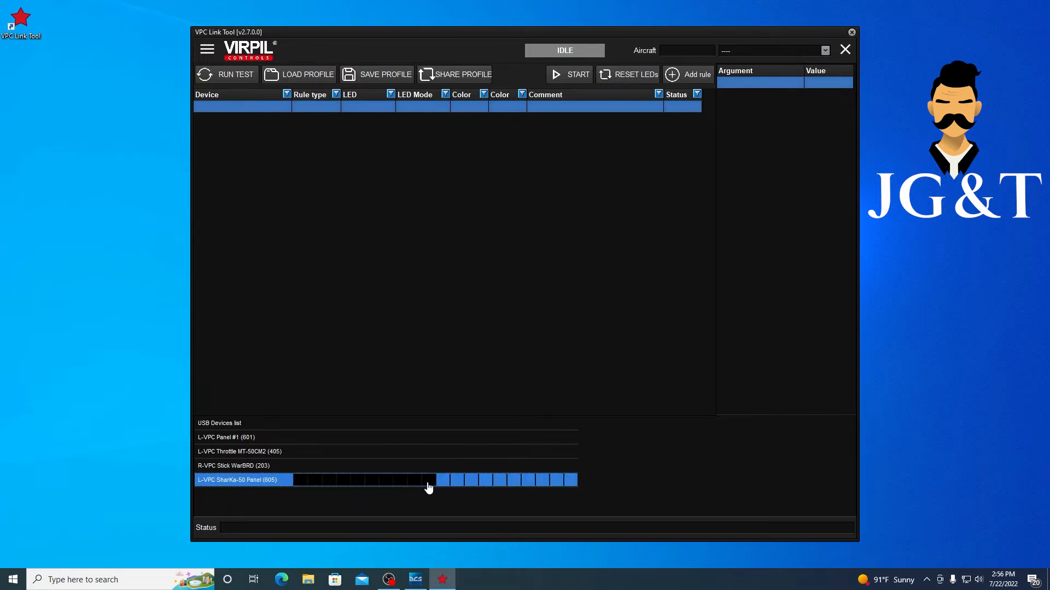
Reopen the device profile generator in USB Joystick + OUT Slave mode and choose L-VPC Throttle MT-50CM2 (405) as the device
click(207, 49)
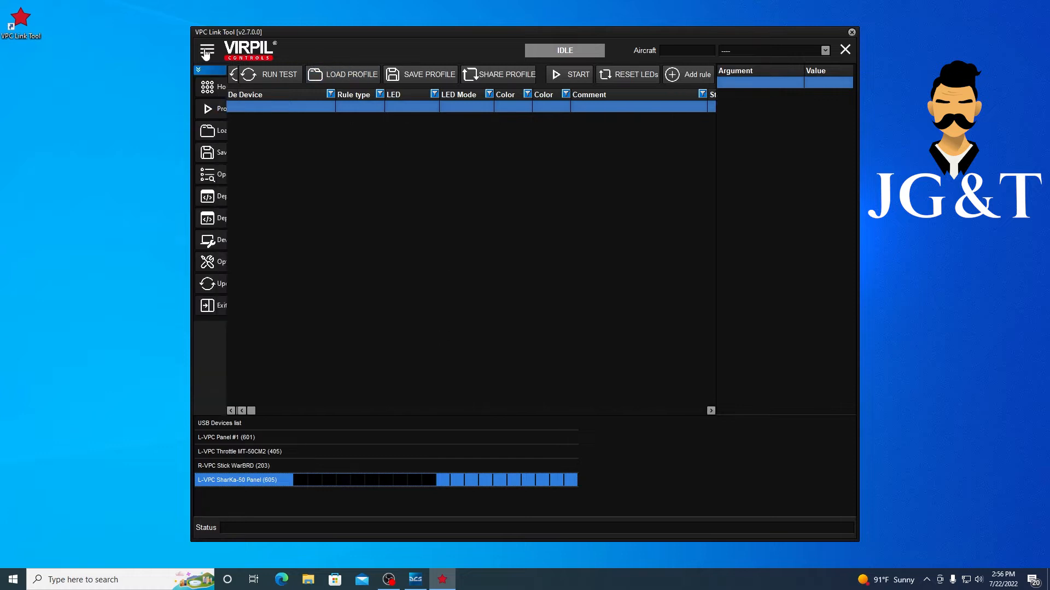
click(240, 241)
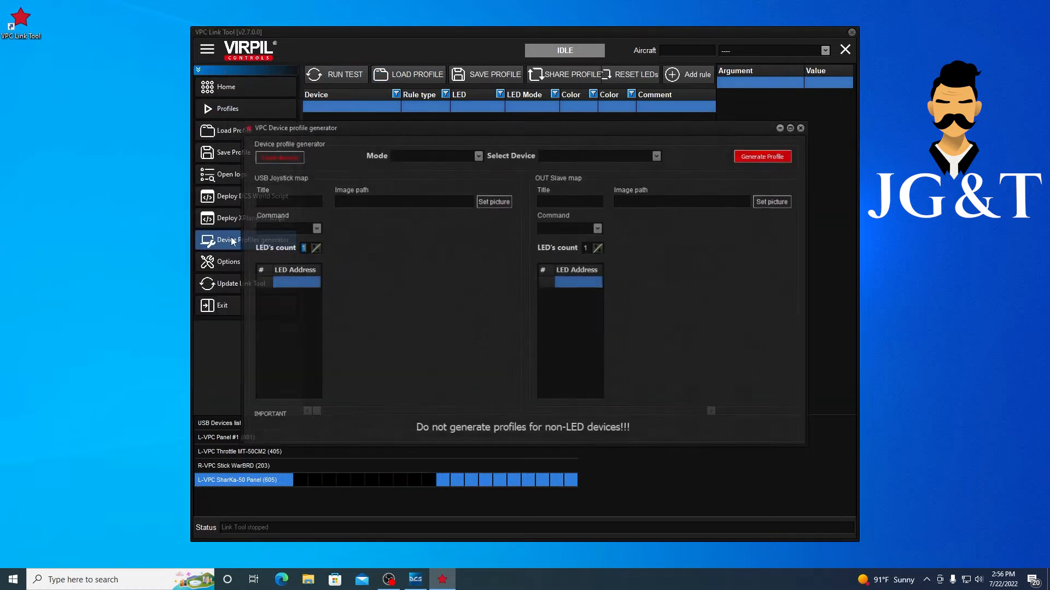
click(476, 155)
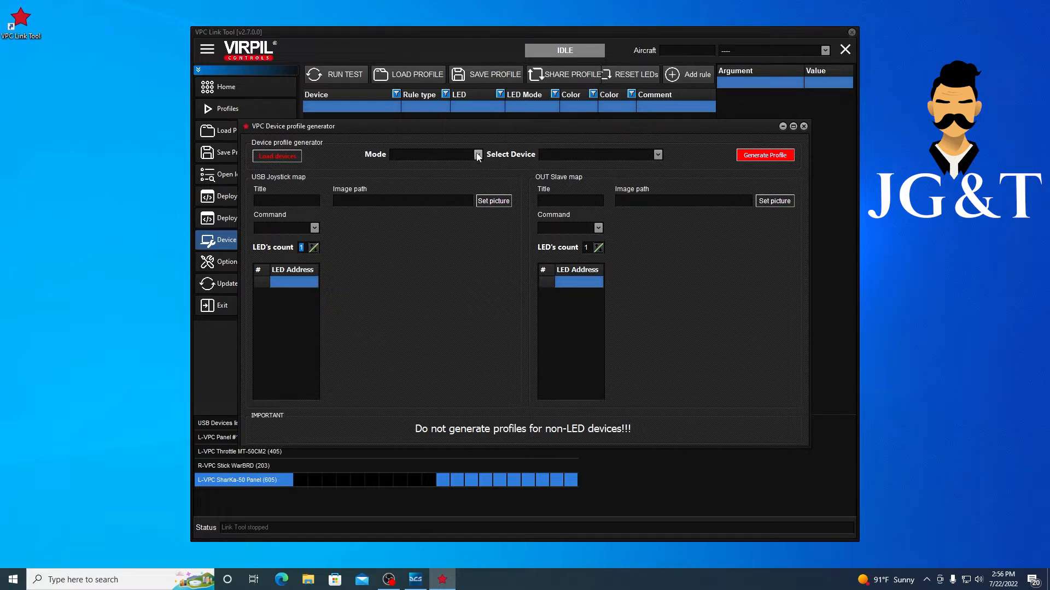
click(427, 182)
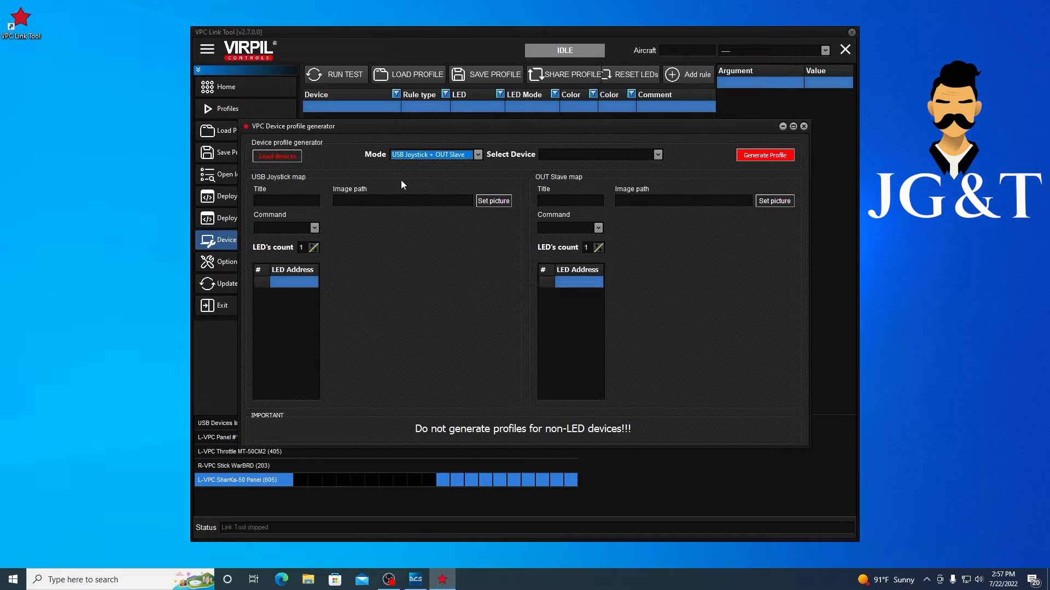
click(657, 155)
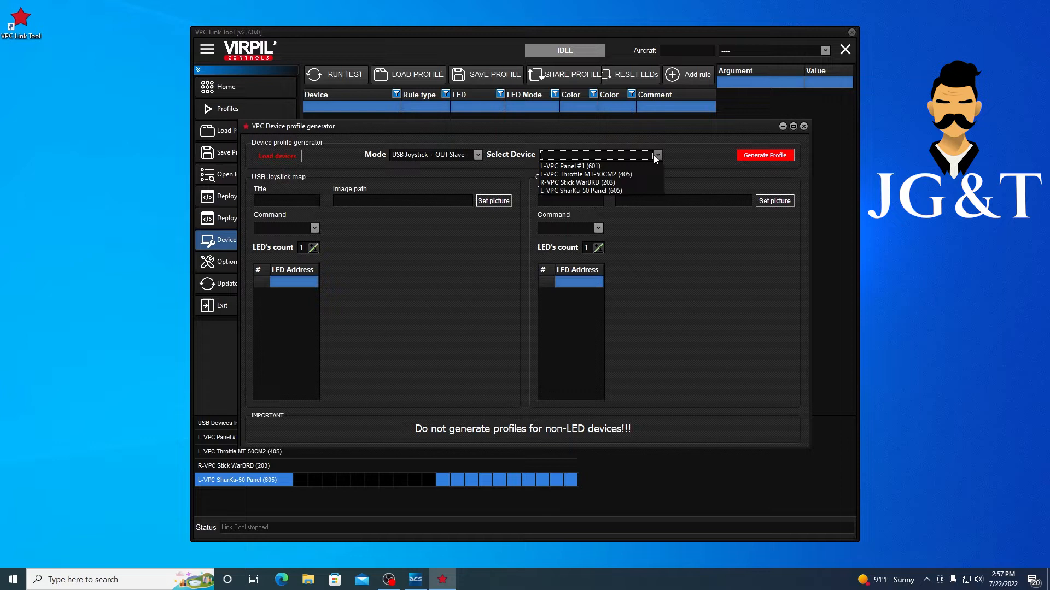
click(594, 175)
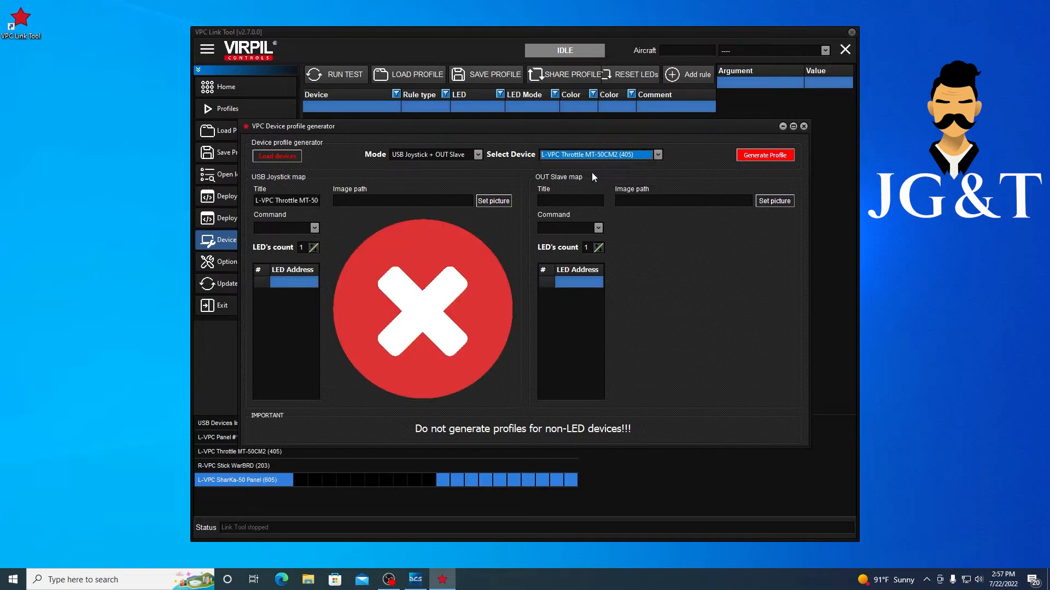
Set the throttle's USB Joystick command to 102 - Panels, Throttles and its LED count to 6
click(315, 229)
click(293, 256)
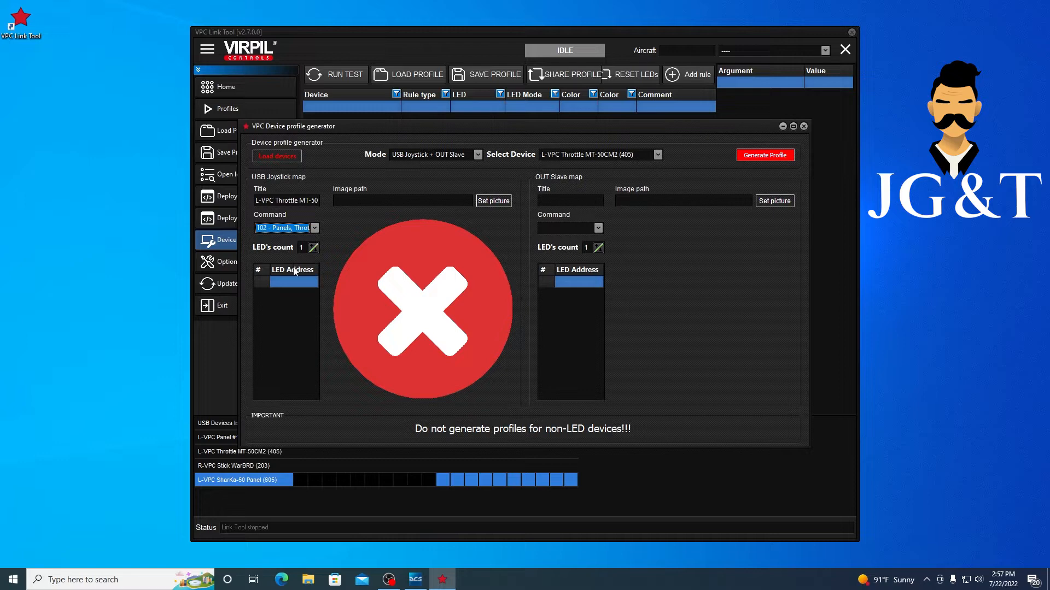
click(312, 247)
click(312, 247)
click(312, 247)
click(311, 247)
click(311, 247)
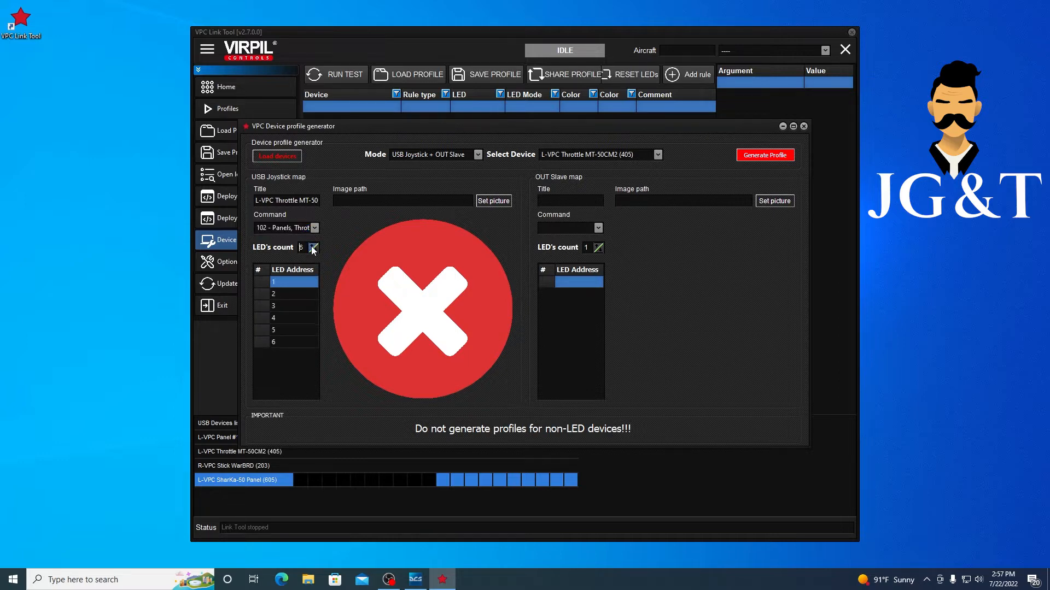
Assign throttle.png from the assets folder as the throttle's USB Joystick picture
click(494, 200)
click(745, 193)
click(741, 379)
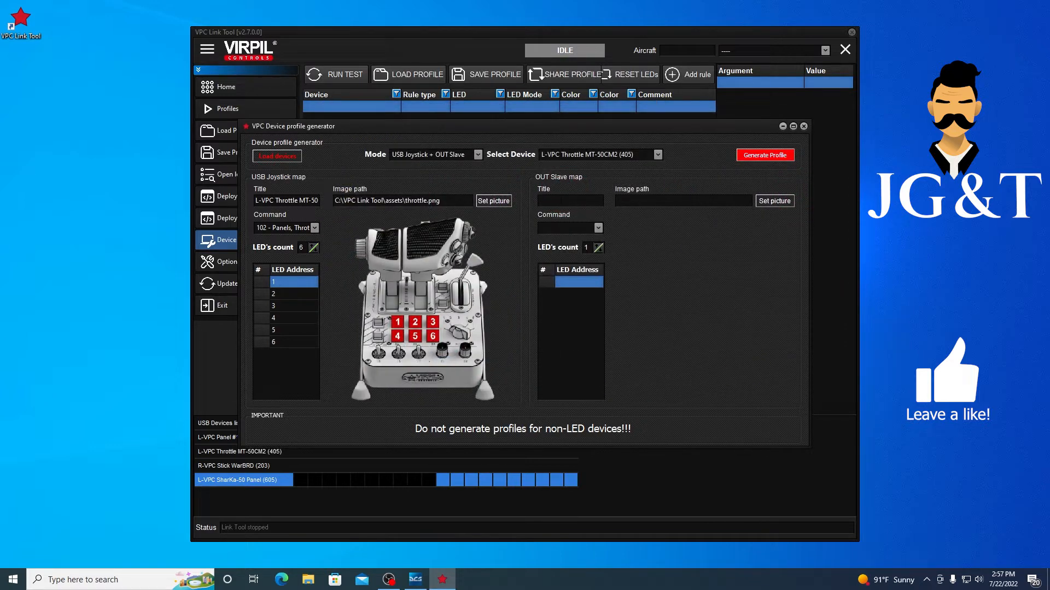
Title the OUT Slave map cp2 and assign cp2.png from the assets folder as its picture
click(562, 200)
text(cp2)
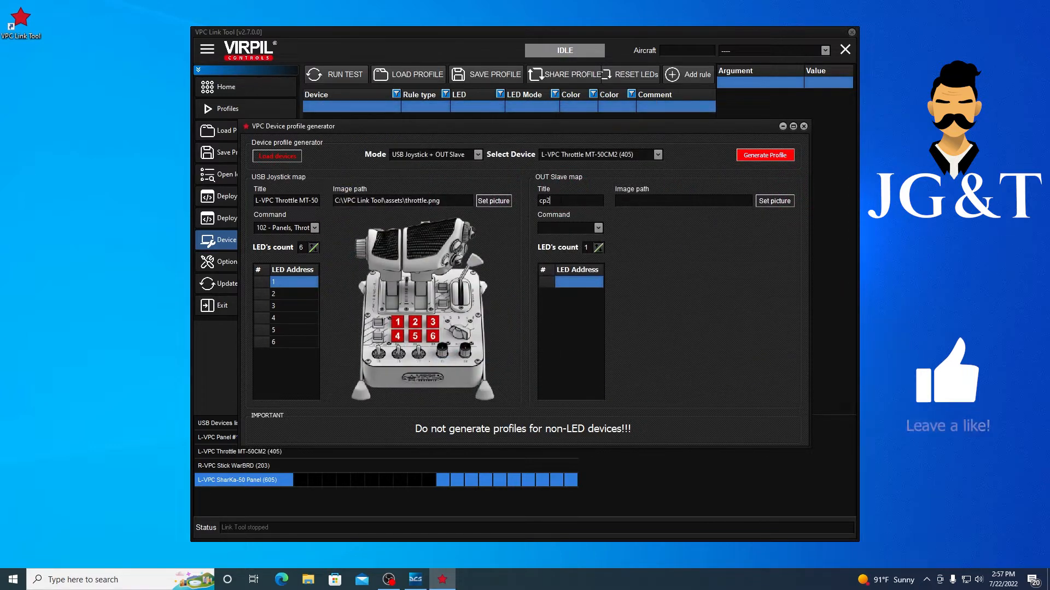
click(774, 200)
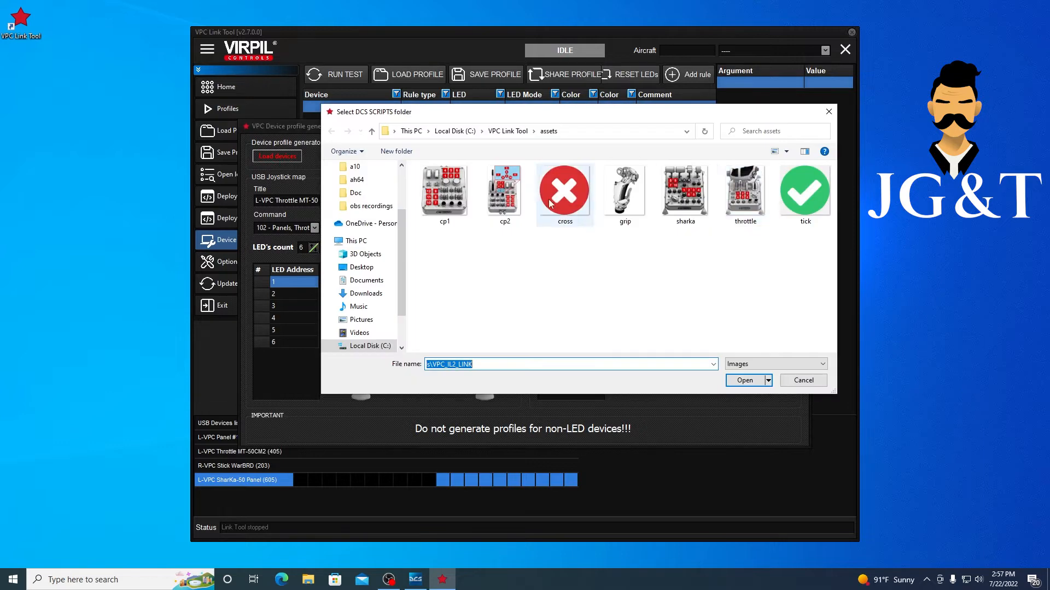
click(504, 194)
click(762, 382)
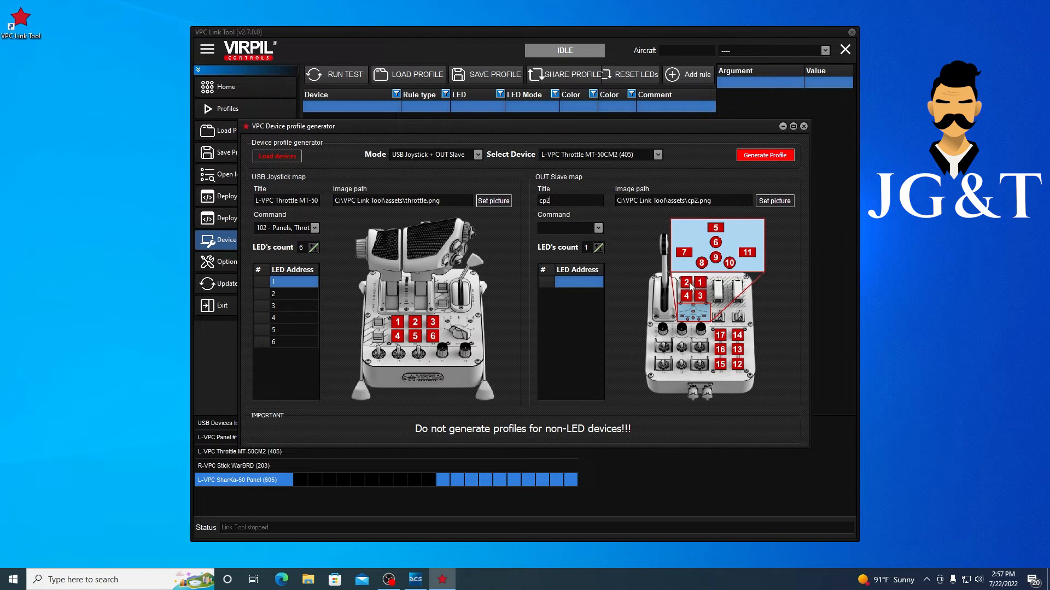
Set the LED count of the OUT Slave map to 17
click(598, 248)
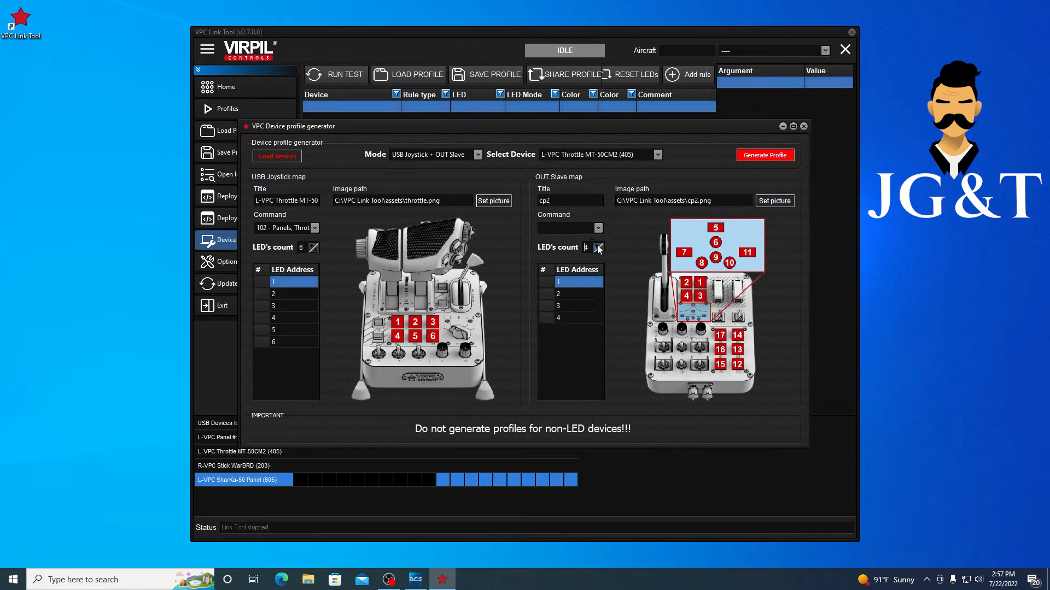
click(598, 246)
click(598, 246)
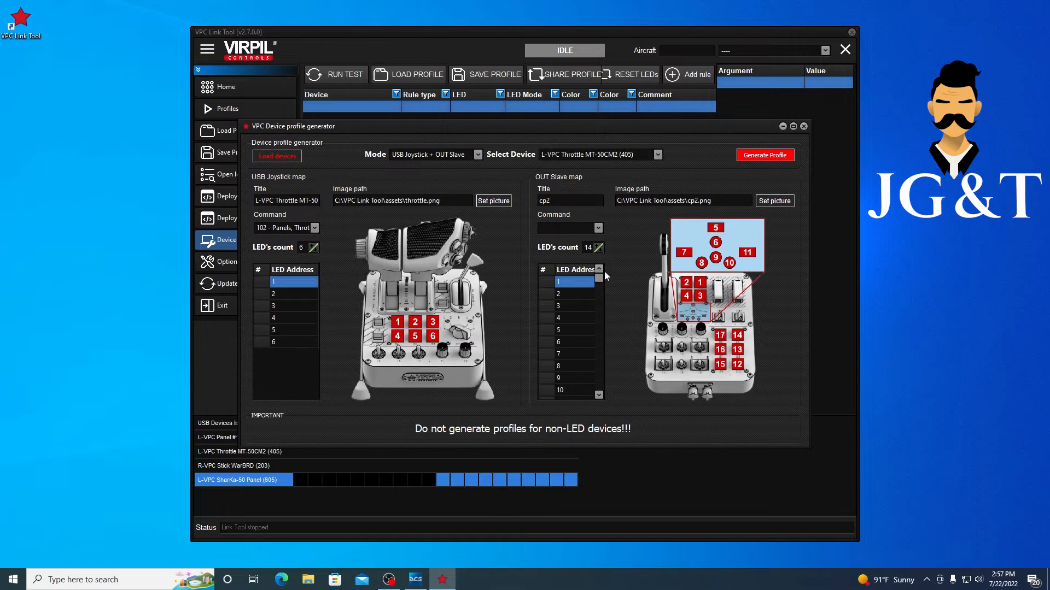
Set the OUT Slave command to 103 - SLAVE and generate the profile for the MT-50CM2 throttle
click(598, 228)
click(567, 250)
click(765, 155)
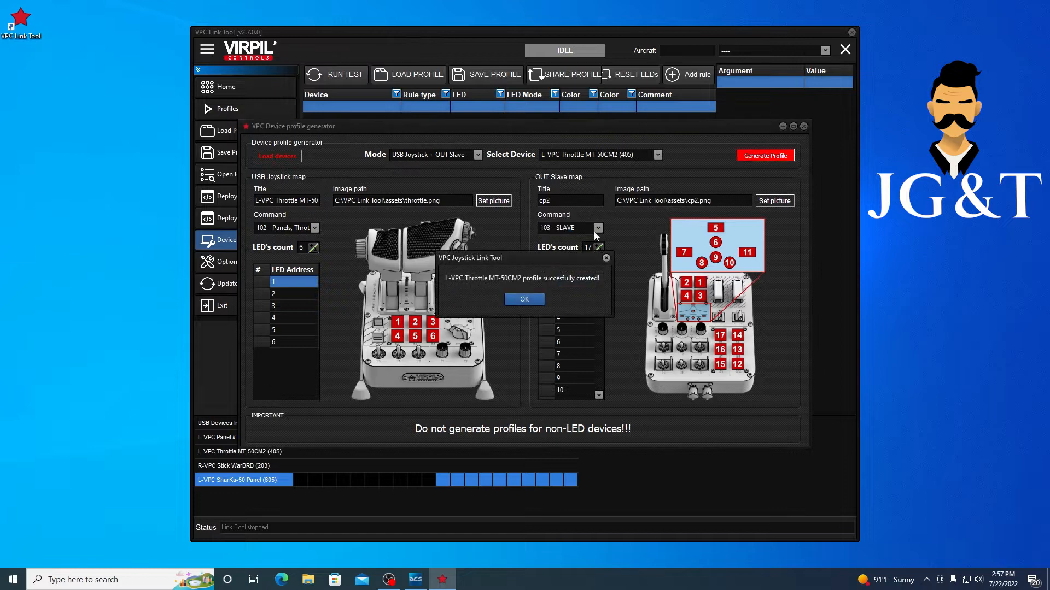
click(525, 304)
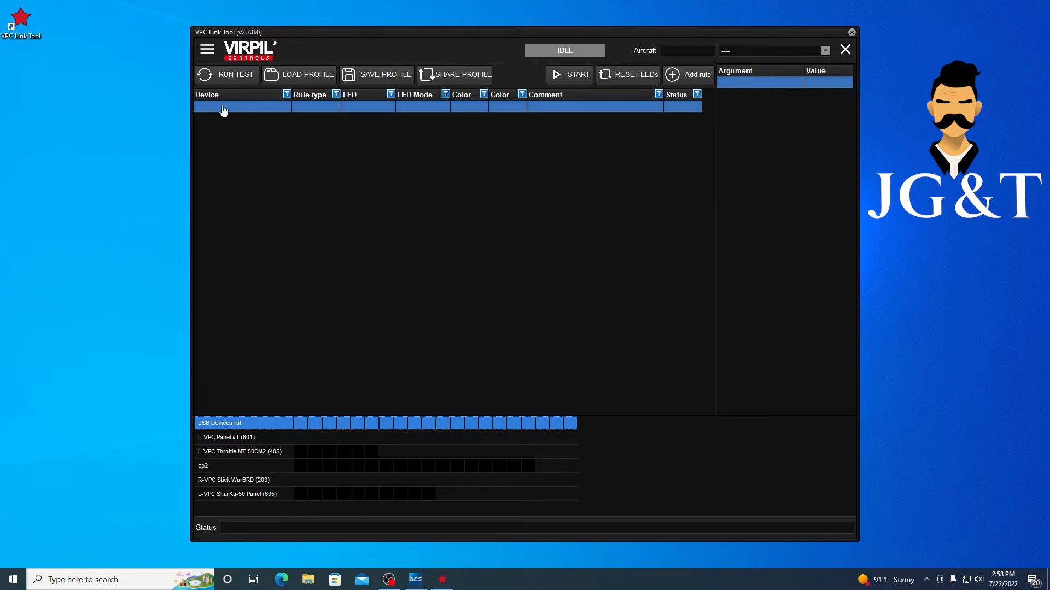
Reopen the device profile generator in USB Joystick mode and choose L-VPC Panel #1 (601) as the device
click(207, 50)
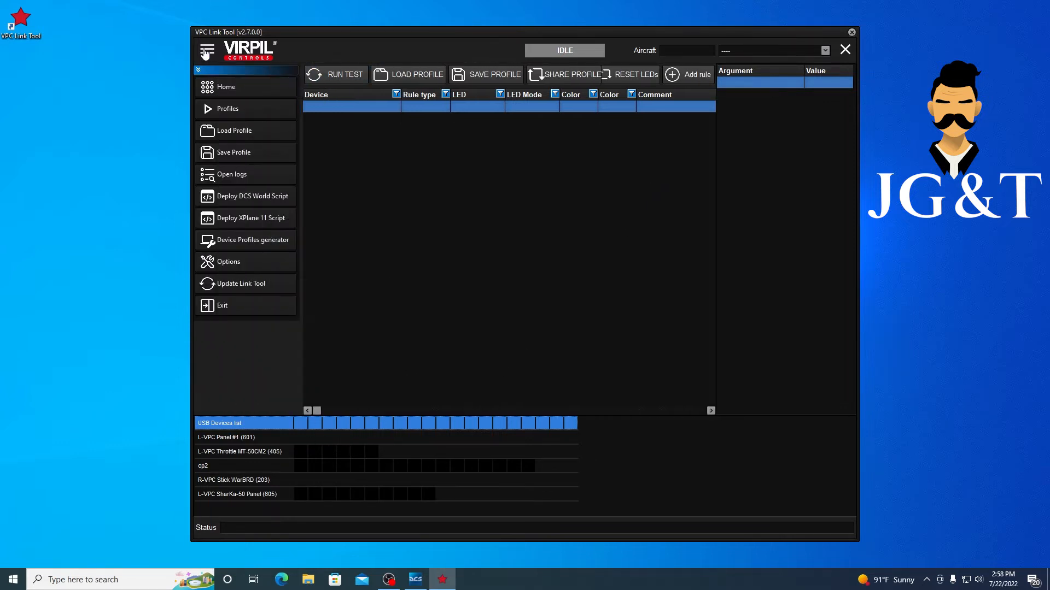
click(245, 243)
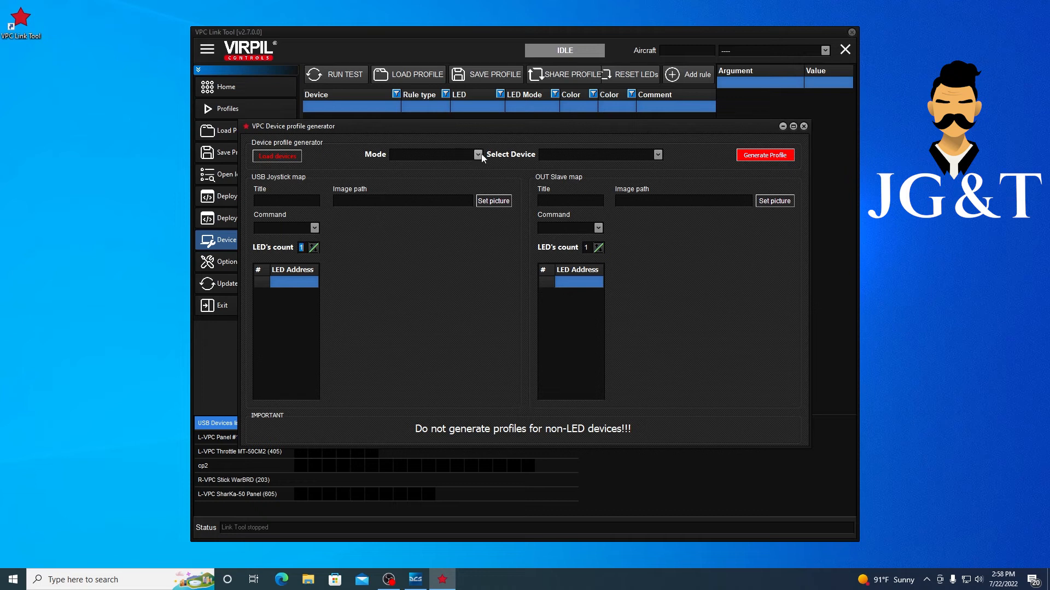
click(478, 155)
click(432, 174)
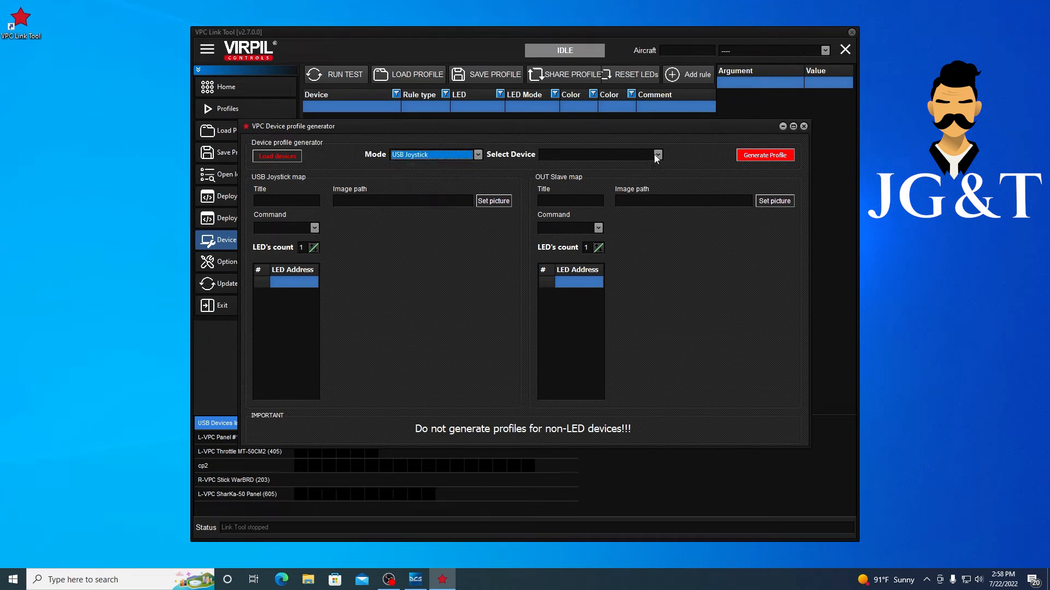
click(650, 156)
click(612, 166)
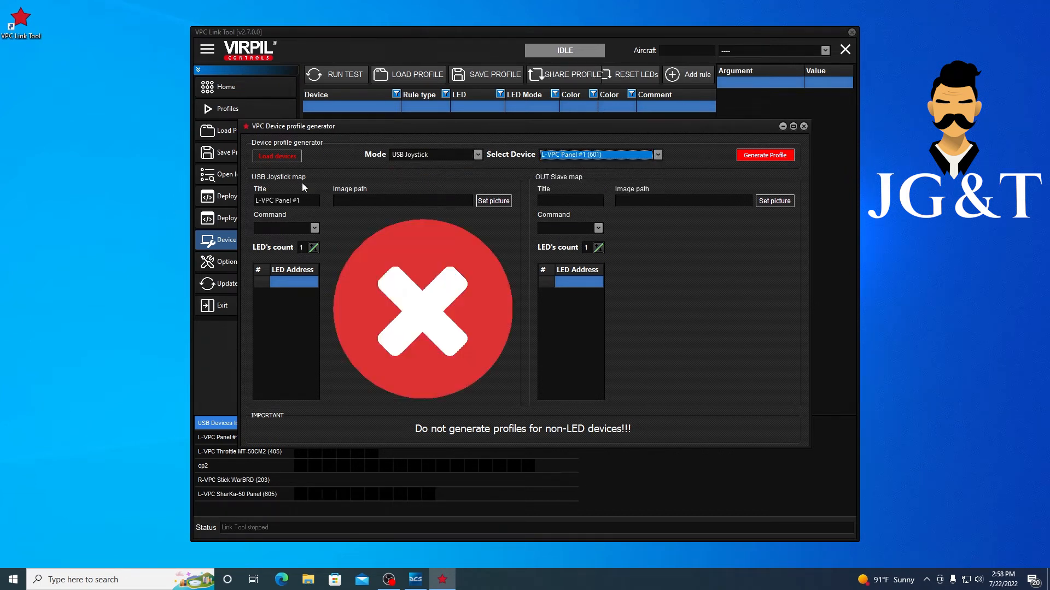
Set Panel #1's USB Joystick command to 102 - Panels, Throttles and its LED count to 12
click(314, 229)
click(293, 256)
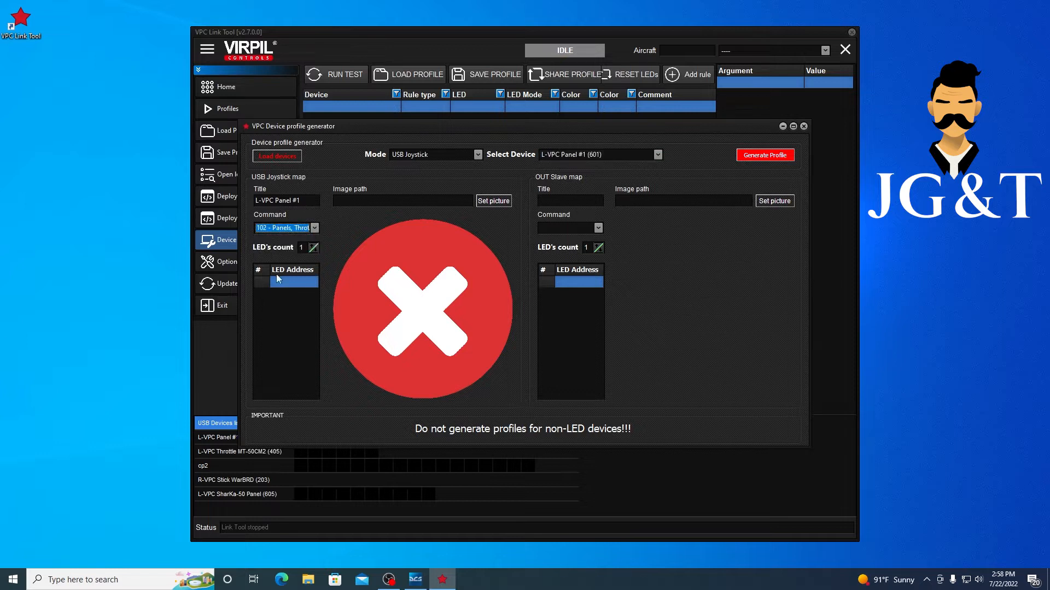
click(311, 246)
click(311, 246)
click(312, 245)
click(311, 245)
click(312, 246)
click(312, 246)
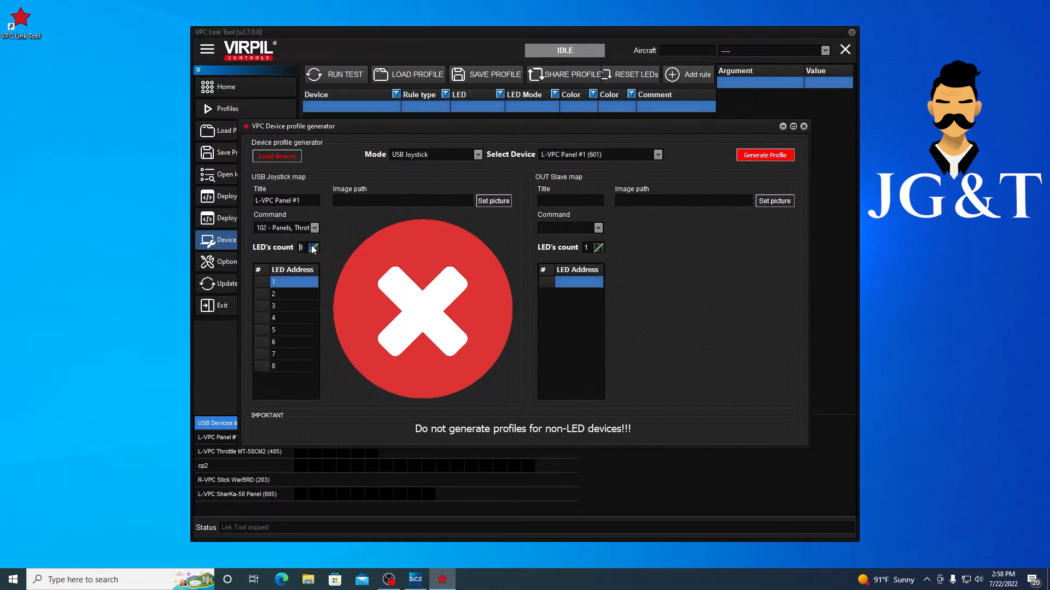
click(312, 246)
click(312, 246)
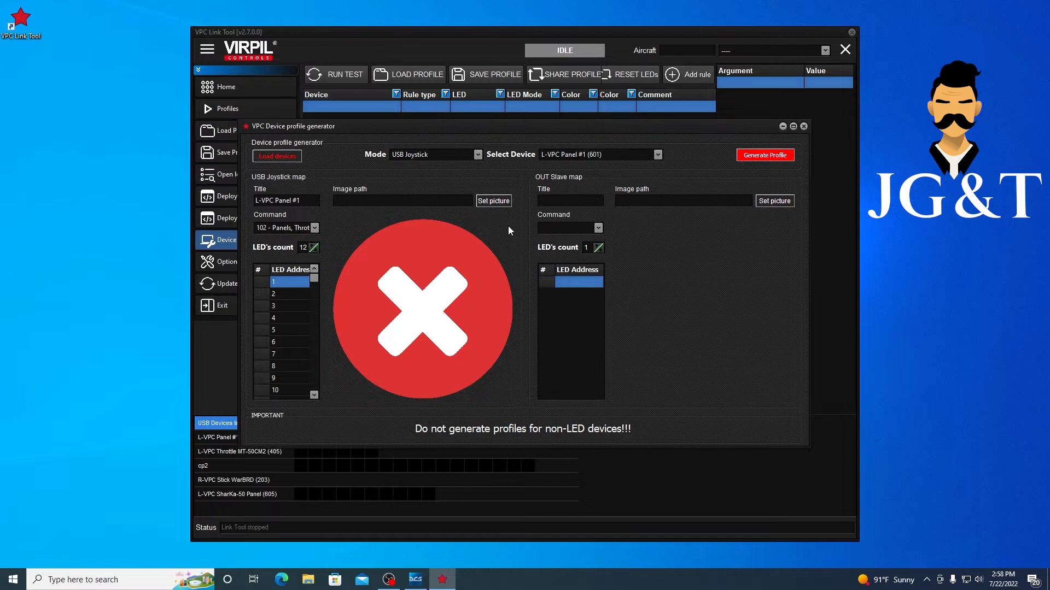
Assign cp1.png from the assets folder as Panel #1's picture and generate its device profile
click(494, 201)
click(501, 203)
click(445, 201)
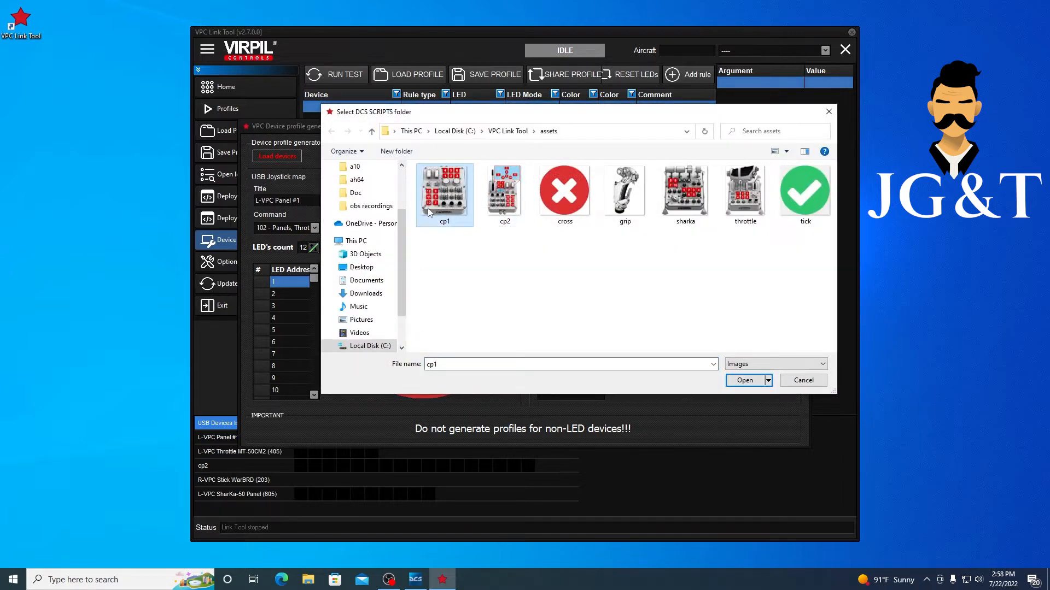
click(745, 380)
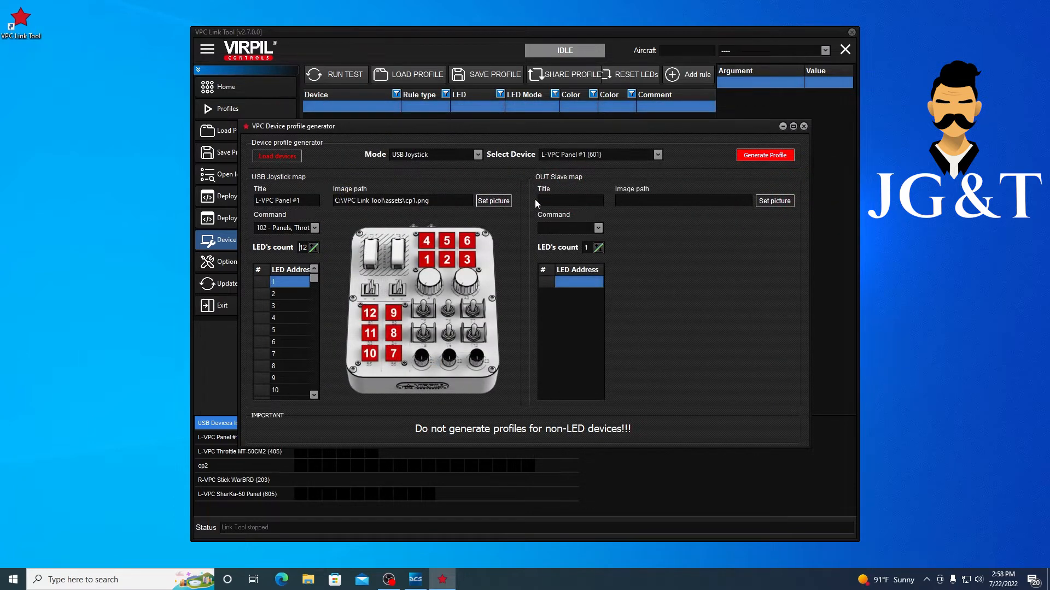
click(767, 155)
click(525, 300)
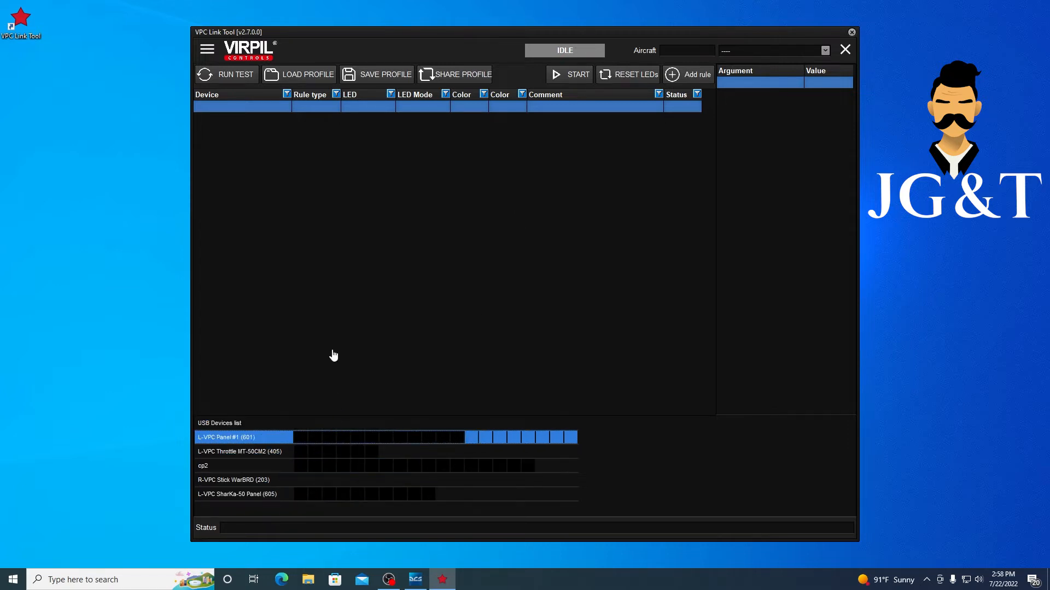
Start deploying the DCS World script and browse to Saved Games\DCS.openbeta in the user's profile folder on Local Disk (C:)
click(208, 53)
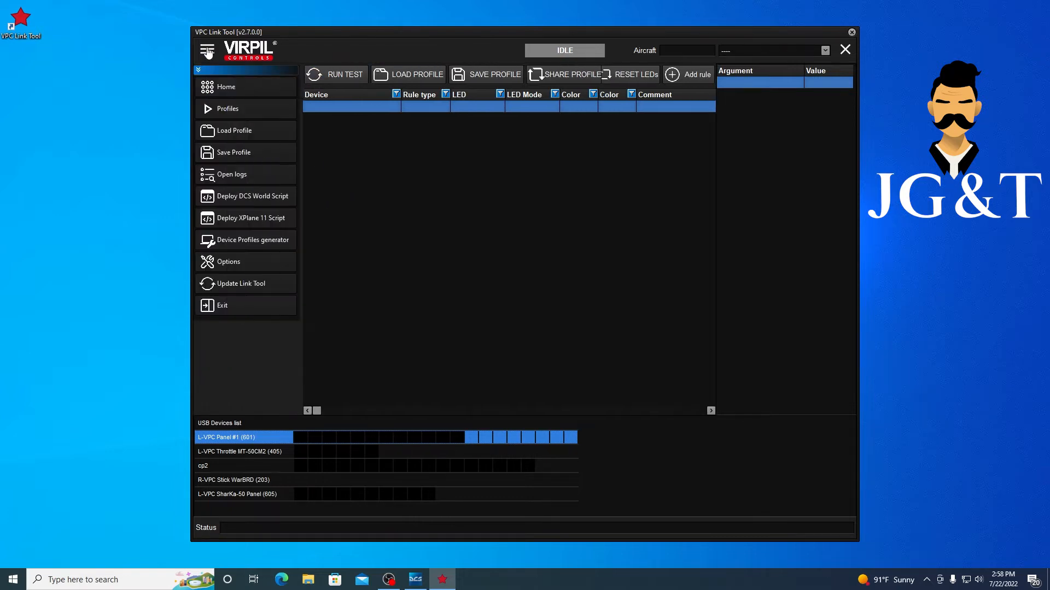
click(235, 201)
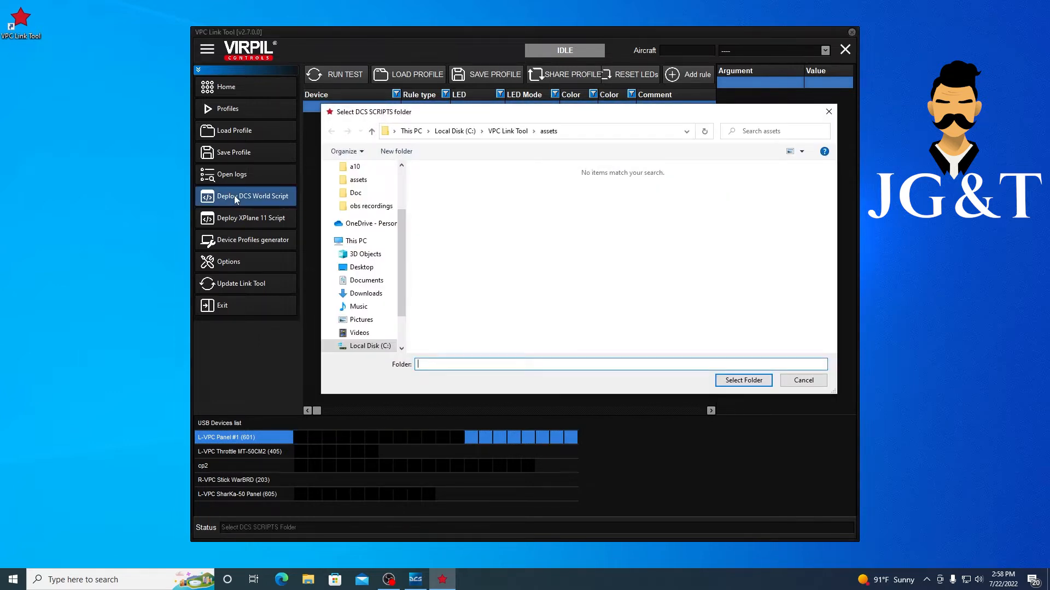
click(363, 347)
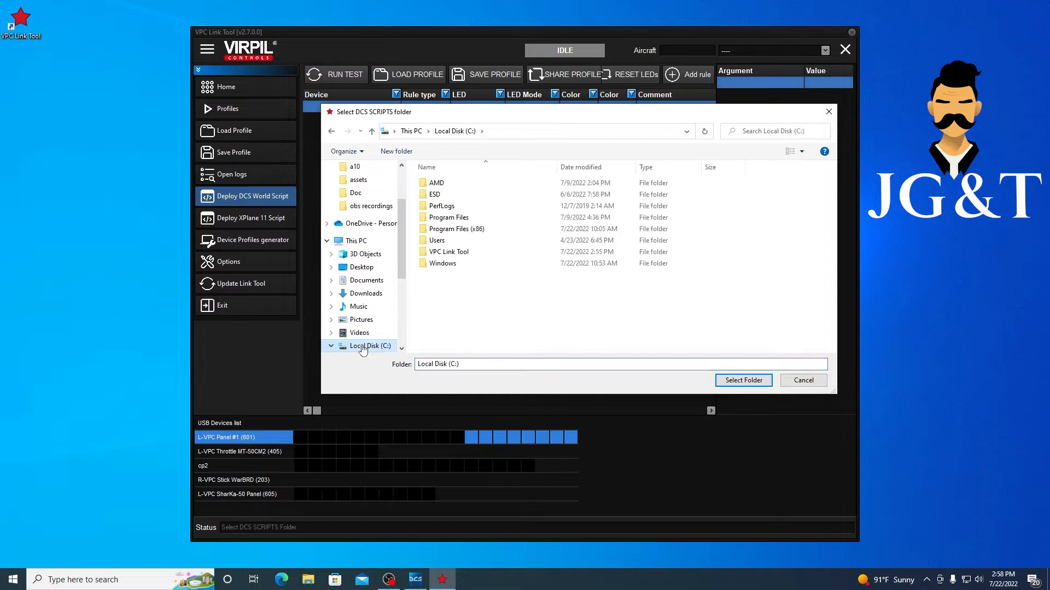
double_click(436, 242)
double_click(436, 196)
scroll(434, 273, down, 2)
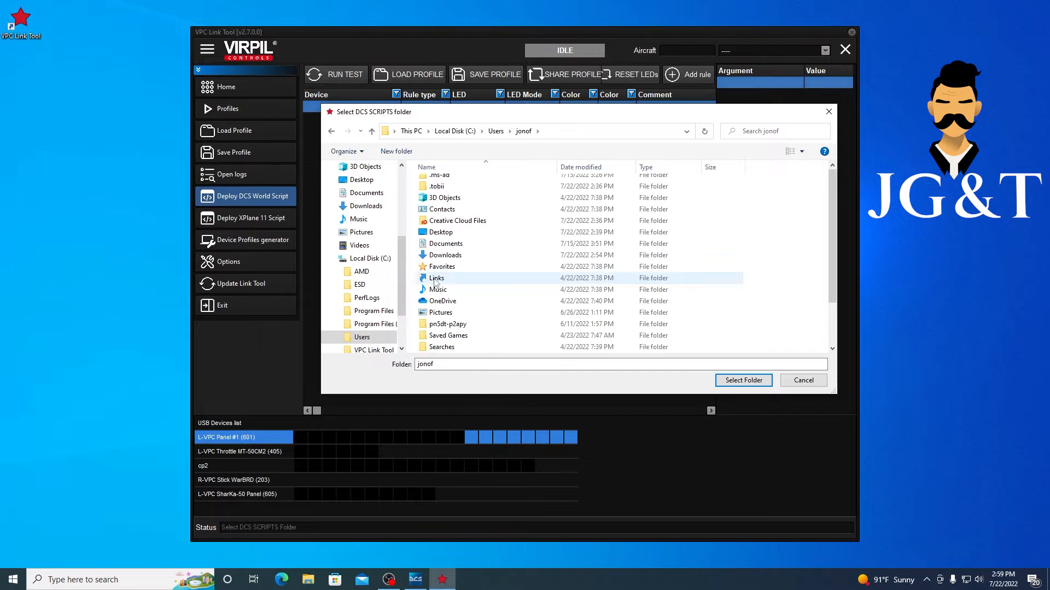
double_click(440, 314)
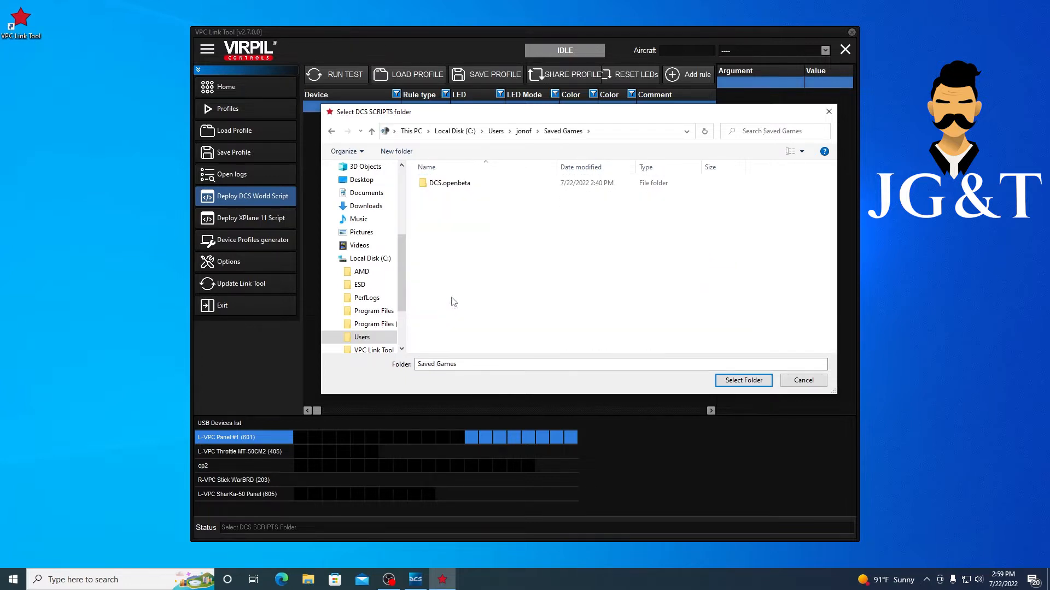
double_click(443, 184)
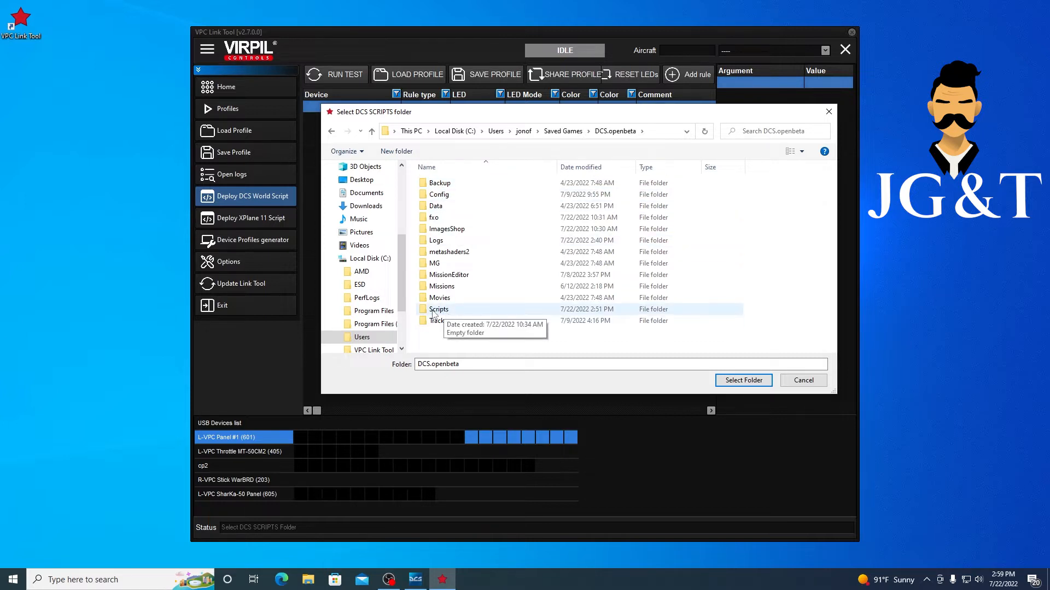
right_click(441, 343)
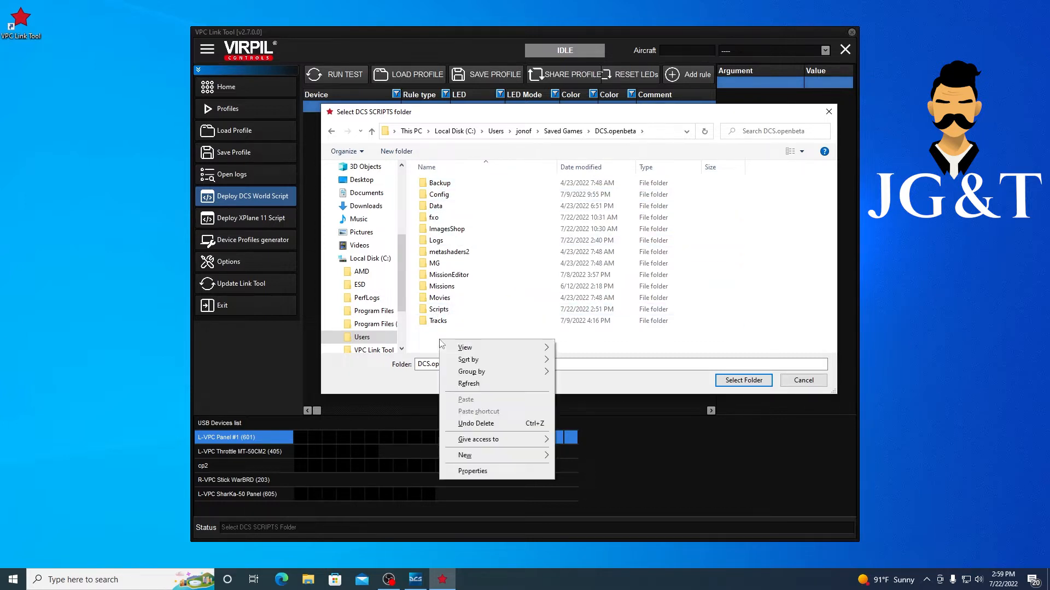
mouse_move(519, 455)
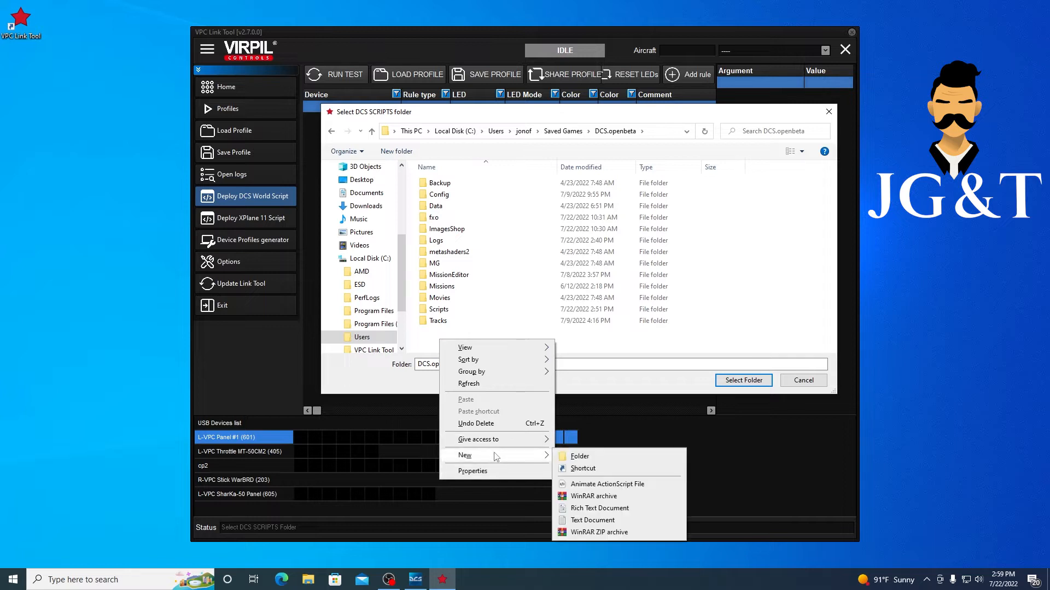
click(564, 457)
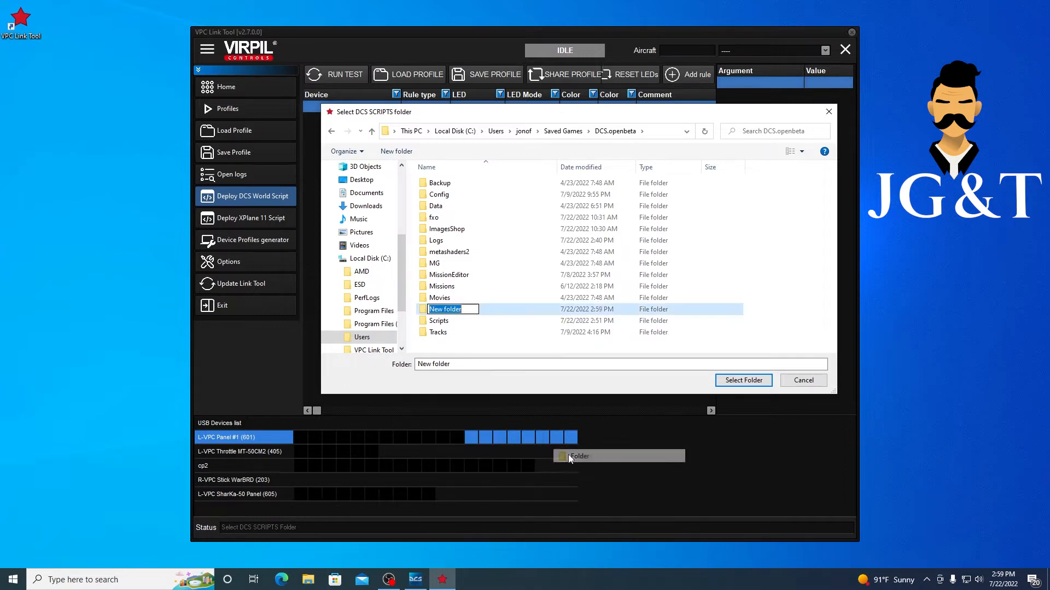
right_click(424, 310)
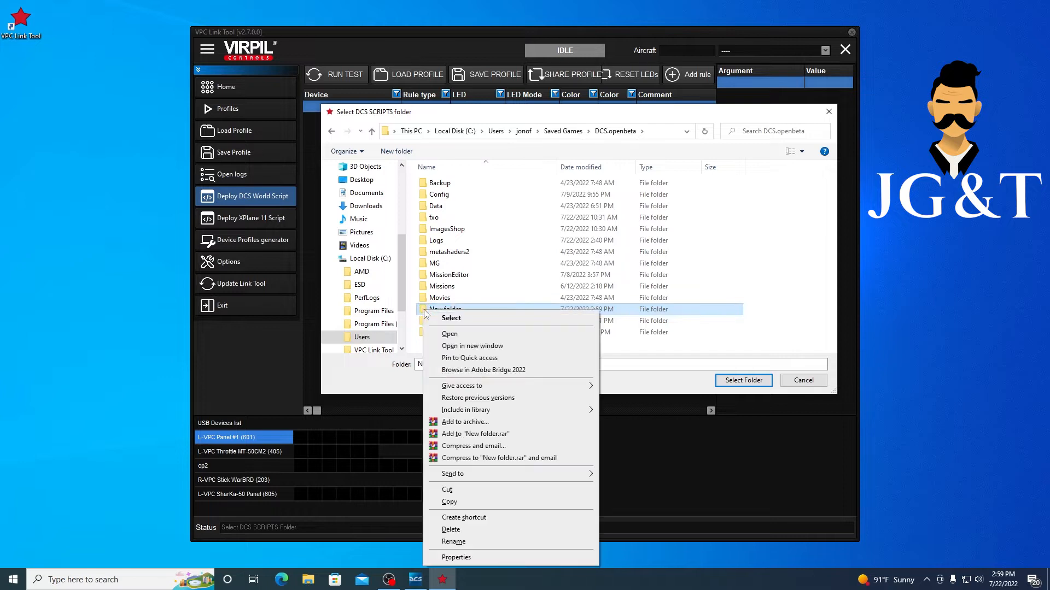
click(458, 529)
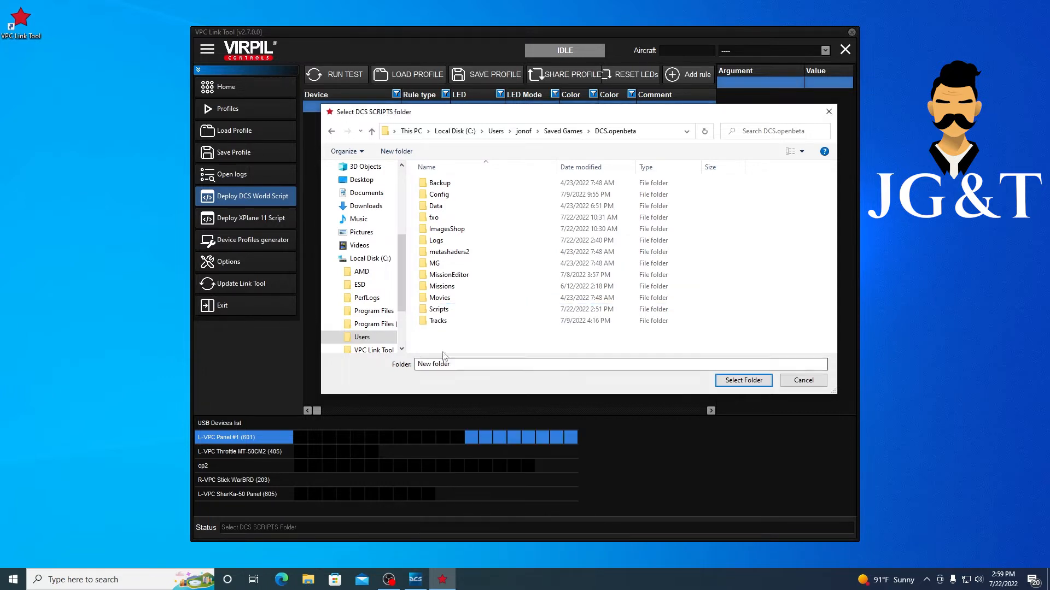
Choose the Scripts folder in DCS.openbeta as the deployment target and allow the missing Hooks folder to be created
double_click(439, 310)
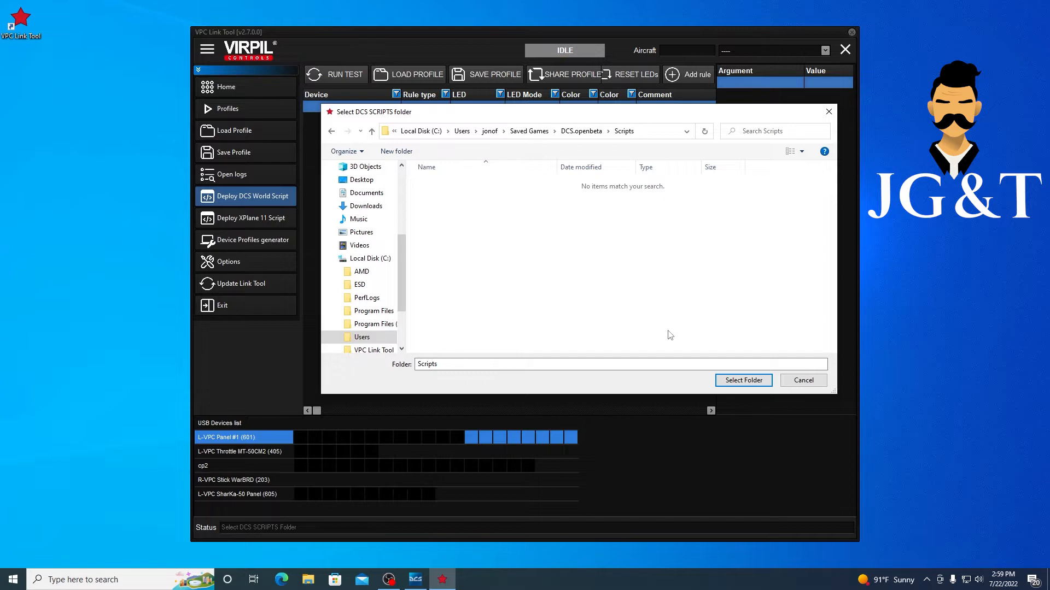
click(740, 383)
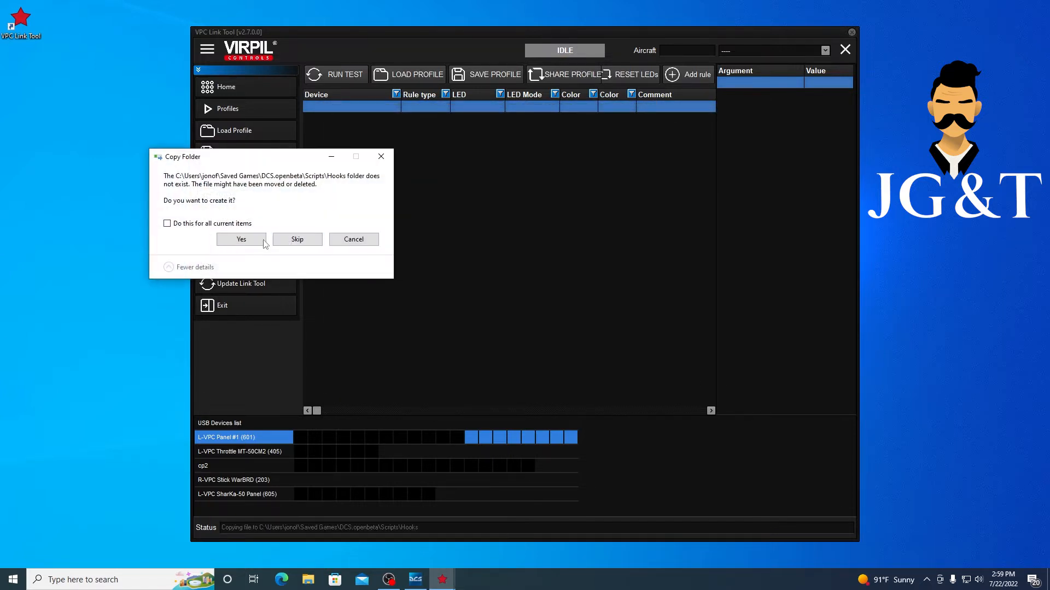
click(241, 238)
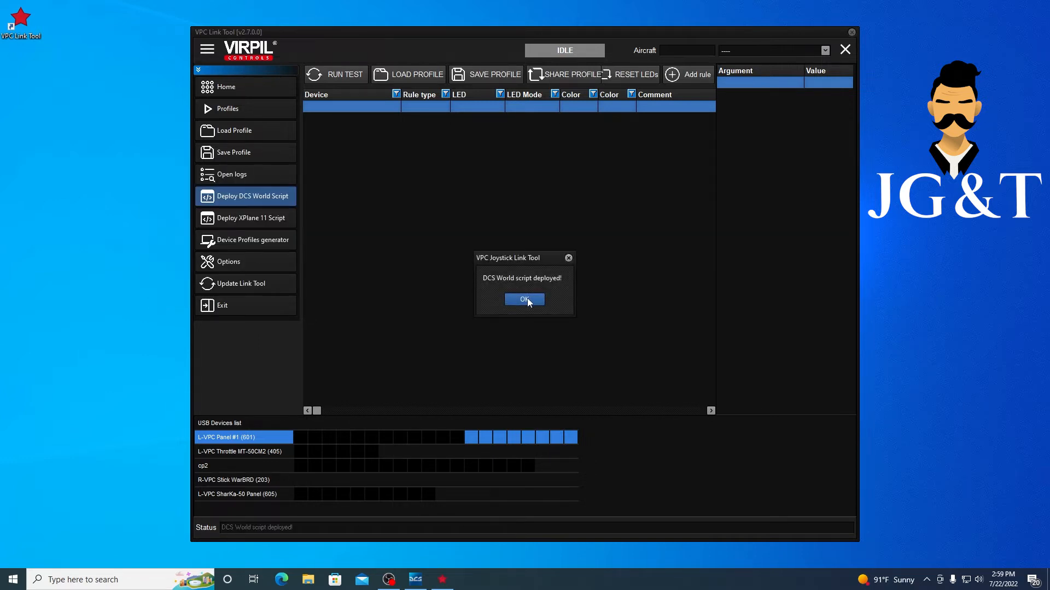
click(525, 299)
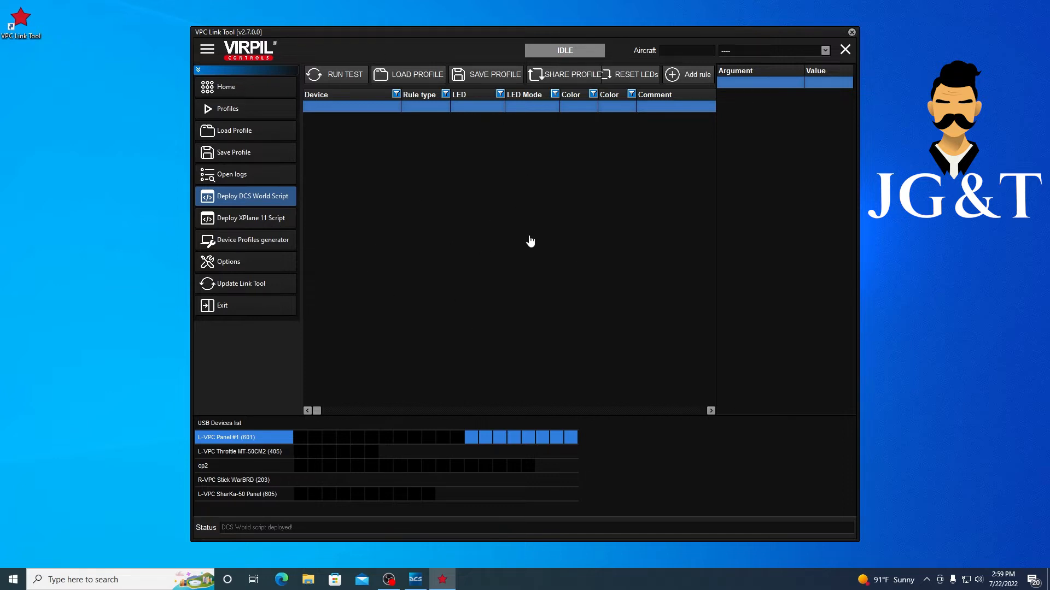
Switch to File Explorer and open the DCS.openbeta folder under Saved Games in the user's profile on Local Disk (C:)
click(307, 582)
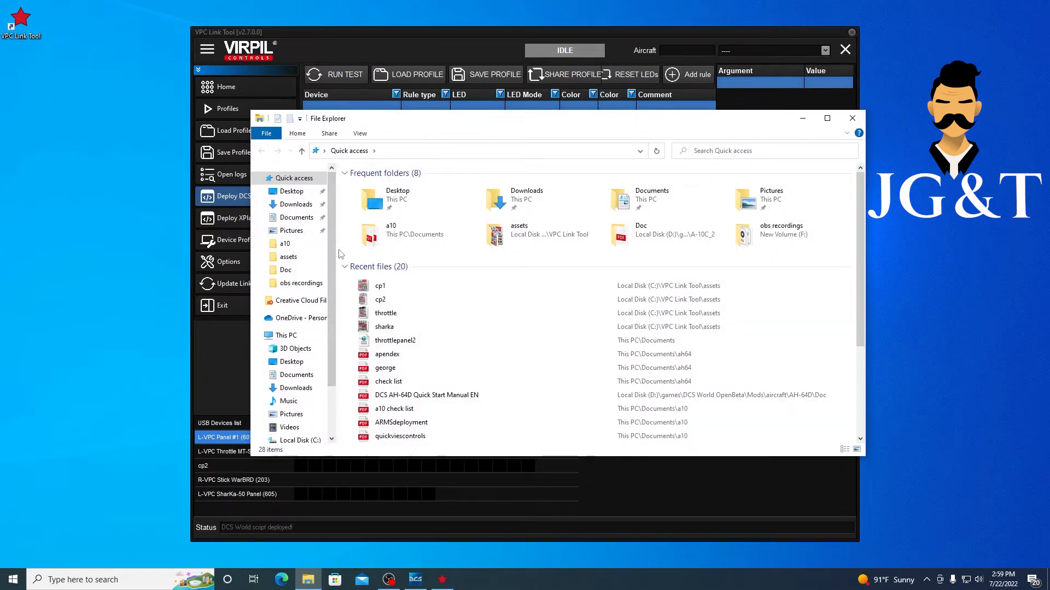
drag(333, 255, 328, 303)
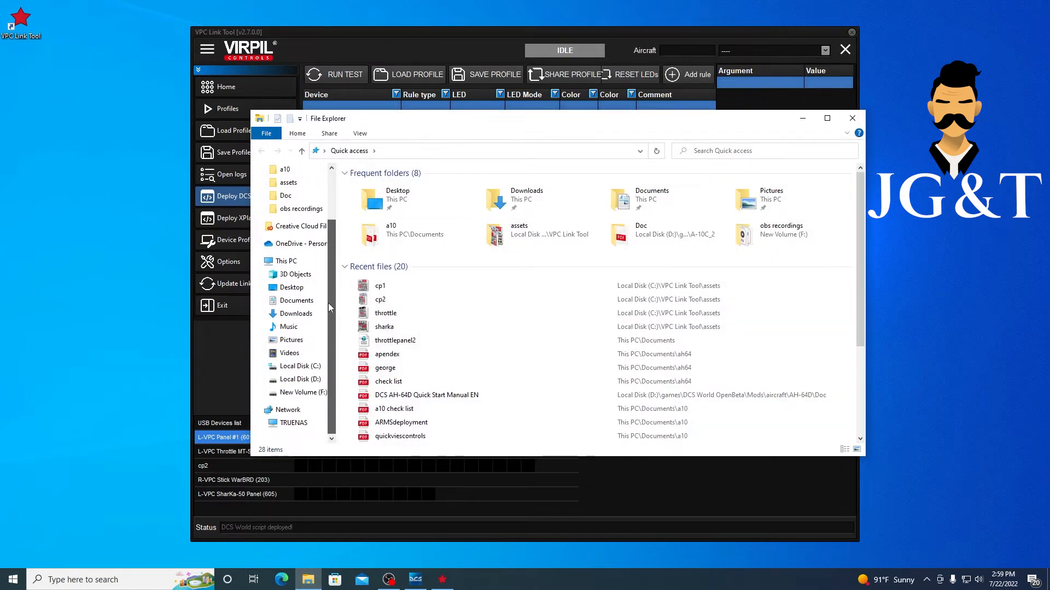
click(294, 370)
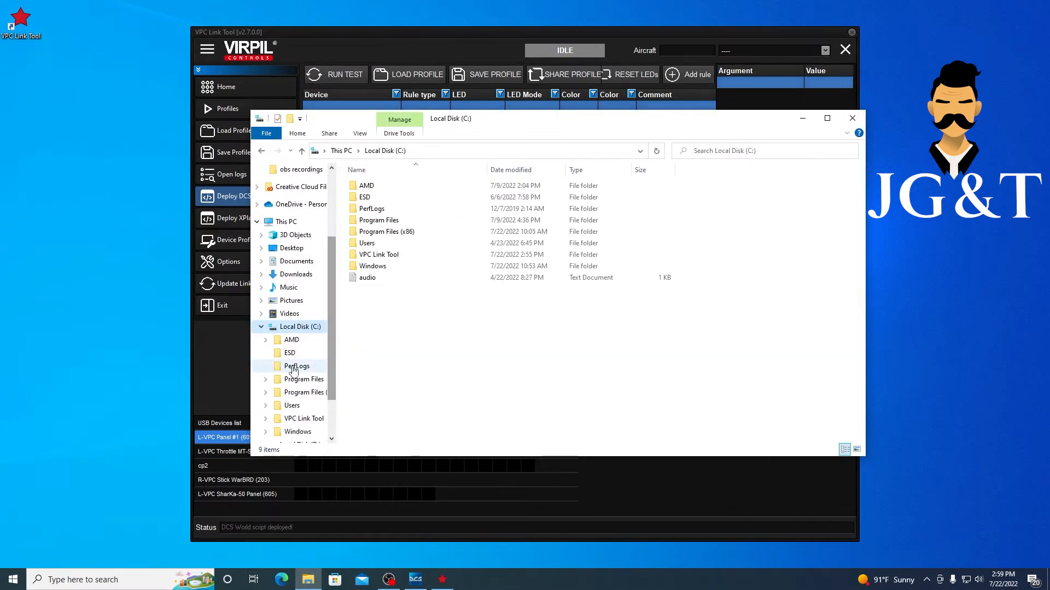
double_click(380, 243)
double_click(380, 200)
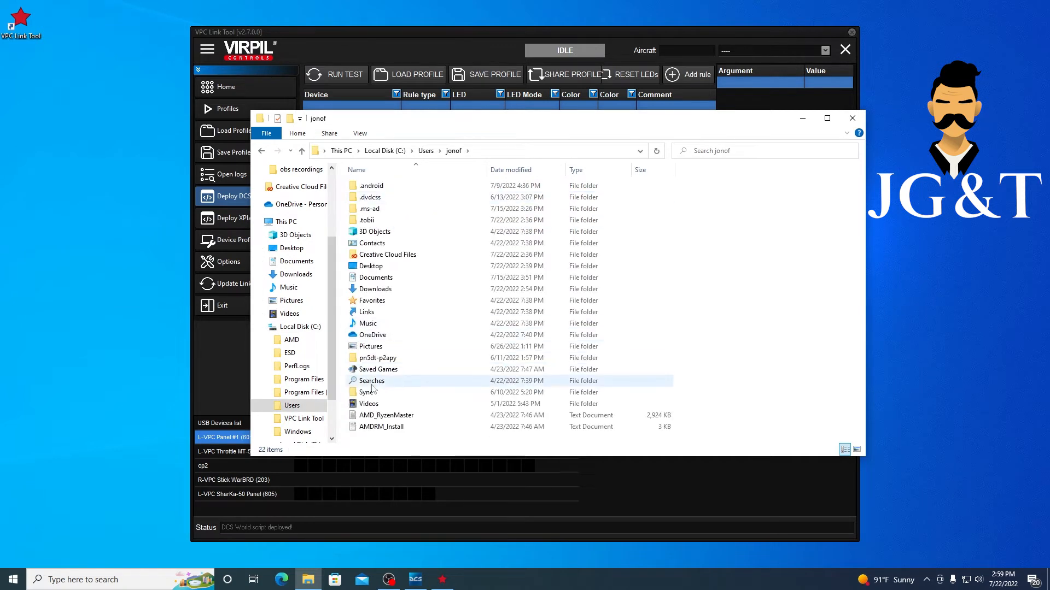
double_click(377, 370)
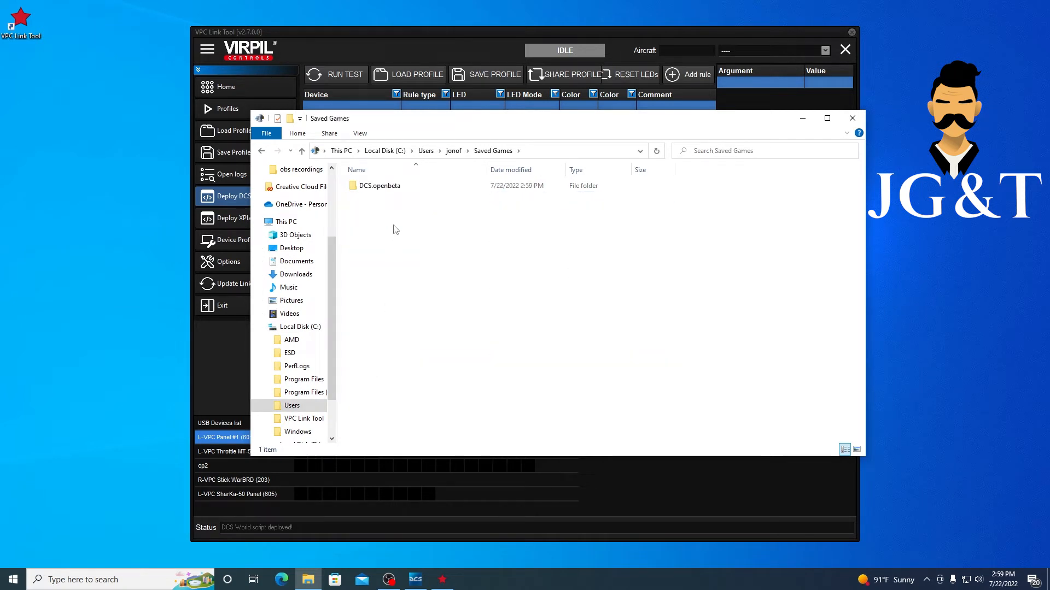
double_click(386, 187)
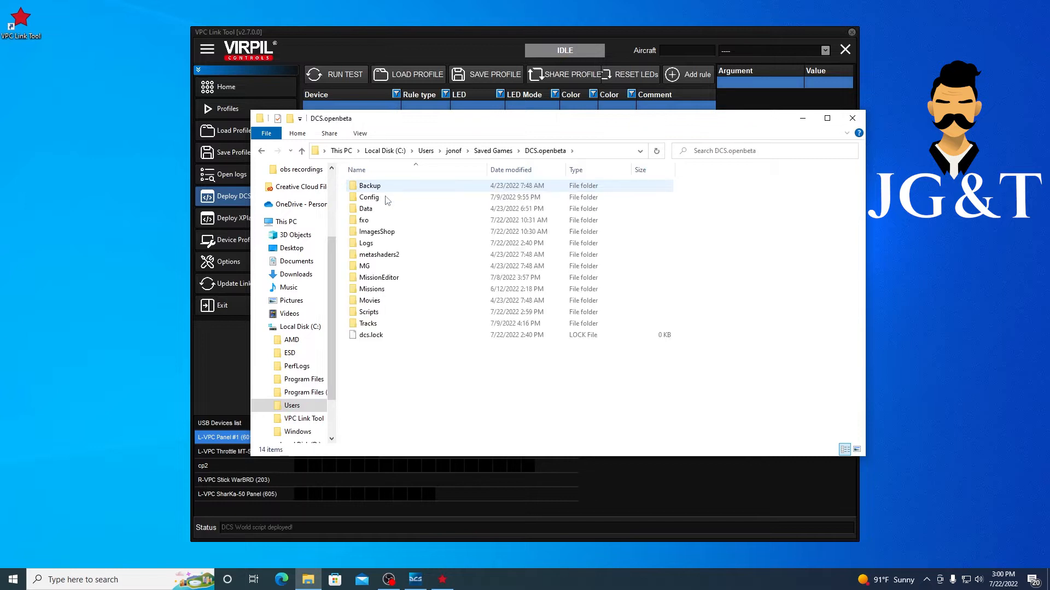
Open the planes_examples folder inside Scripts\Hooks\vpc
click(376, 312)
double_click(376, 313)
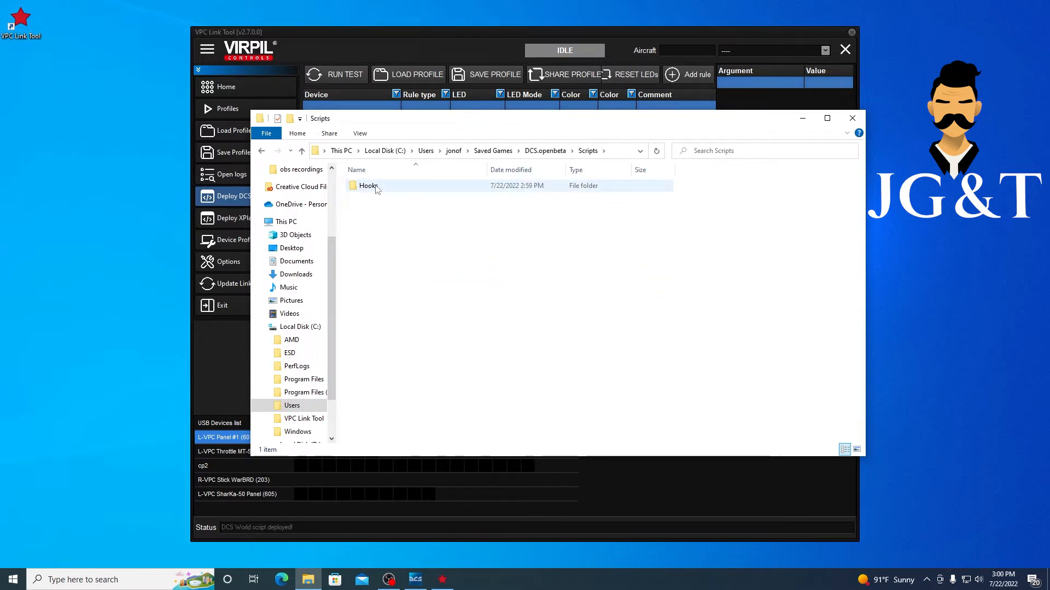
double_click(376, 189)
double_click(372, 187)
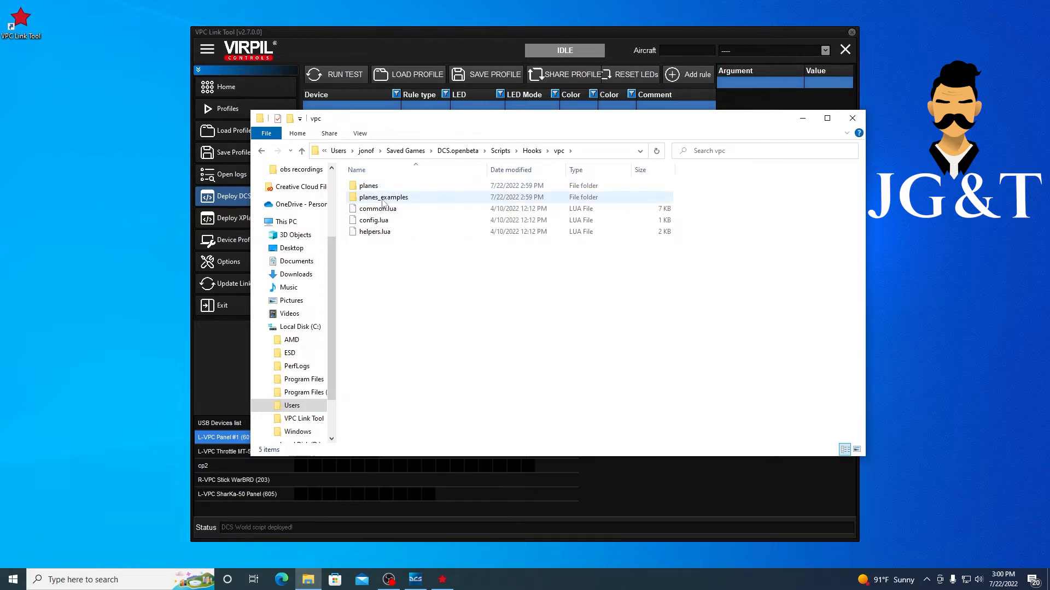
double_click(380, 198)
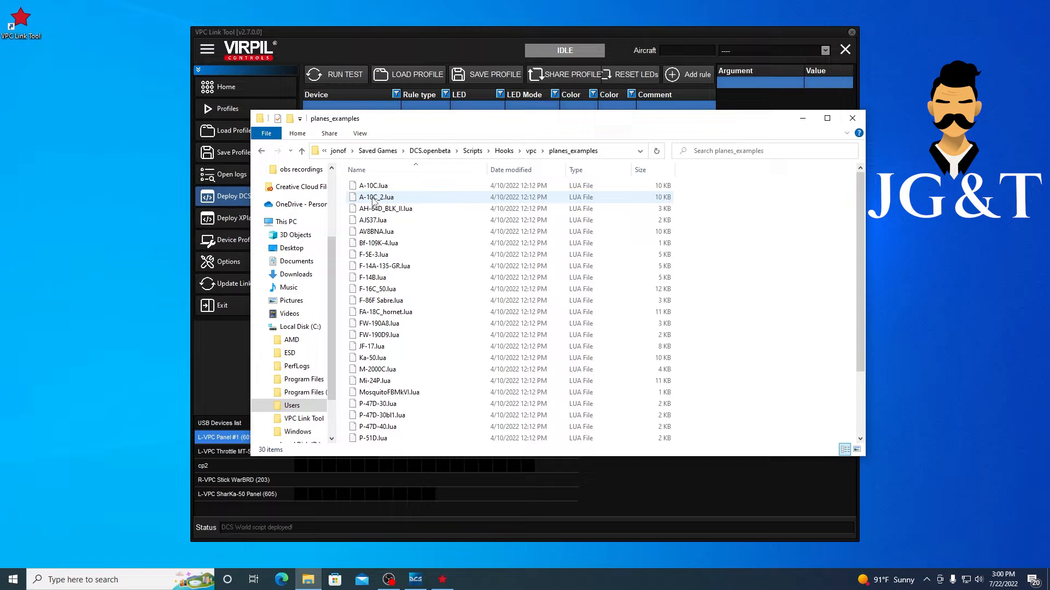
Copy A-10C_2.lua and FA-18C_hornet.lua from the planes_examples folder
scroll(365, 349, down, 3)
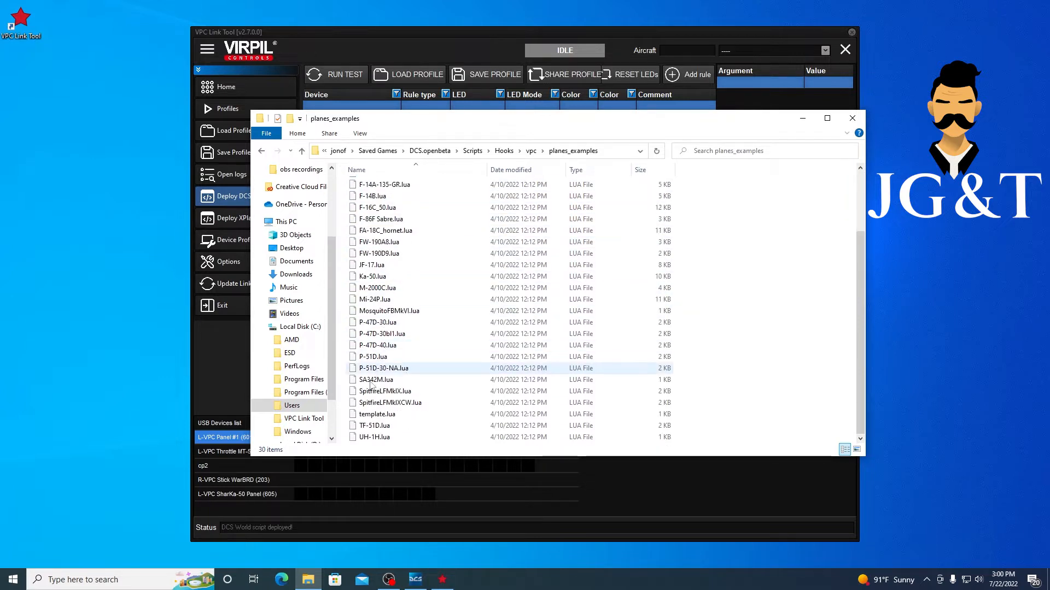
scroll(365, 432, up, 3)
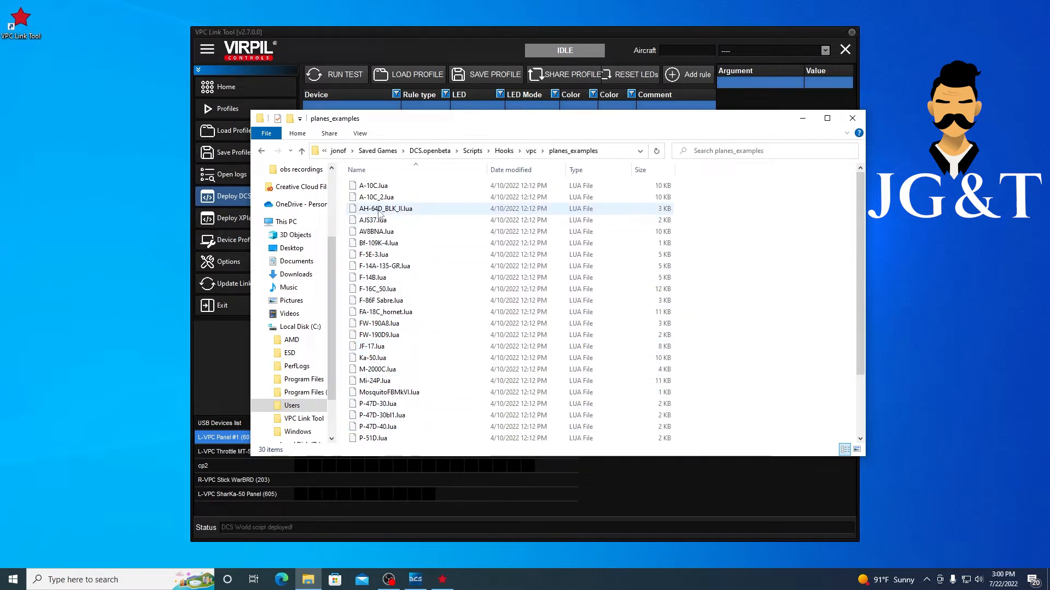
scroll(381, 324, down, 3)
scroll(377, 329, up, 3)
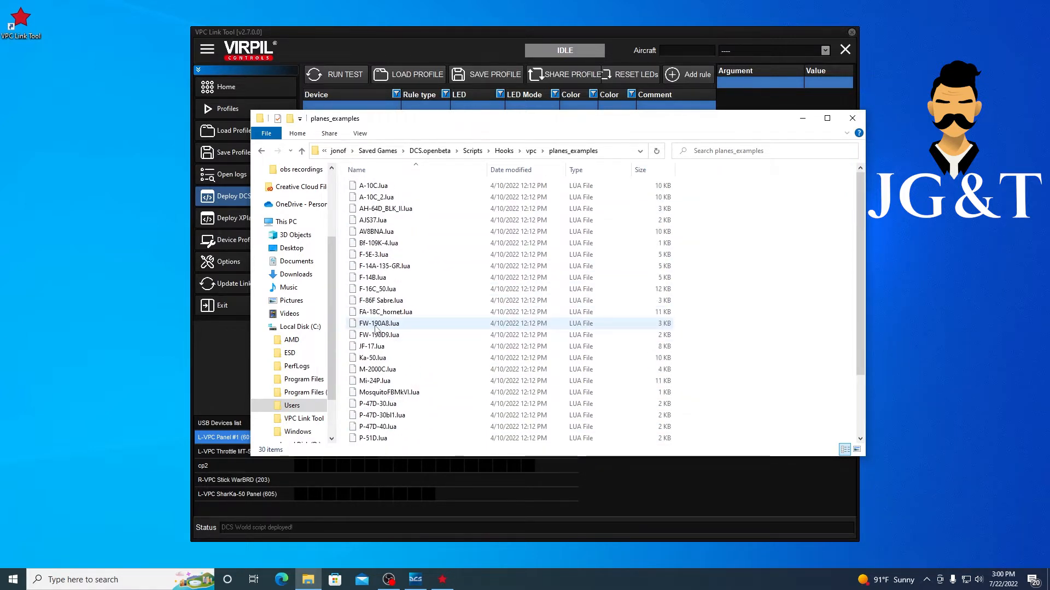
click(375, 199)
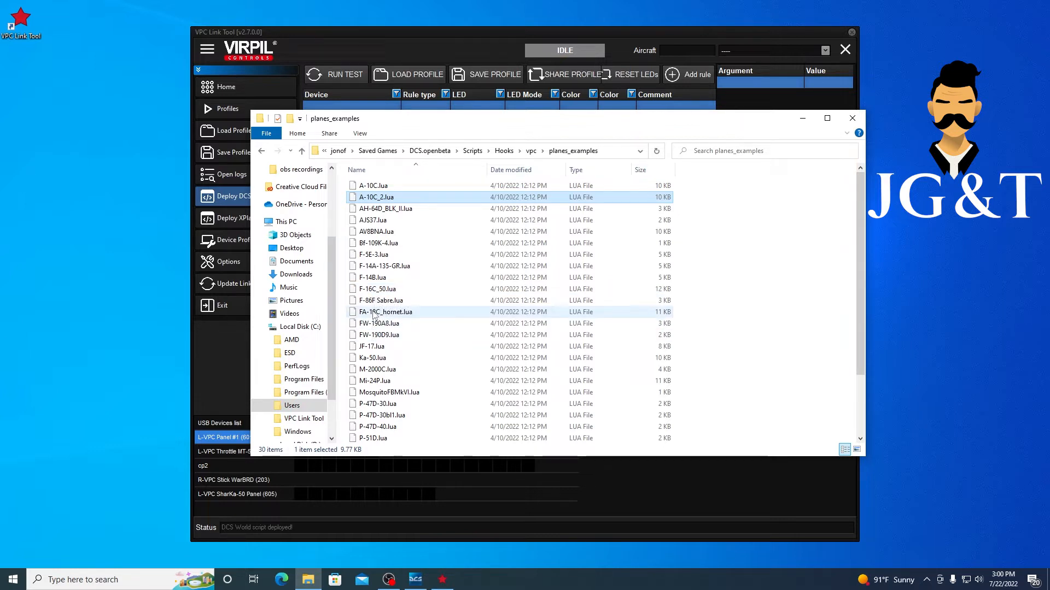
ctrl+click(373, 313)
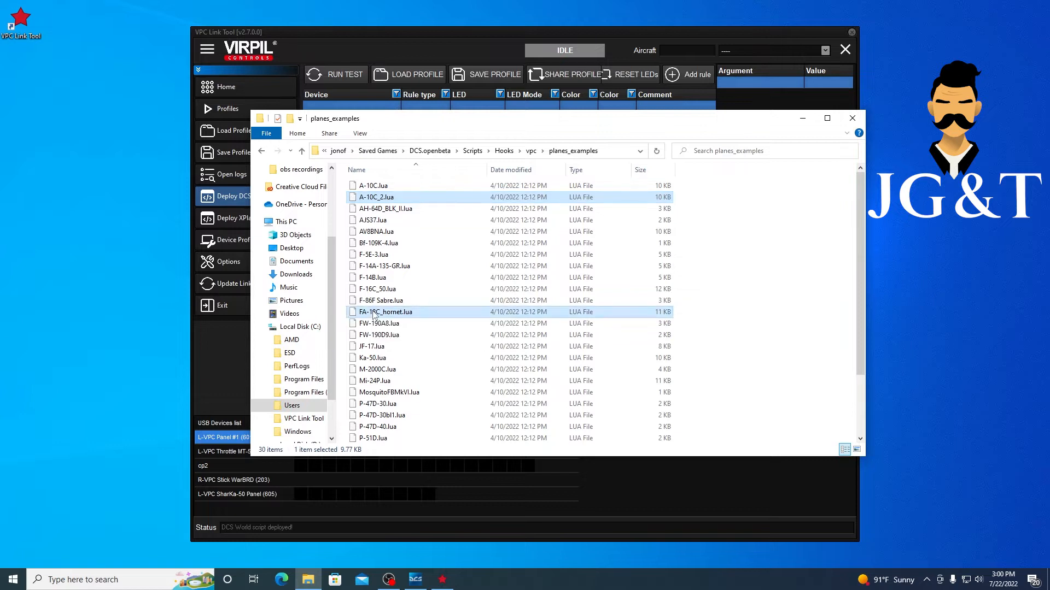
right_click(374, 313)
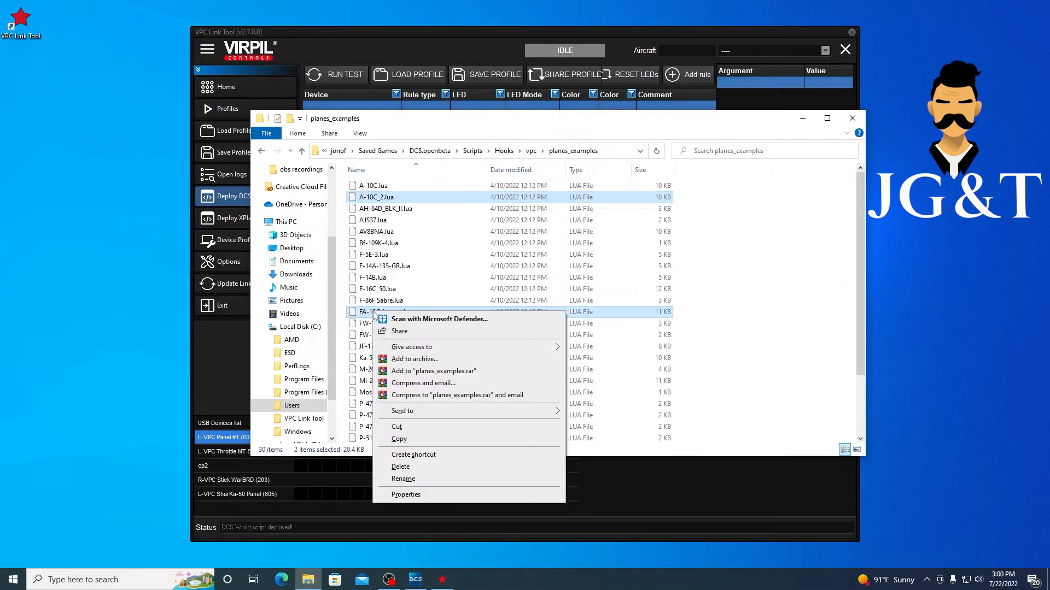
click(399, 440)
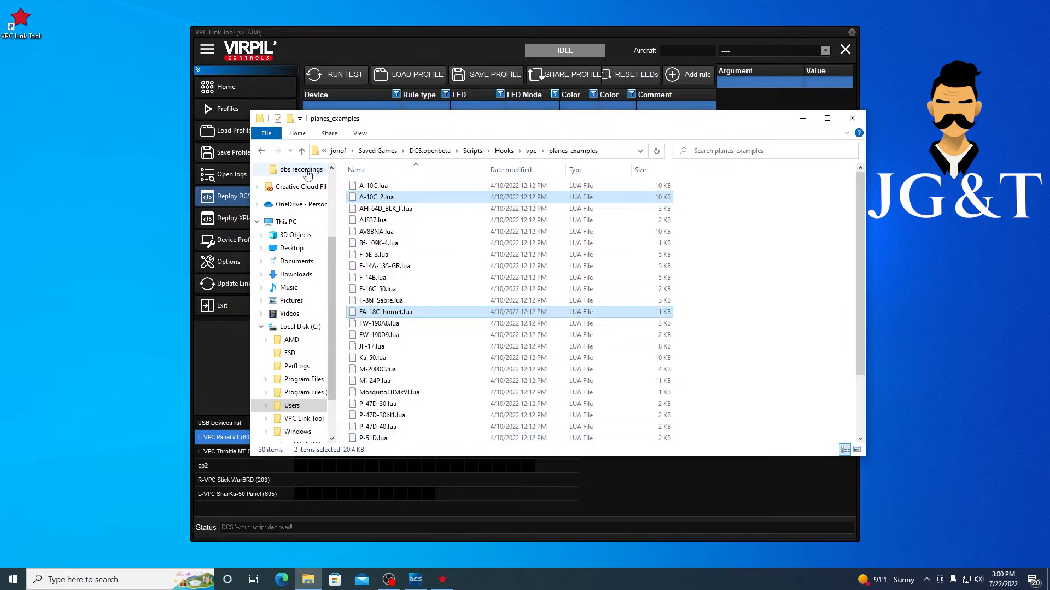
Paste the two copied aircraft files into the planes folder inside vpc, and reopen that folder to check its contents
click(302, 151)
double_click(375, 188)
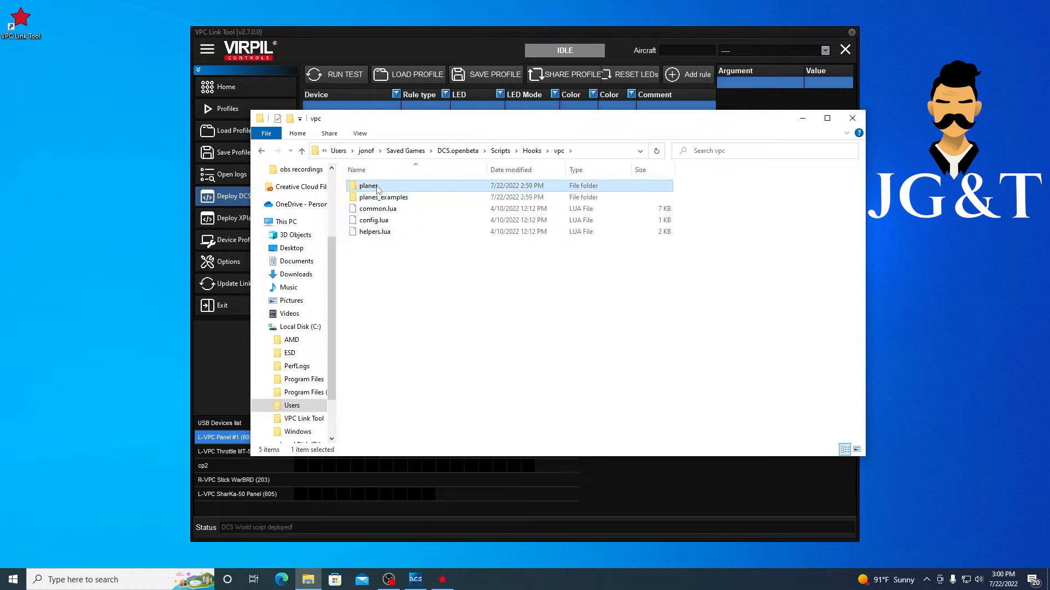
right_click(375, 241)
click(403, 331)
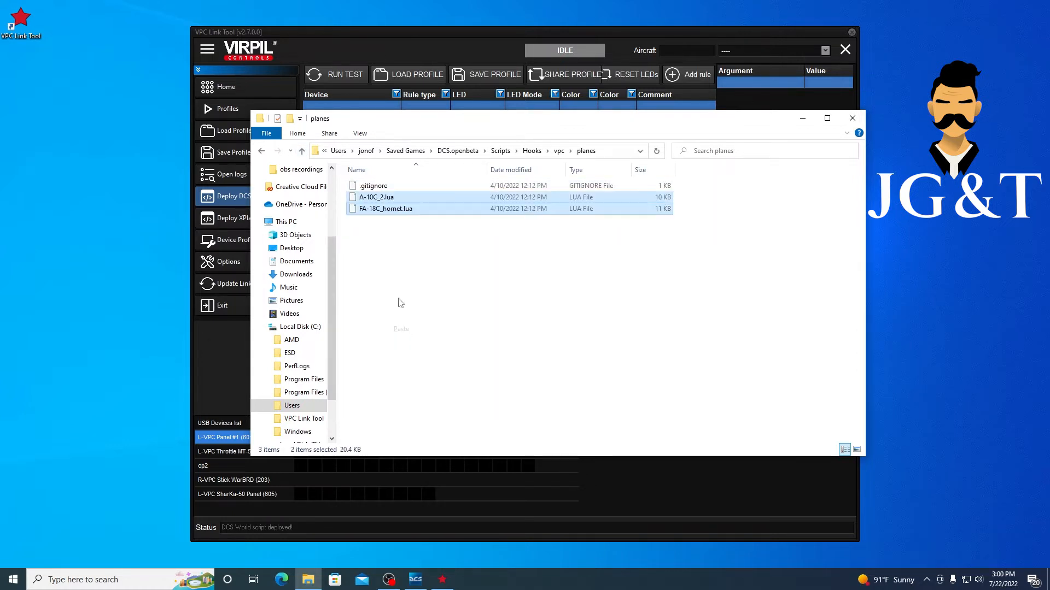
key(alt+Up)
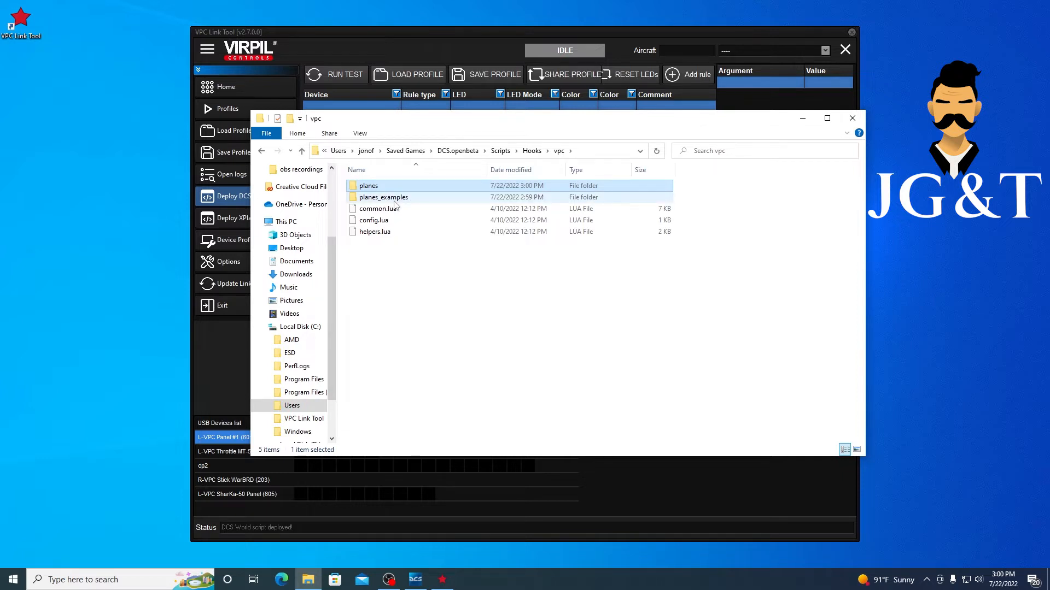
double_click(364, 187)
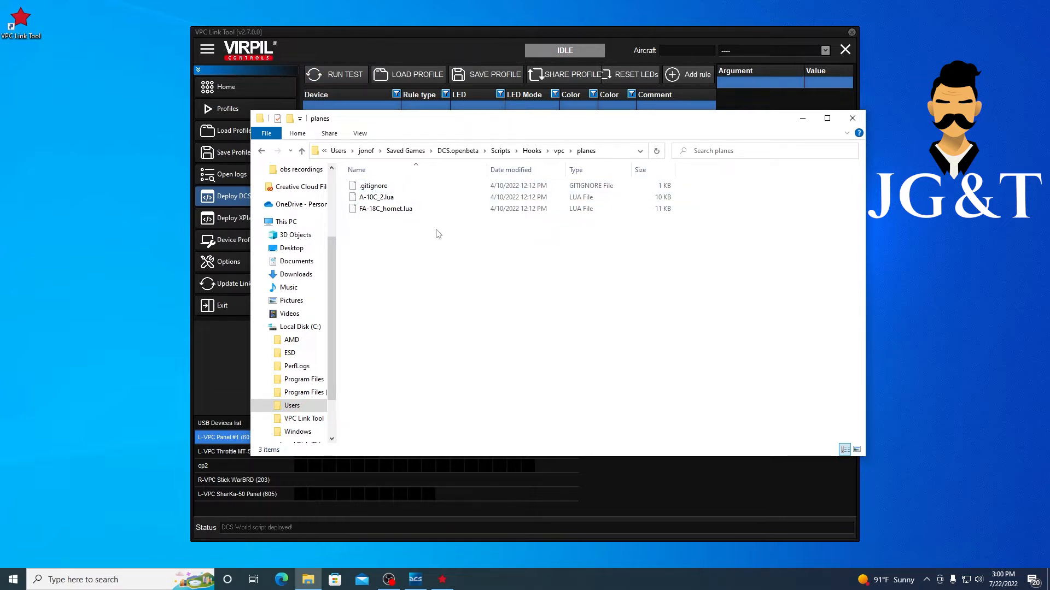
Go back up from the planes folder to the Hooks folder and close the File Explorer window
click(302, 151)
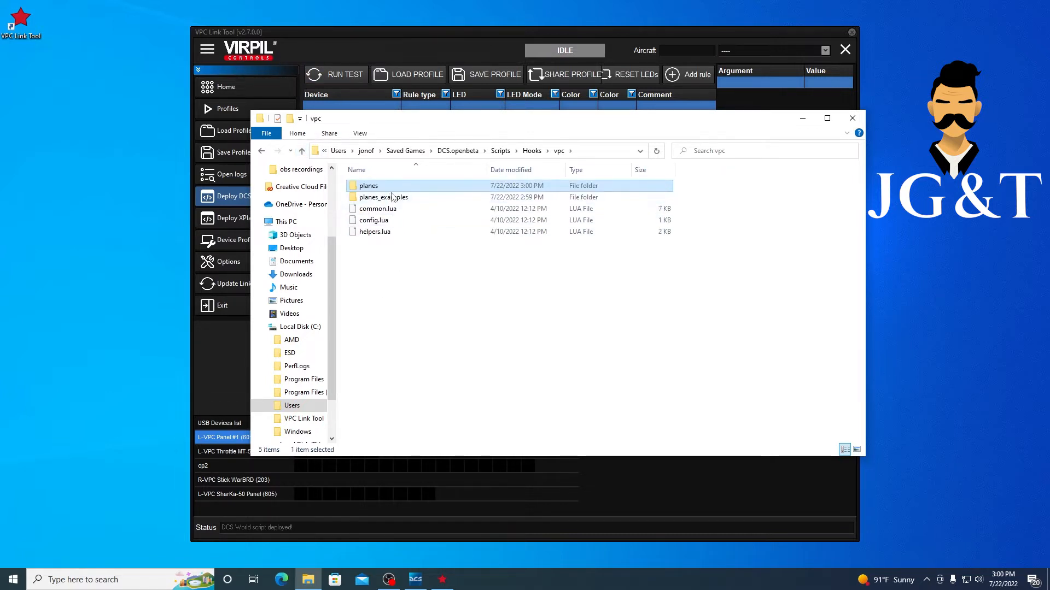
click(302, 151)
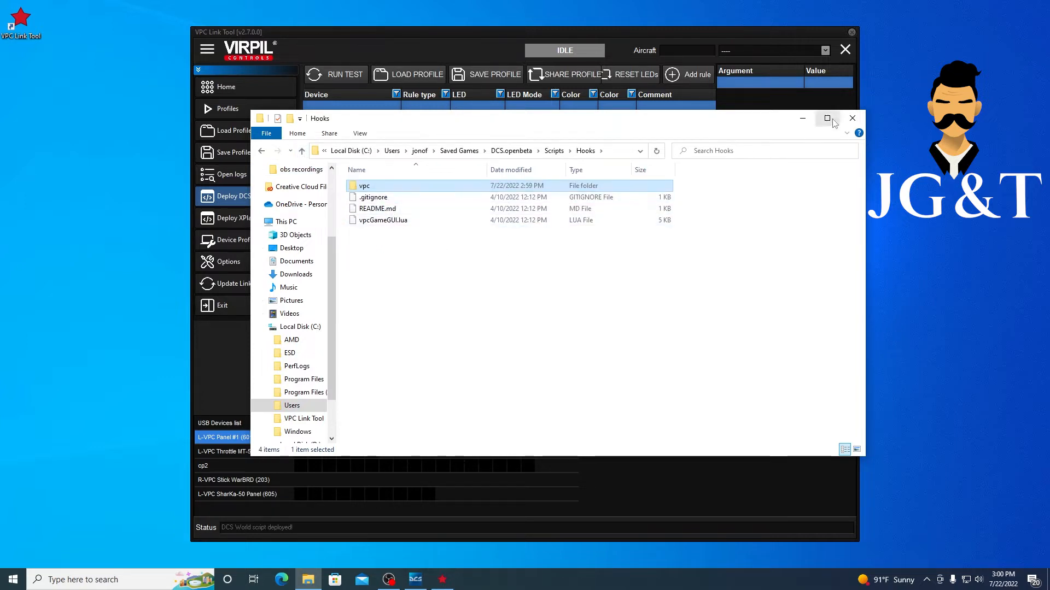
click(851, 120)
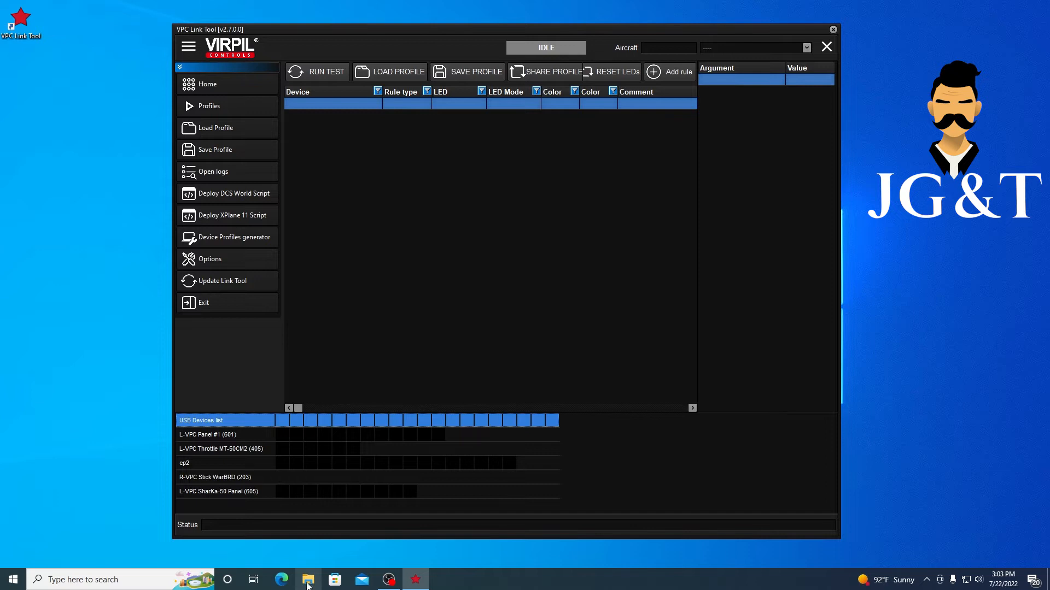
Move the VPC Link Tool window aside and select DCS World as the game
click(828, 49)
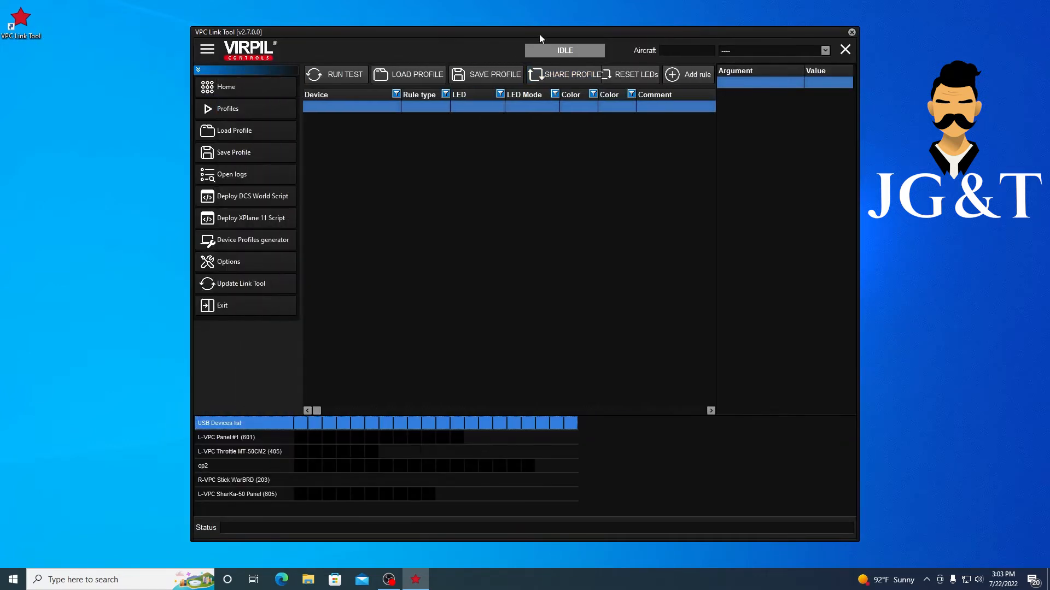
drag(545, 32, 405, 21)
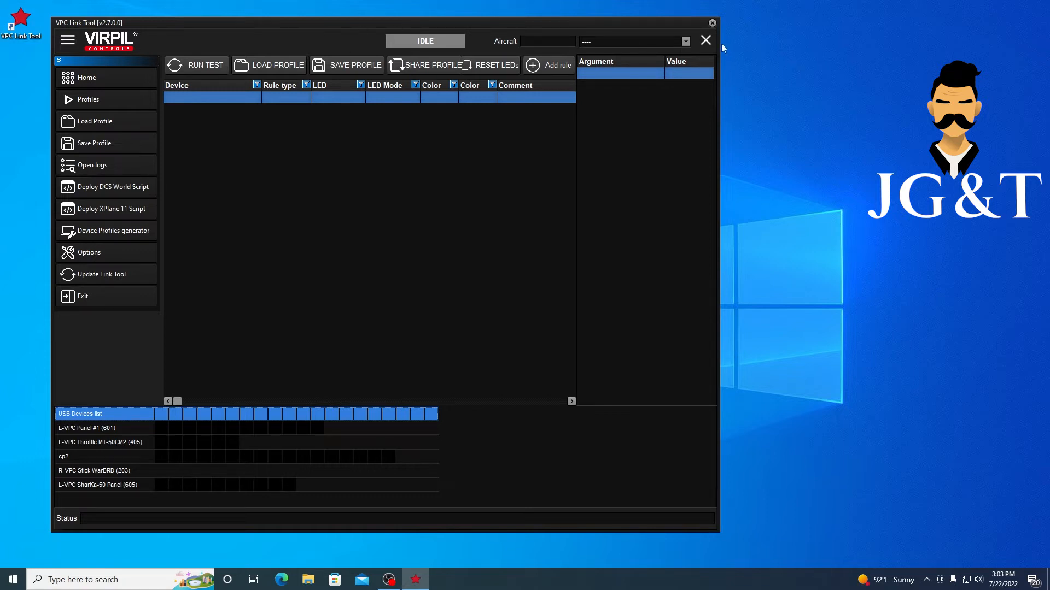
click(686, 42)
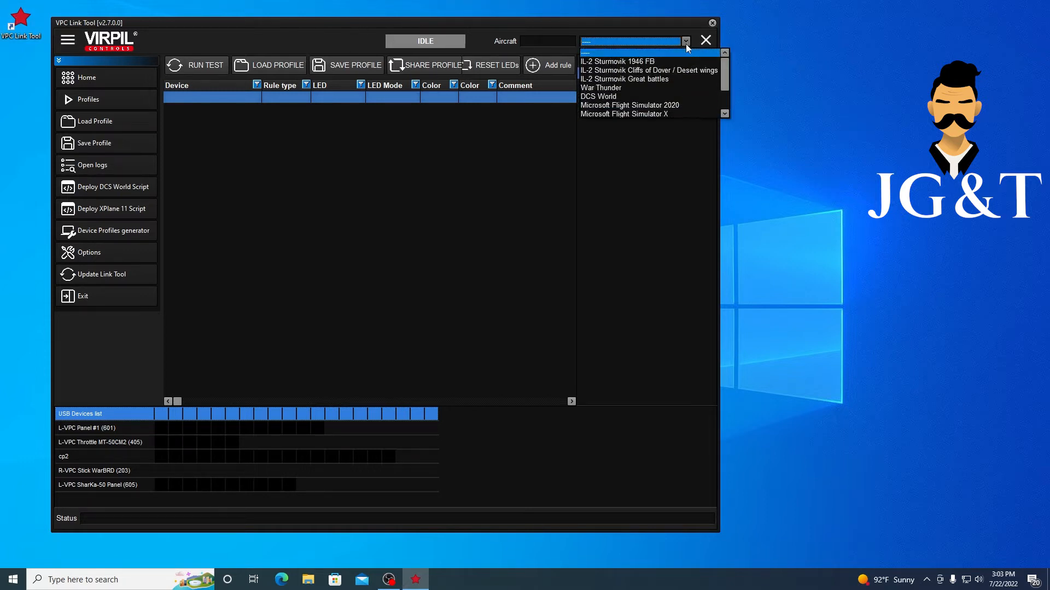
click(607, 97)
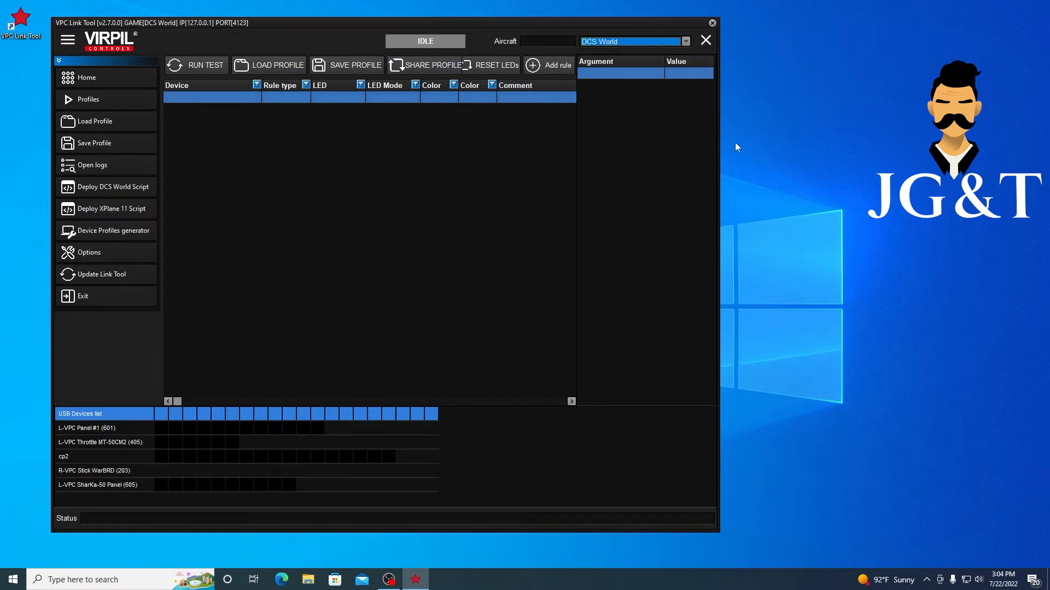
Widen the VPC Link Tool window to reveal all its controls and start the link
drag(718, 140, 771, 146)
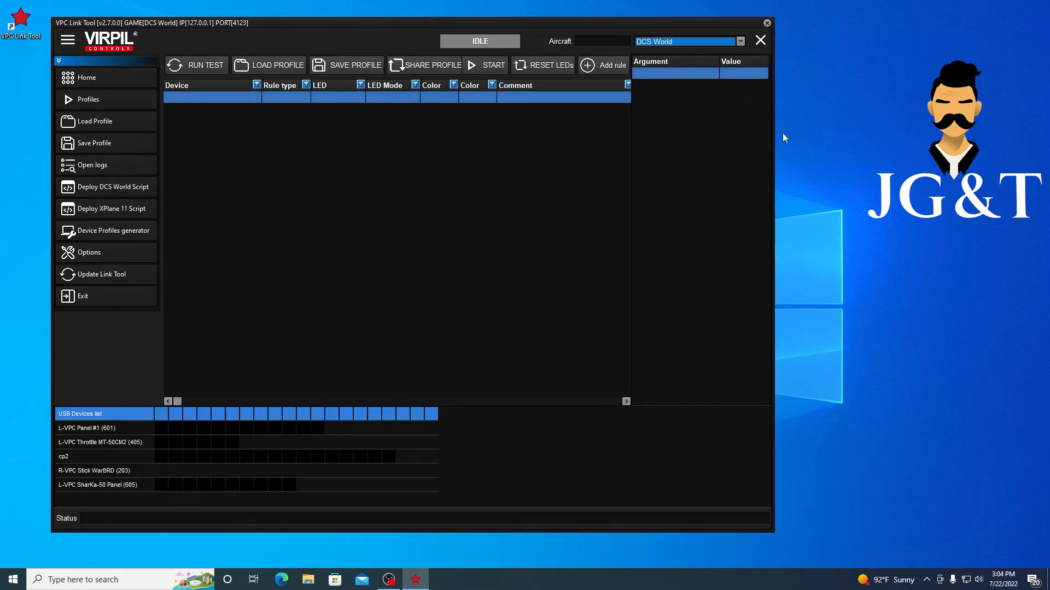
drag(771, 138, 790, 139)
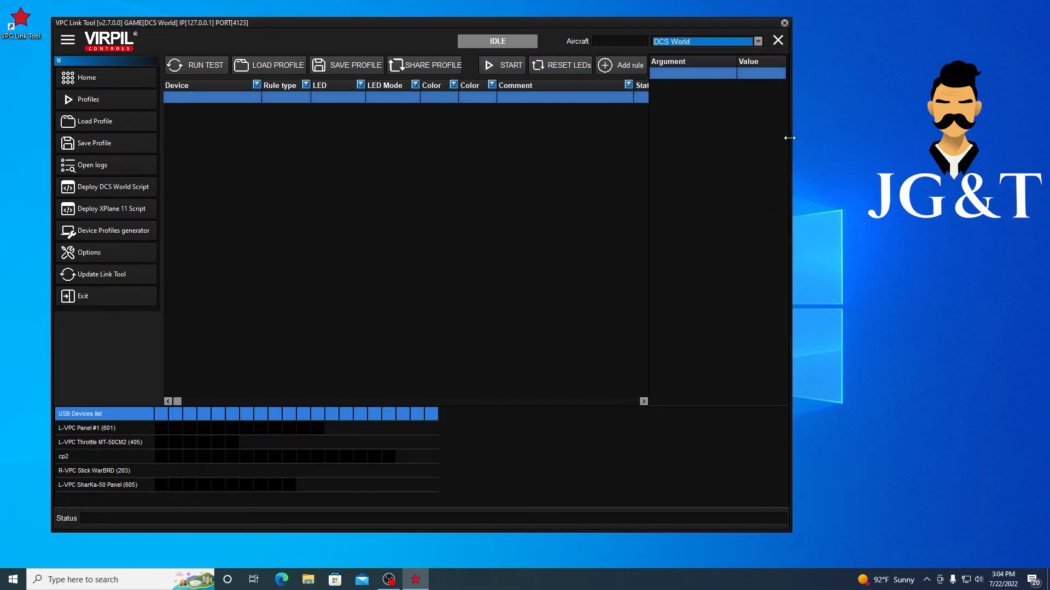
click(495, 65)
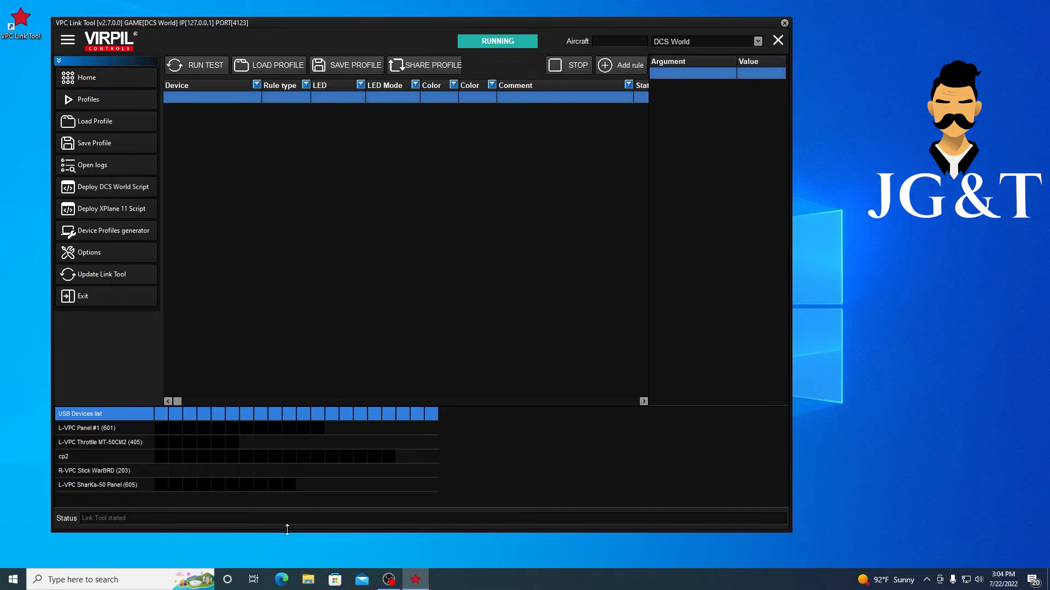
Launch DCS World and load the A-10C II Free Flight instant action mission on the Caucasus map
click(308, 579)
click(291, 190)
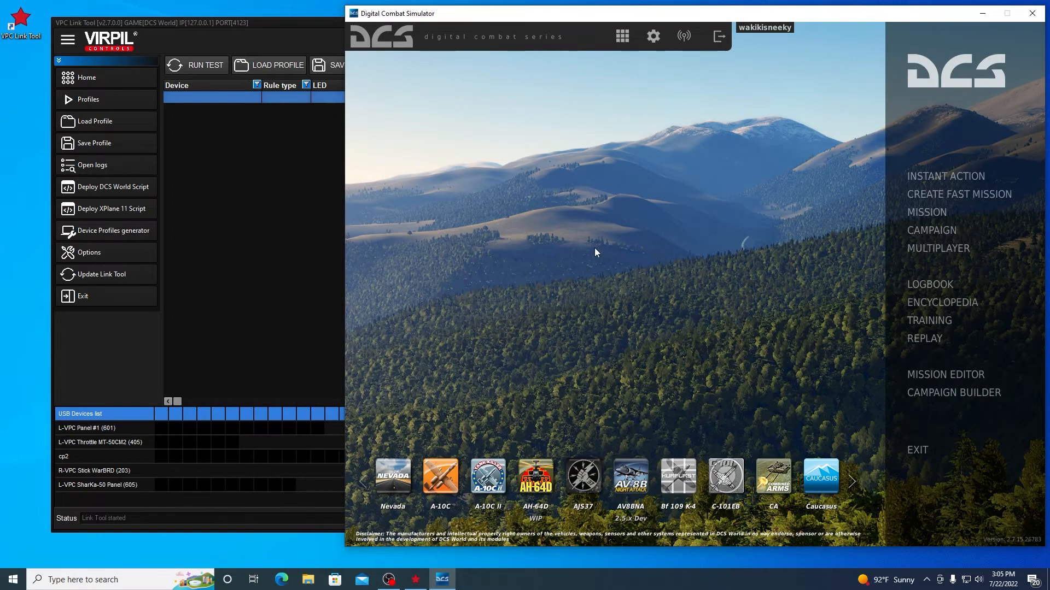
click(935, 179)
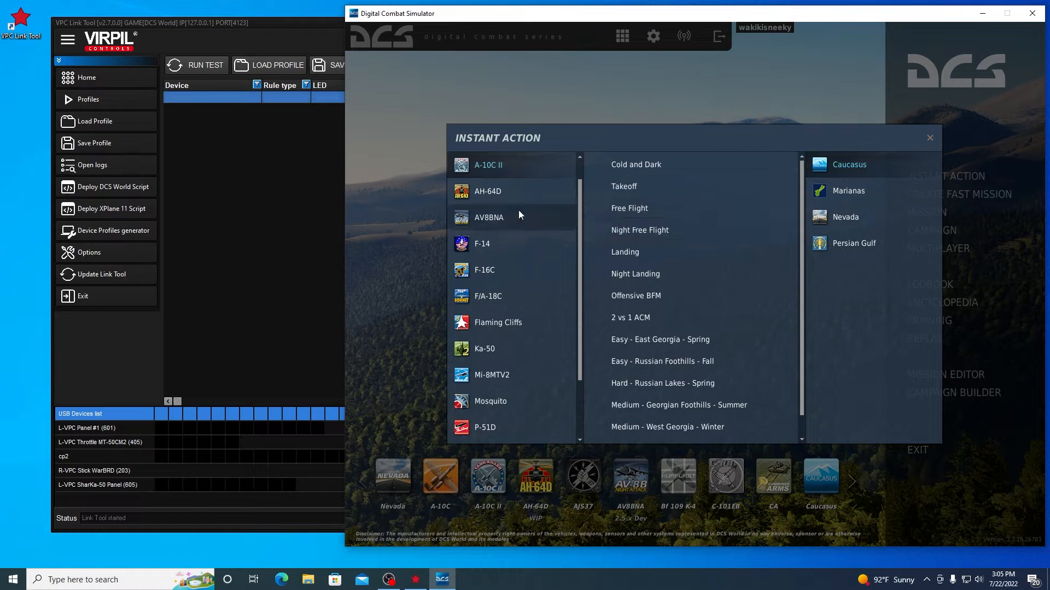
click(589, 171)
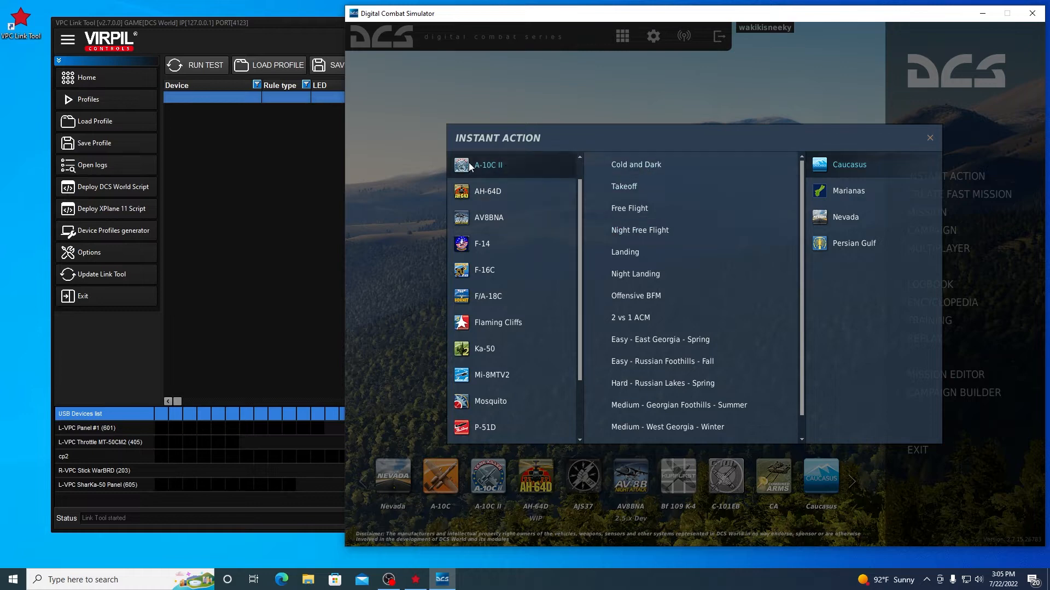
click(630, 210)
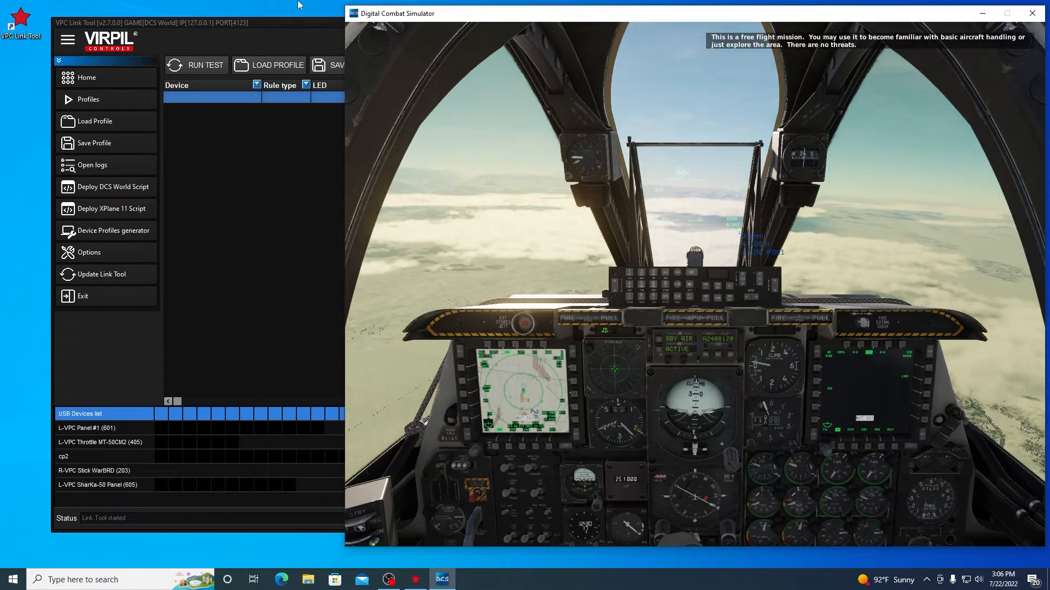
Switch back to VPC Link Tool and examine the A-10C_2 arguments from AIL_DISENG down to aircraftType
click(303, 23)
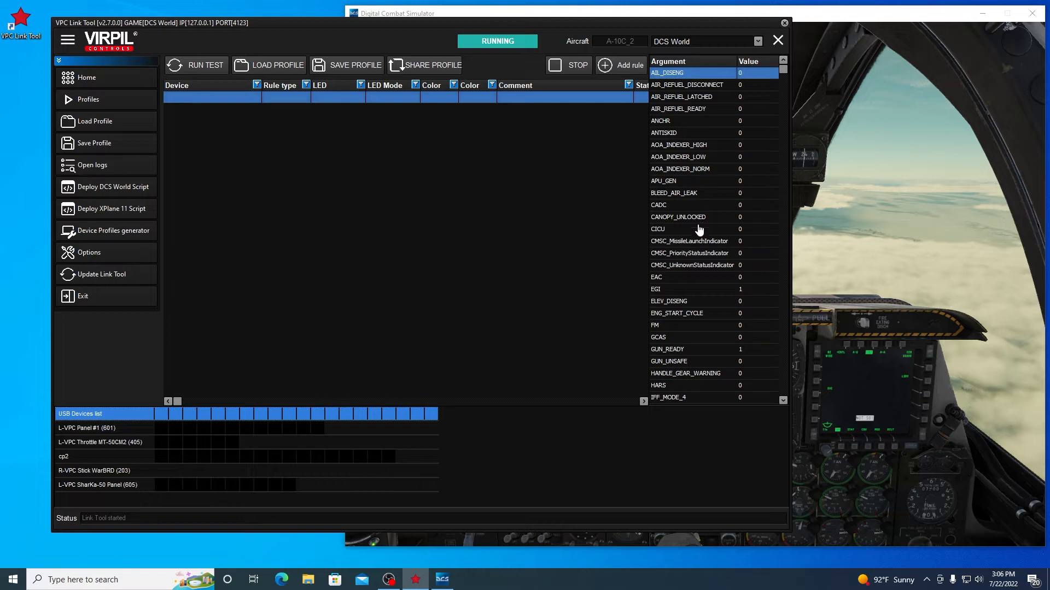
key(Down)
key(Down)
key(Down)
key(Down)
key(Down)
key(Down)
key(Down)
key(Down)
key(Down)
key(Down)
key(Down)
key(Down)
key(Down)
key(Down)
key(Down)
key(Down)
key(Down)
key(Down)
key(Down)
key(Down)
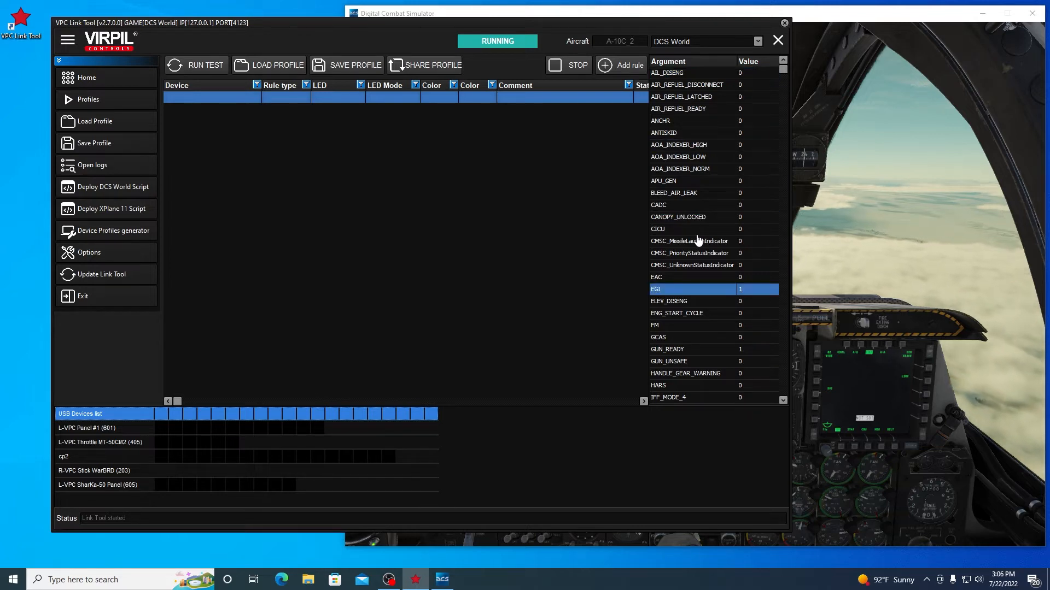
key(Down)
key(Down)
key(Down)
key(Down)
key(Down)
key(Down)
key(Down)
key(Down)
key(Down)
key(Down)
key(Down)
key(Down)
key(Down)
key(Down)
key(Down)
key(Down)
key(Down)
key(Down)
key(Down)
key(Down)
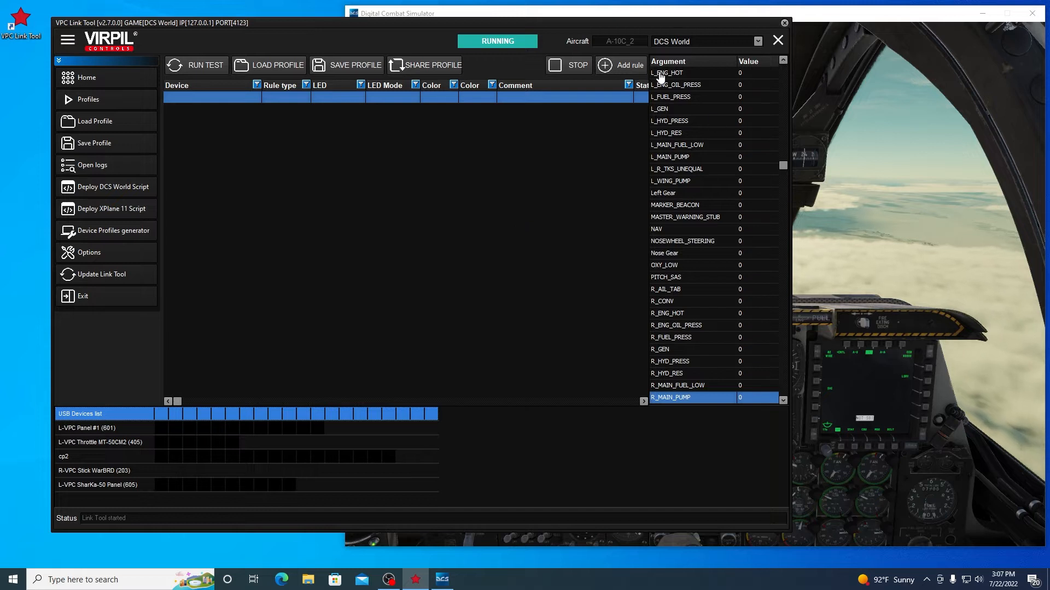
key(Down)
key(Down)
key(Down)
key(Down)
key(Down)
key(Down)
key(Down)
key(Down)
key(Down)
key(Down)
key(Down)
key(Down)
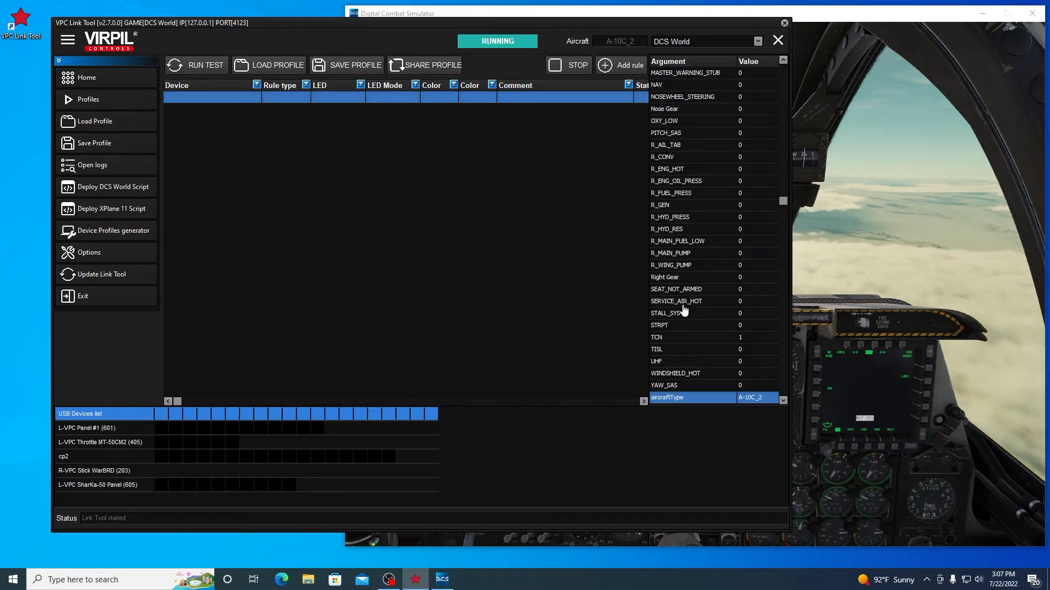
Lower and raise the landing gear in DCS World, checking the Nose Gear argument each time, and examine the remaining arguments
click(662, 110)
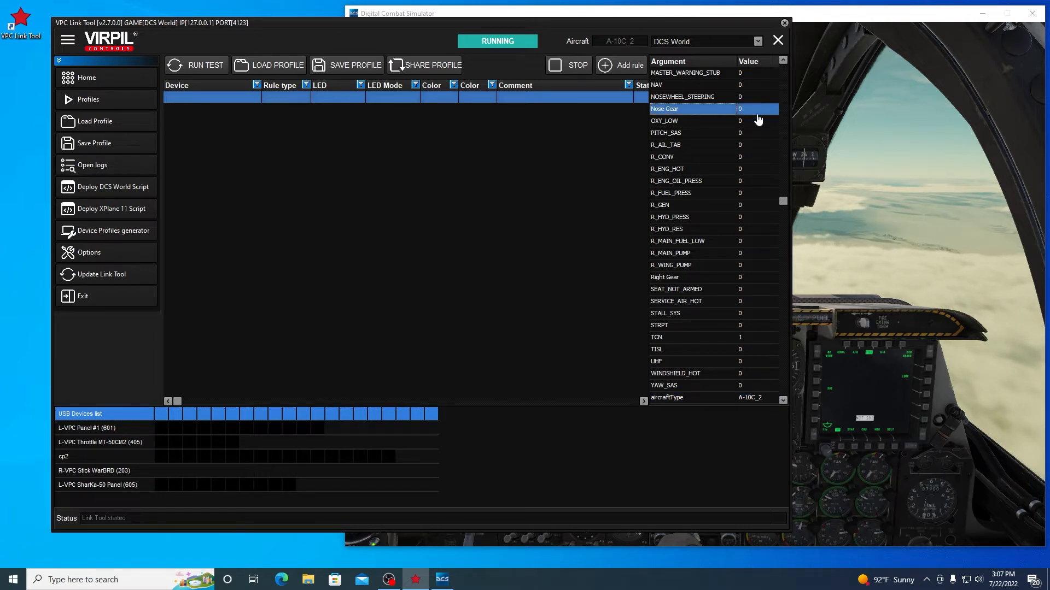
click(845, 263)
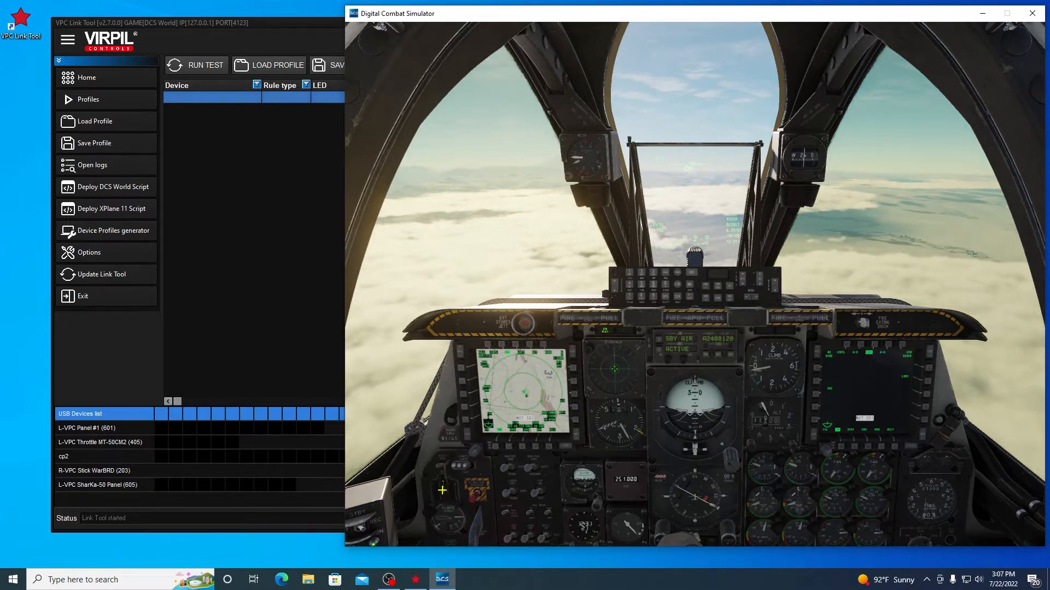
click(319, 377)
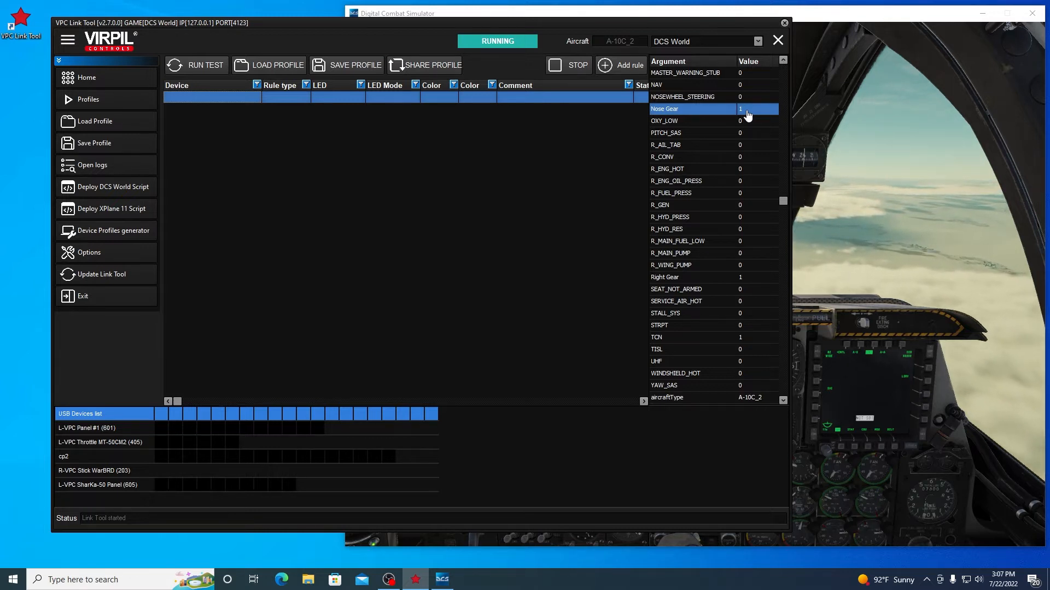
click(841, 127)
key(g)
click(308, 177)
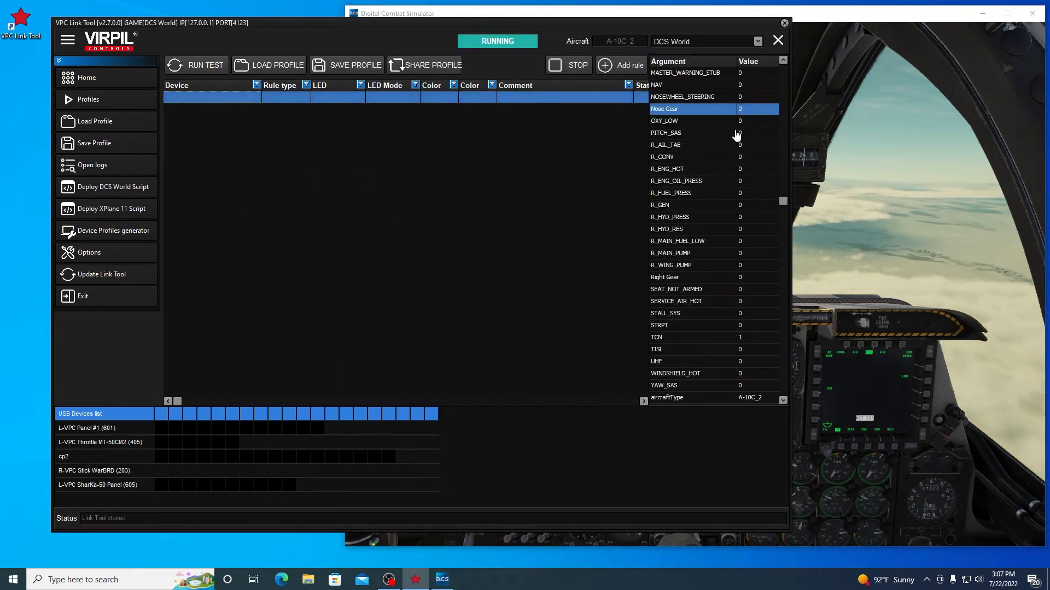
scroll(754, 203, down, 10)
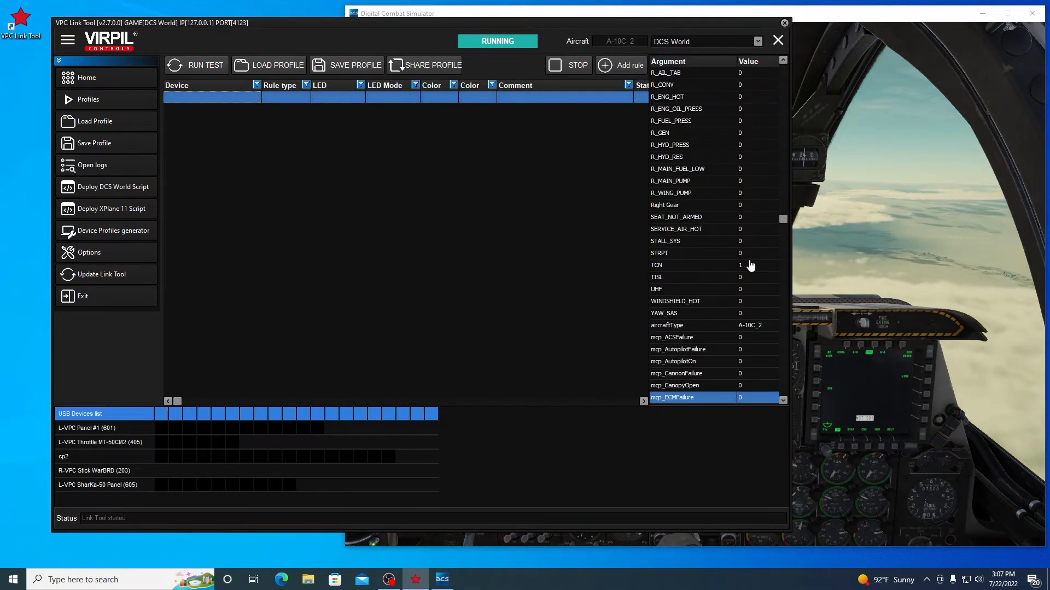
scroll(745, 312, up, 6)
scroll(746, 316, down, 6)
scroll(745, 317, down, 2)
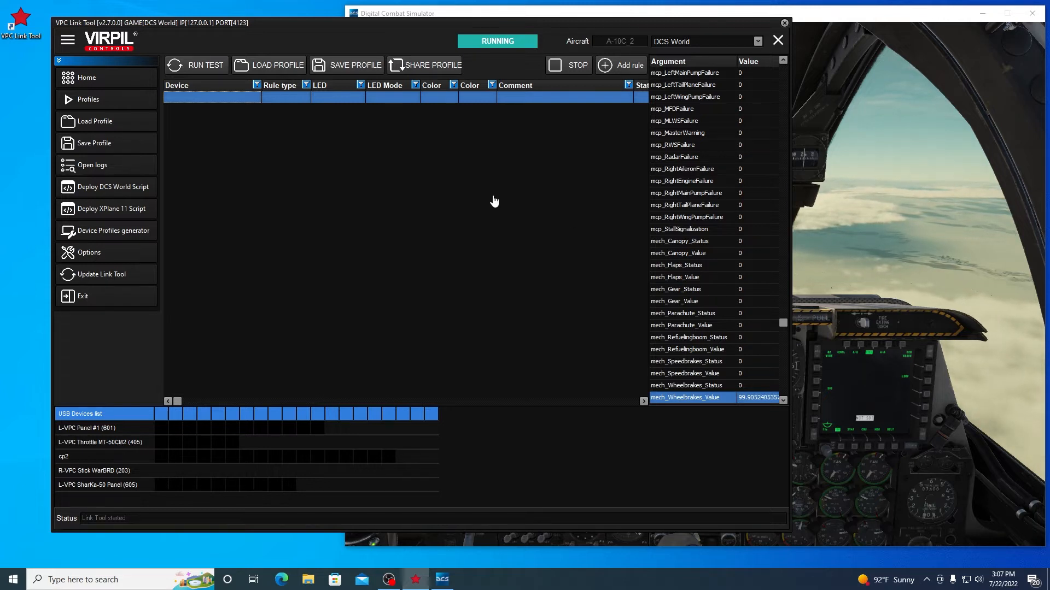
Add a new rule, open it for editing and set its rule type to Argument
click(612, 66)
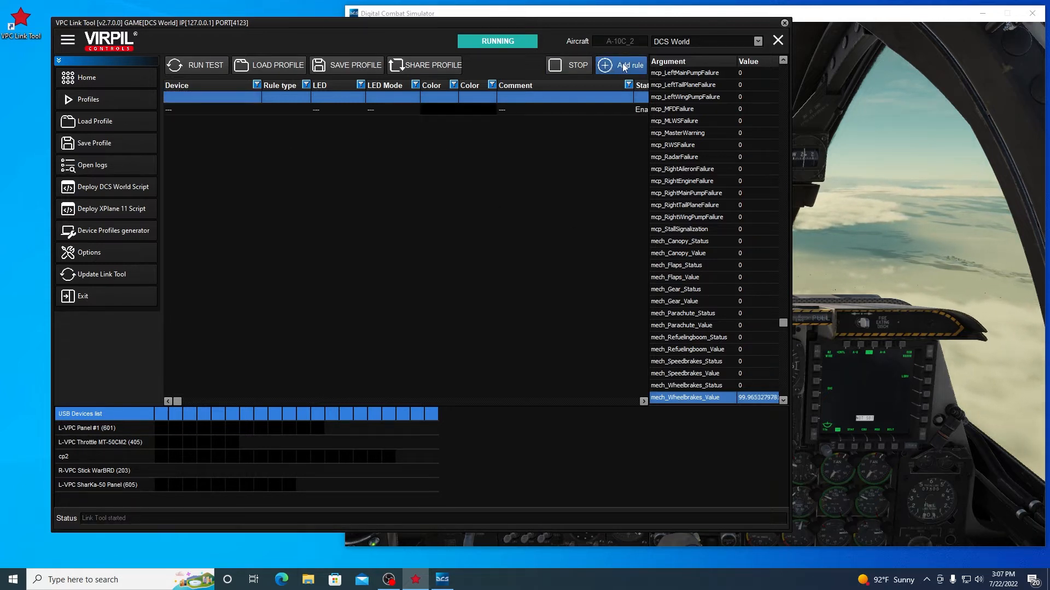
double_click(193, 111)
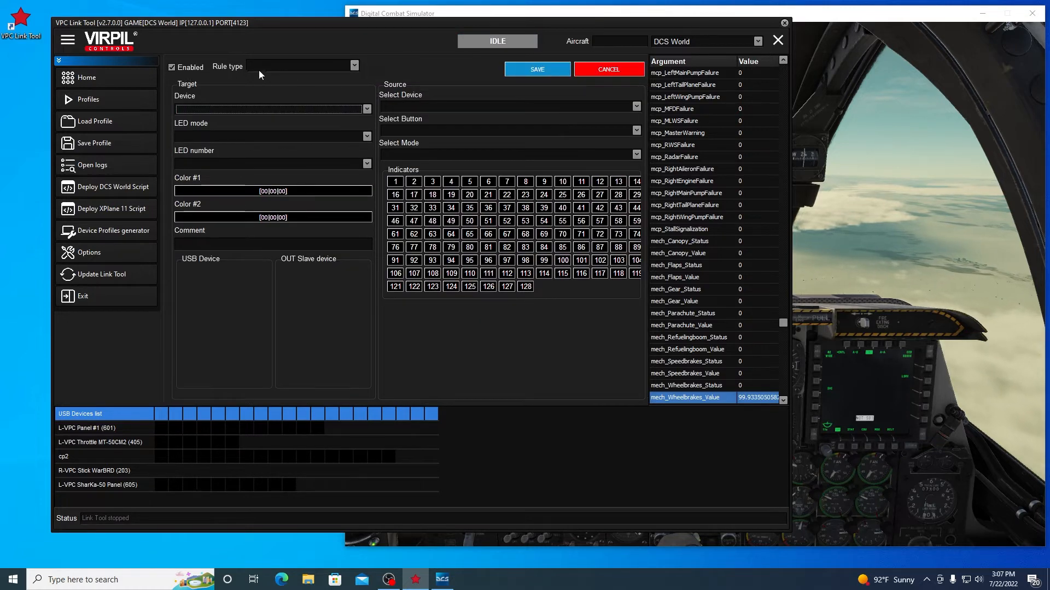
click(355, 65)
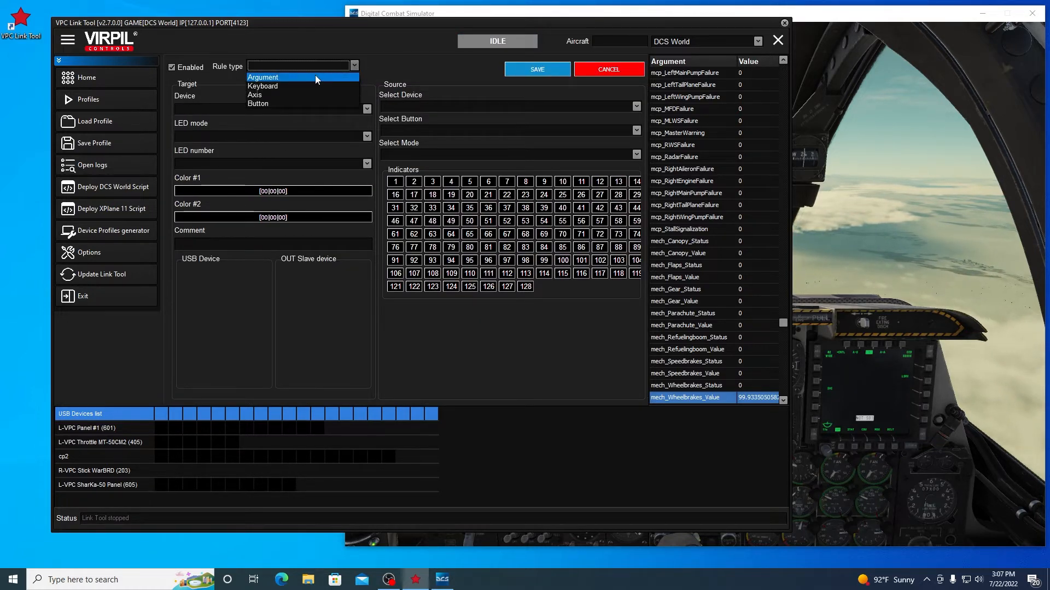
click(316, 79)
Set the rule's target device to cp2 and its LED mode to Steady
click(367, 108)
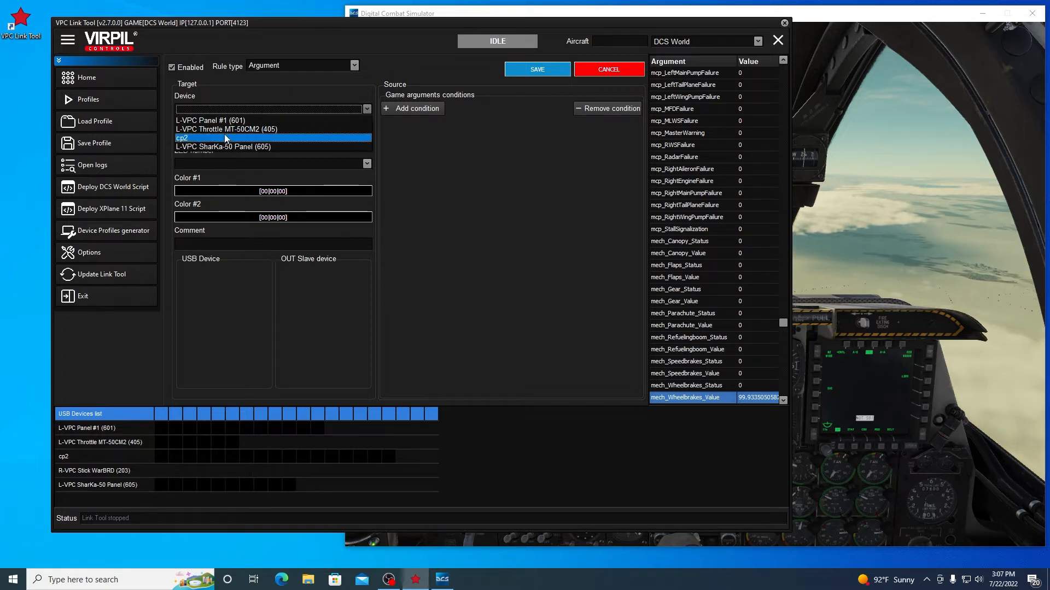
click(226, 138)
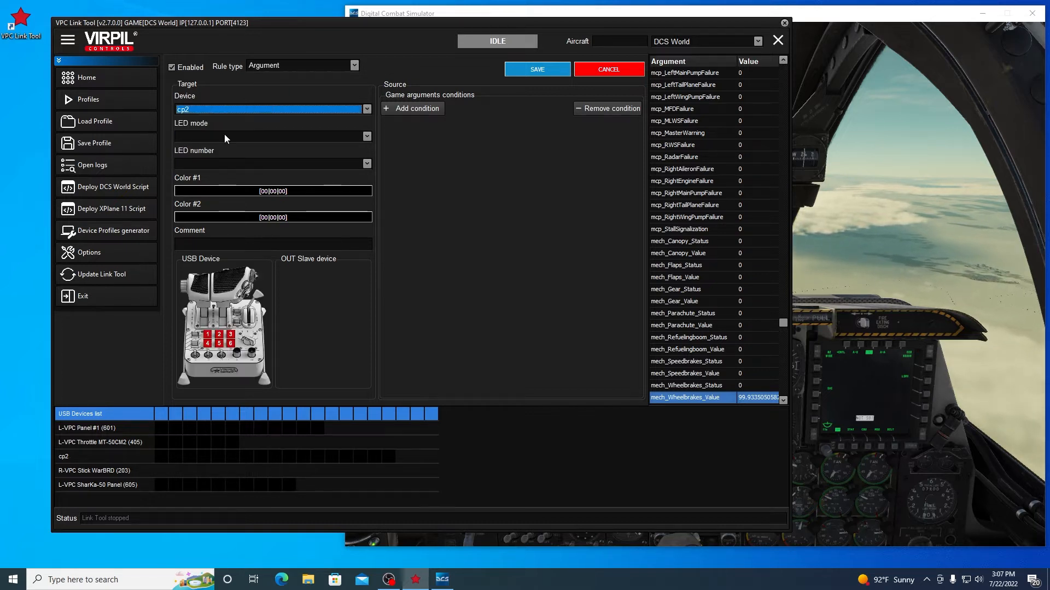
click(369, 137)
click(294, 147)
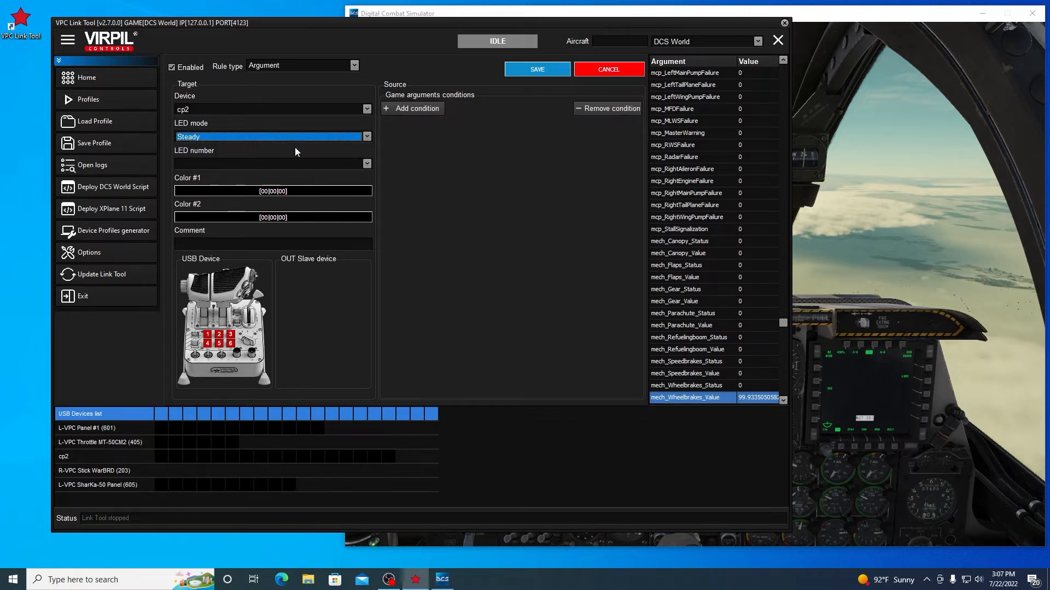
Look at cp2's LED numbers, try L-VPC Throttle MT-50CM2 (405) as the target device, and switch back to cp2
click(368, 164)
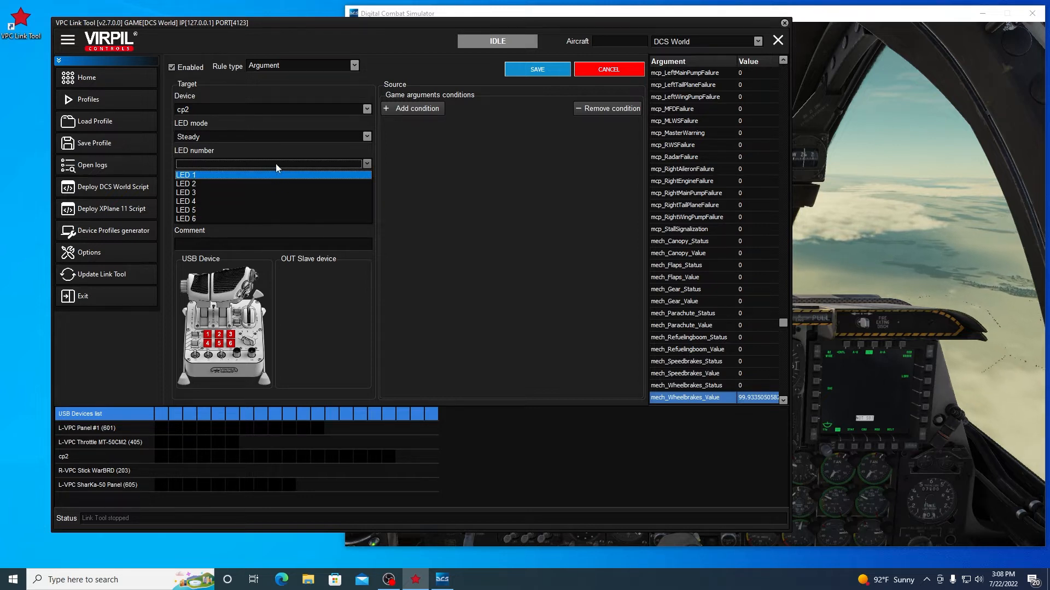
click(355, 118)
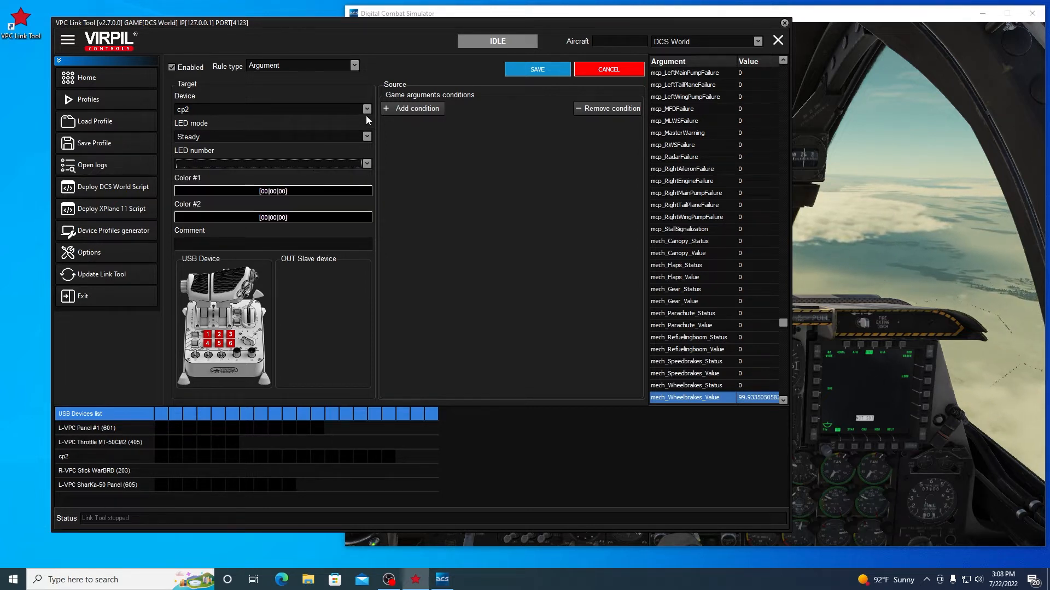
click(367, 110)
click(298, 129)
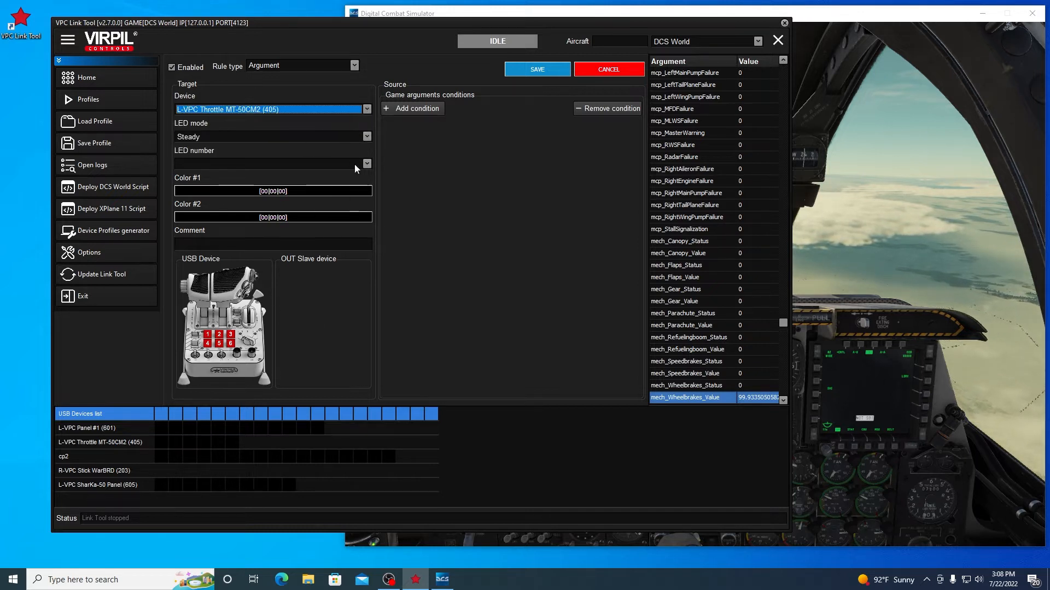
click(368, 107)
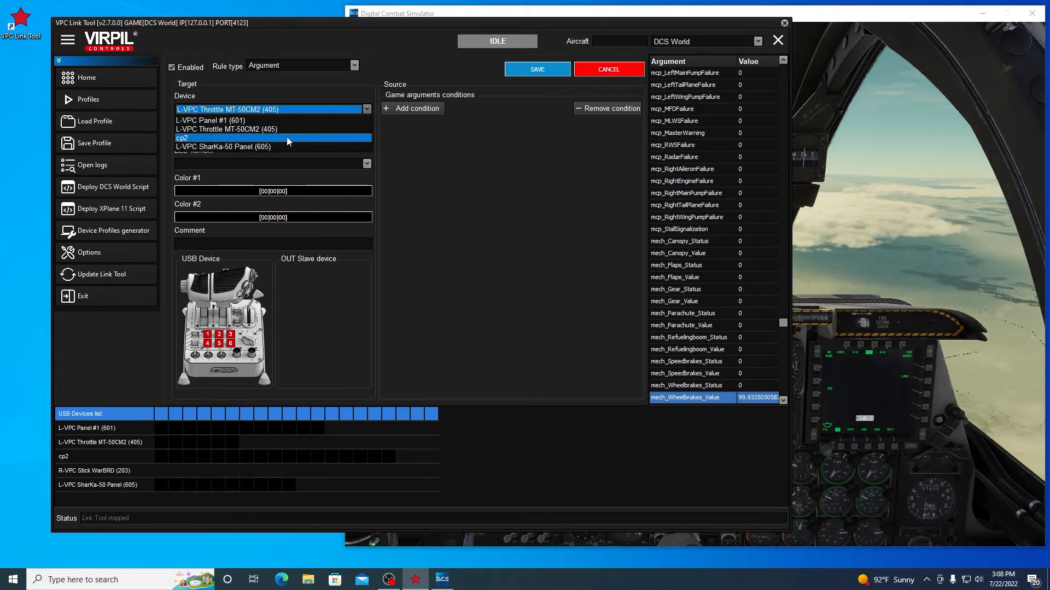
click(286, 137)
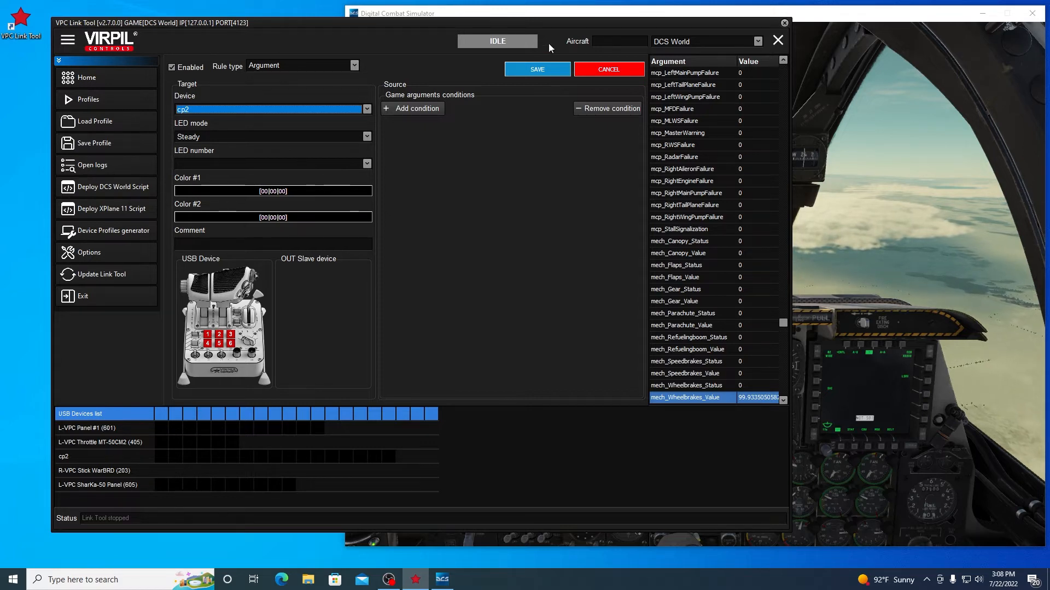
Cancel the rule edit and generate a USB Joystick + OUT Slave device profile for L-VPC Throttle MT-50CM2 (405)
click(611, 71)
double_click(229, 111)
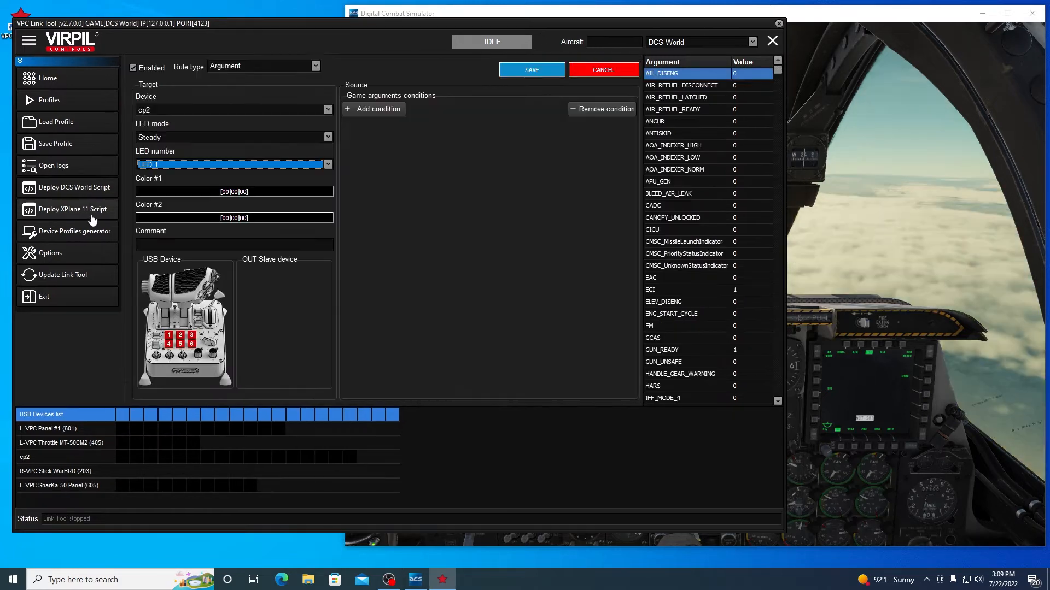
click(63, 232)
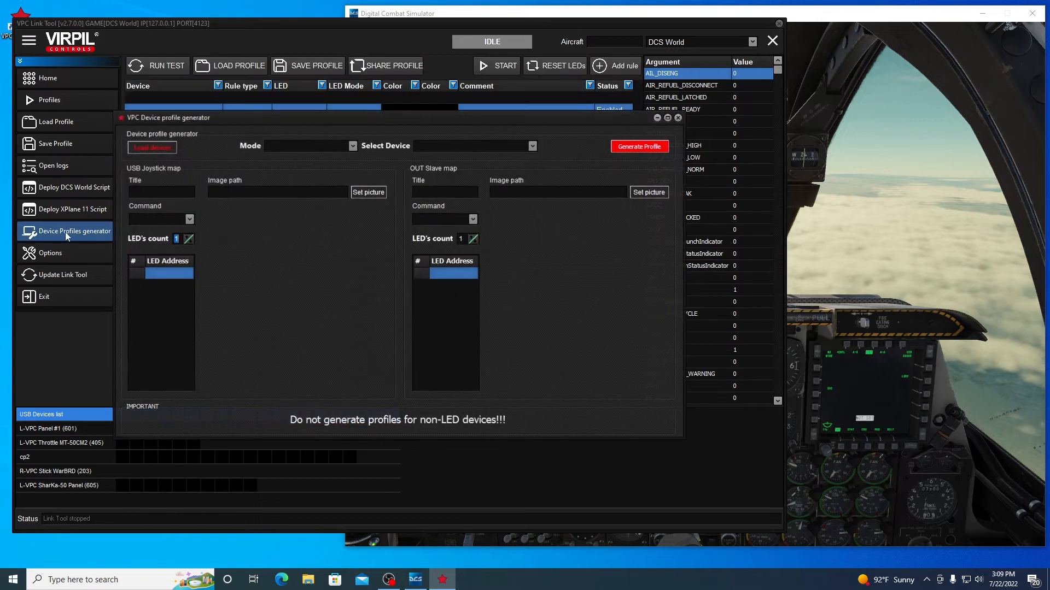
click(353, 146)
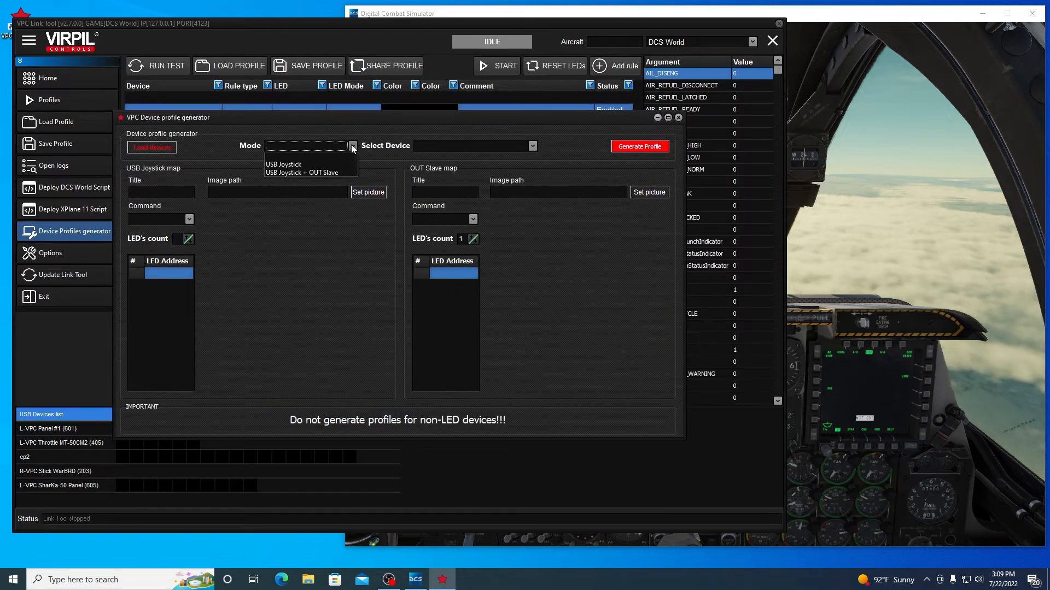
click(327, 174)
click(532, 147)
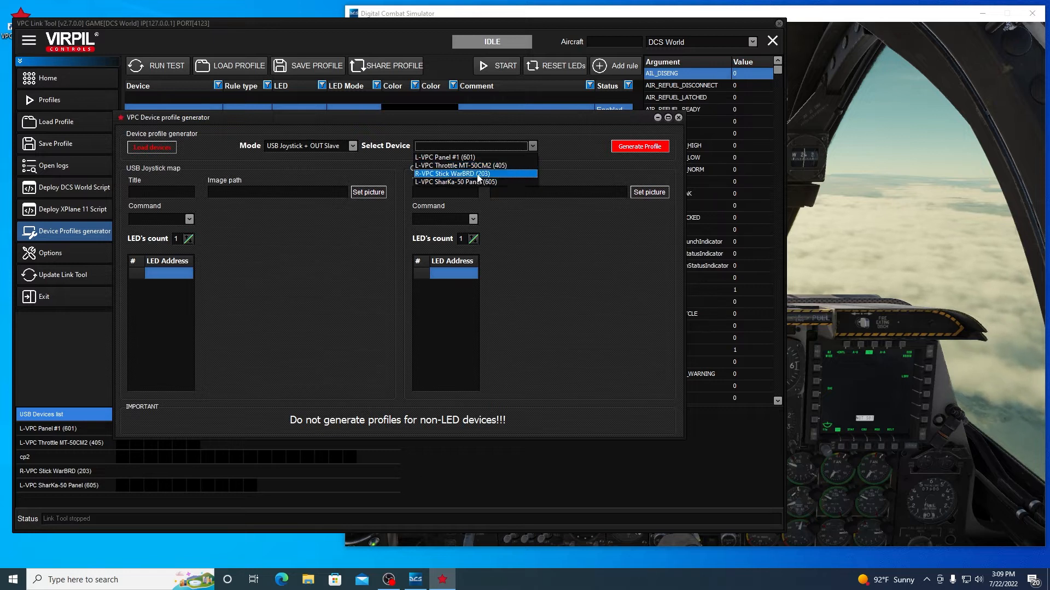
click(492, 165)
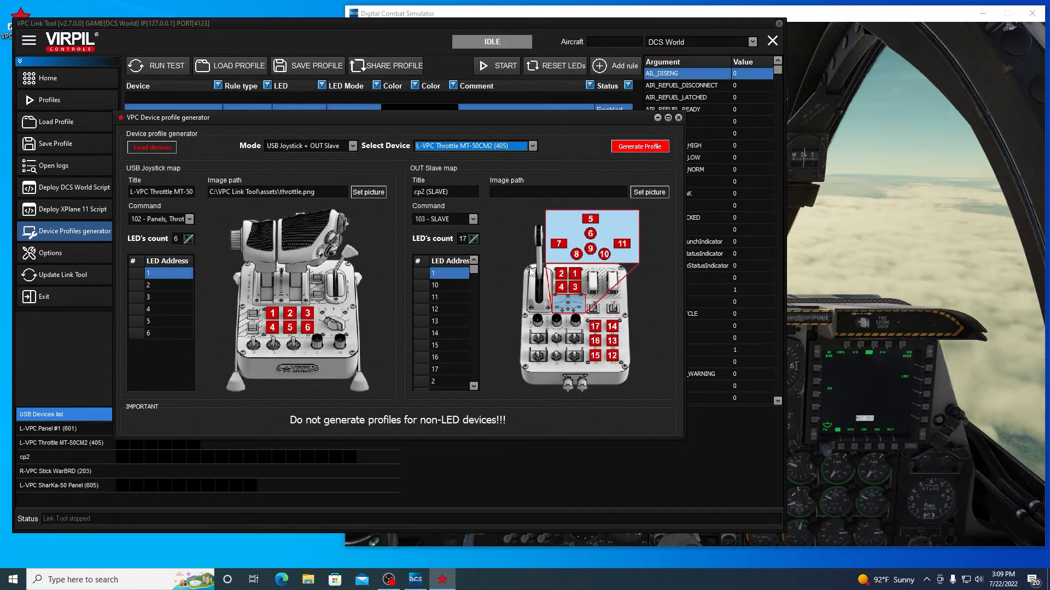
click(640, 147)
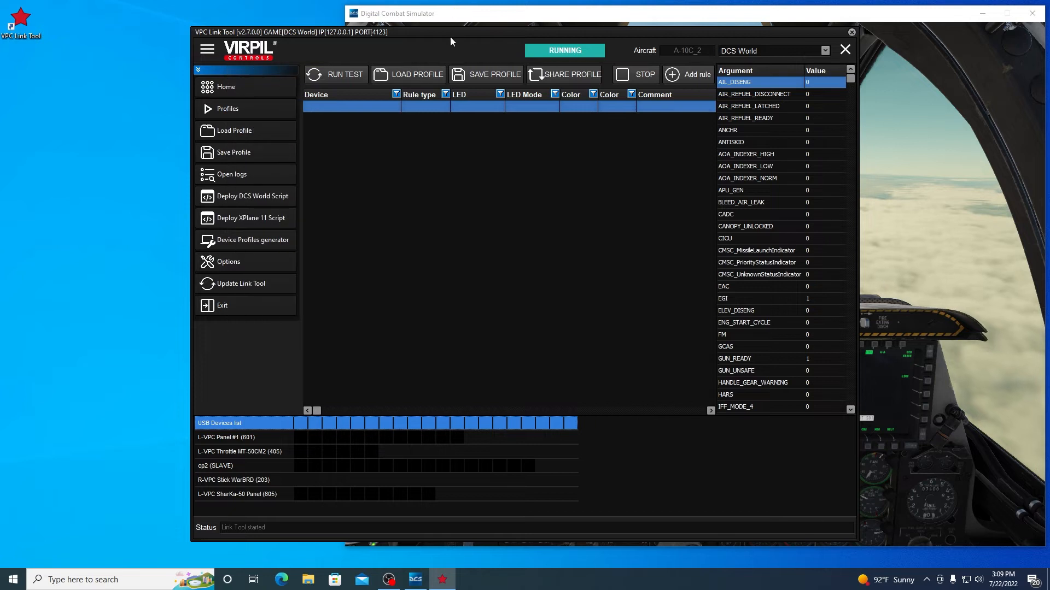
Add a new rule and set its target device to cp2 (SLAVE) with the Steady LED mode
drag(452, 30, 267, 8)
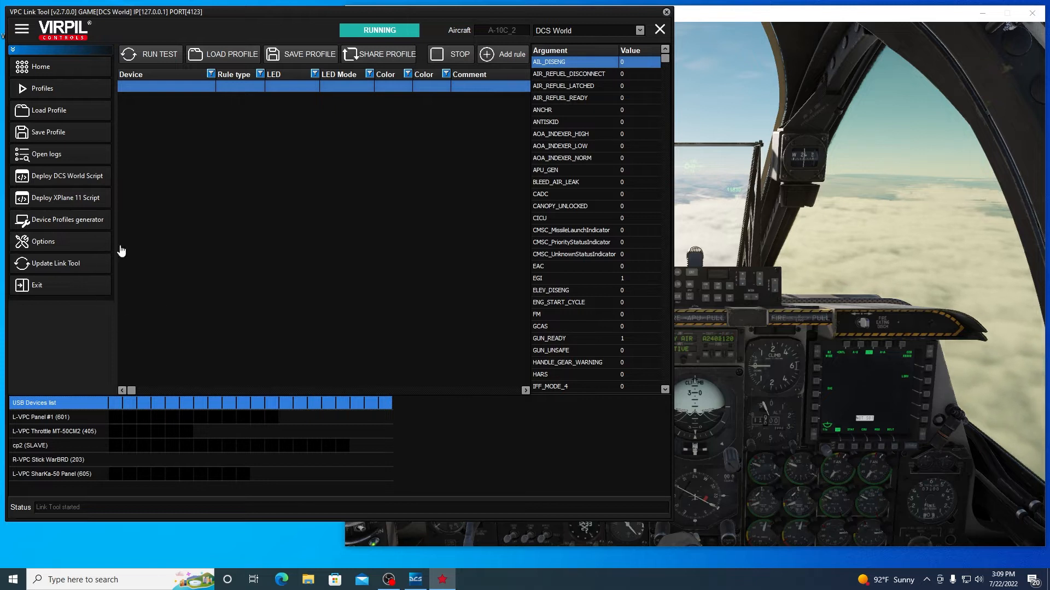
click(501, 56)
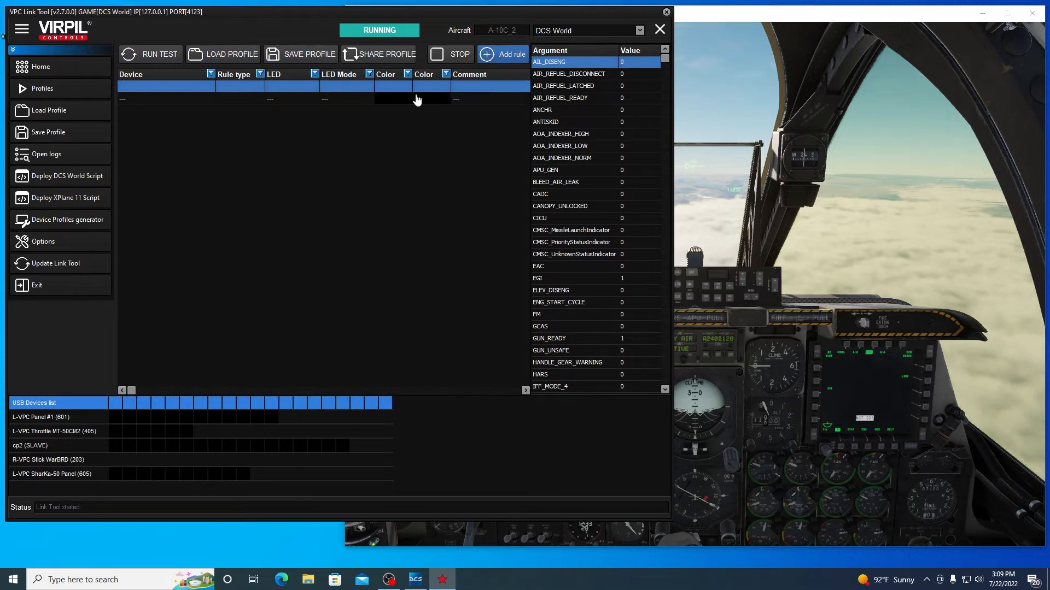
double_click(153, 101)
click(321, 97)
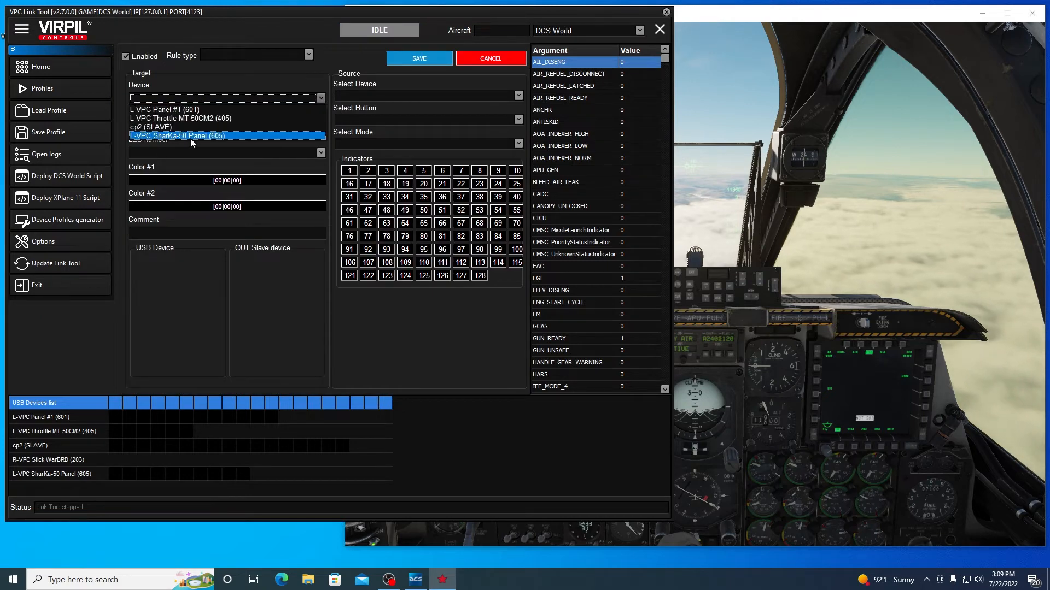
click(215, 133)
click(321, 126)
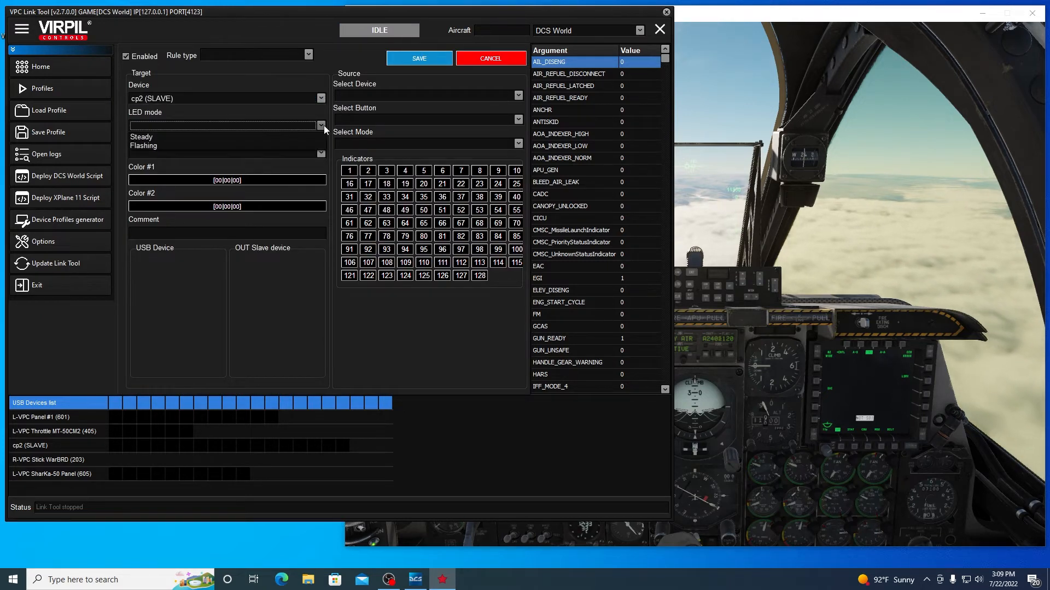
click(317, 136)
Set the rule's LED number to LED 9 and its Color #1 to green at 100% brightness
click(321, 154)
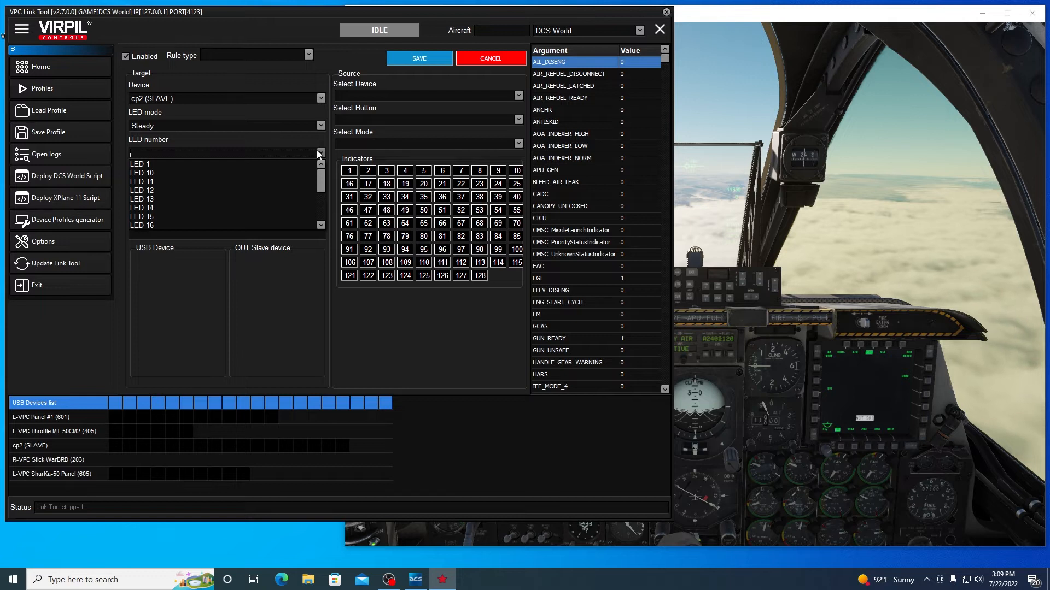
scroll(231, 204, down, 3)
scroll(231, 200, up, 3)
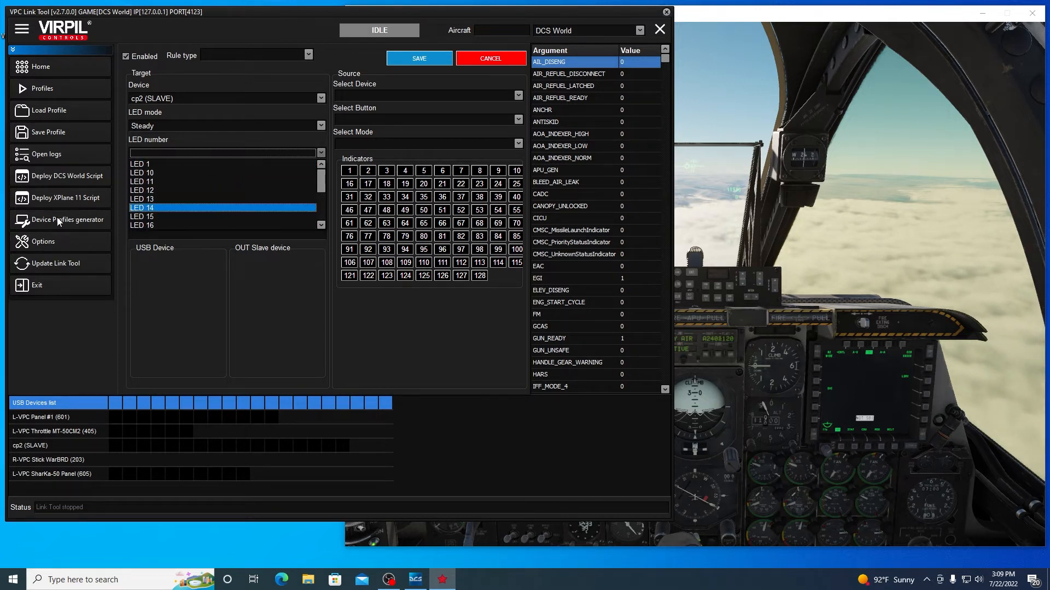
click(24, 56)
click(19, 32)
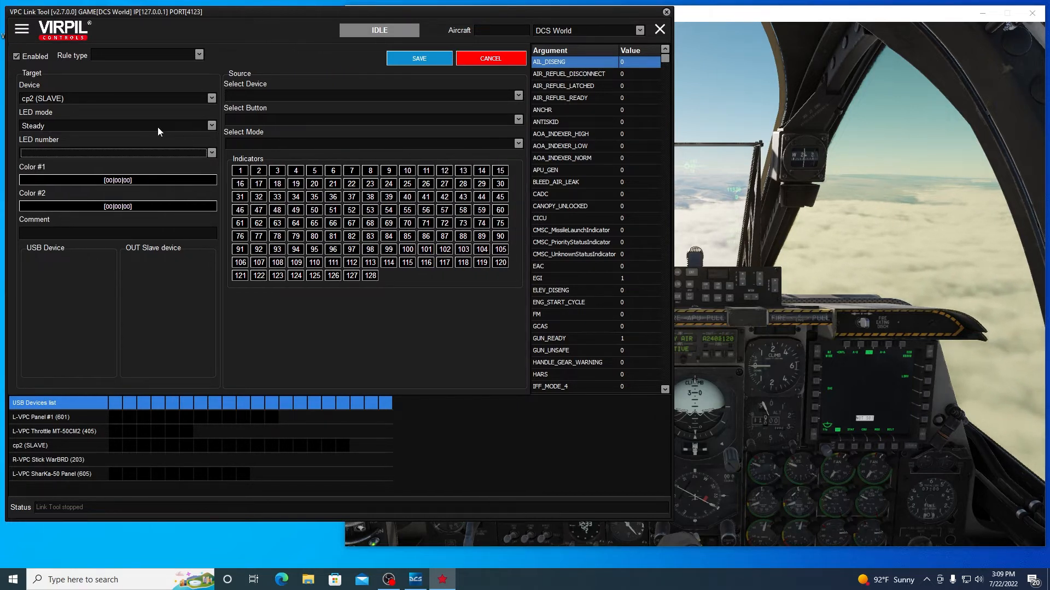
click(211, 153)
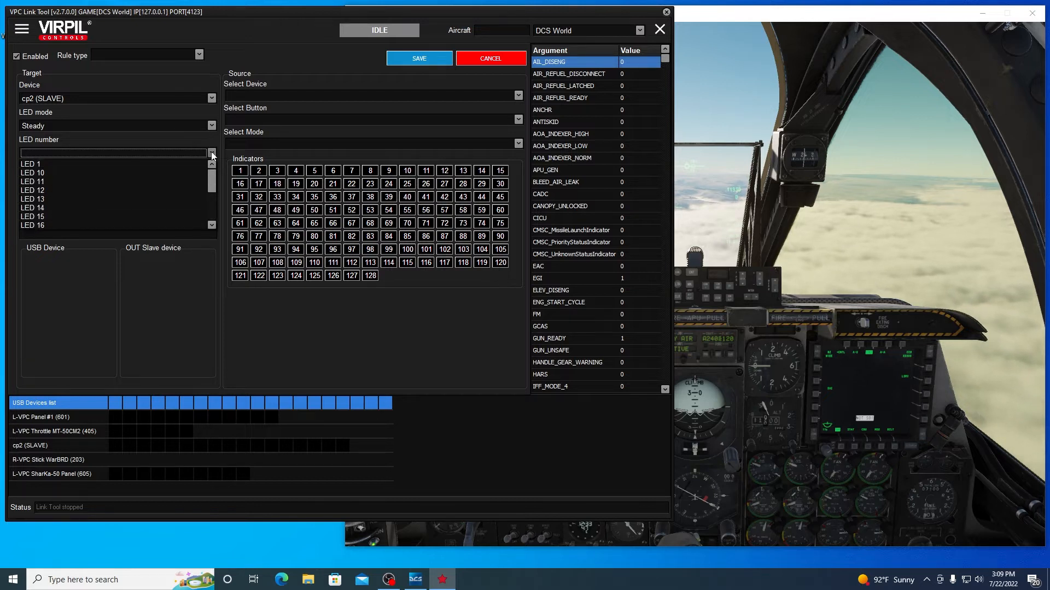
scroll(156, 180, down, 4)
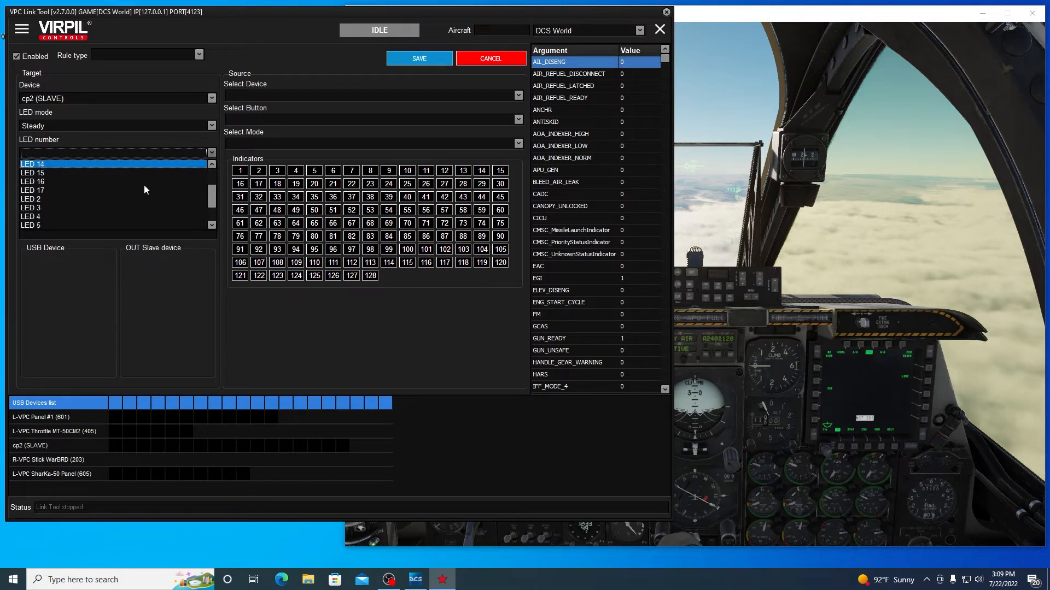
scroll(80, 219, down, 1)
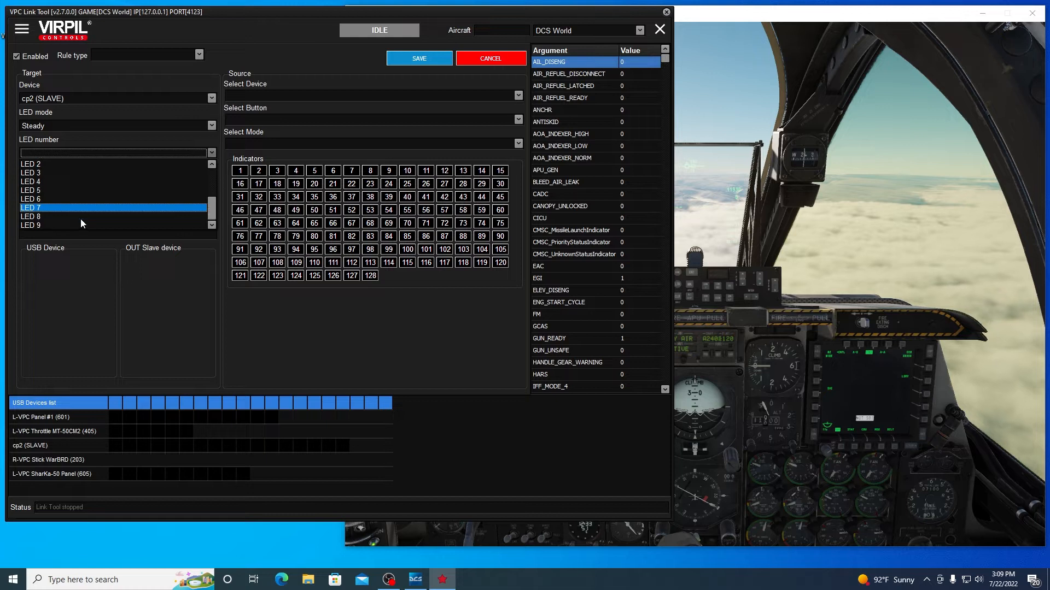
scroll(78, 220, down, 1)
click(77, 225)
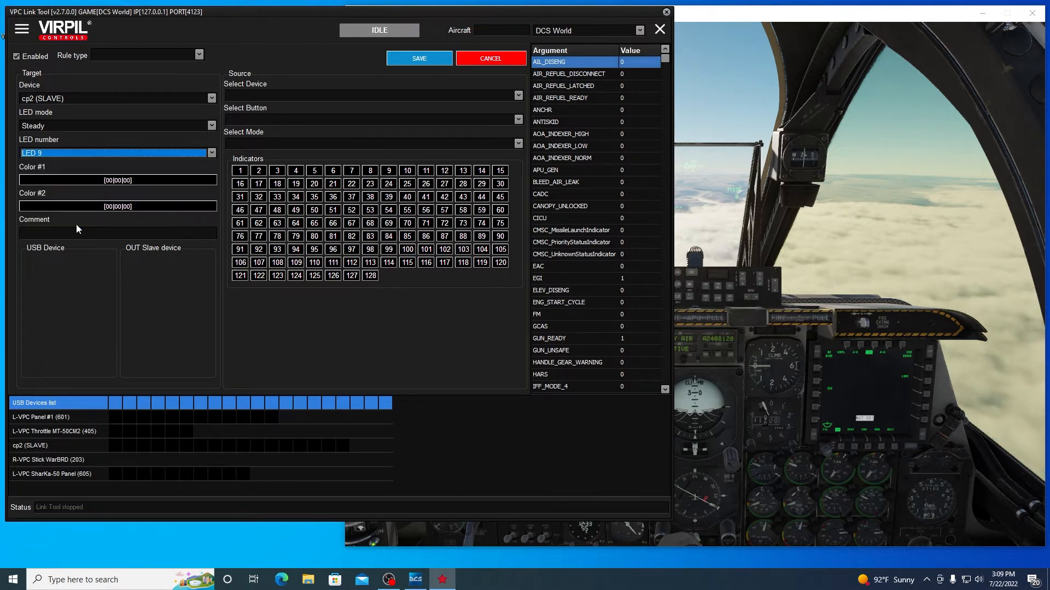
click(130, 181)
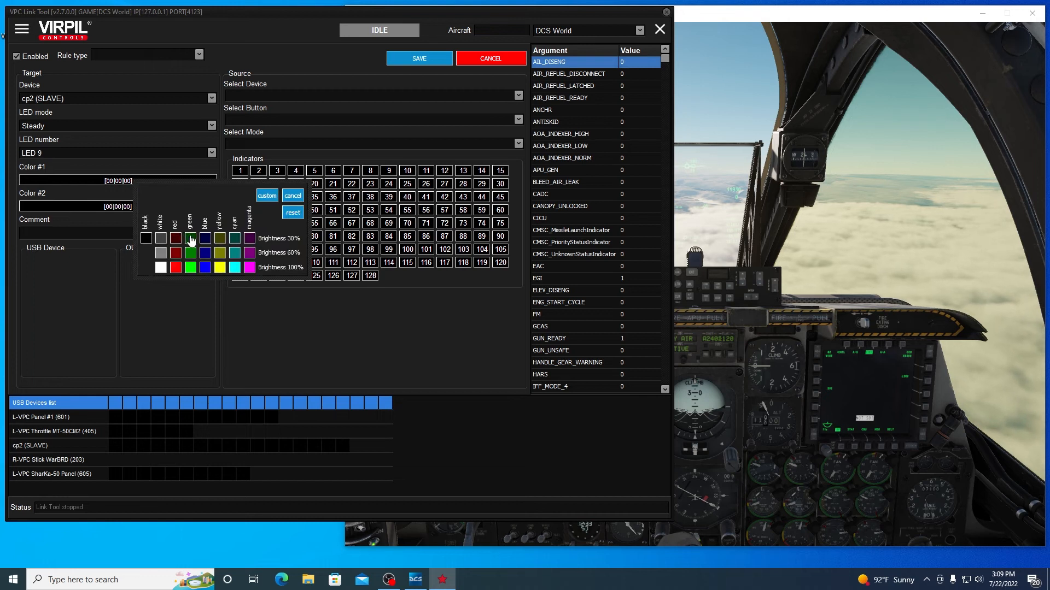
click(190, 267)
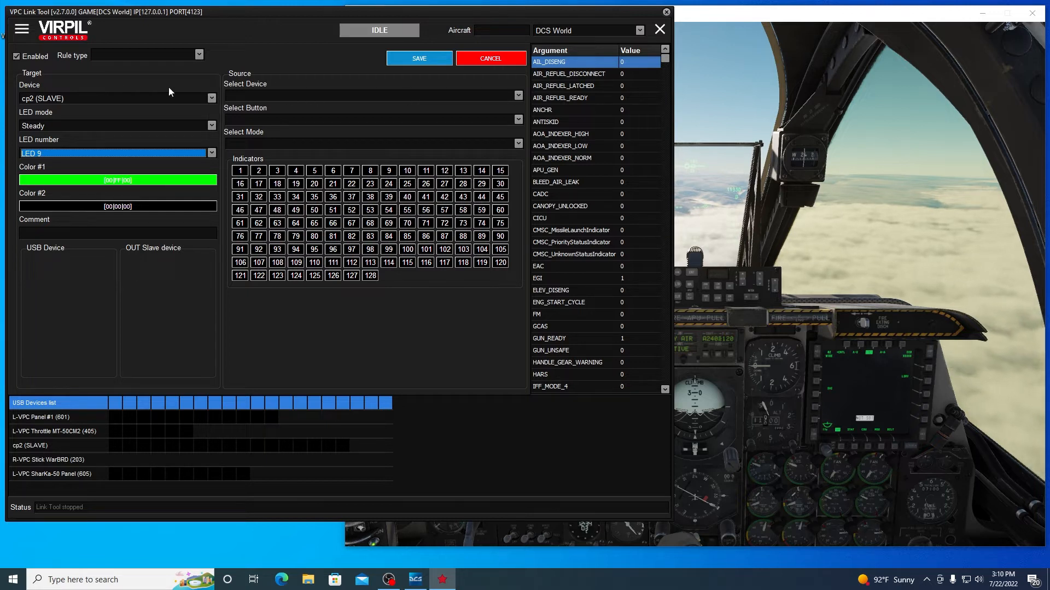
Set the rule type to Argument and add a game argument condition on Nose Gear
click(201, 54)
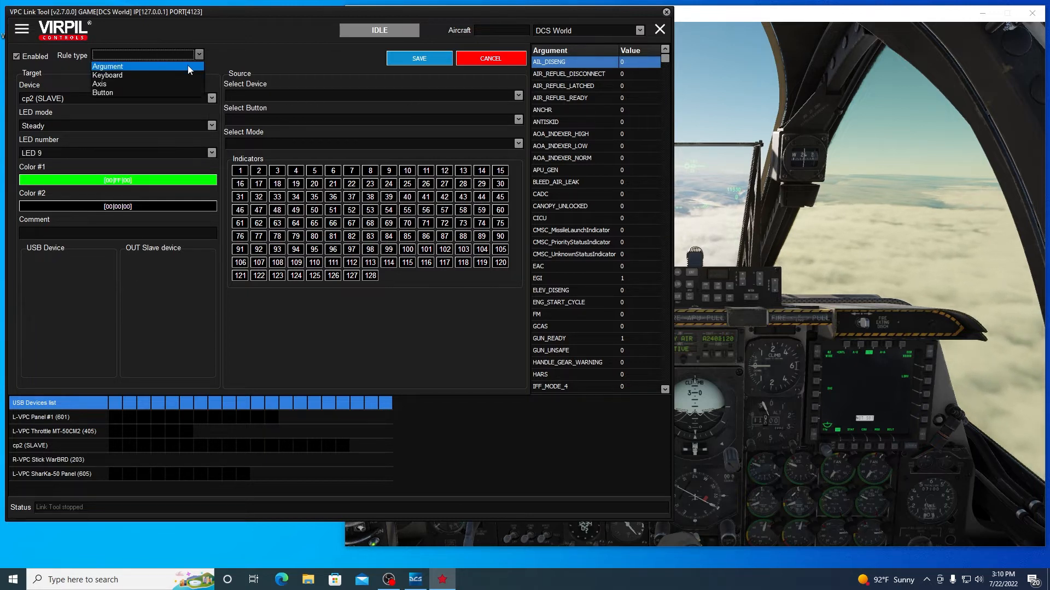
click(189, 64)
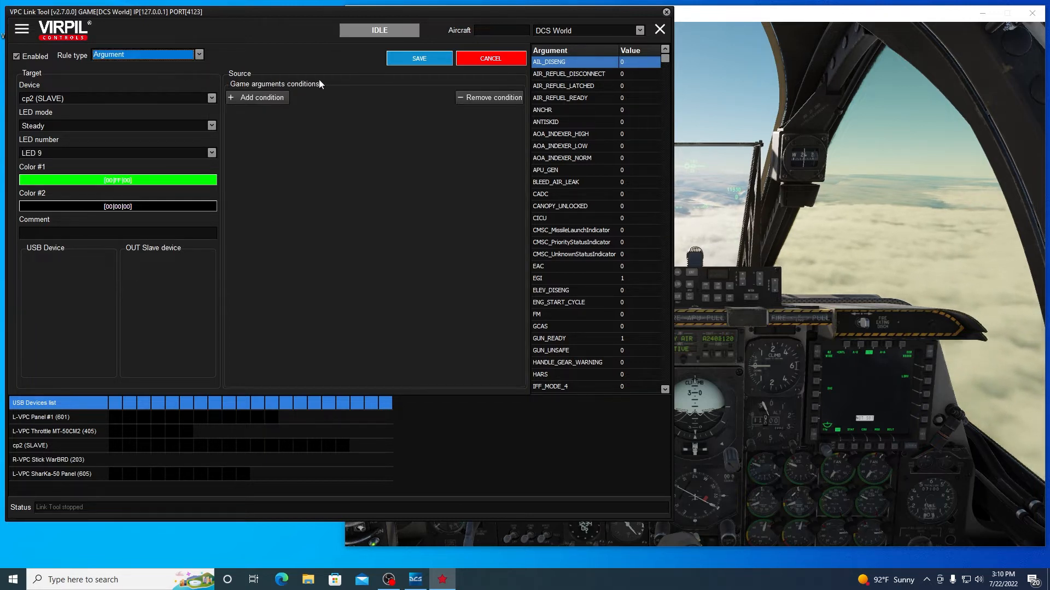
click(250, 97)
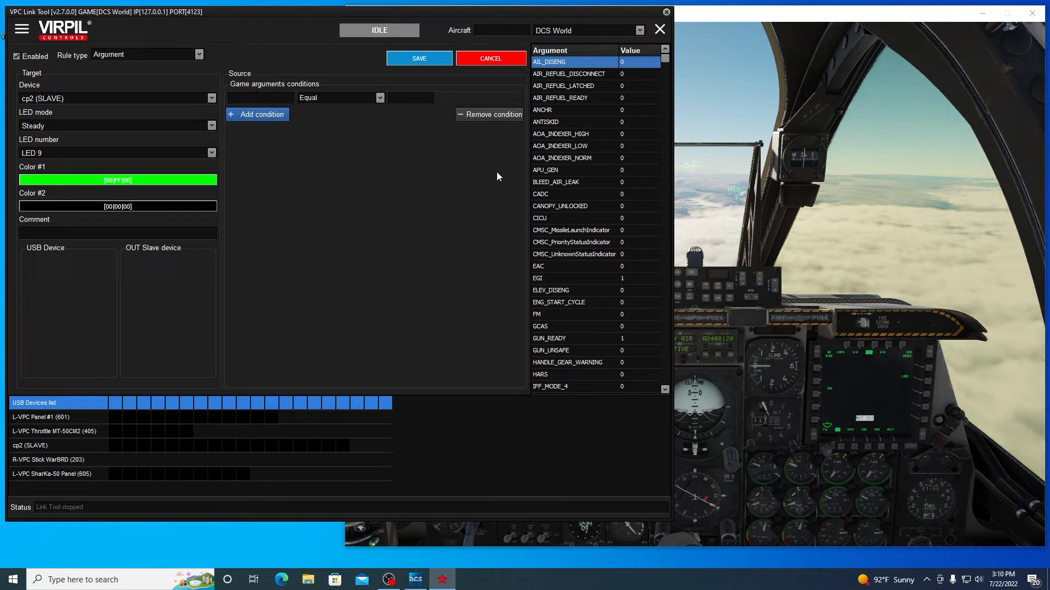
scroll(562, 264, down, 12)
scroll(556, 281, down, 4)
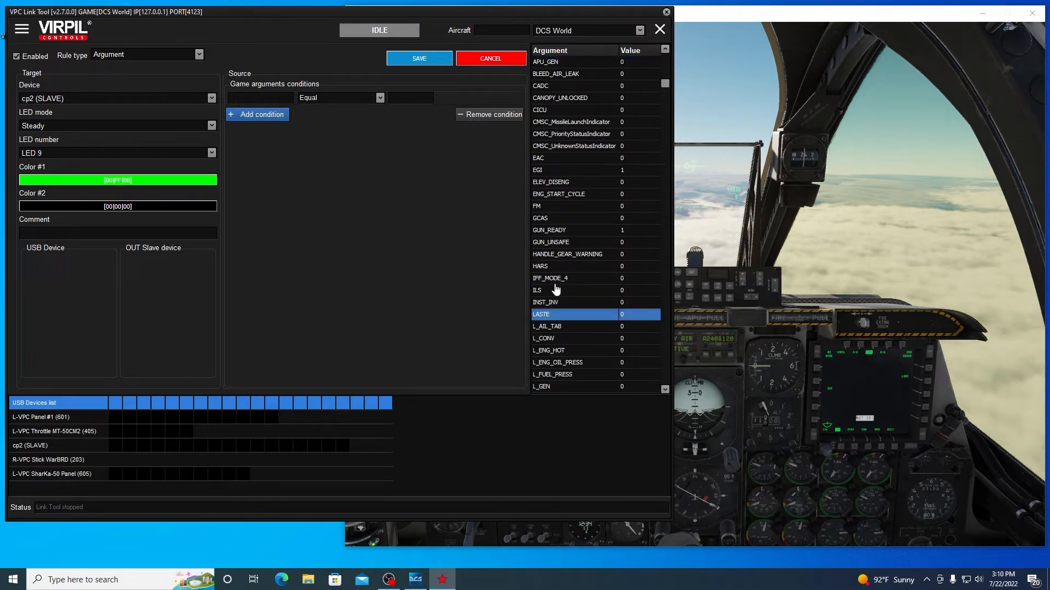
right_click(547, 387)
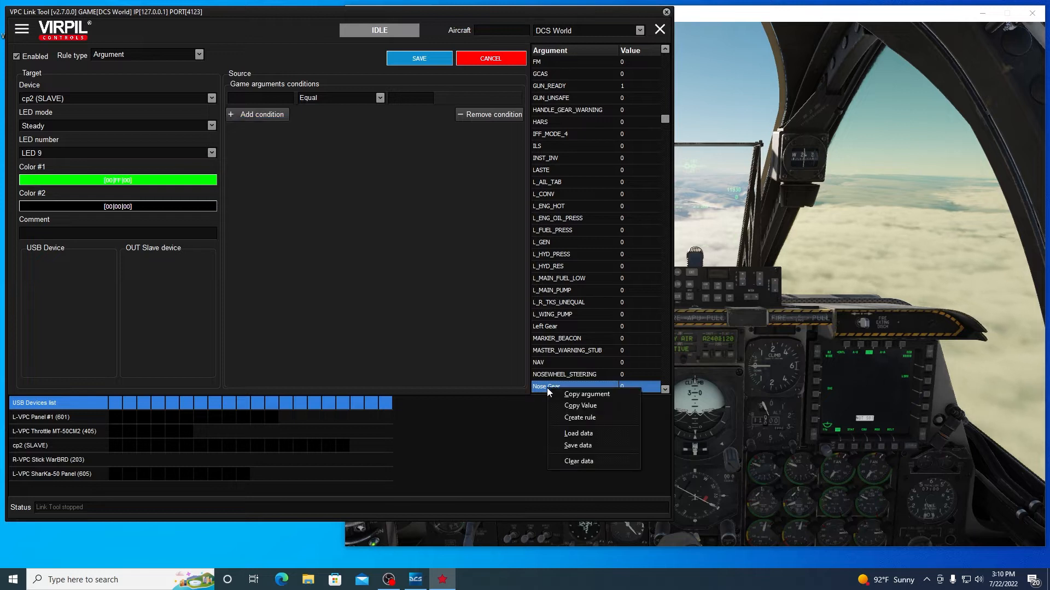
click(566, 395)
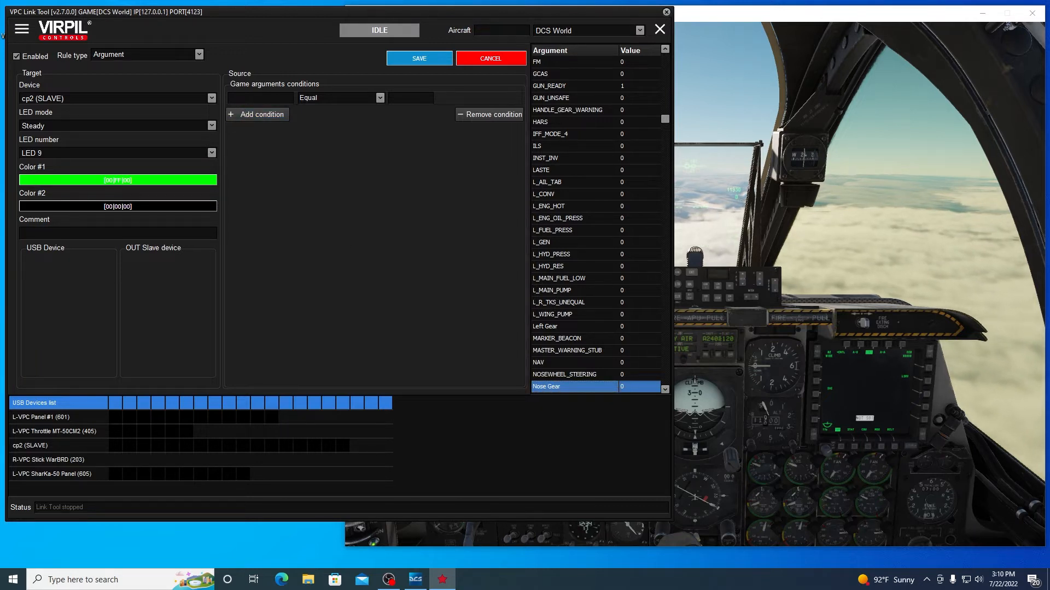
right_click(236, 96)
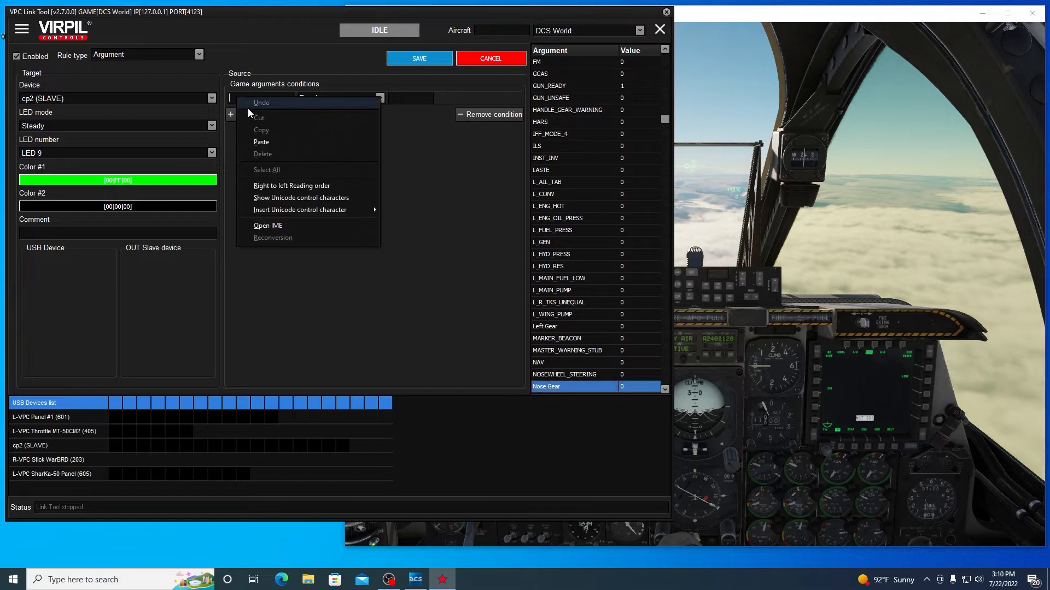
click(261, 142)
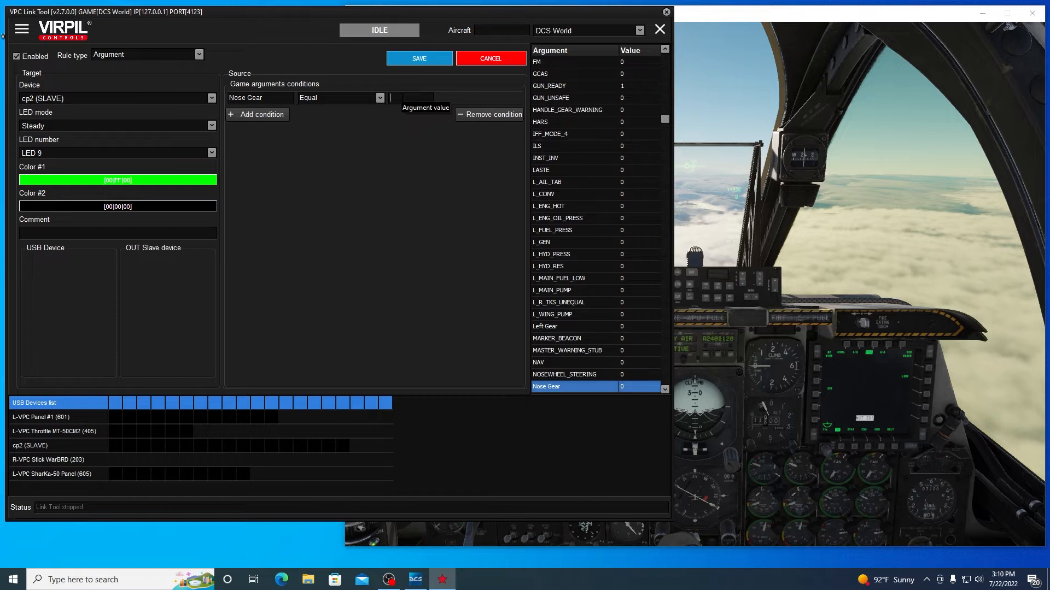
Make the Nose Gear condition Equal to 1 and save the rule
click(380, 97)
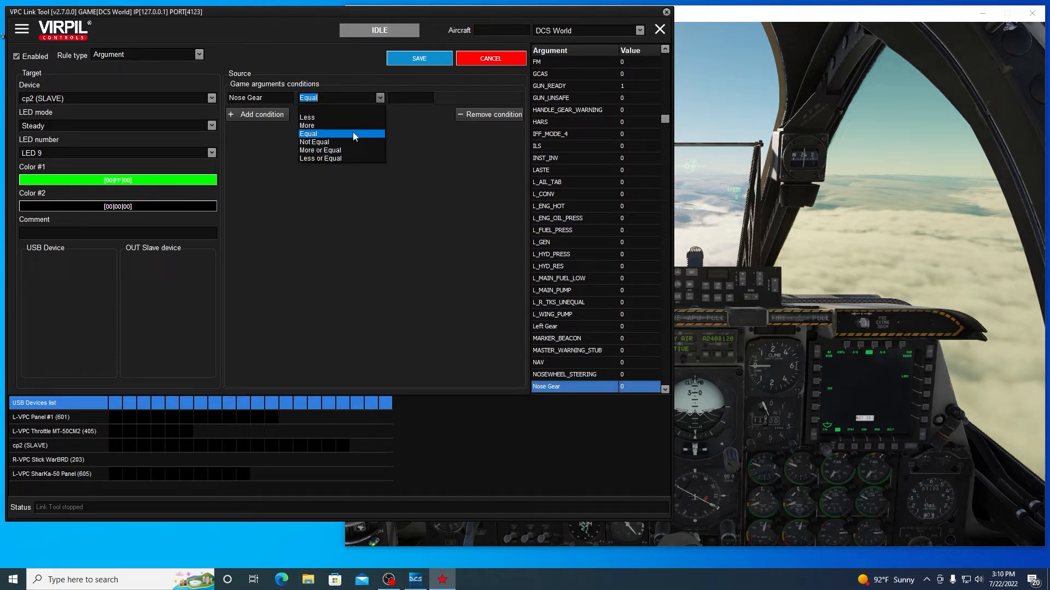
click(353, 132)
click(401, 99)
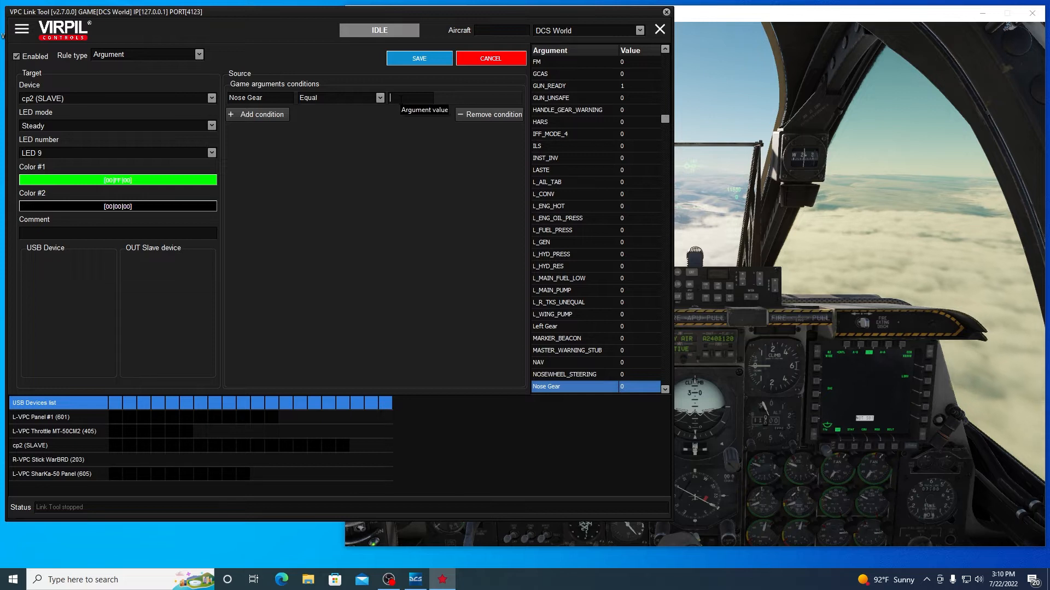
text(1)
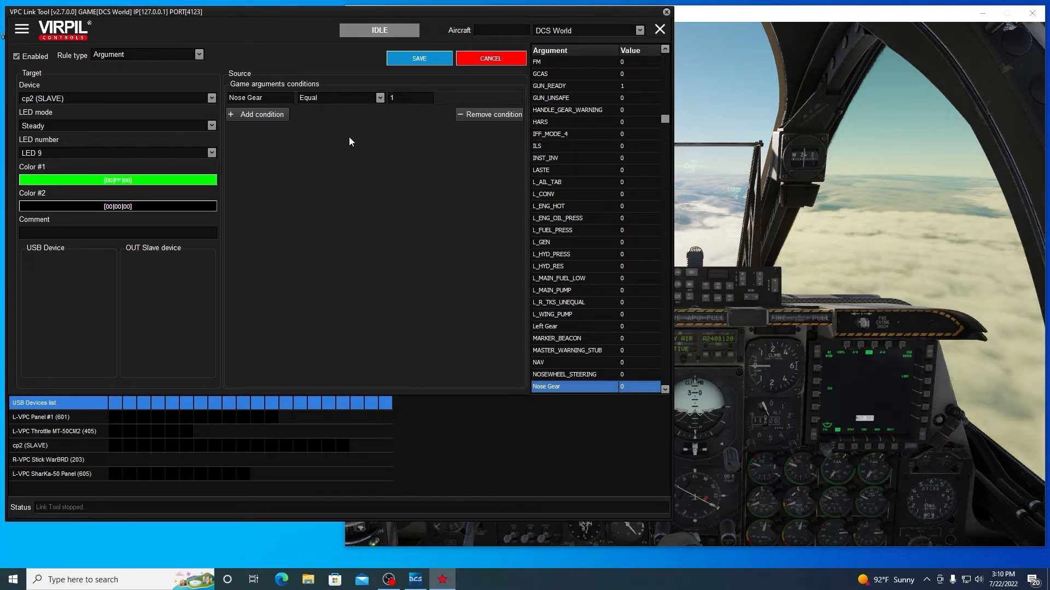
click(419, 58)
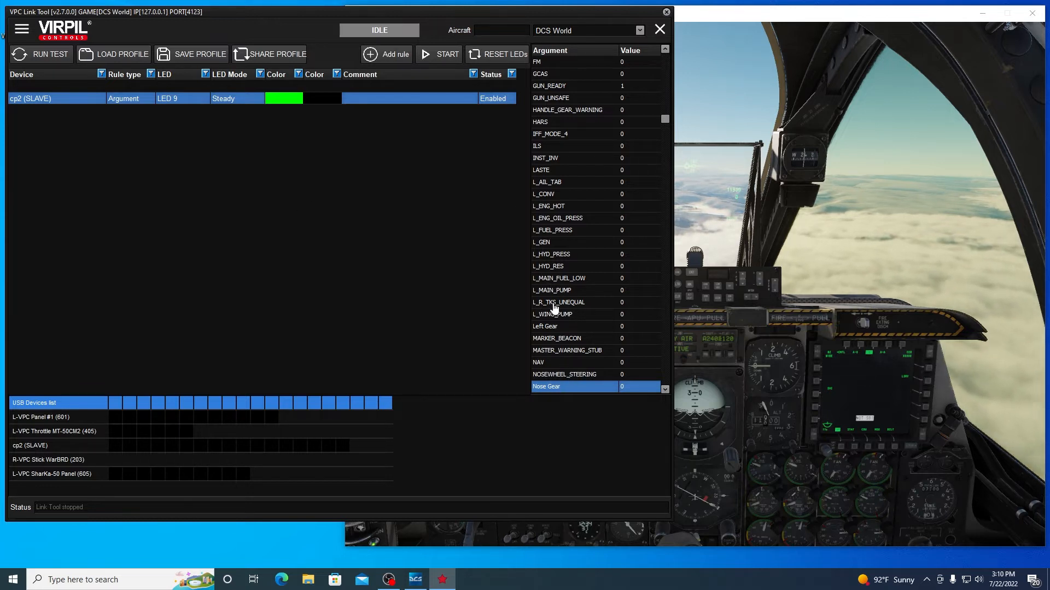
Add a rule for cp2 (SLAVE), setting its LED number to LED 8 and Color #1 to green at 100% brightness
click(555, 328)
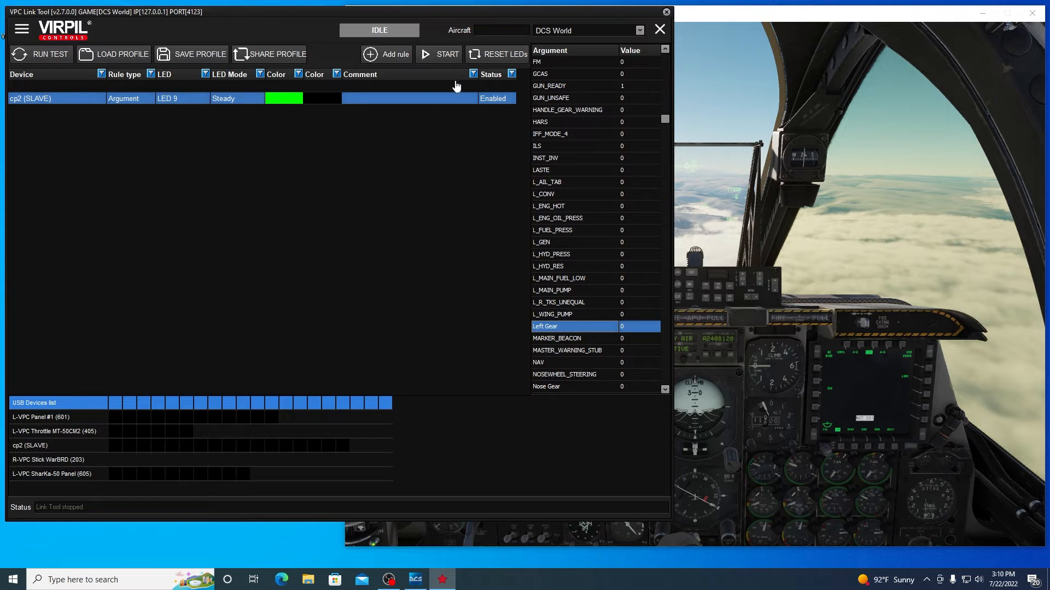
click(385, 58)
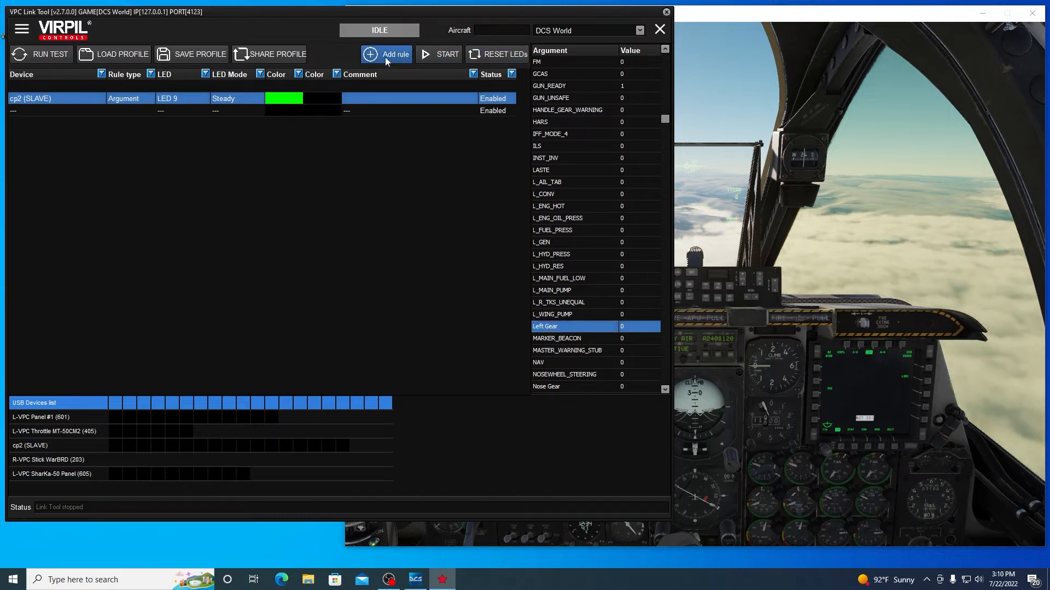
double_click(94, 112)
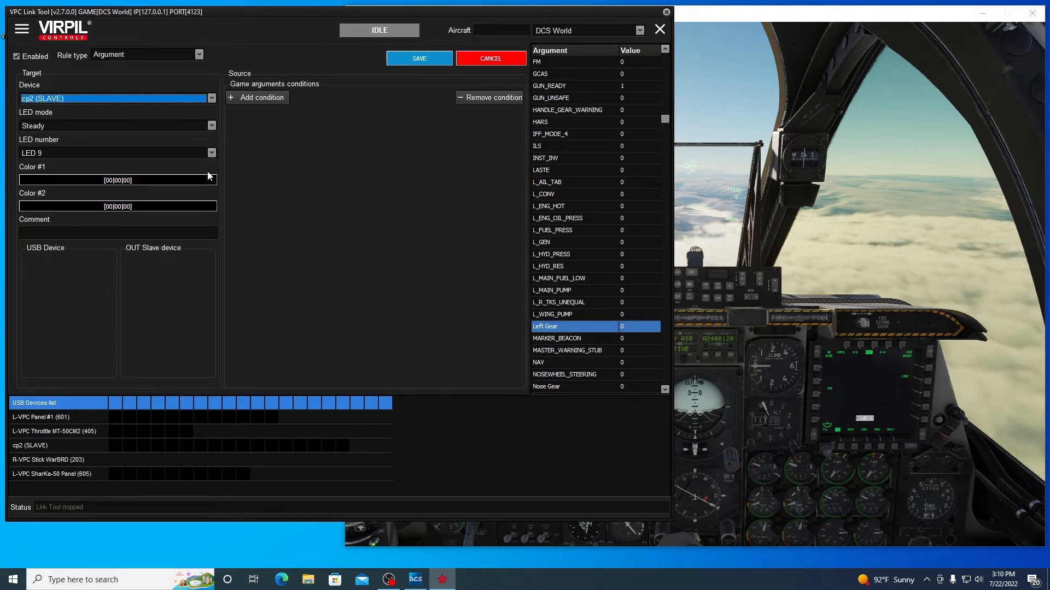
click(200, 156)
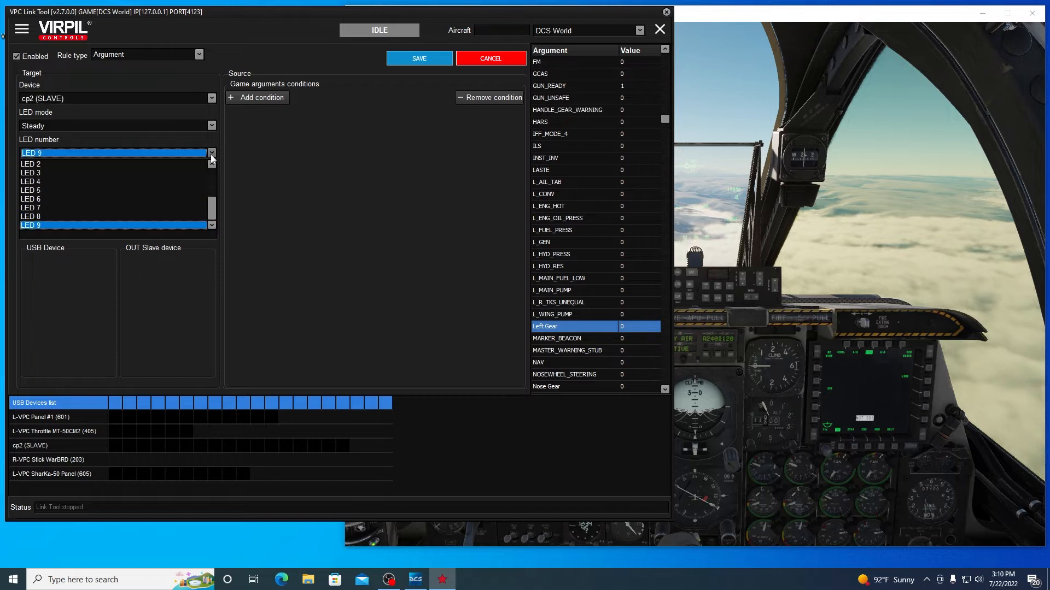
click(165, 218)
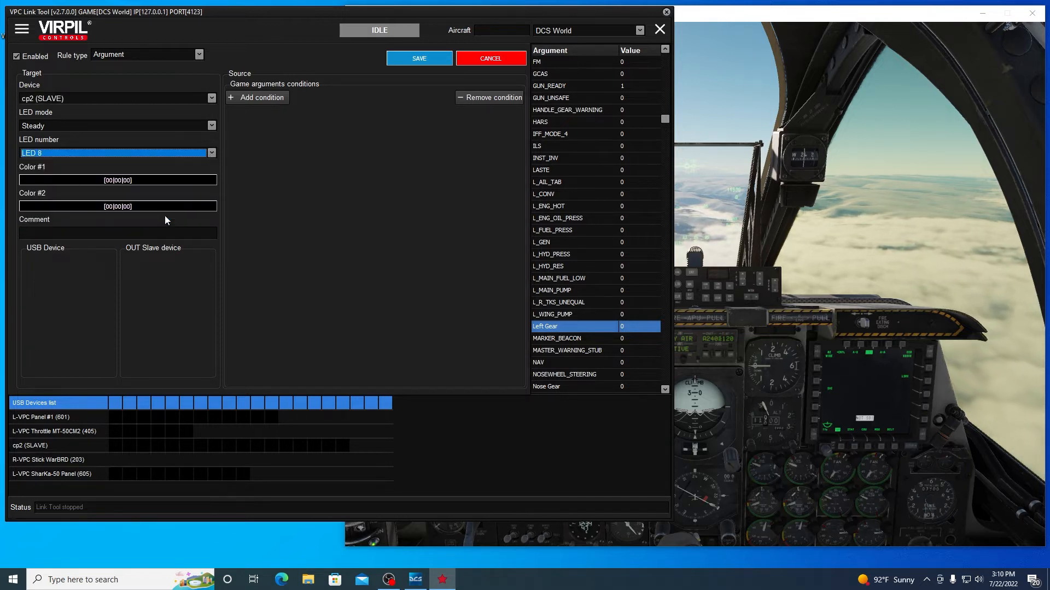
click(147, 182)
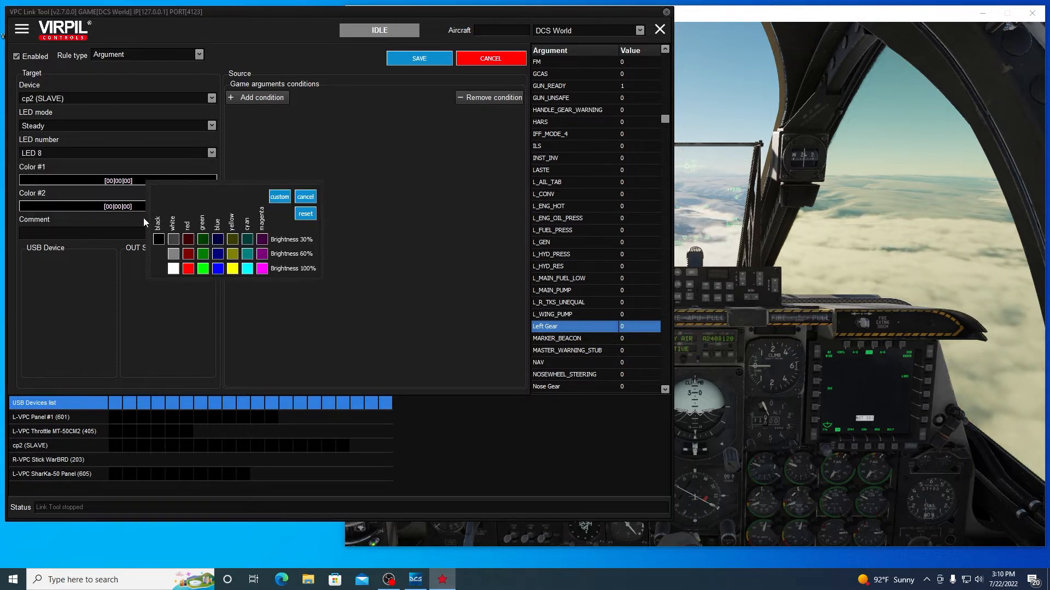
click(204, 269)
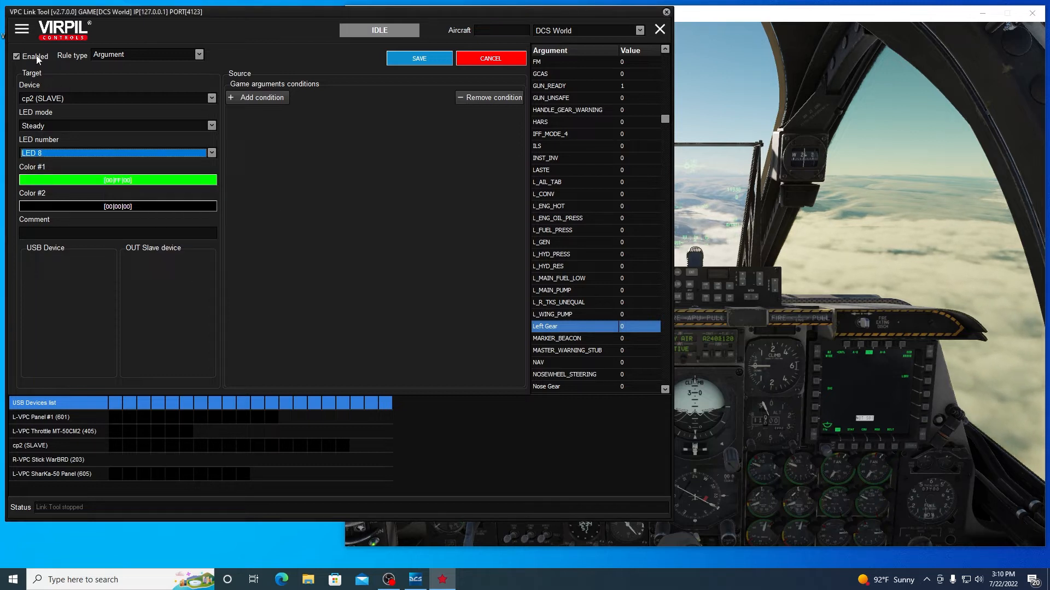
Add a game argument condition making Left Gear Equal to 1 and save the LED 8 rule
click(255, 99)
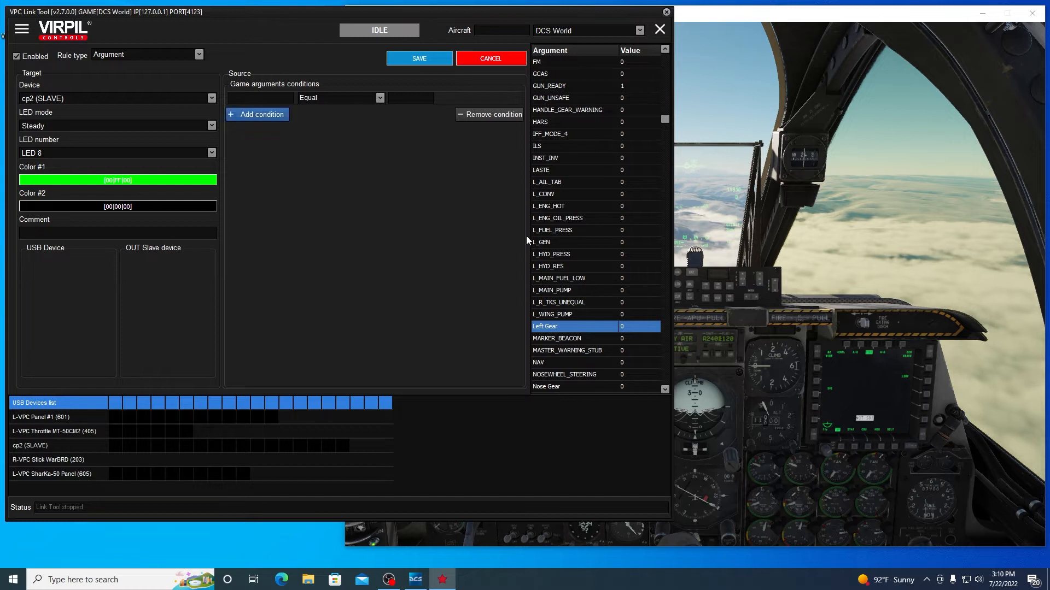
right_click(543, 327)
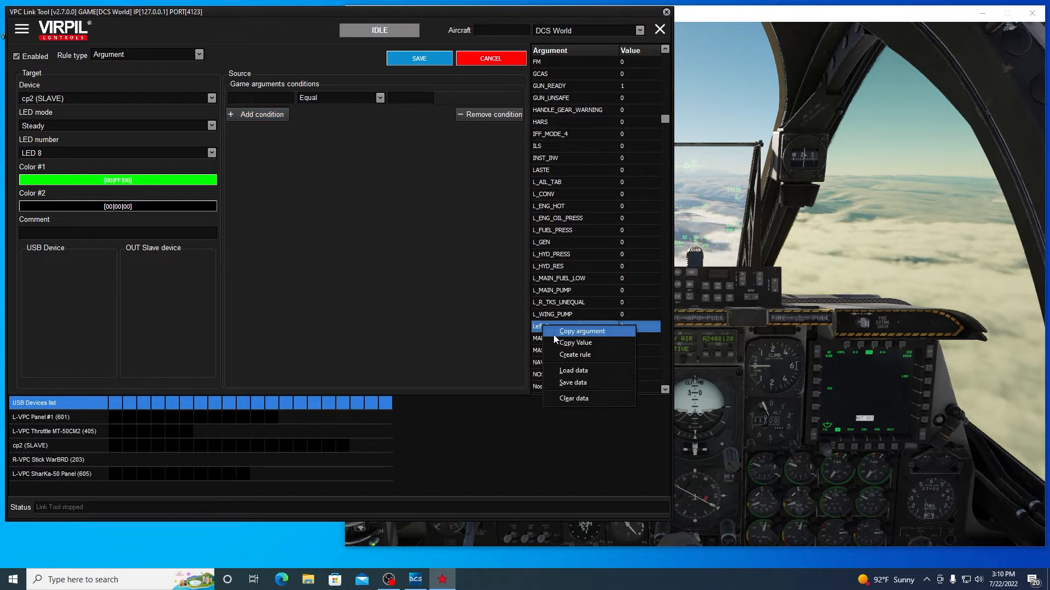
click(580, 331)
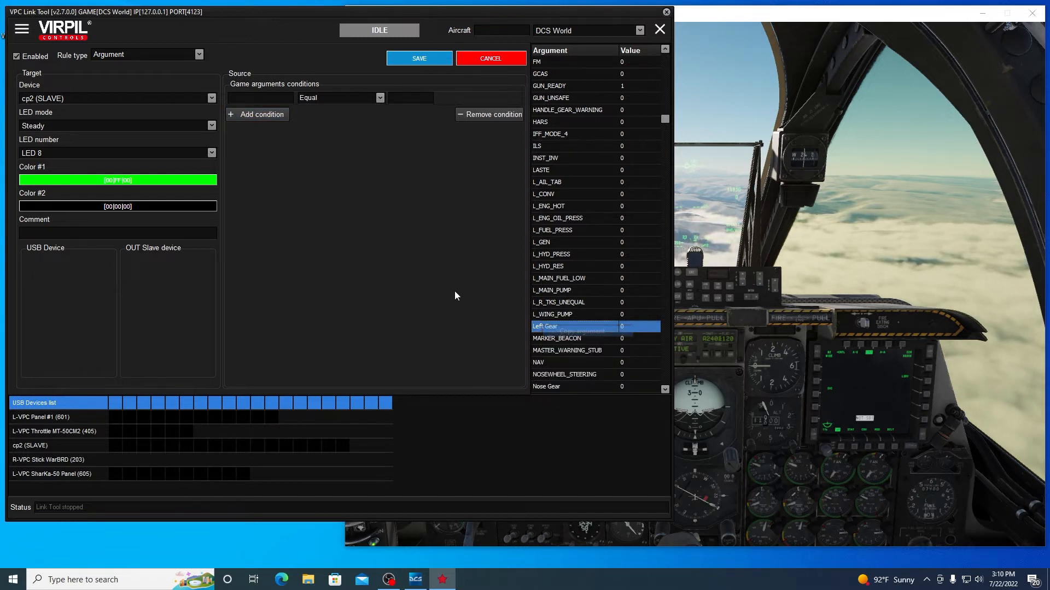
right_click(246, 98)
click(264, 143)
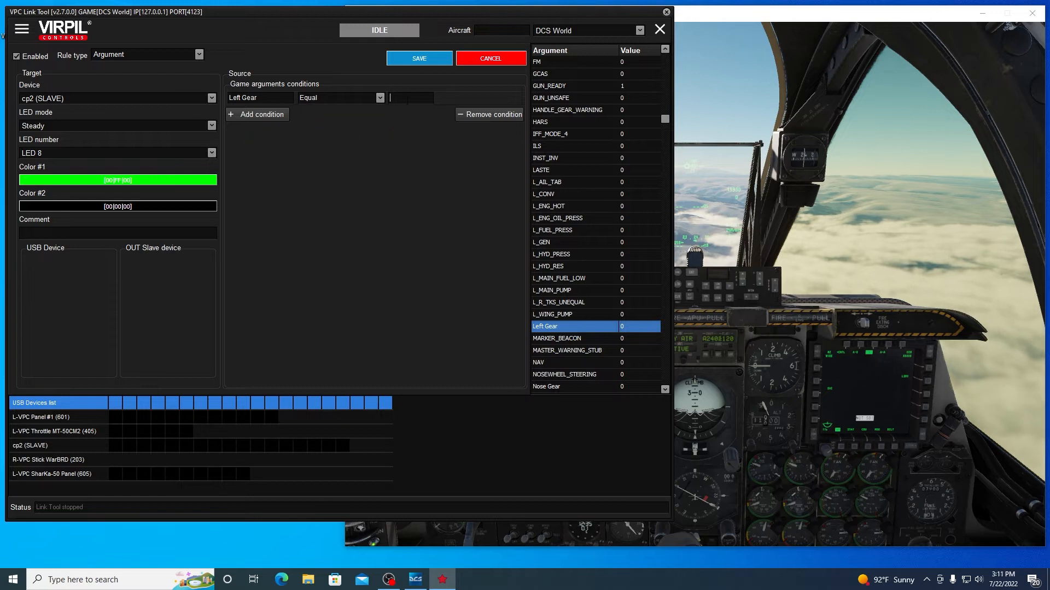
text(1)
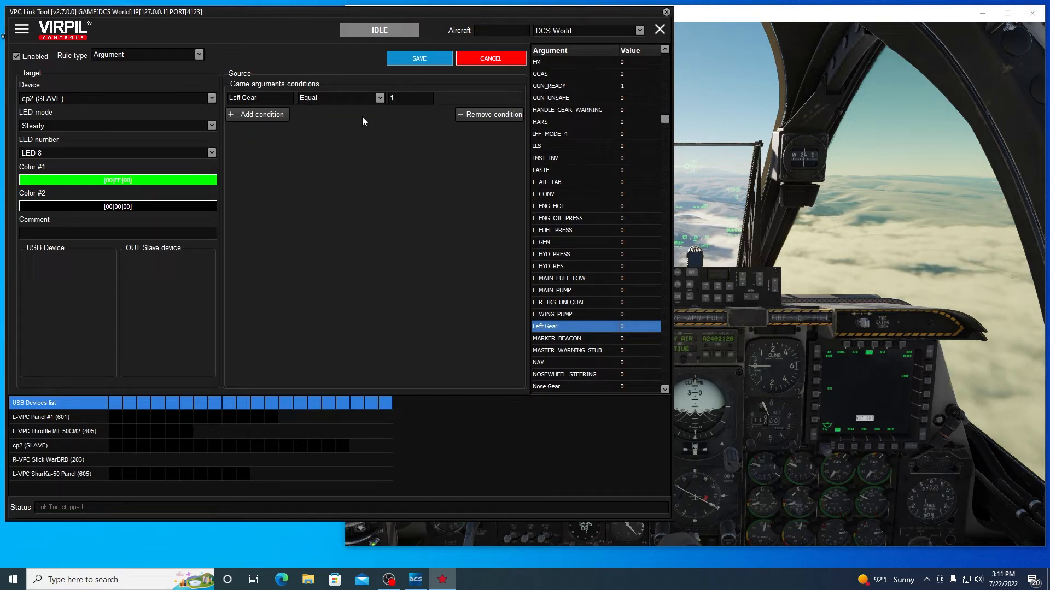
click(428, 60)
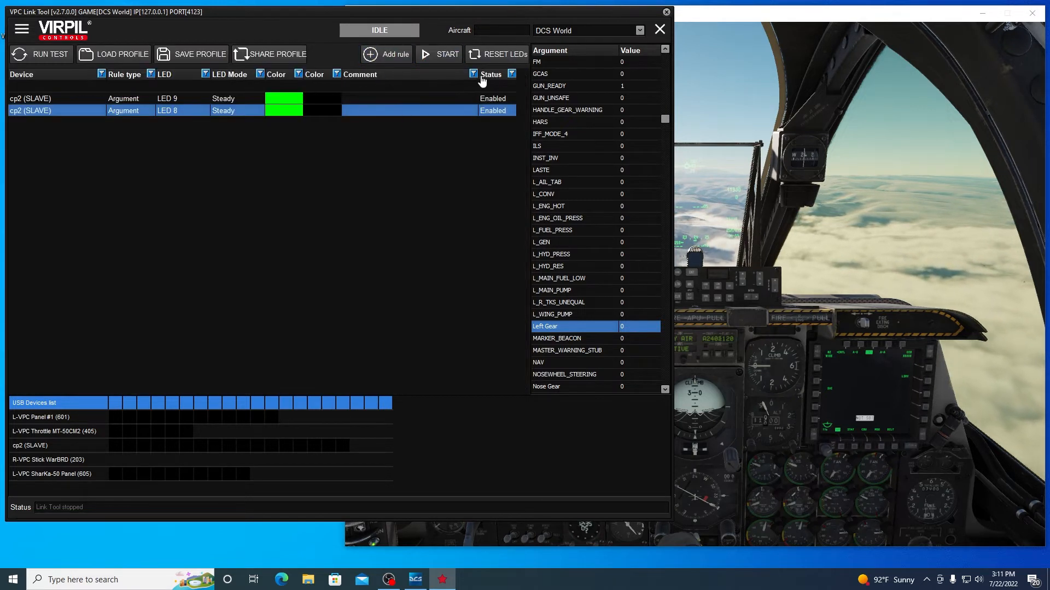
Add and open a third rule, find Right Gear in the argument list, and copy that argument
click(392, 54)
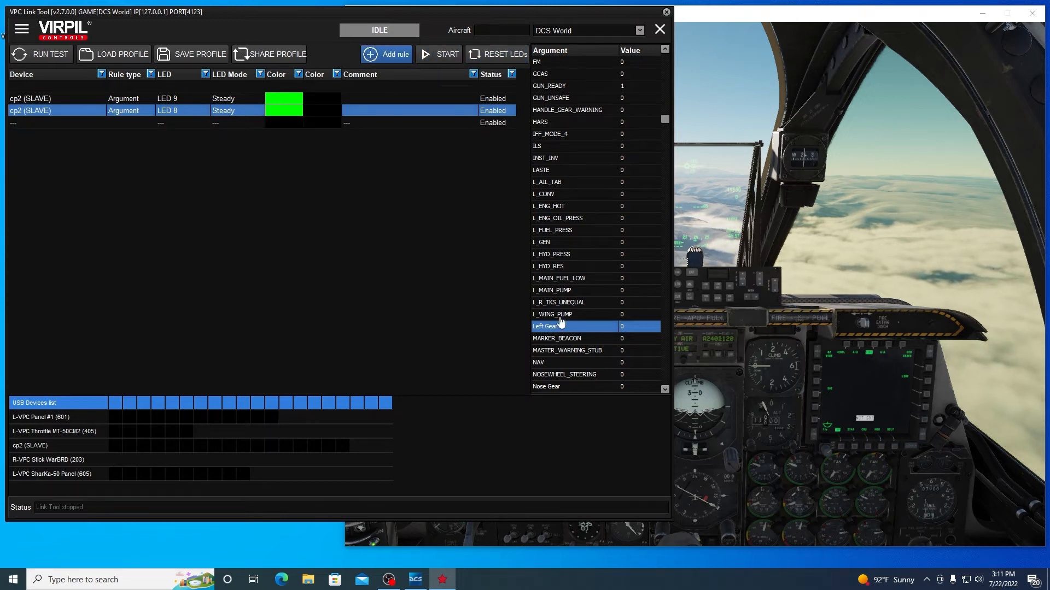
double_click(160, 124)
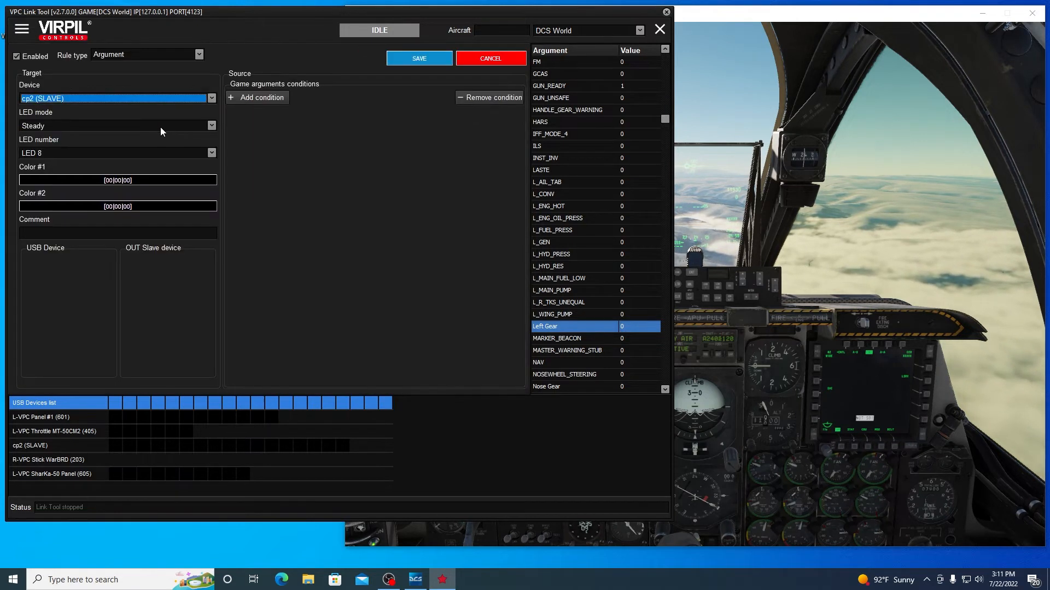
key(Down)
key(Down)
key(Down)
key(Down)
key(Down)
key(Down)
key(Down)
key(Down)
key(Down)
key(Down)
key(Down)
key(Down)
key(Down)
key(Down)
key(Down)
key(Down)
key(Down)
key(Down)
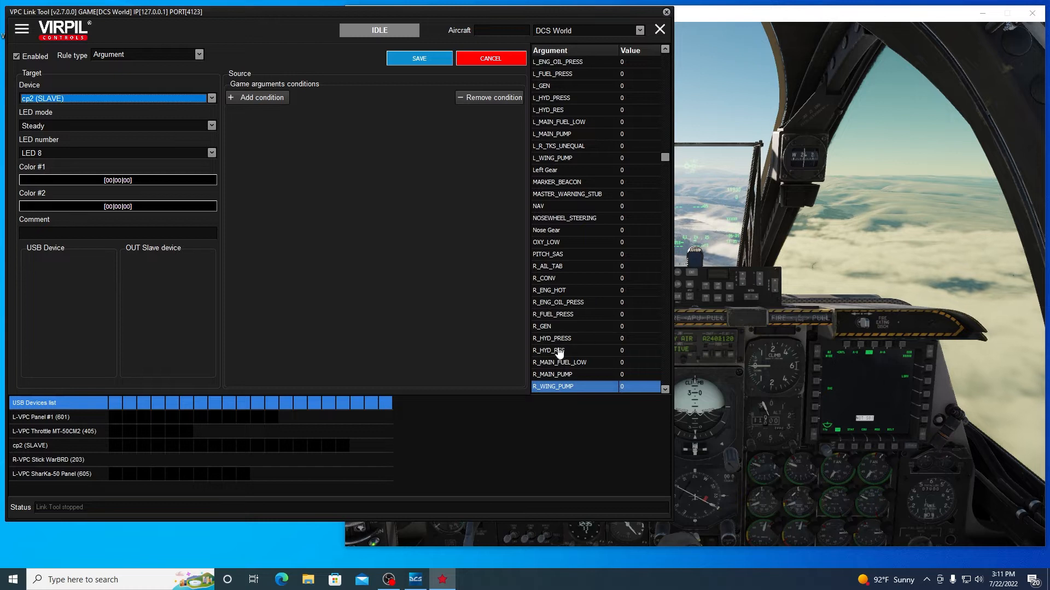
key(Down)
key(Down)
key(Down)
key(Down)
key(Down)
key(Down)
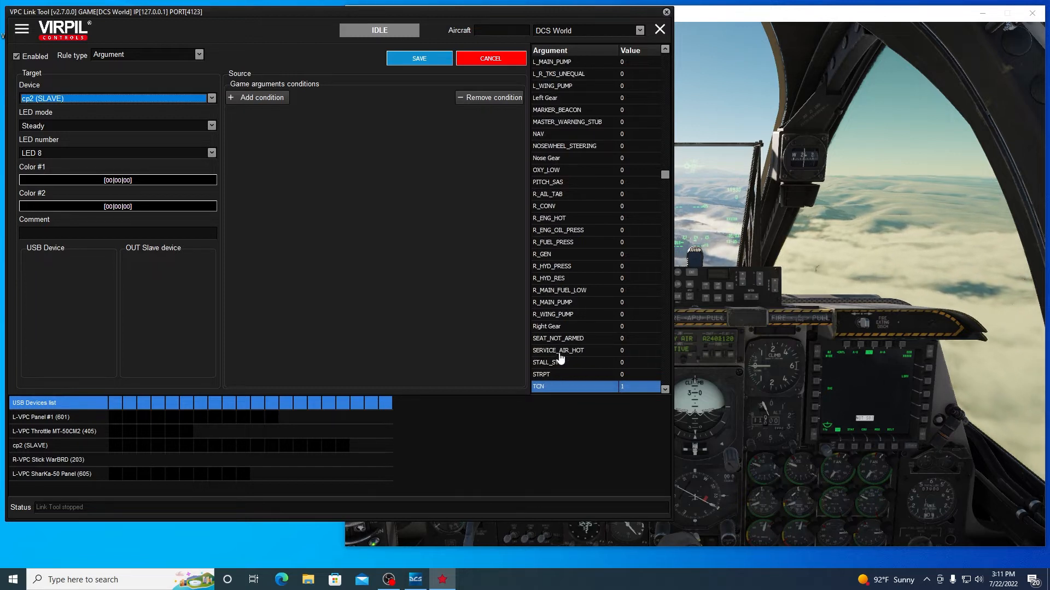
right_click(552, 326)
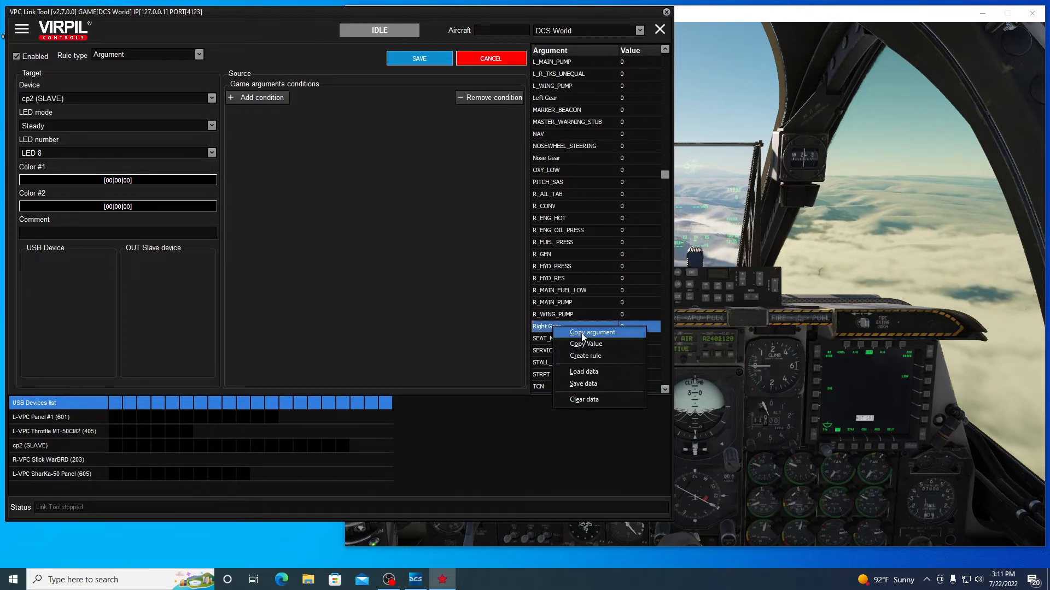
click(568, 332)
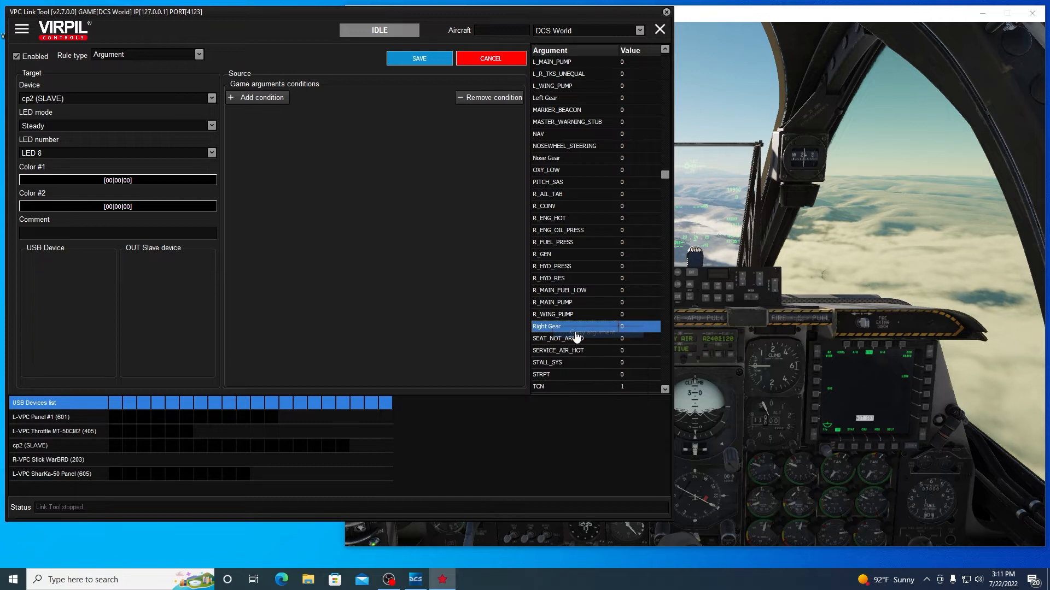
Add a game argument condition to the new rule making Right Gear Equal to 1
click(261, 99)
right_click(255, 97)
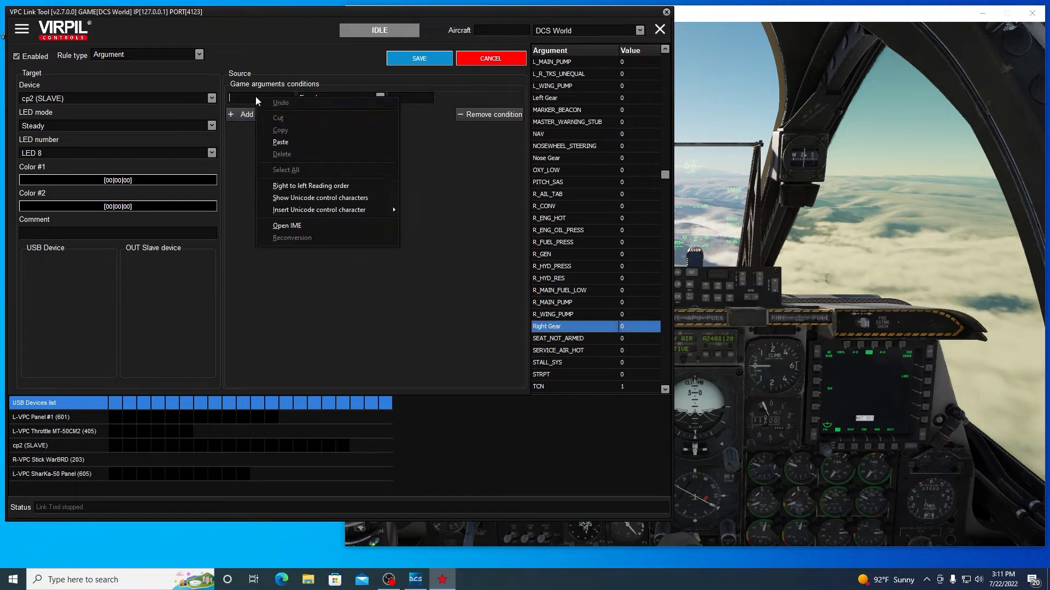
click(278, 142)
click(404, 98)
text(1)
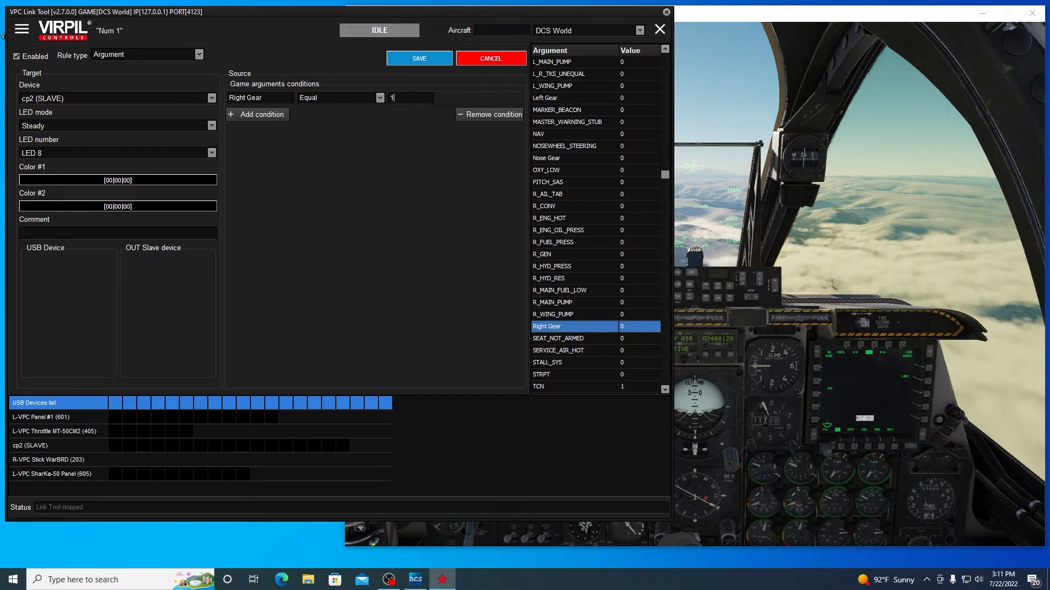
Set the rule's LED number to LED 10 and Color #1 to green at 100% brightness, and save it
click(211, 152)
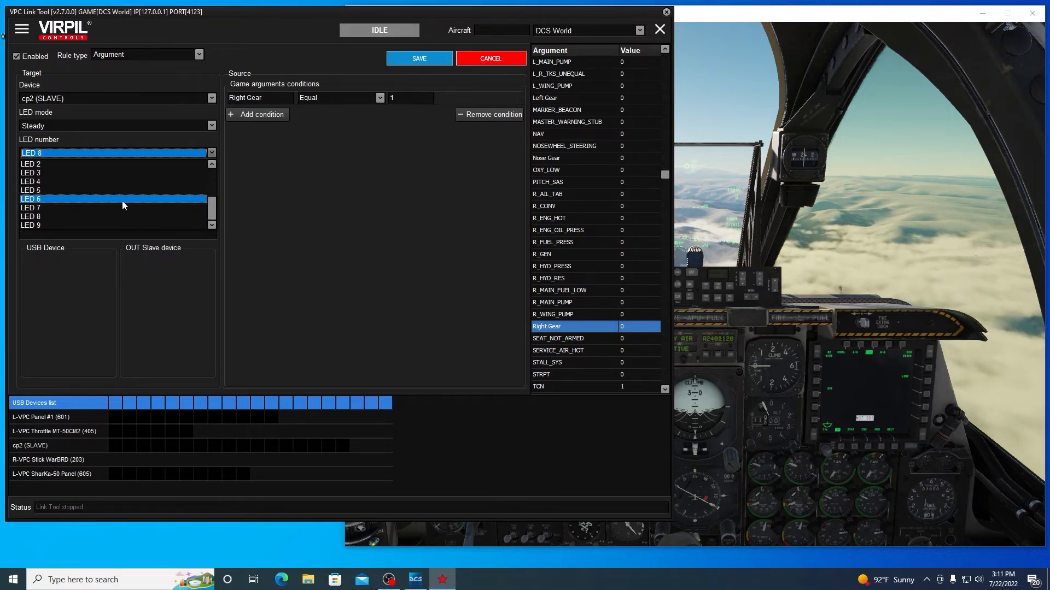
scroll(123, 200, up, 2)
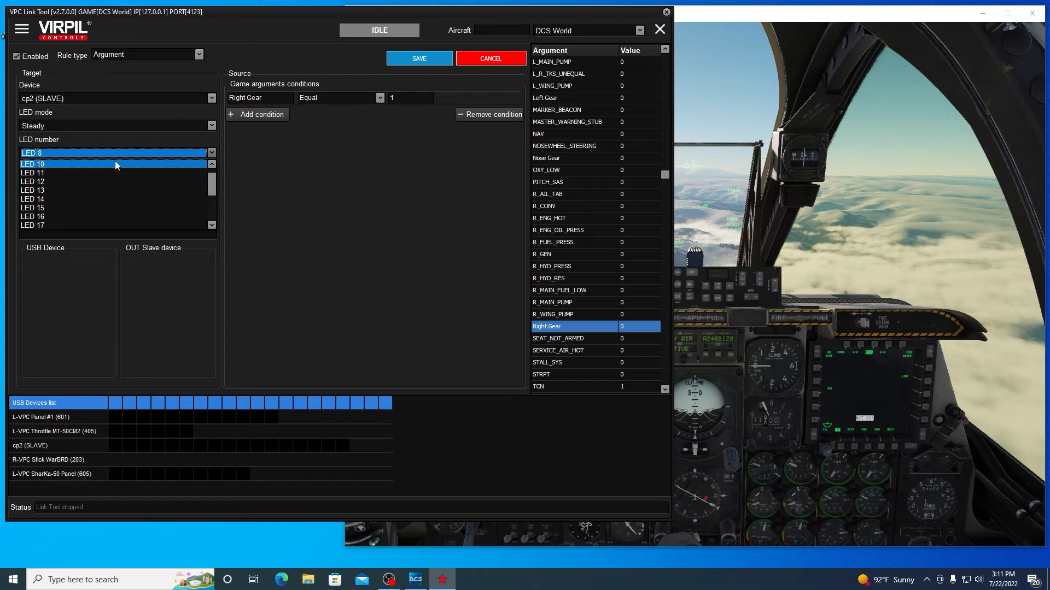
click(115, 161)
click(118, 180)
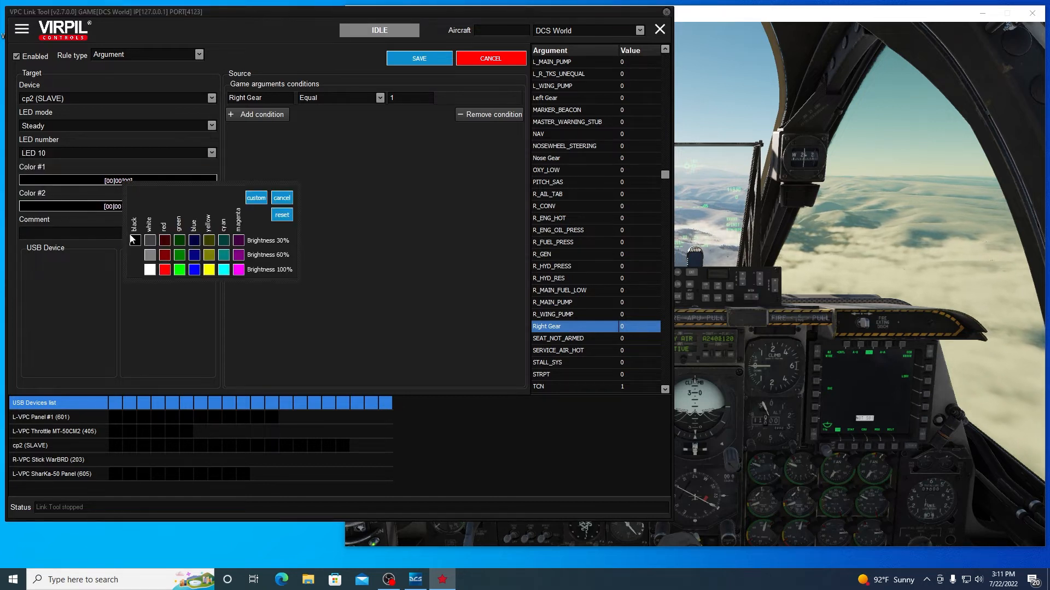
click(181, 272)
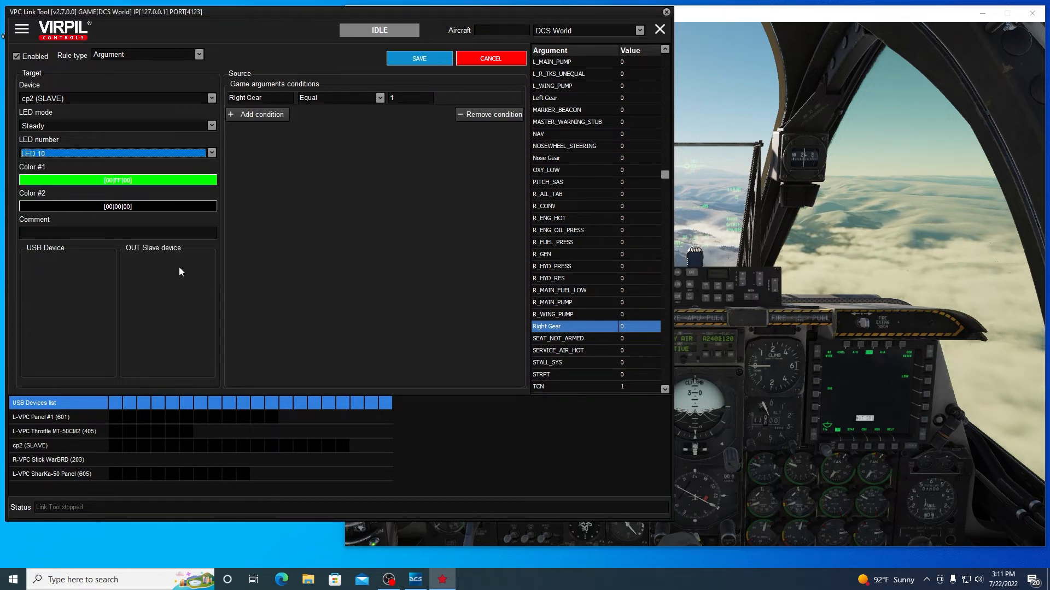
click(415, 61)
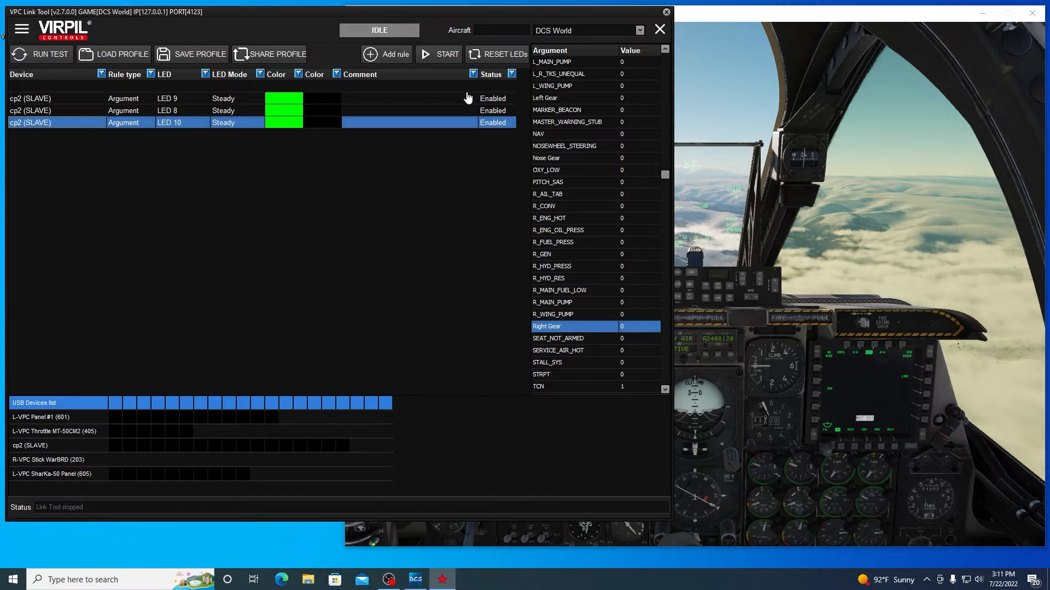
Start the link and switch to Digital Combat Simulator to test the landing gear LEDs, returning to VPC Link Tool
click(441, 58)
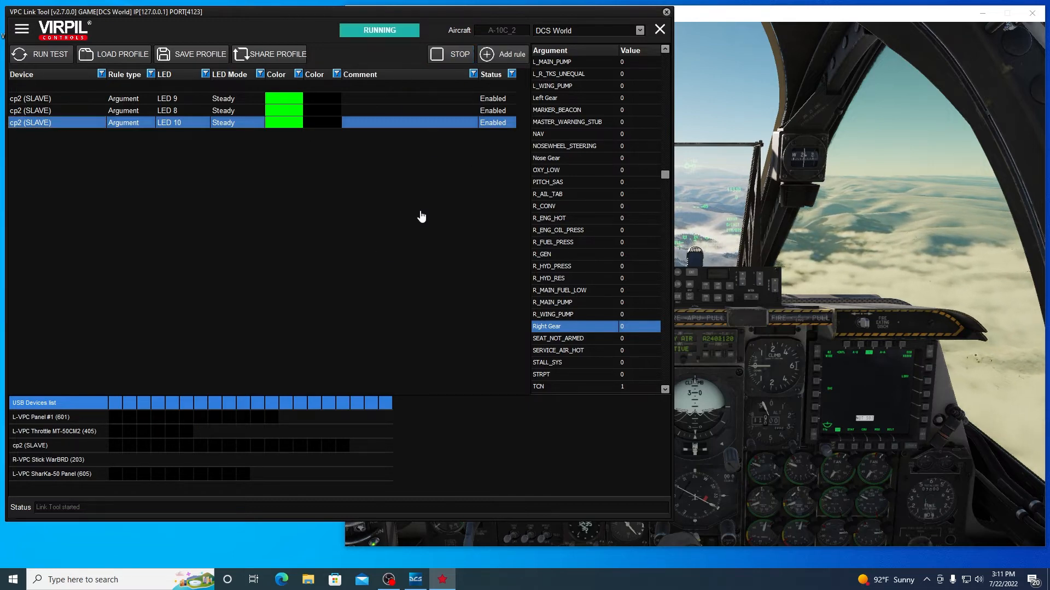
click(791, 223)
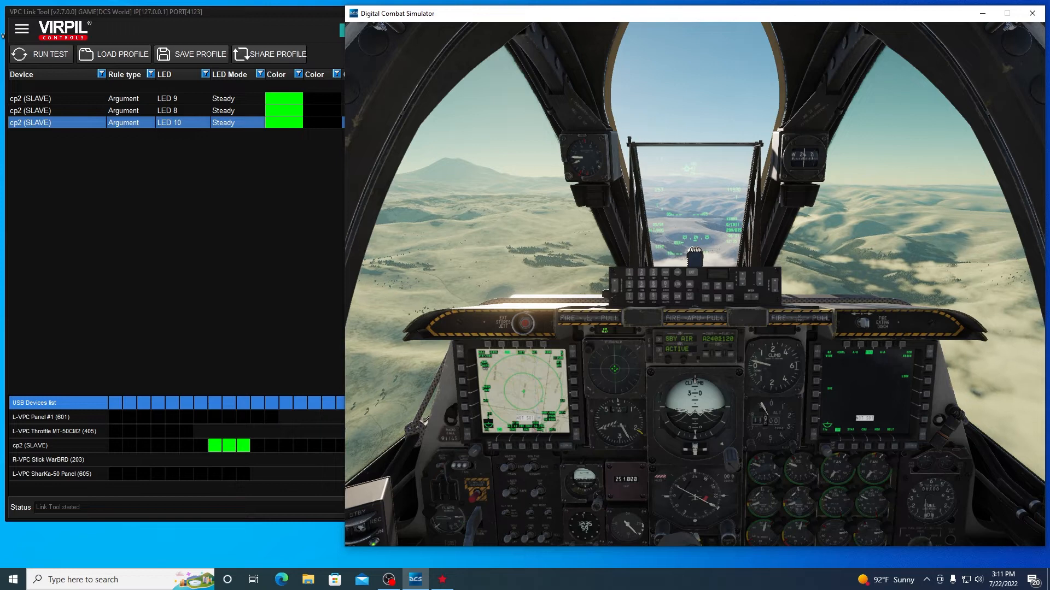
click(261, 260)
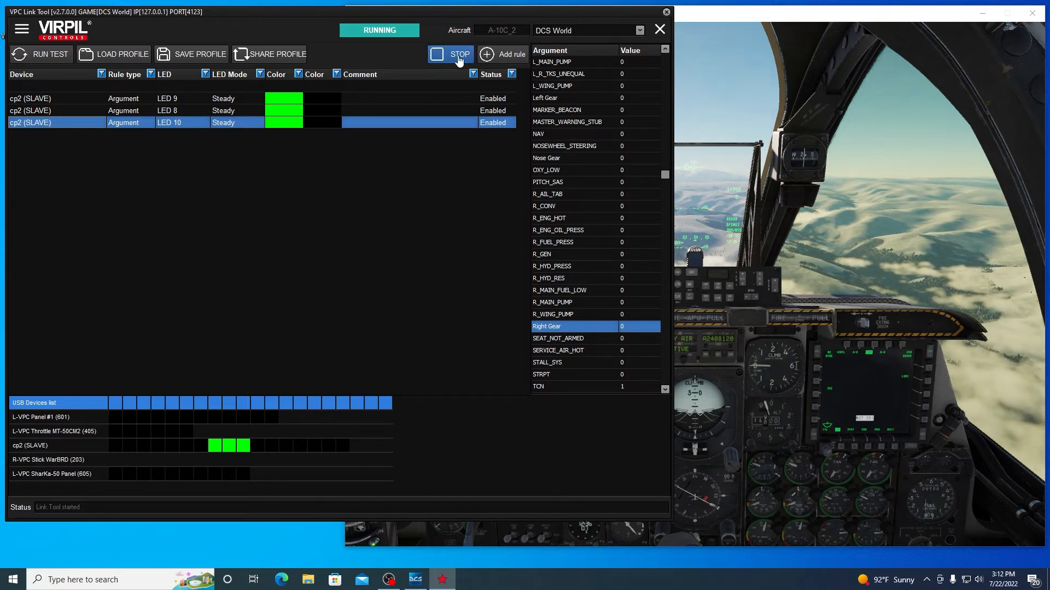
Stop the link and add another cp2 (SLAVE) LED 10 rule with a game argument condition on Right Gear
click(504, 54)
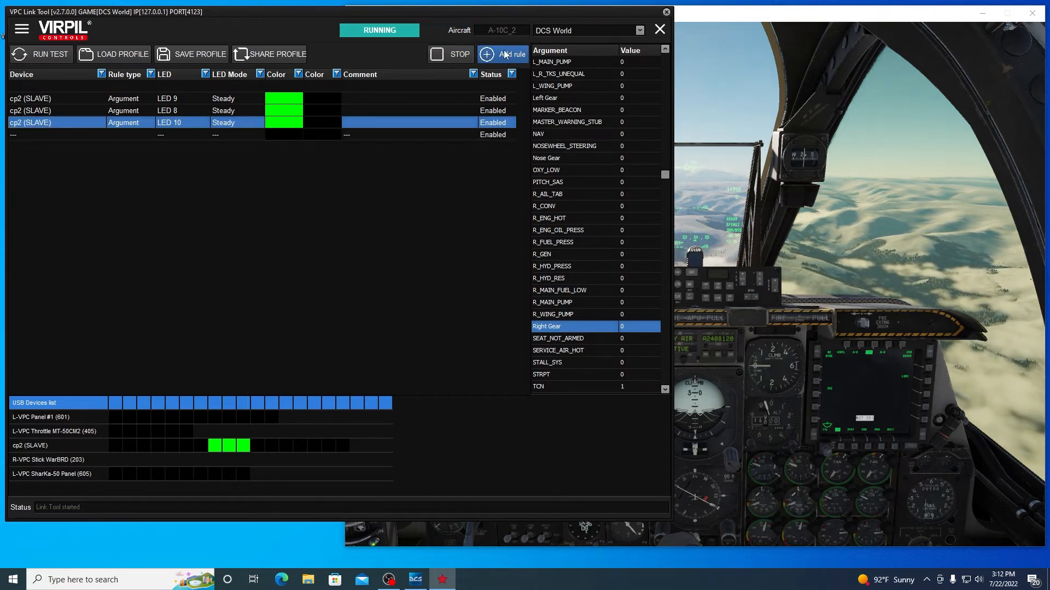
double_click(90, 134)
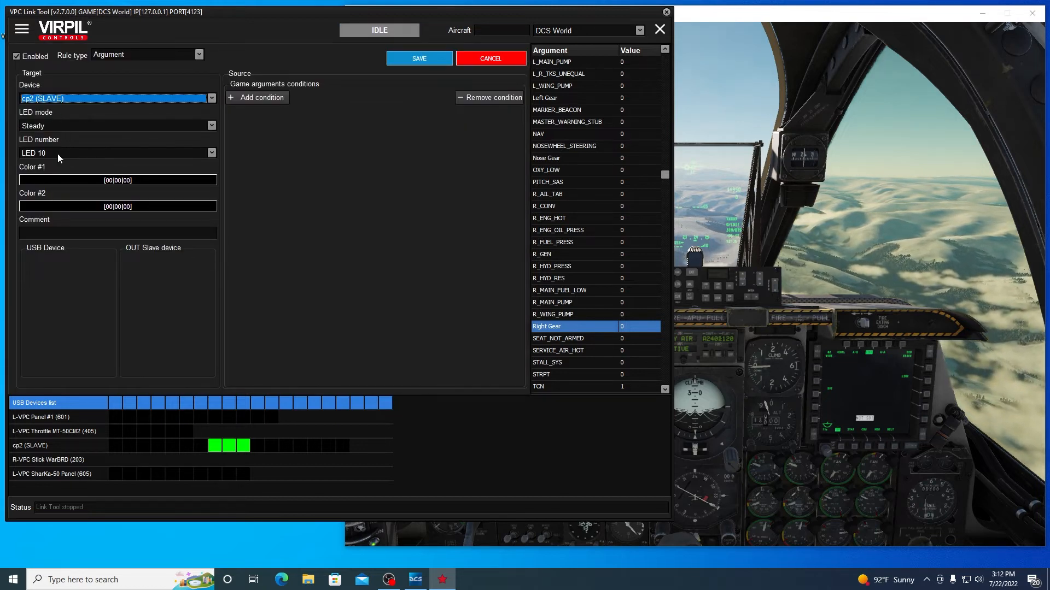
click(247, 97)
right_click(246, 97)
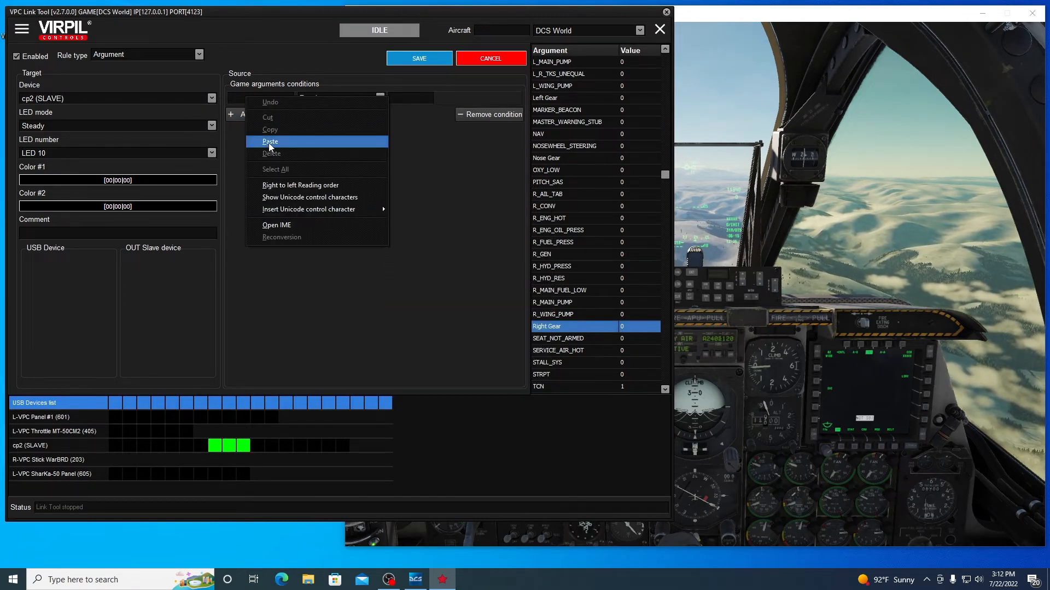
click(270, 144)
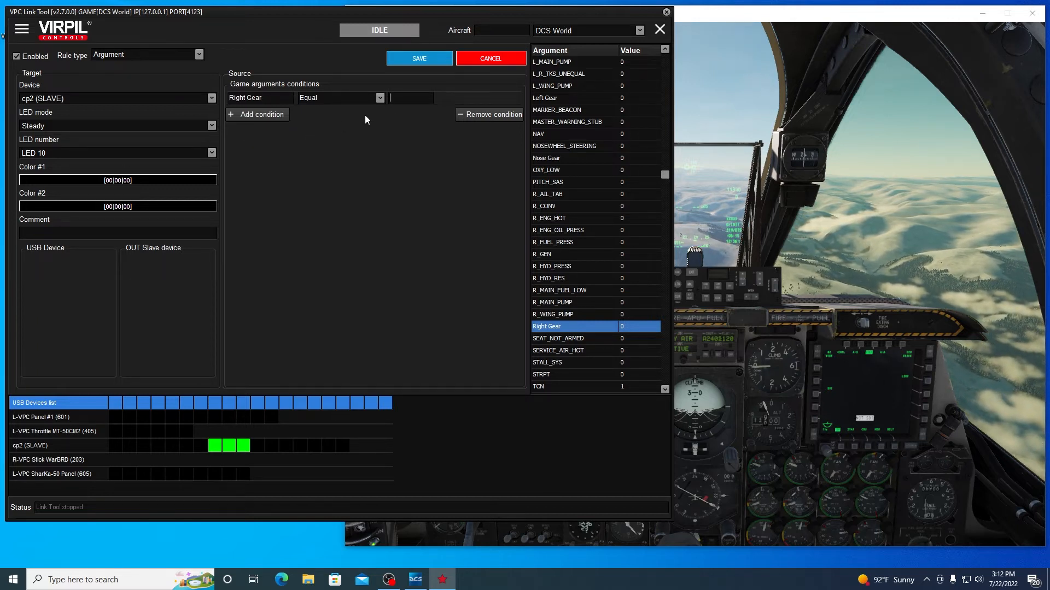
Make the second LED 10 rule's Right Gear condition Equal to 0 and save the rule
click(411, 97)
text(0)
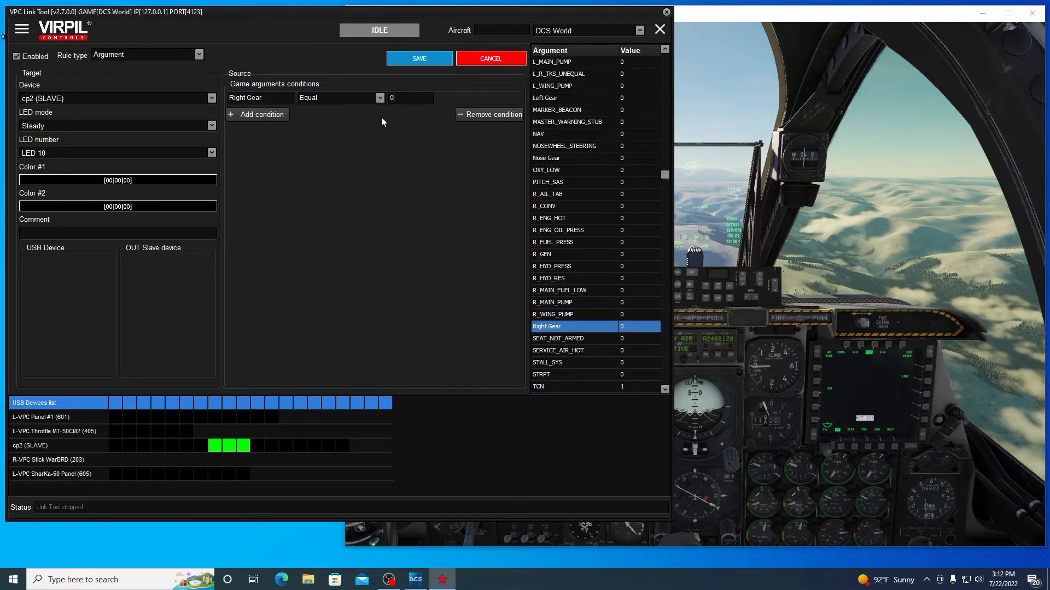
click(410, 59)
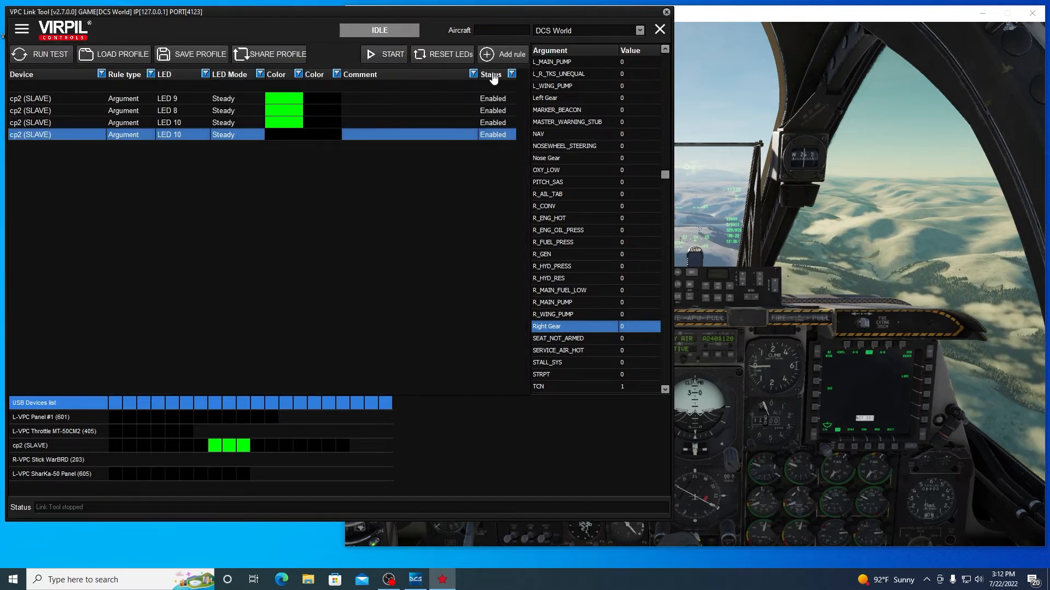
Add another cp2 (SLAVE) rule with an empty game argument condition and set its LED number to LED 9
click(494, 54)
double_click(40, 149)
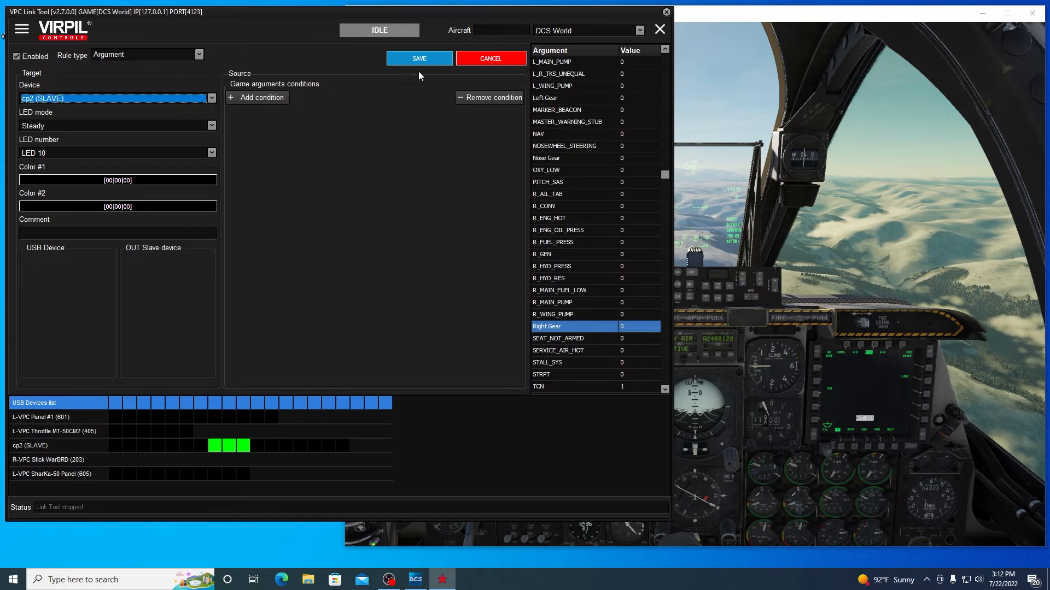
click(251, 97)
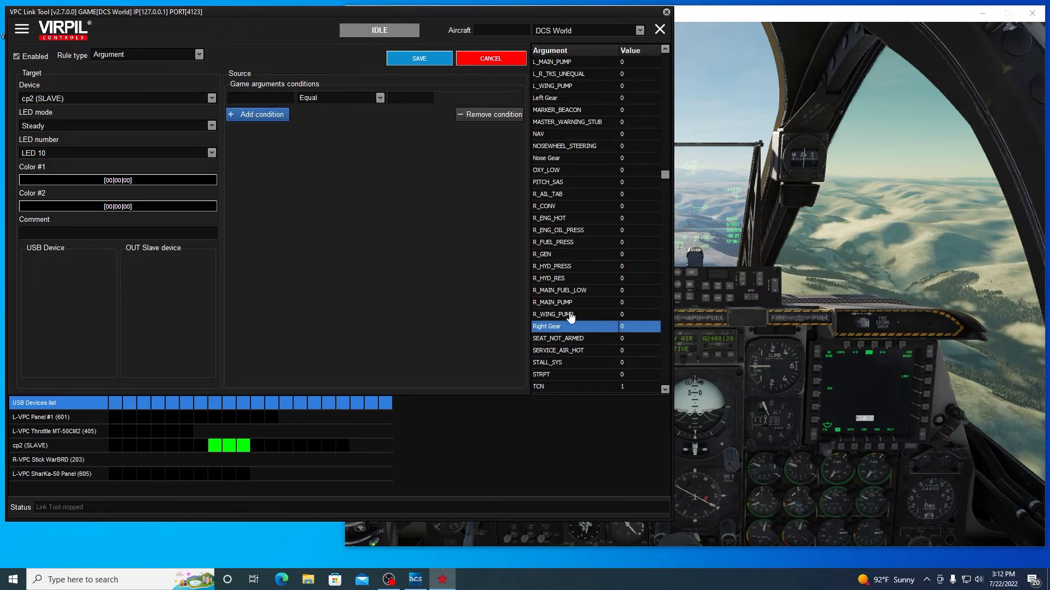
key(Up)
key(Up)
key(Up)
key(Up)
key(Up)
key(Up)
key(Up)
key(Up)
key(Up)
key(Up)
key(Up)
key(Up)
key(Up)
key(Up)
key(Up)
key(Up)
key(Up)
key(Up)
key(Up)
key(Up)
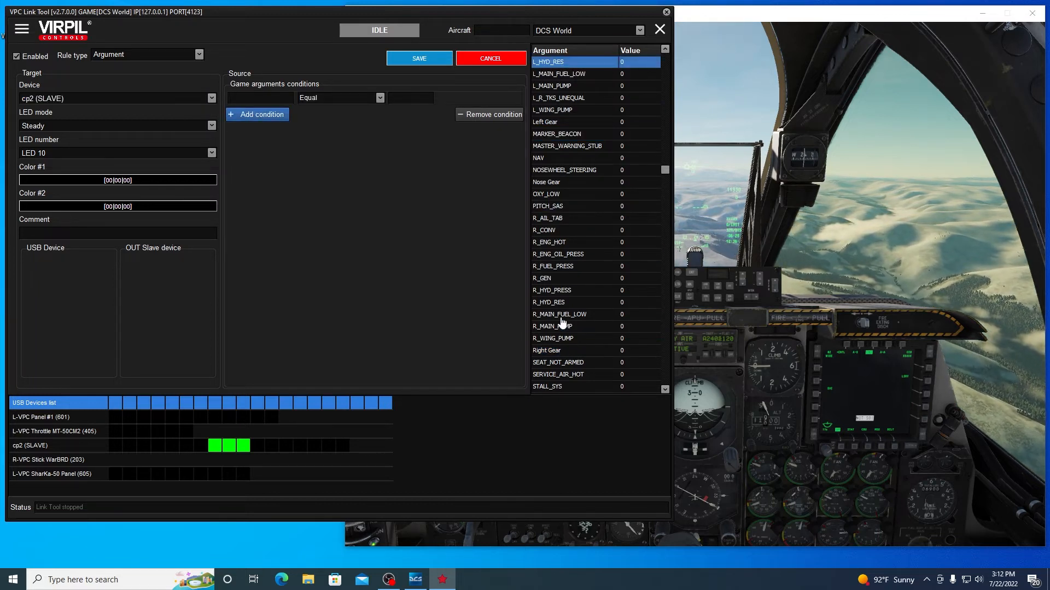
click(211, 153)
scroll(140, 199, down, 3)
click(121, 225)
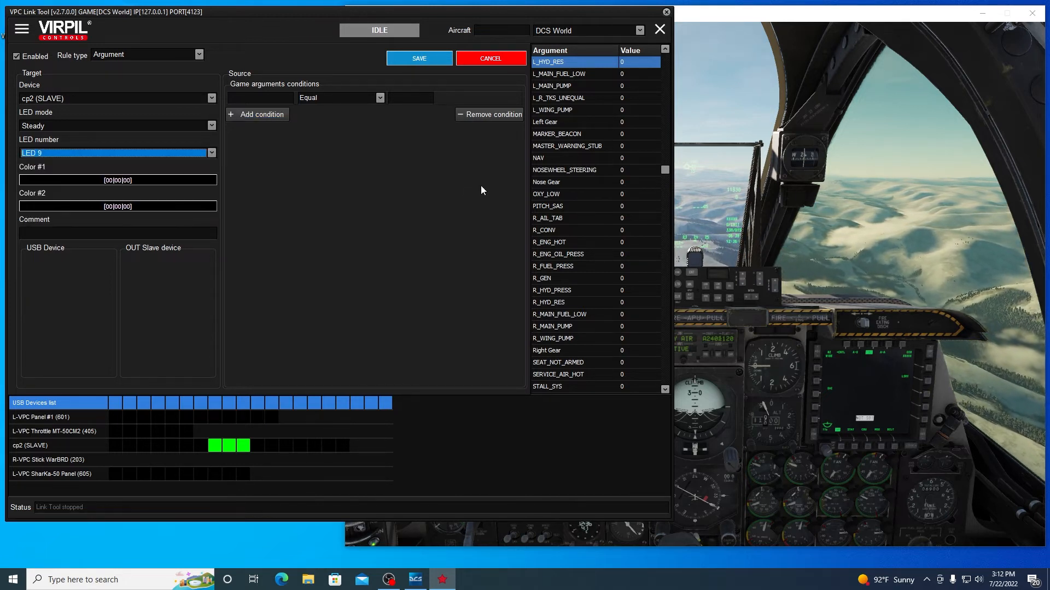
Make the LED 9 rule's condition Nose Gear Equal to 0 and save the rule
click(549, 182)
right_click(548, 186)
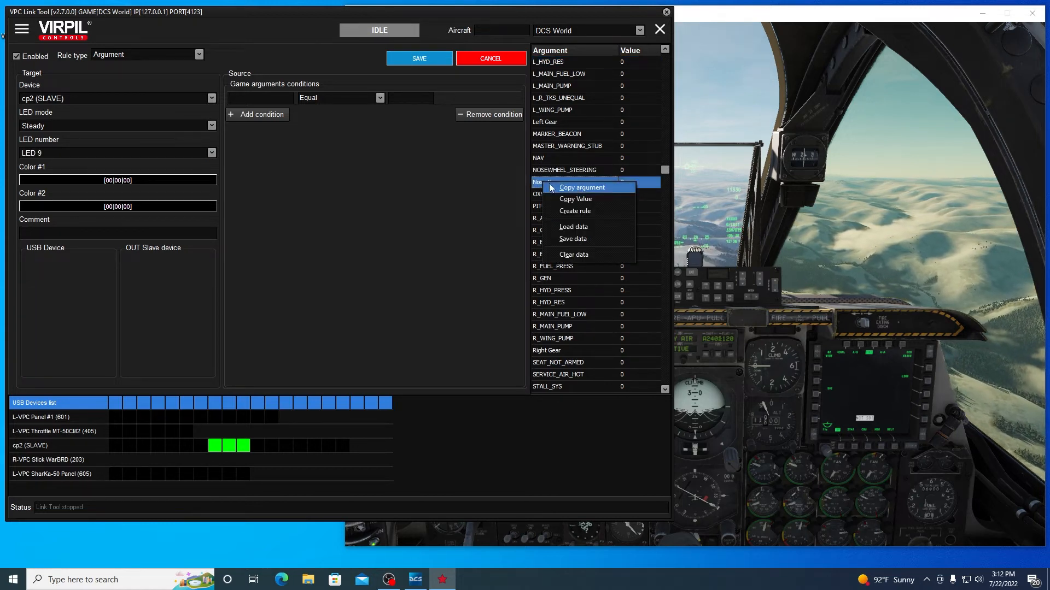
click(579, 187)
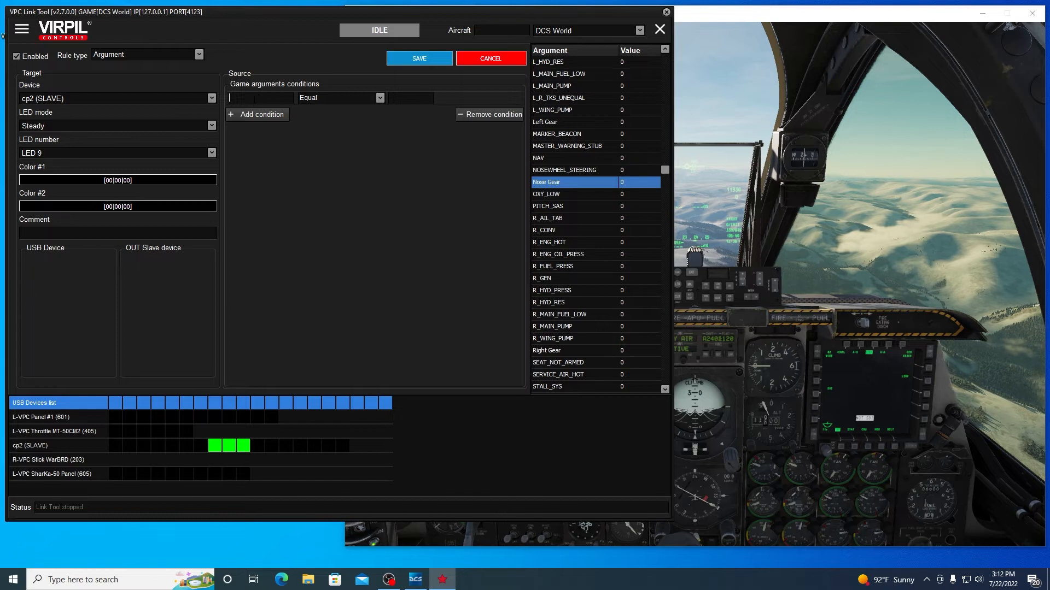
right_click(255, 99)
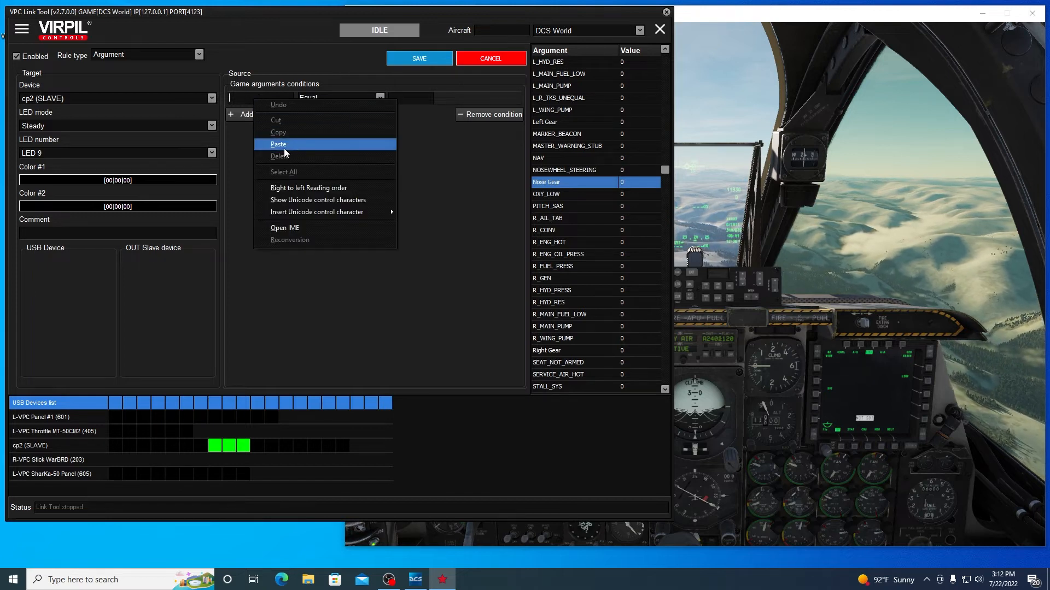
click(281, 146)
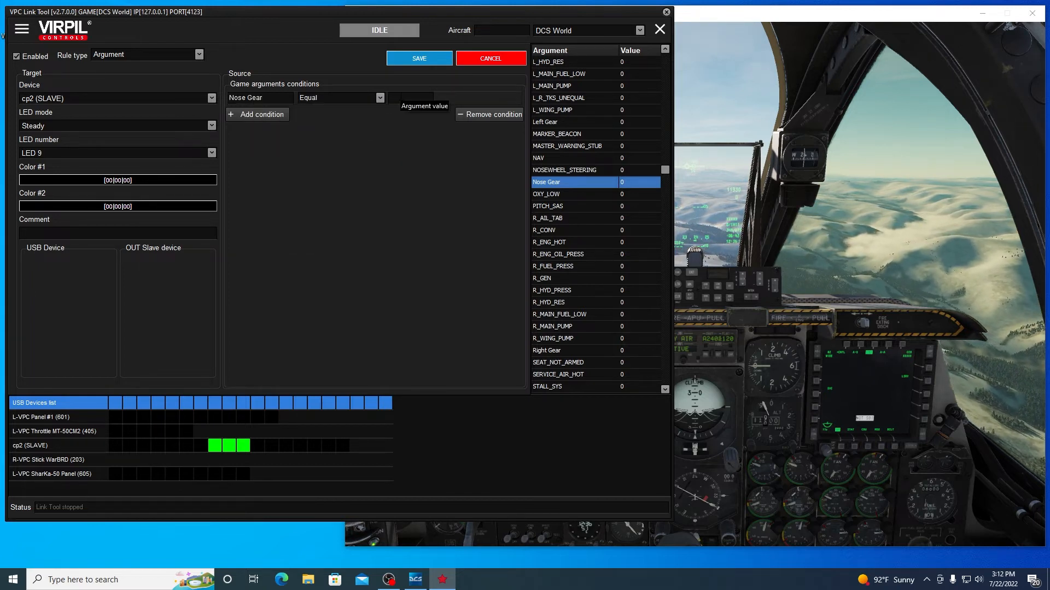
click(390, 98)
text(0)
click(419, 59)
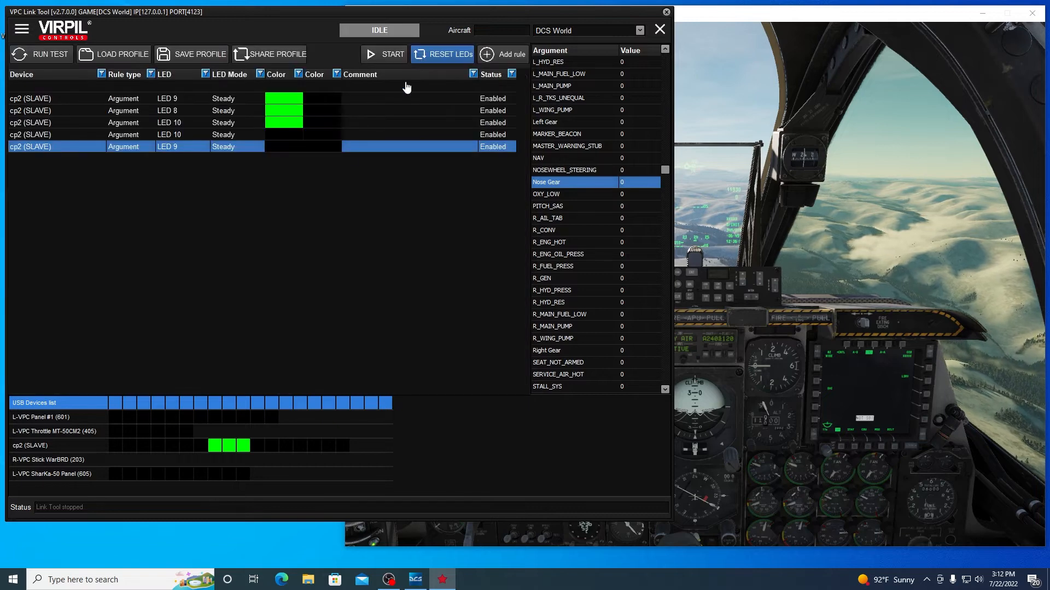
Add another cp2 (SLAVE) rule for LED 8 with an empty game argument condition
click(501, 55)
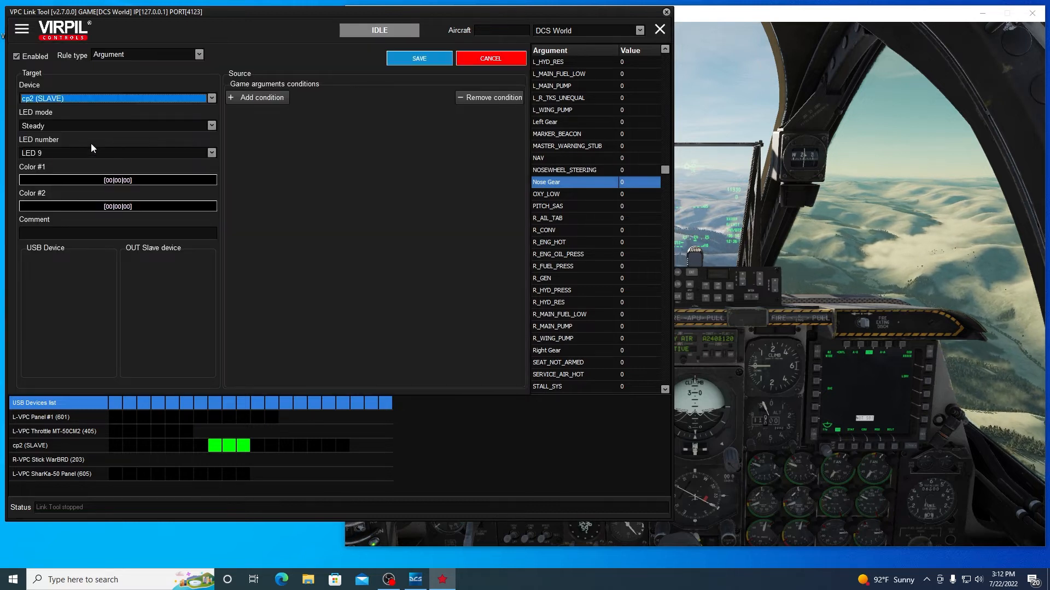
click(212, 153)
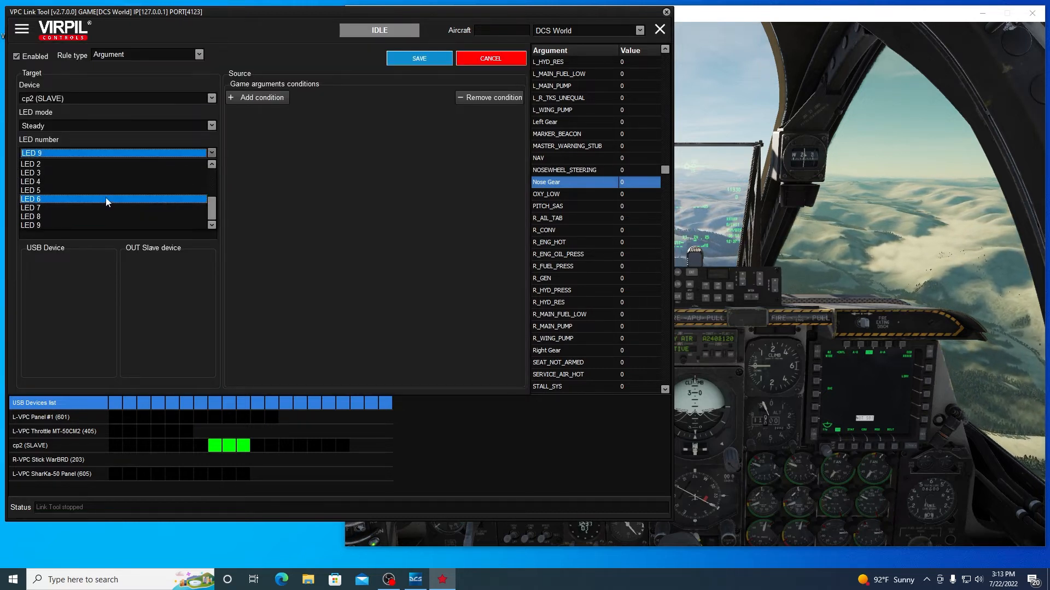
click(93, 216)
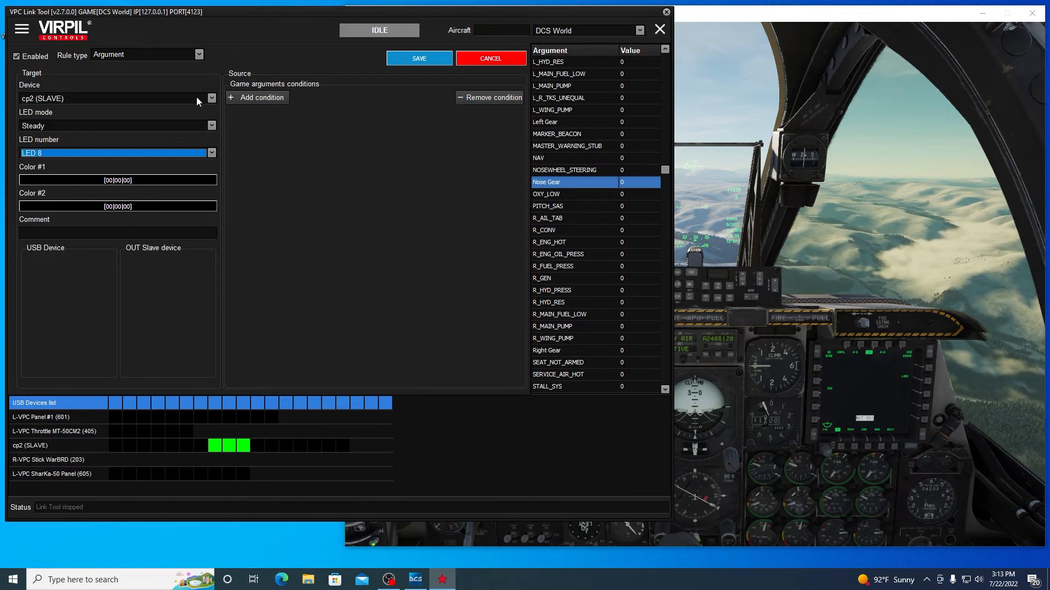
click(267, 98)
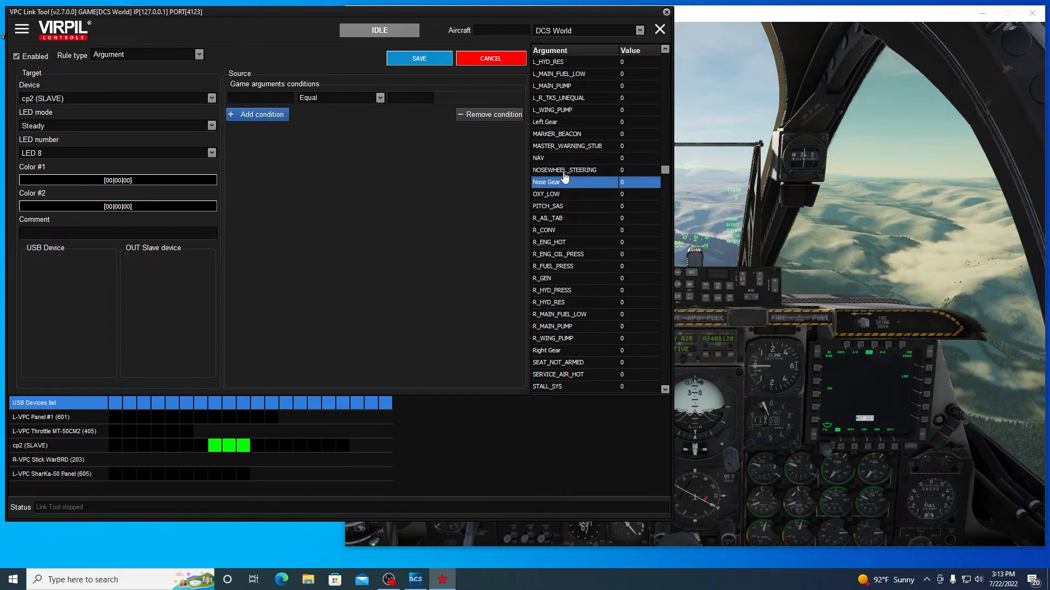
Make the LED 8 rule's condition Left Gear Equal to 0 and save the rule
click(553, 127)
right_click(553, 125)
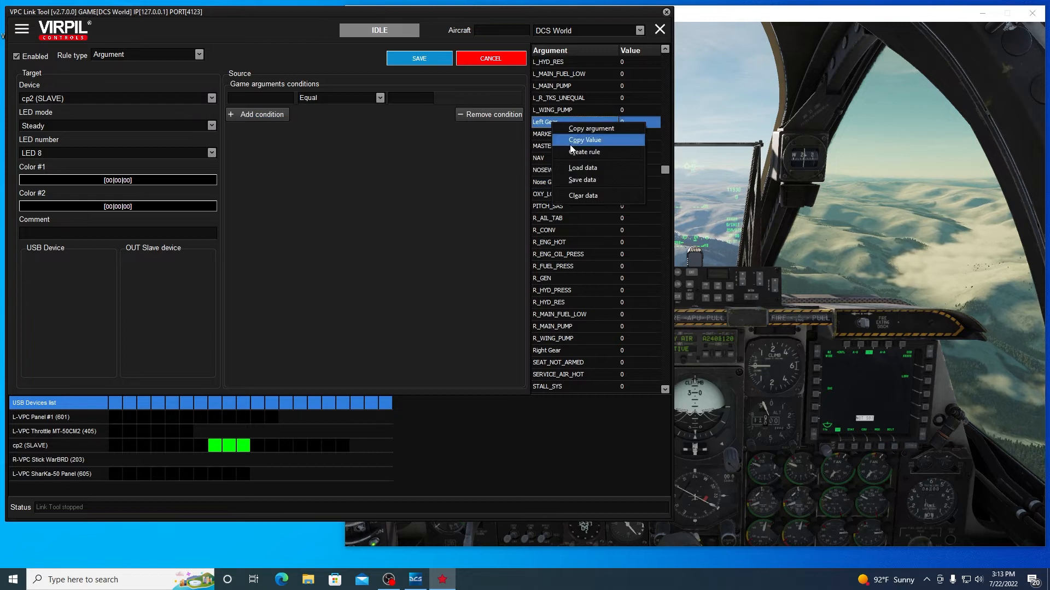
click(574, 131)
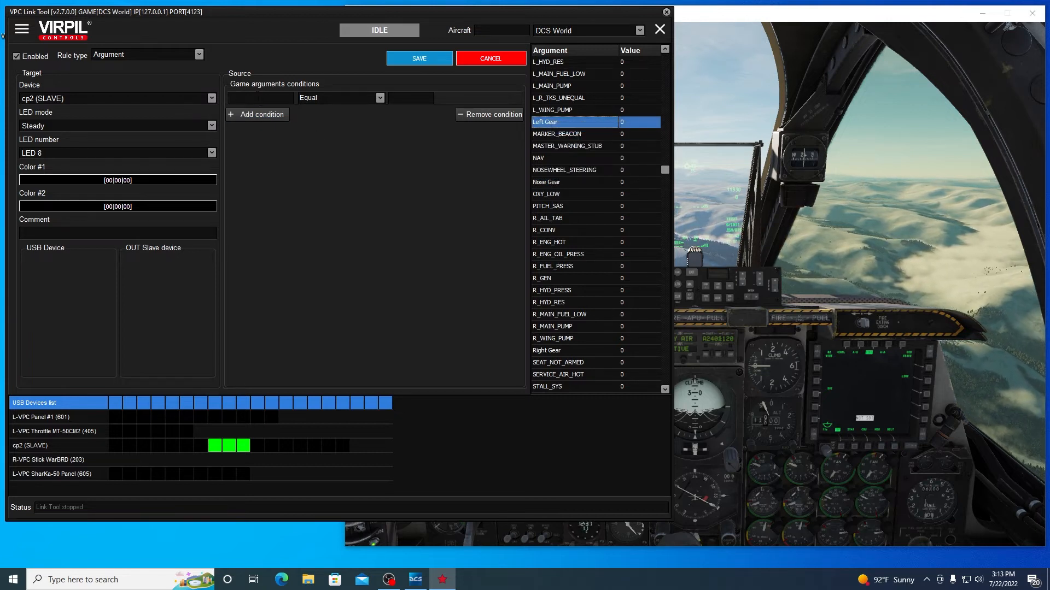
right_click(258, 98)
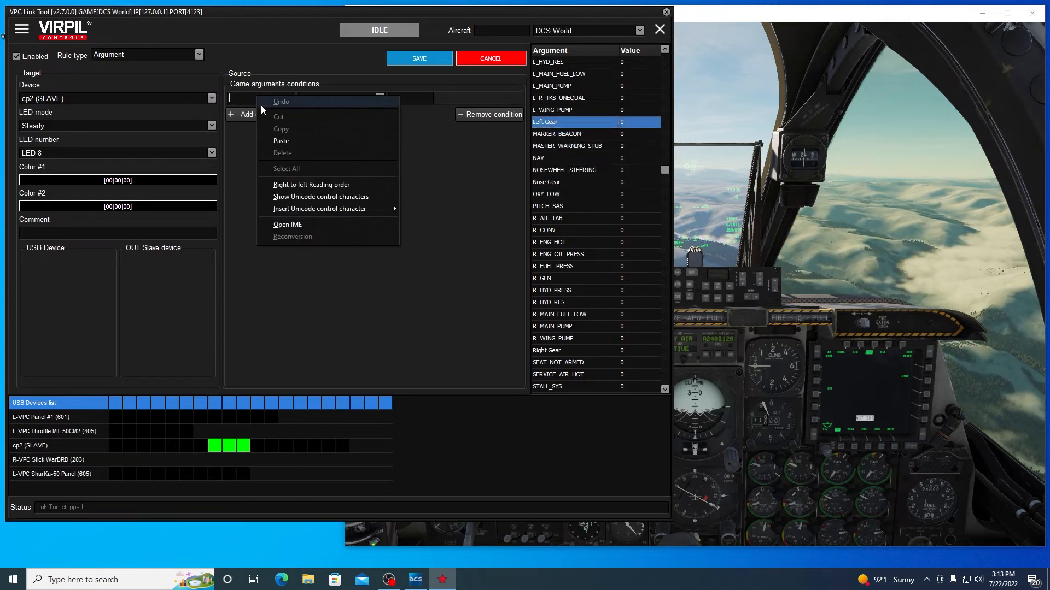
click(276, 141)
text(0)
click(408, 58)
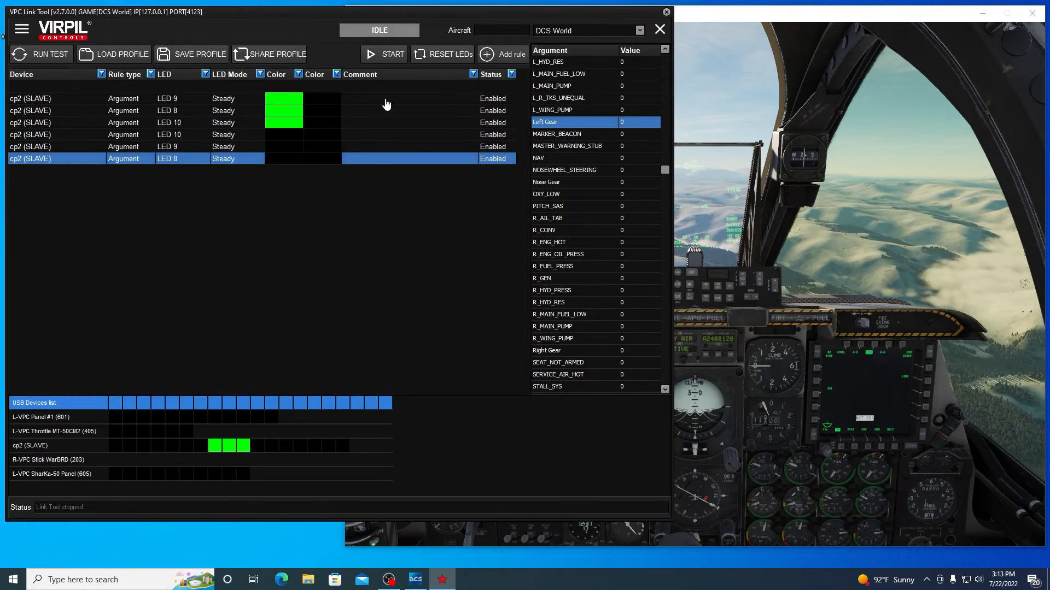
Start the link and test the landing gear LEDs, switching between Digital Combat Simulator and VPC Link Tool
click(392, 58)
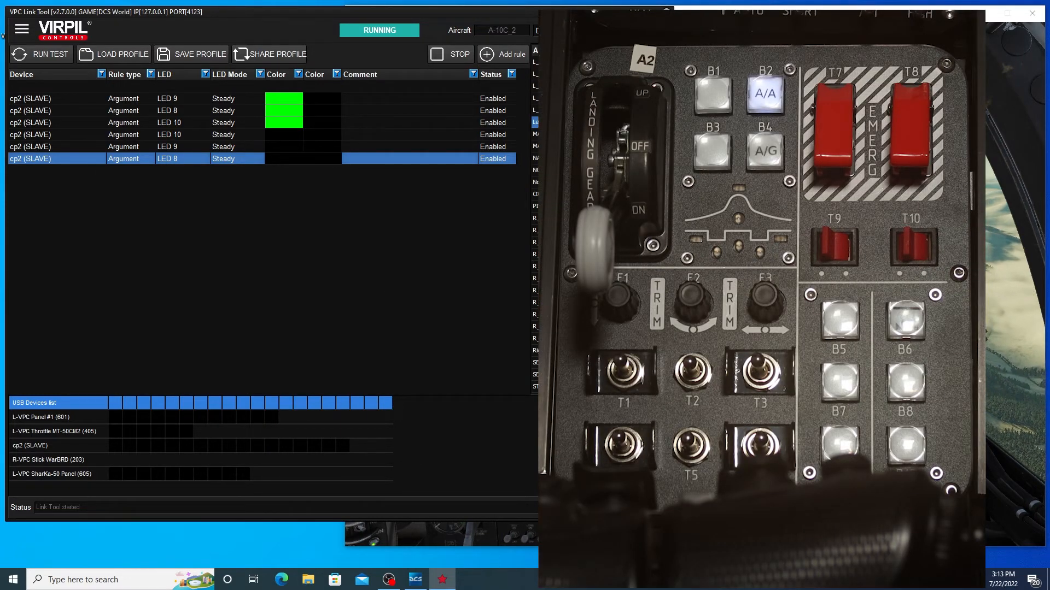
key(alt+Tab)
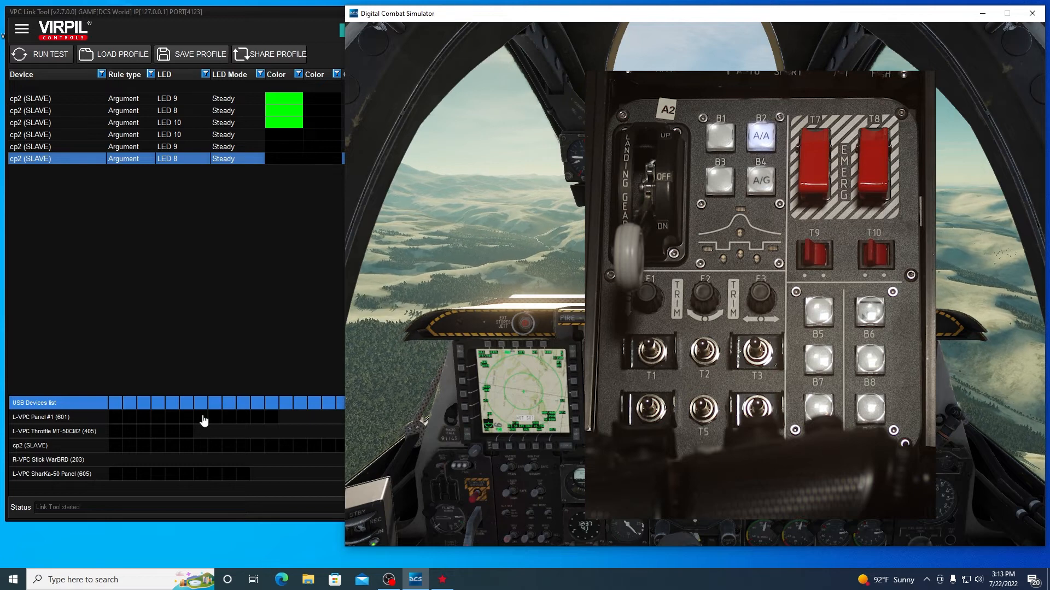
click(159, 301)
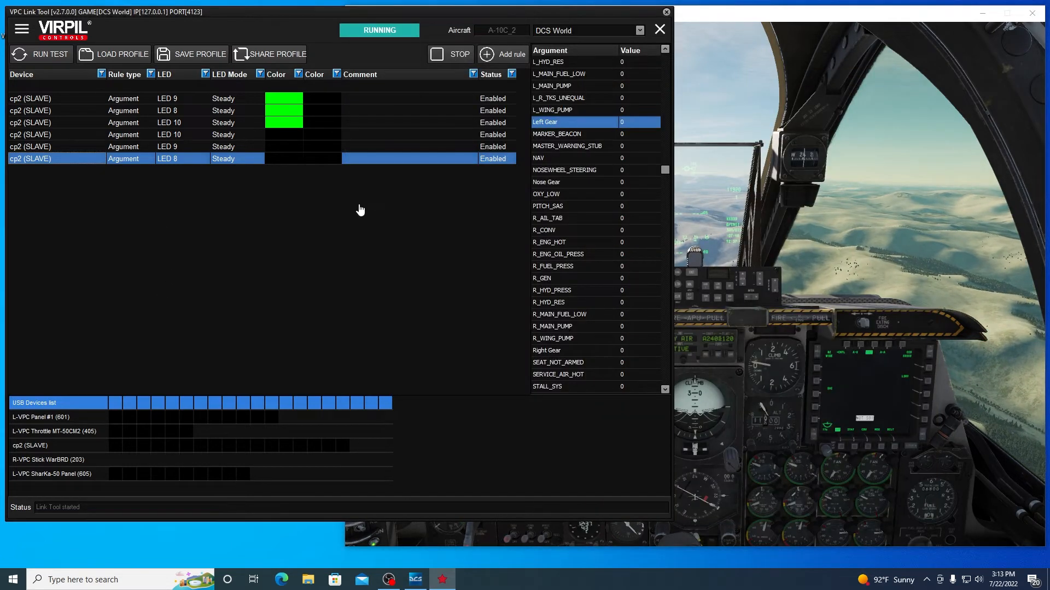
click(748, 15)
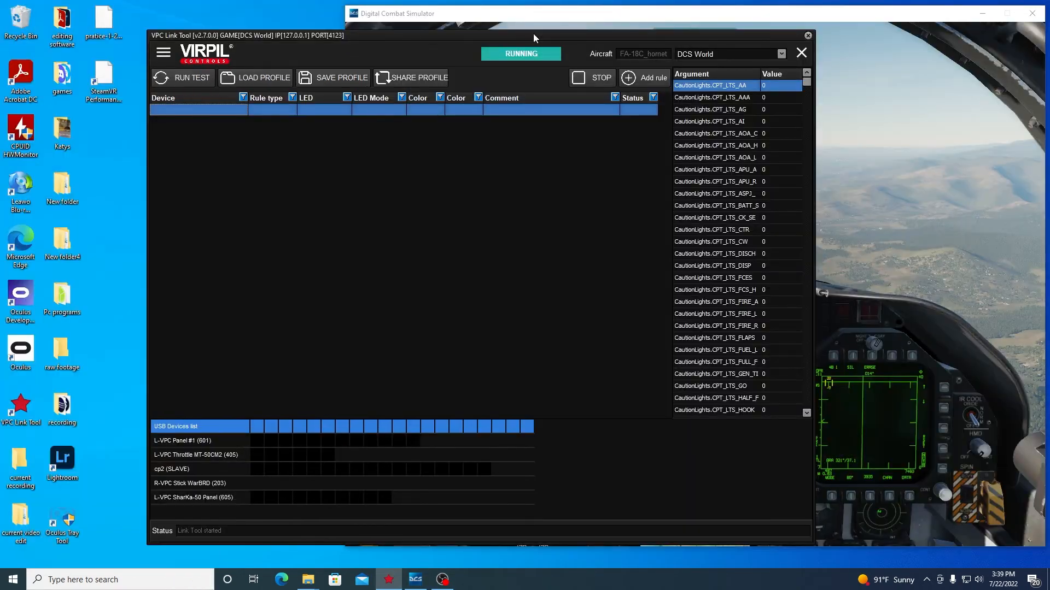
Save the LED profile as FA-18C_hornet.led in the autoload folder and dismiss the confirmation
drag(533, 34, 438, 24)
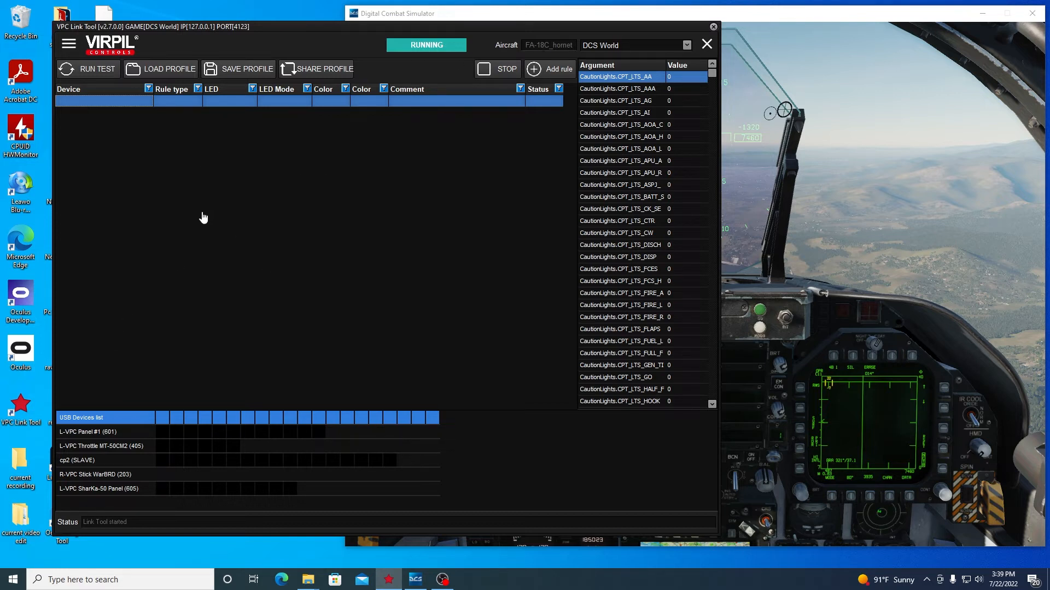
click(247, 75)
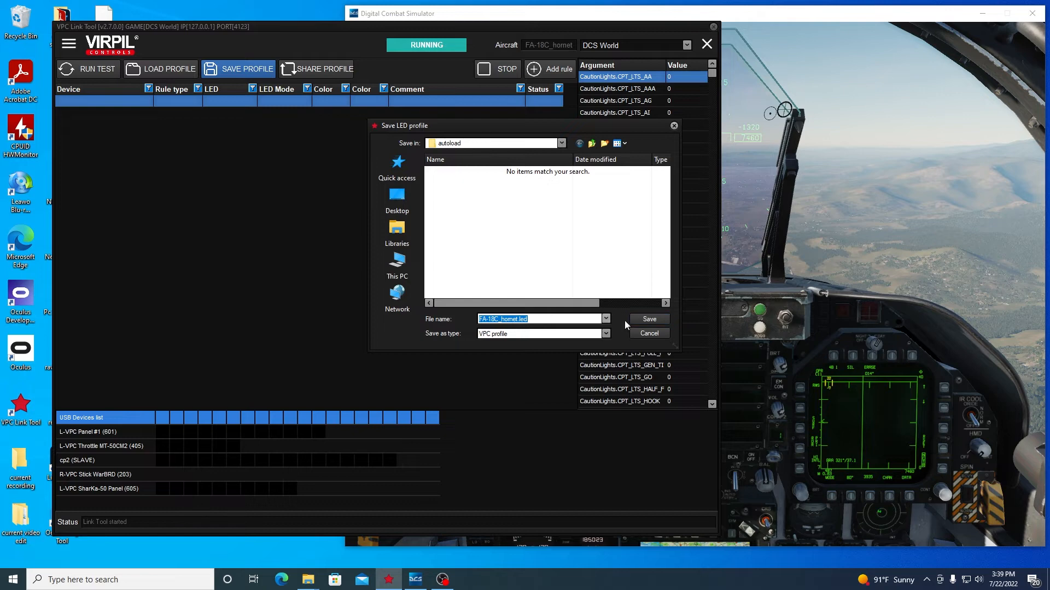
click(654, 320)
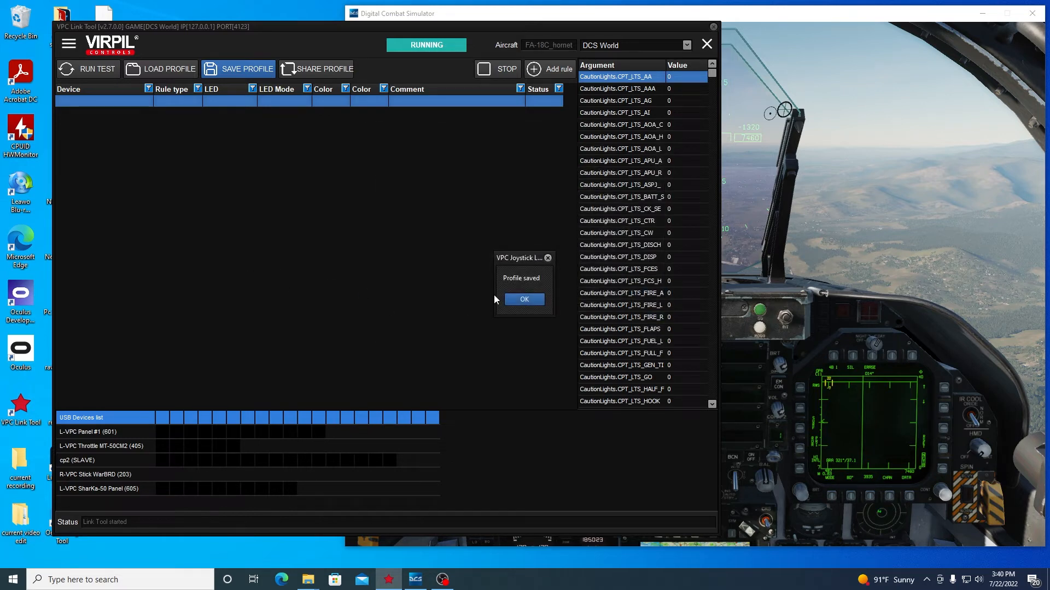
click(524, 300)
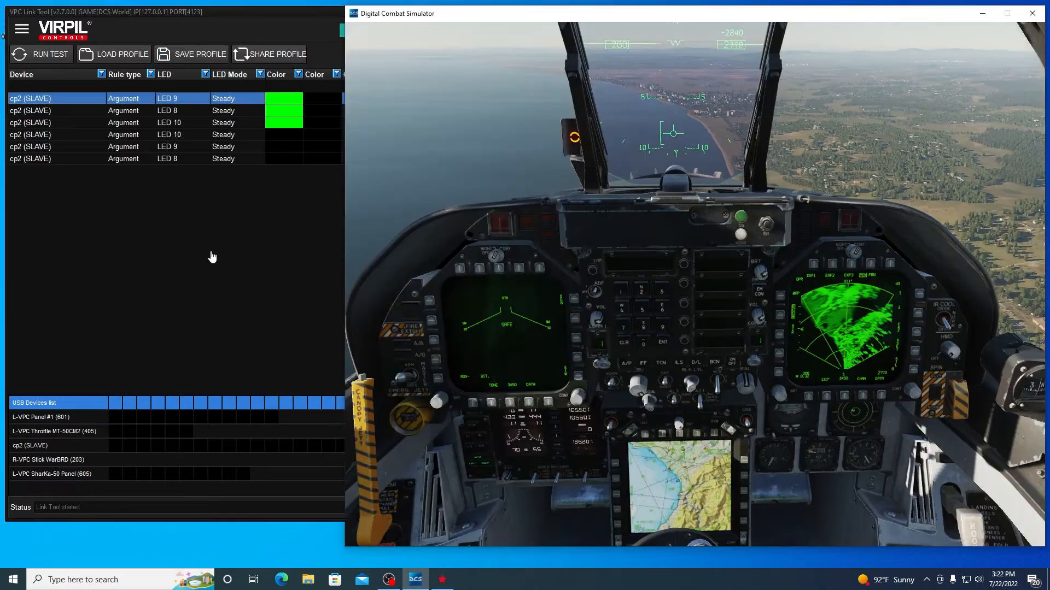
Examine the FA-18C left, nose and right gear CautionLights arguments, comparing them with the gear lights in Digital Combat Simulator
click(212, 257)
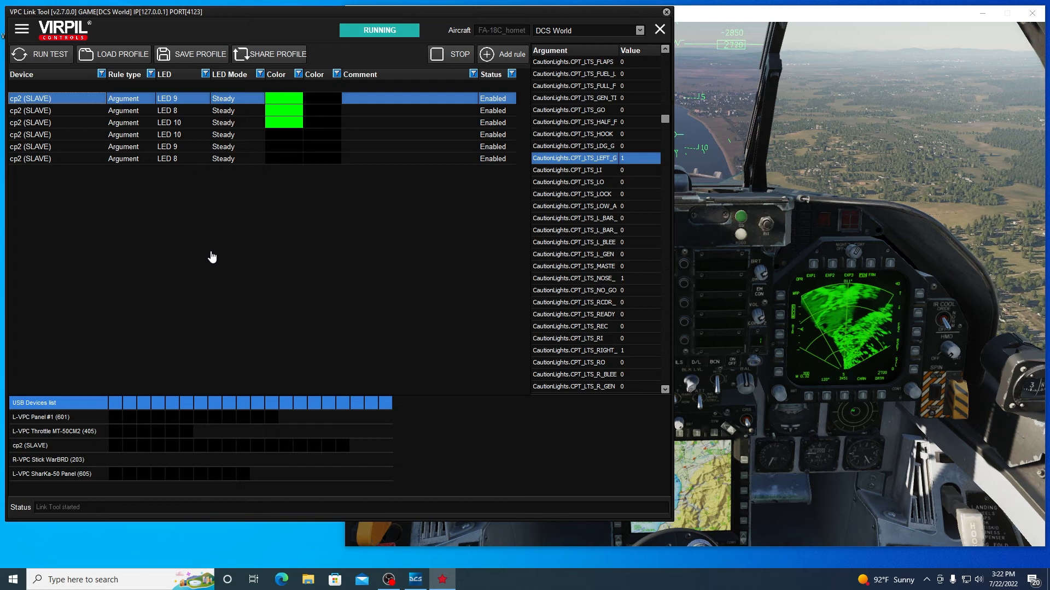
click(740, 332)
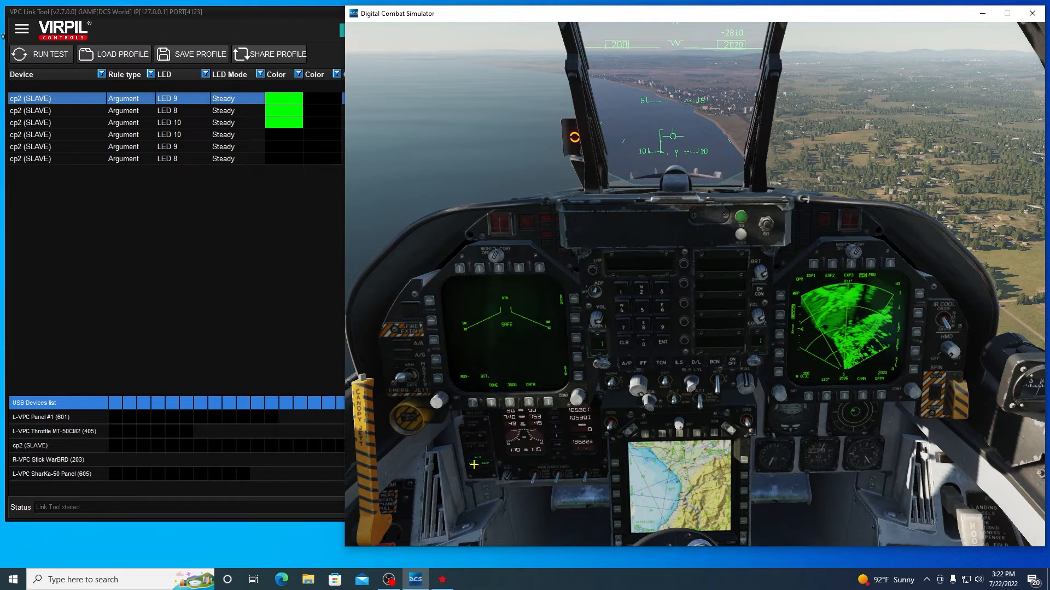
click(284, 305)
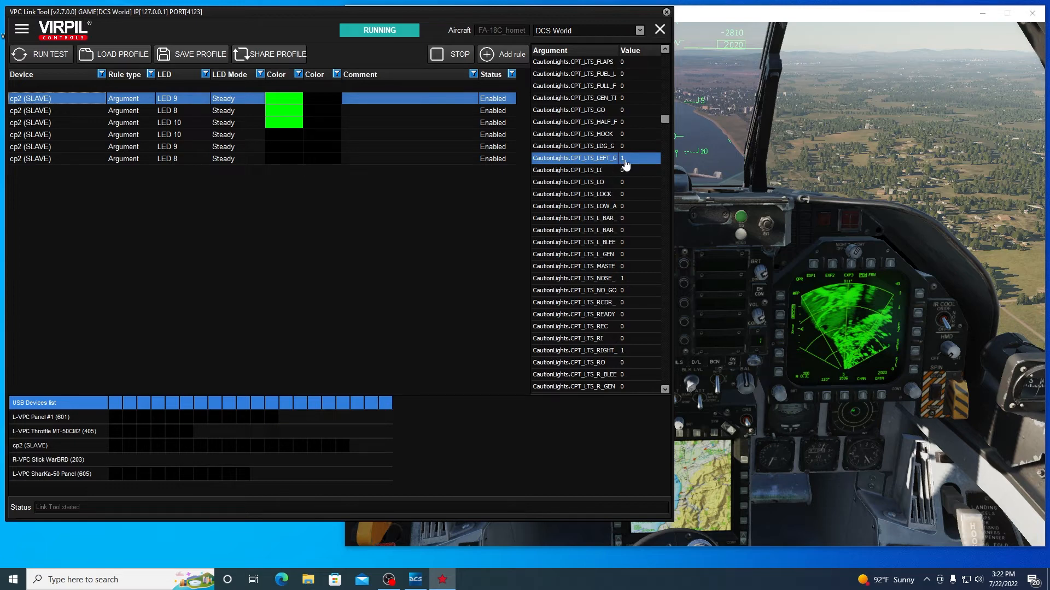
click(580, 280)
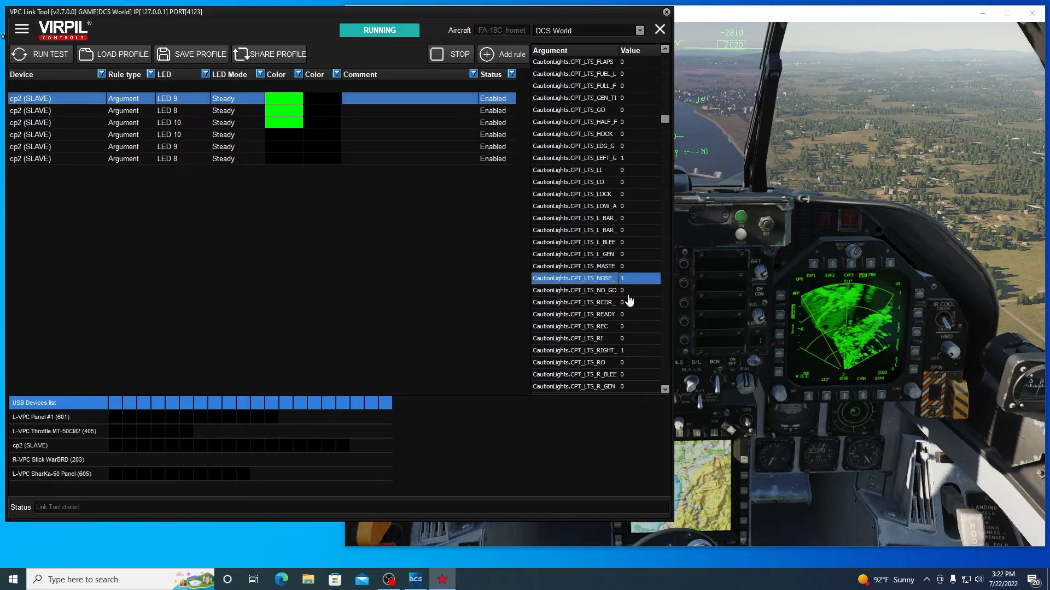
click(591, 356)
click(600, 161)
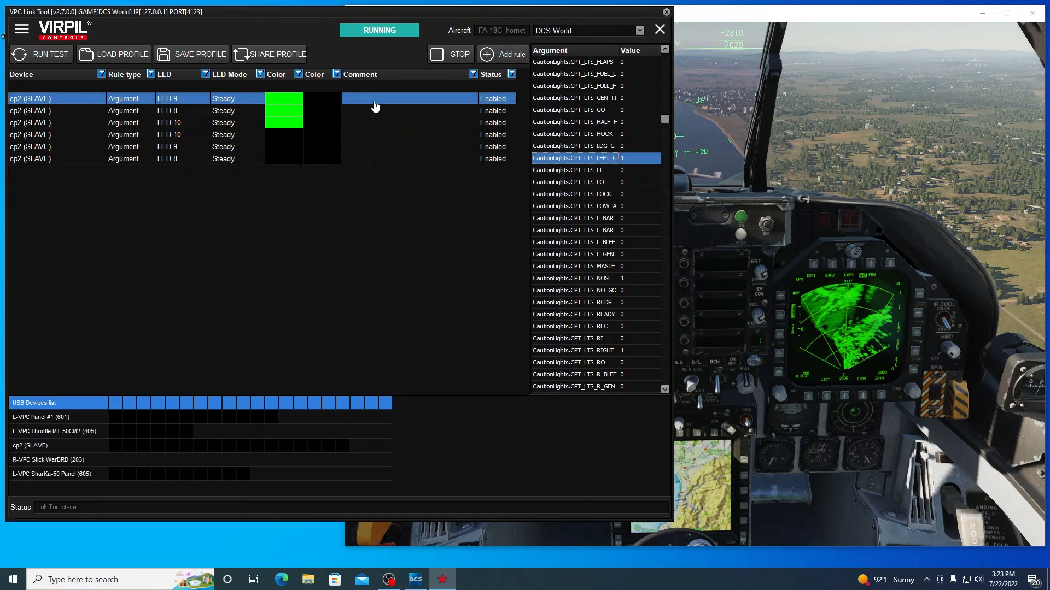
Stop the link and add a steady cp2 (SLAVE) argument rule for LED 8 with Color #1 green at 100% brightness
click(503, 56)
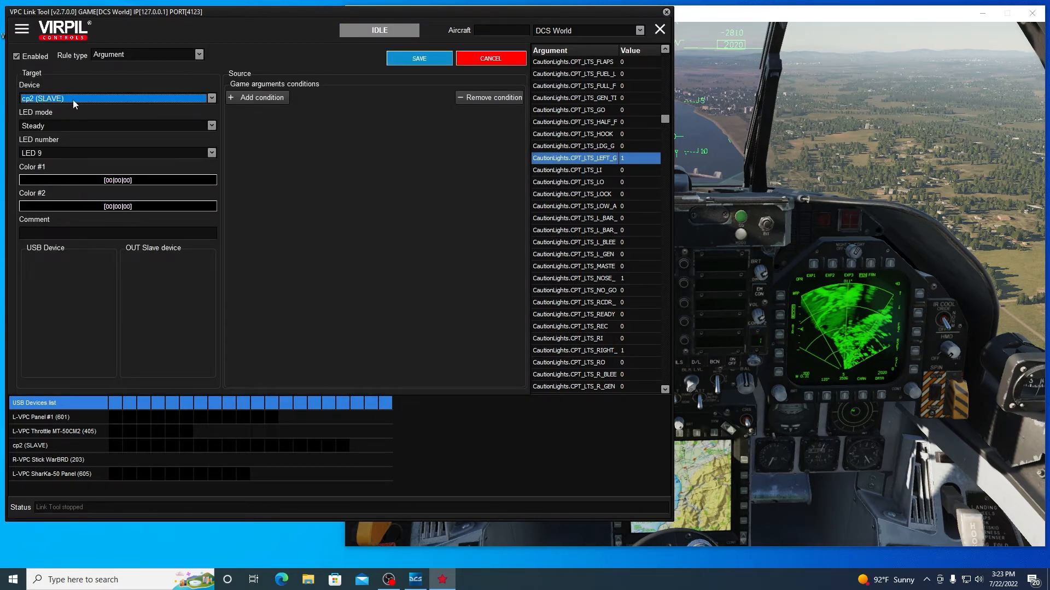
click(211, 126)
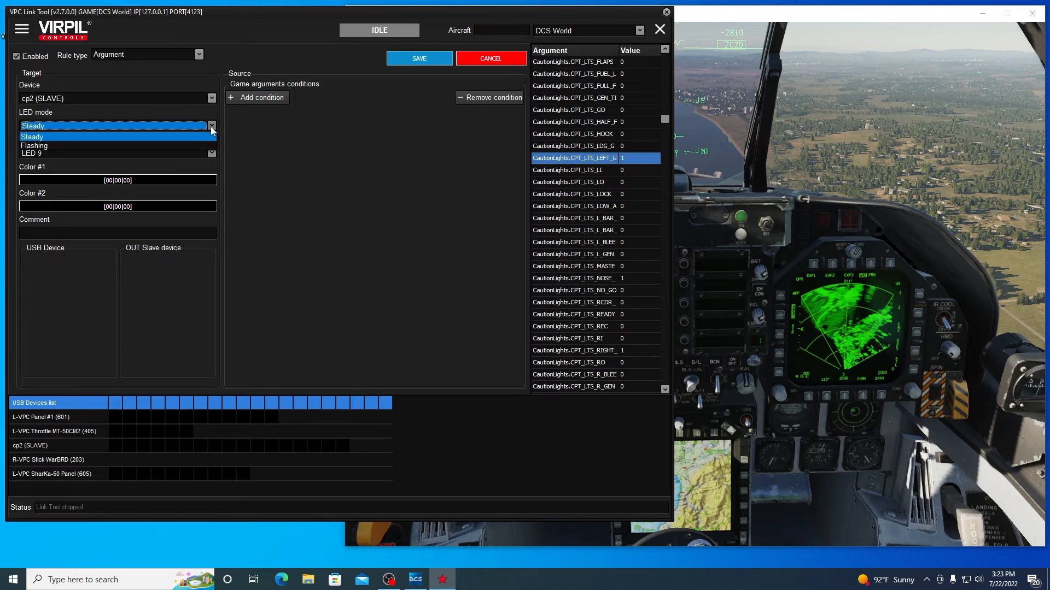
click(133, 136)
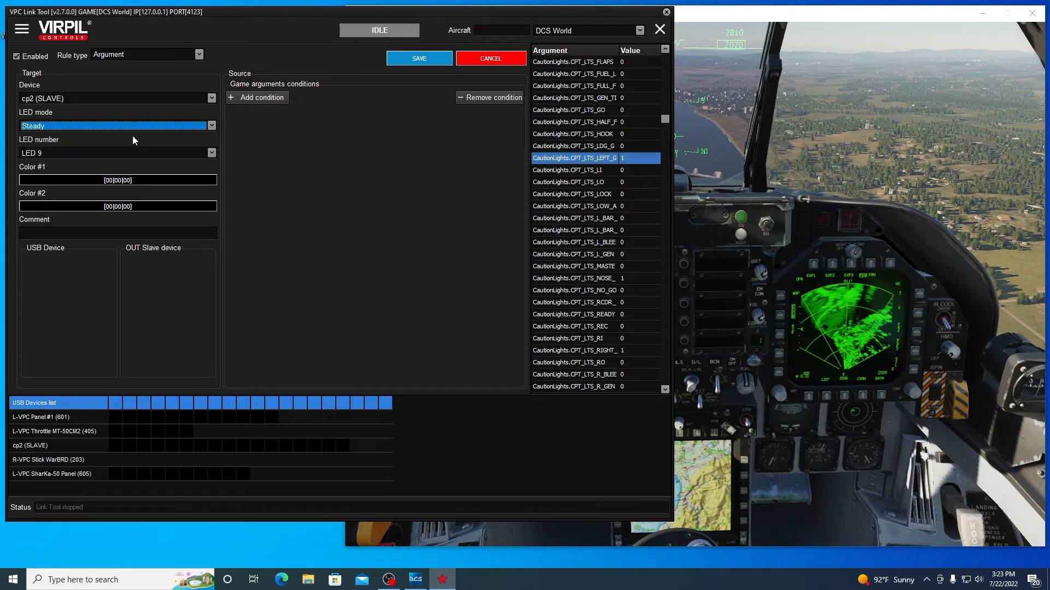
click(212, 155)
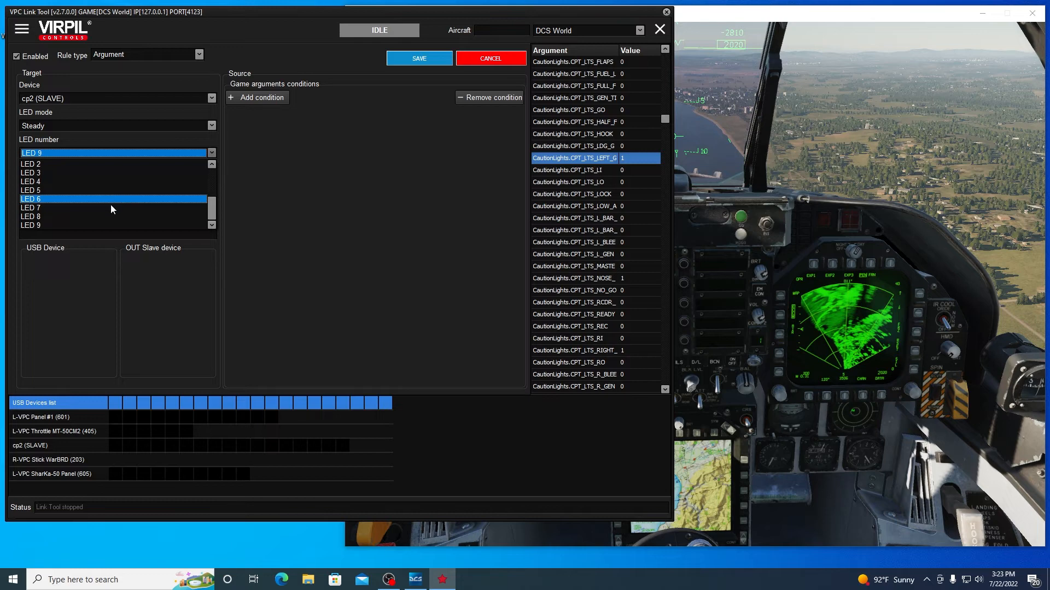
click(108, 219)
click(122, 181)
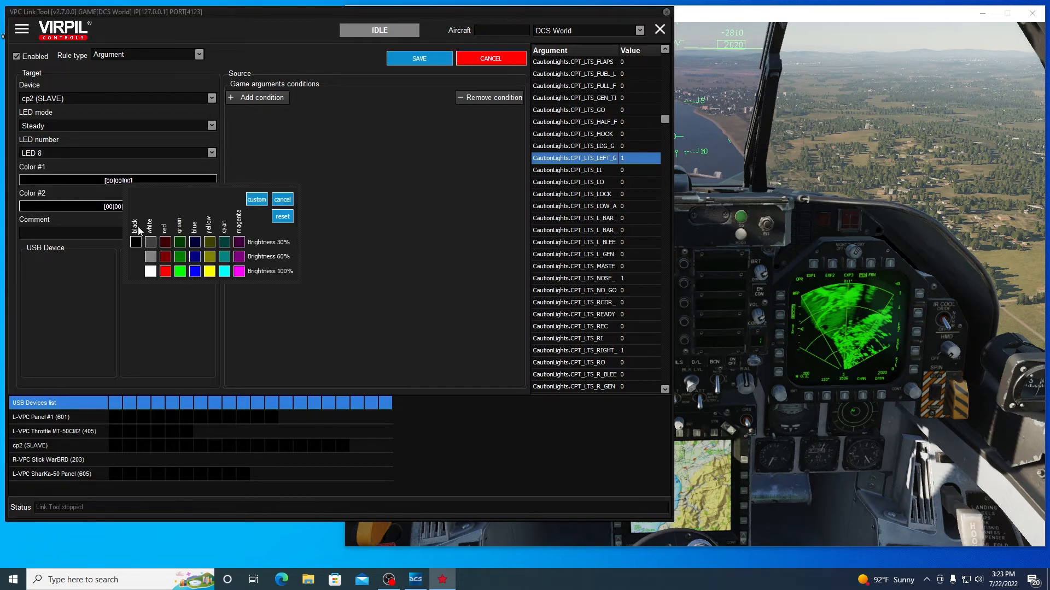
click(180, 272)
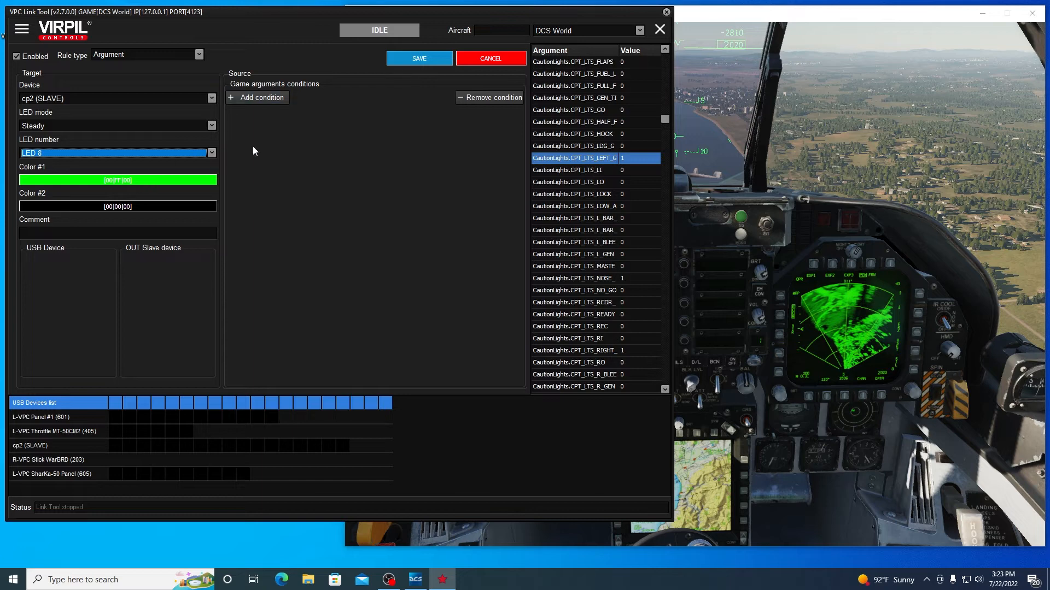
Enter the comment "f18 right gear on" for the new LED 8 rule
click(117, 233)
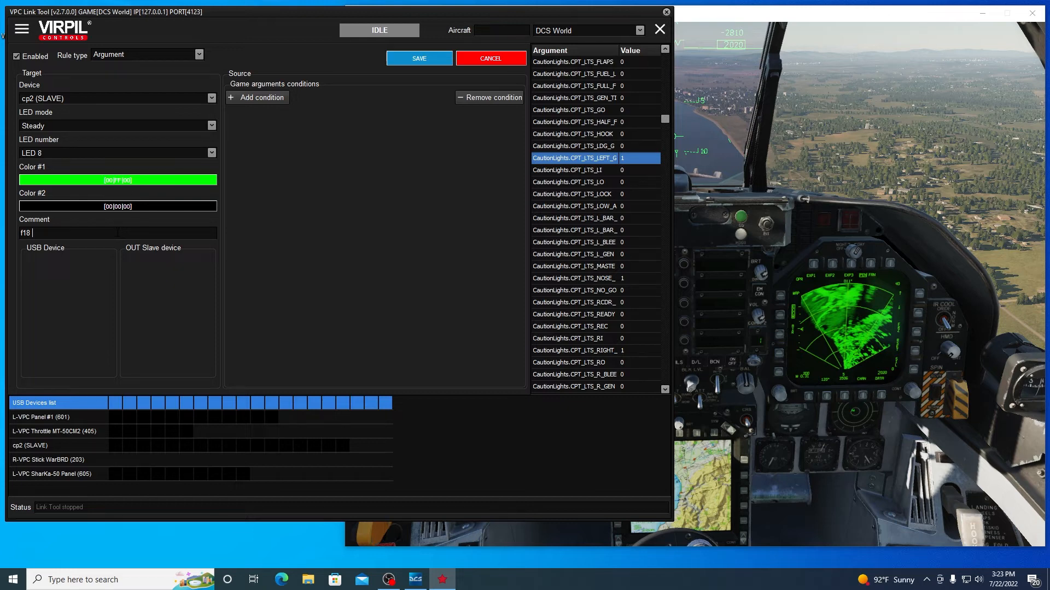
text(r)
text(ithg gea)
key(BackSpace)
key(BackSpace)
key(BackSpace)
key(BackSpace)
key(BackSpace)
key(BackSpace)
text(ght ge)
Add the condition that the CautionLights right gear argument (CPT_LTS_RIGHT_GEAR) is Equal to 1, and save the rule
click(259, 100)
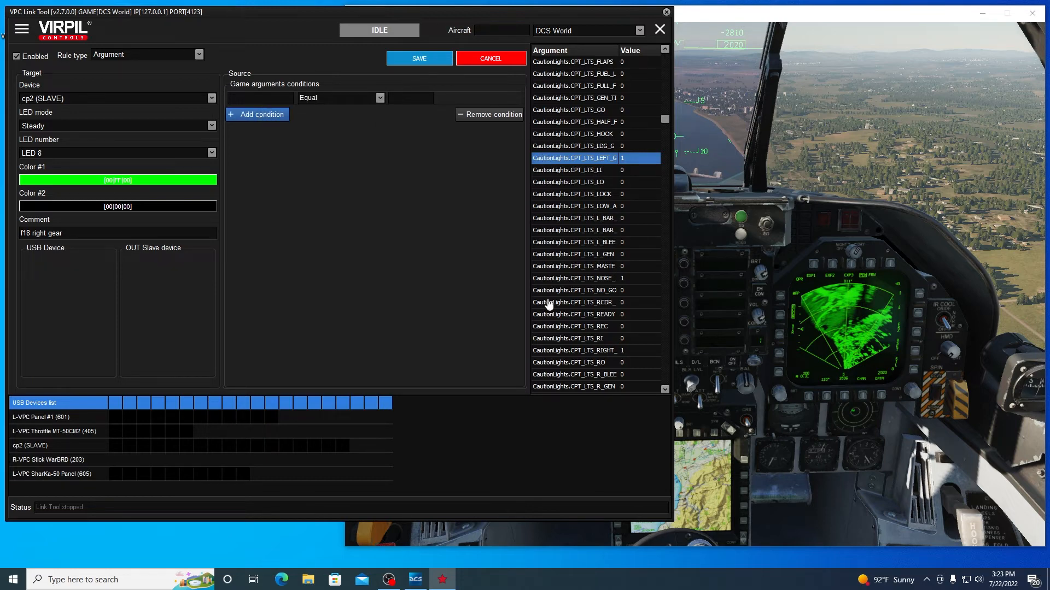
click(557, 351)
right_click(548, 356)
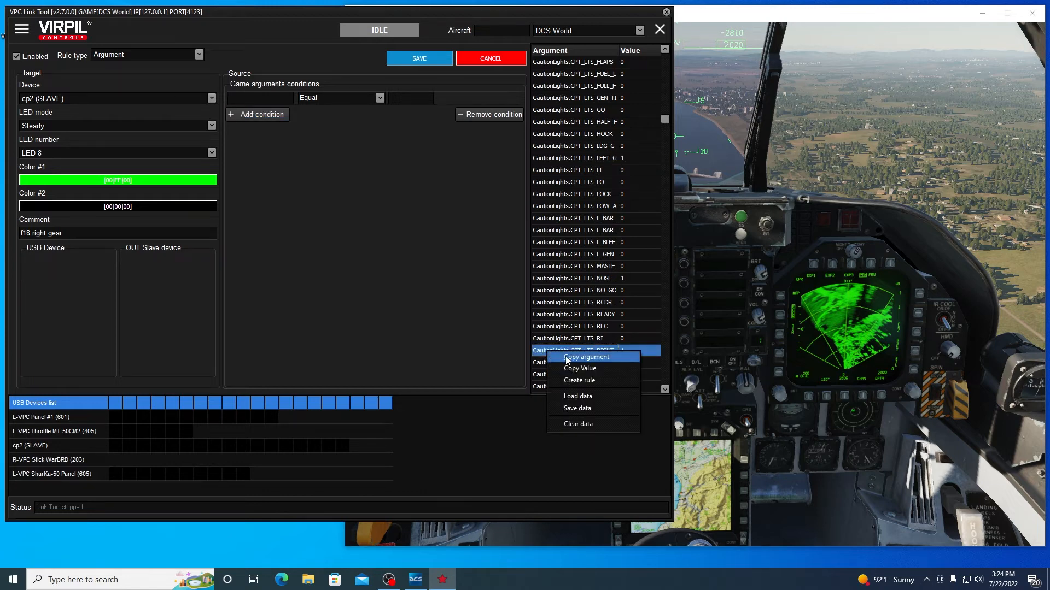
click(567, 358)
right_click(248, 100)
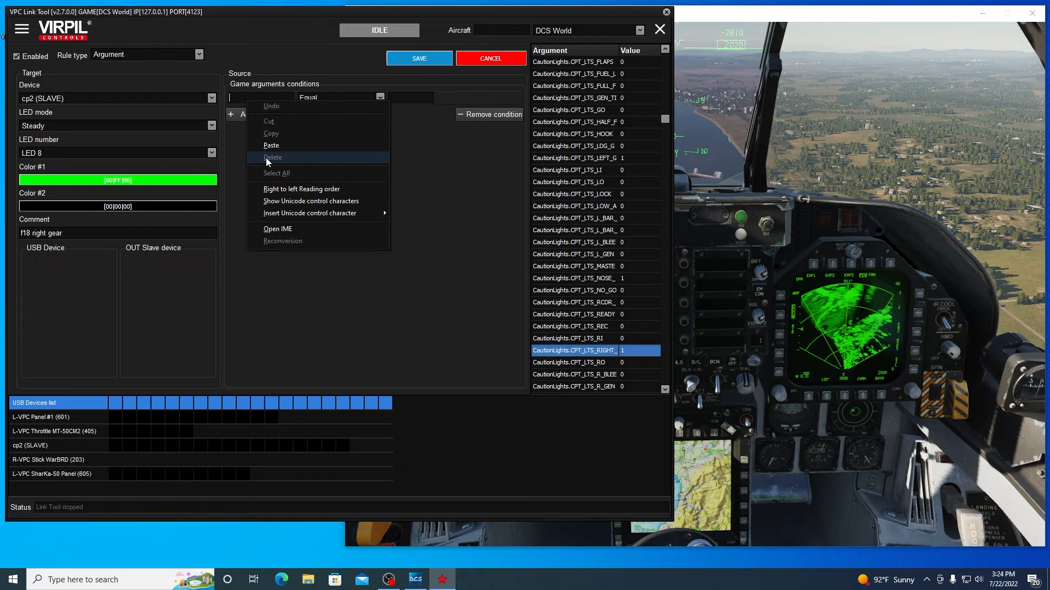
click(268, 145)
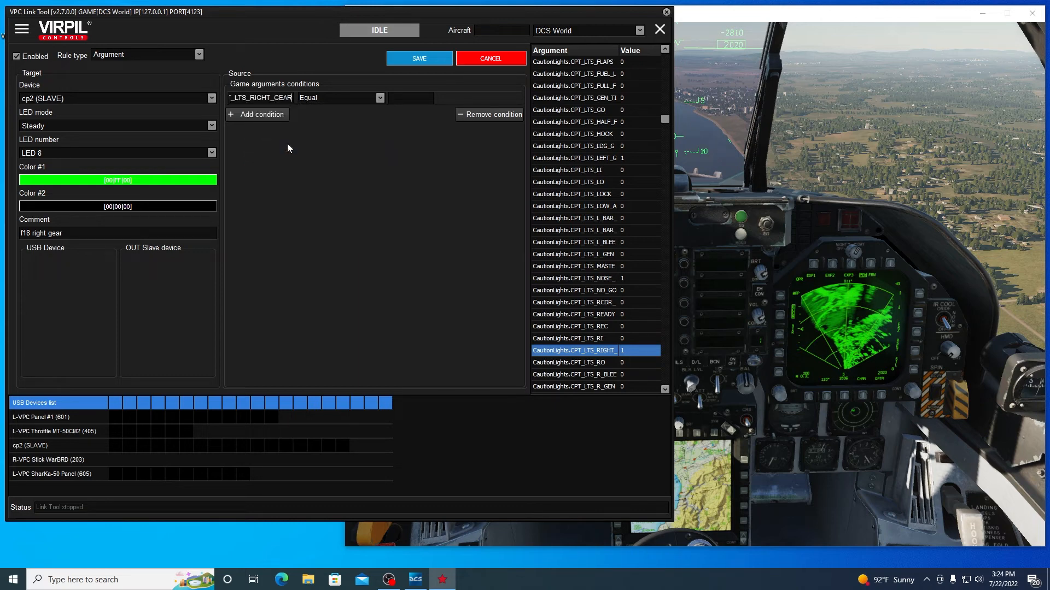
text(1)
click(405, 59)
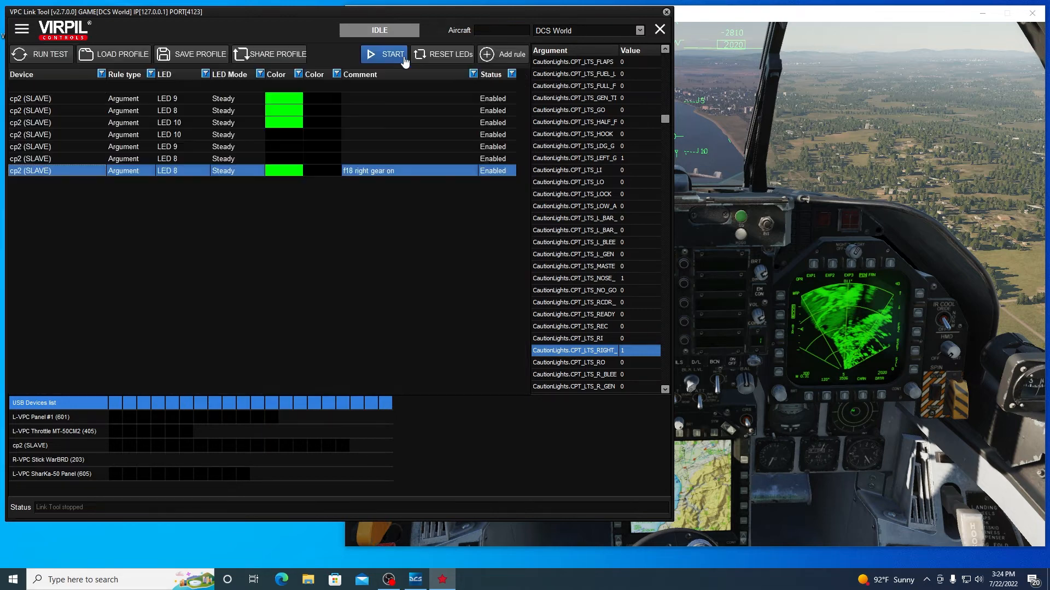
Duplicate the "f18 right gear on" rule, change the copy's comment to "f18 nose gear on" and assign it to LED 9
right_click(98, 172)
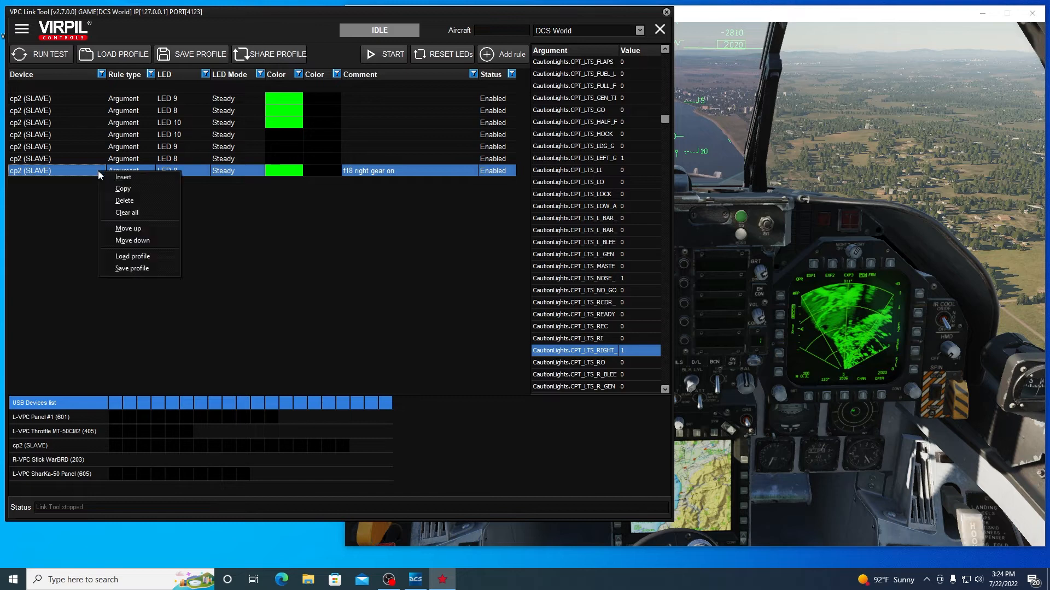
click(122, 188)
double_click(60, 185)
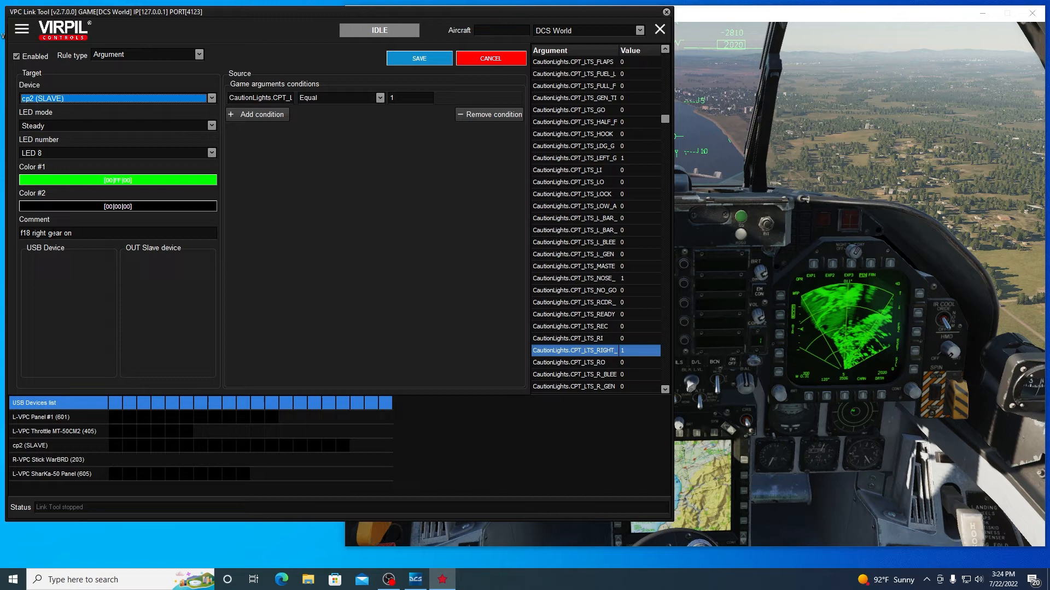
drag(47, 233, 36, 233)
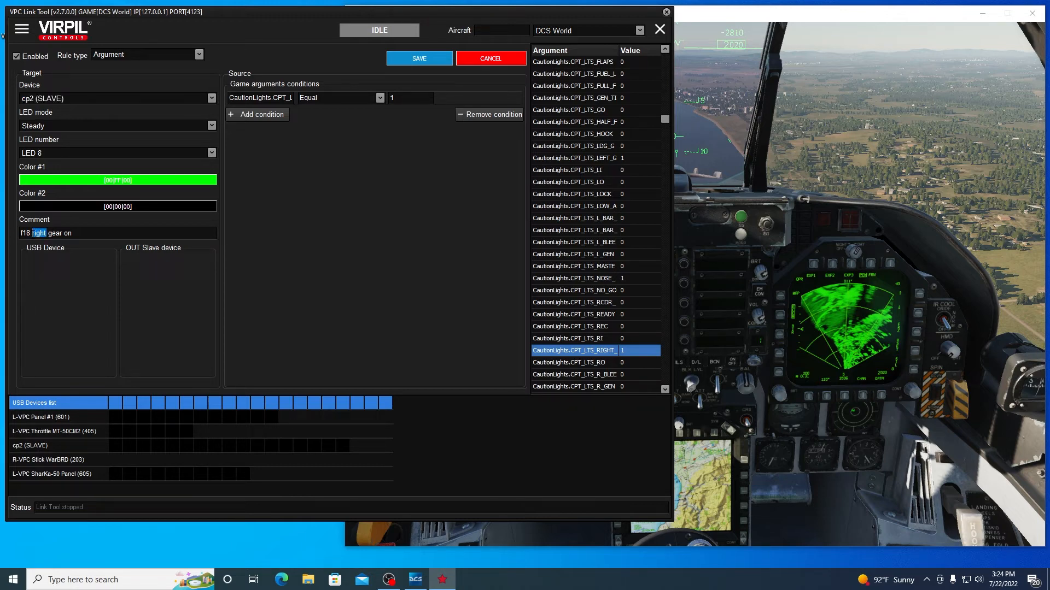
text(nose)
click(113, 154)
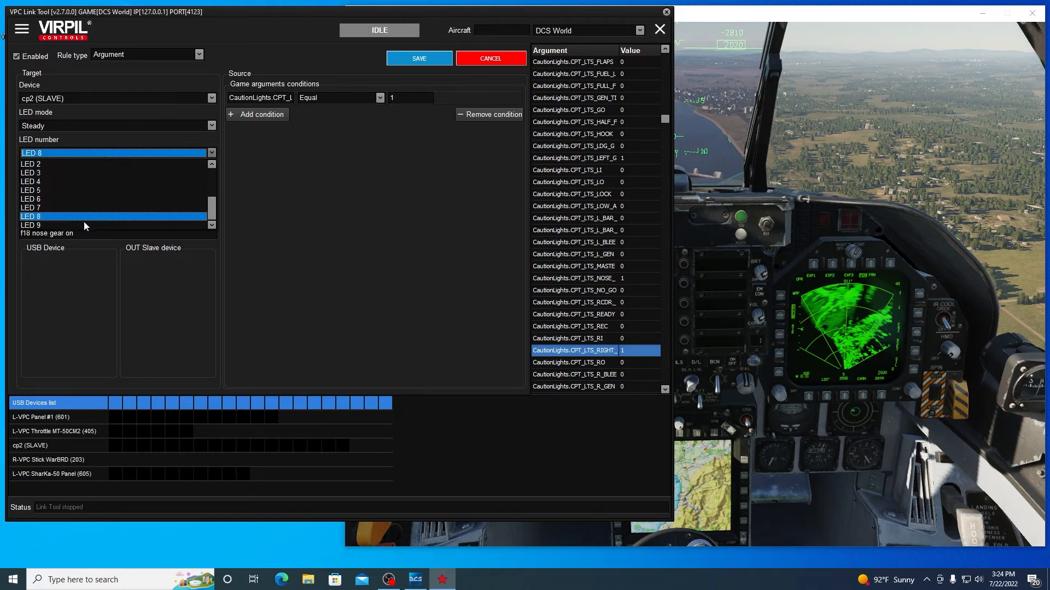
click(86, 226)
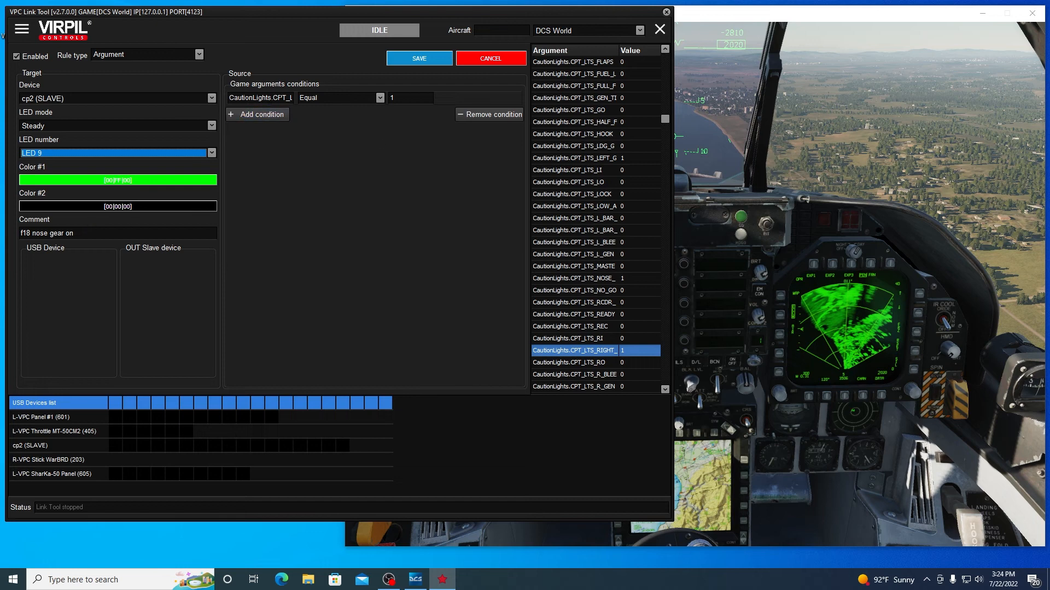
Replace the copied rule's condition argument with the CautionLights nose gear argument (CPT_LTS_NOSE_GEAR) and save the rule
click(288, 98)
drag(288, 98, 225, 107)
key(BackSpace)
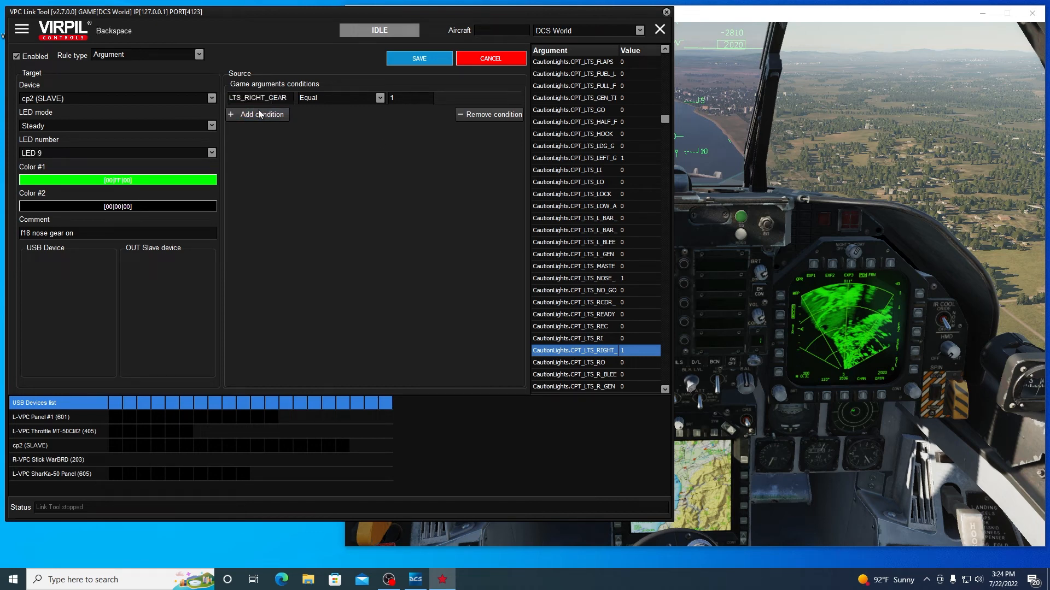
double_click(263, 99)
key(BackSpace)
click(555, 279)
right_click(556, 279)
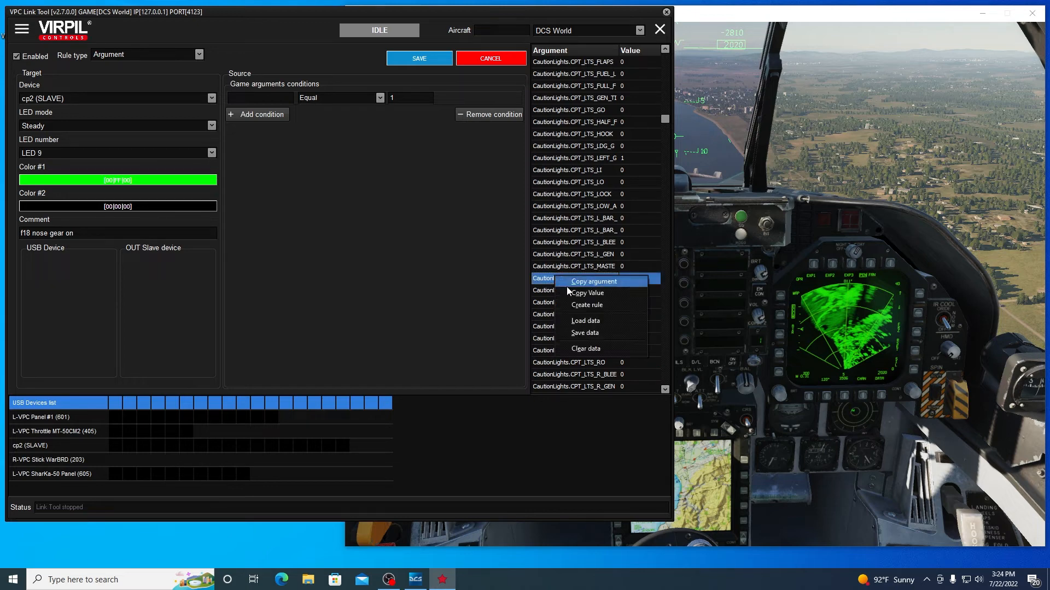
click(574, 289)
right_click(242, 98)
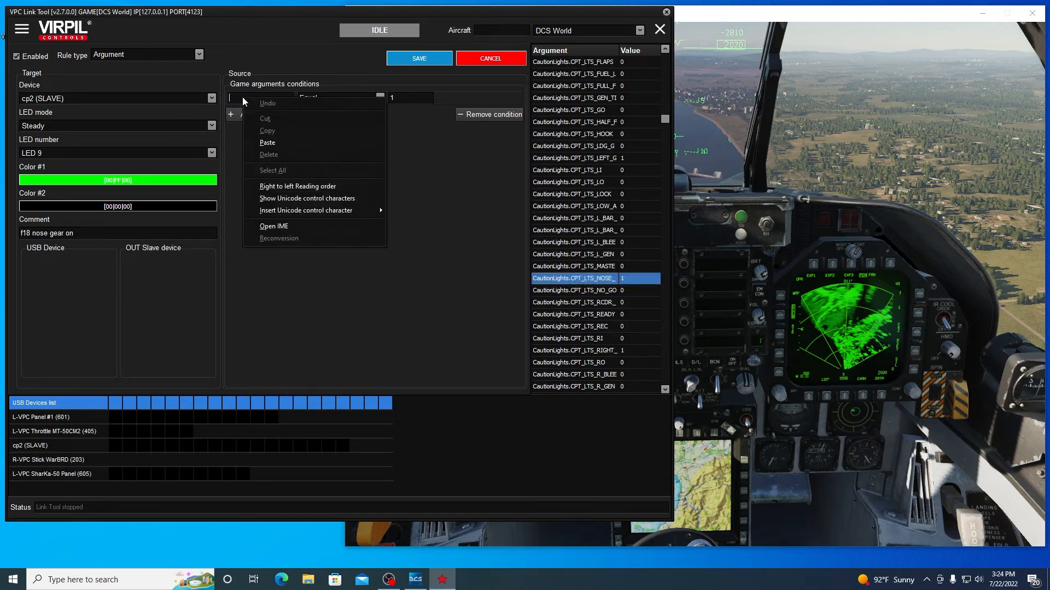
click(261, 143)
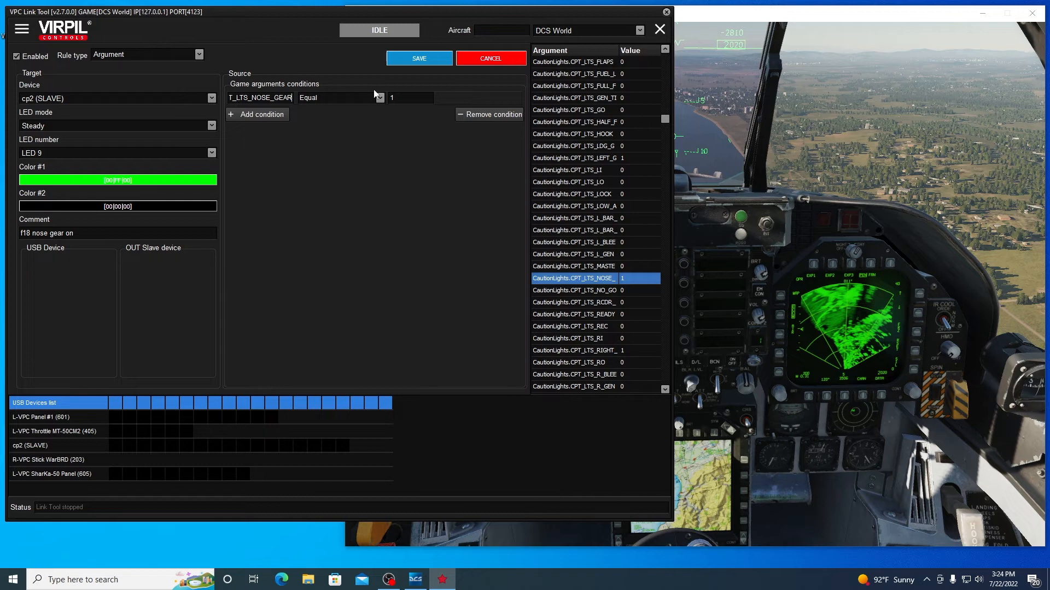
click(413, 58)
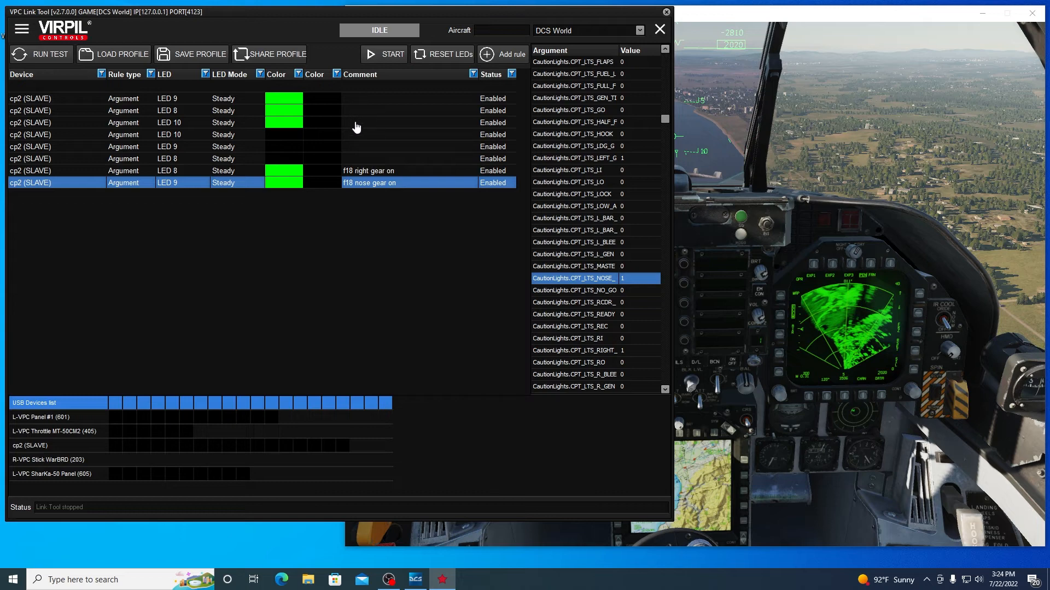
Add a steady cp2 (SLAVE) argument rule for LED 10 with Color #1 green at 100% brightness
click(506, 56)
double_click(58, 195)
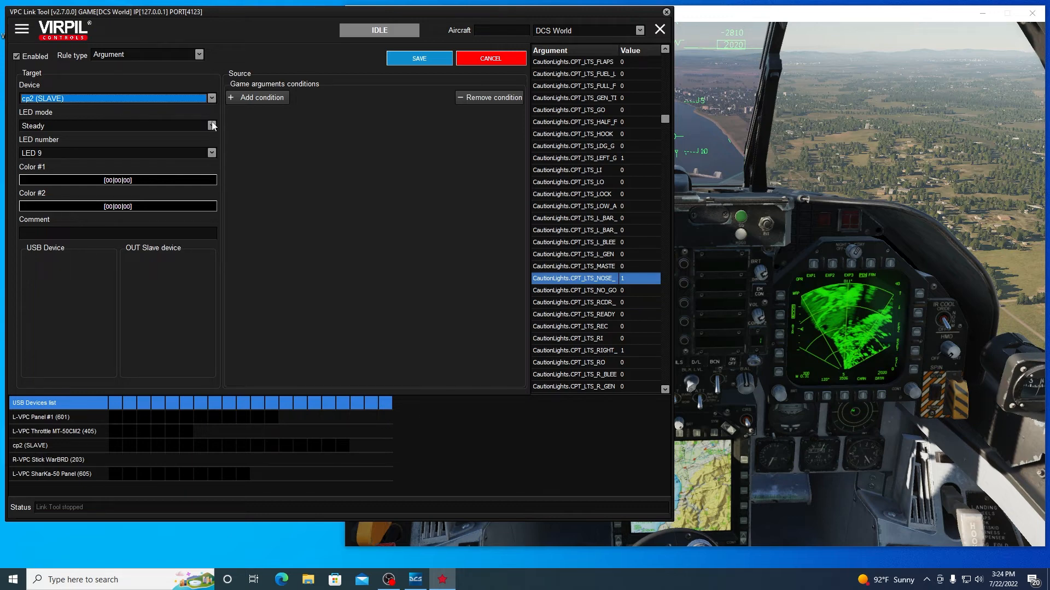
click(211, 153)
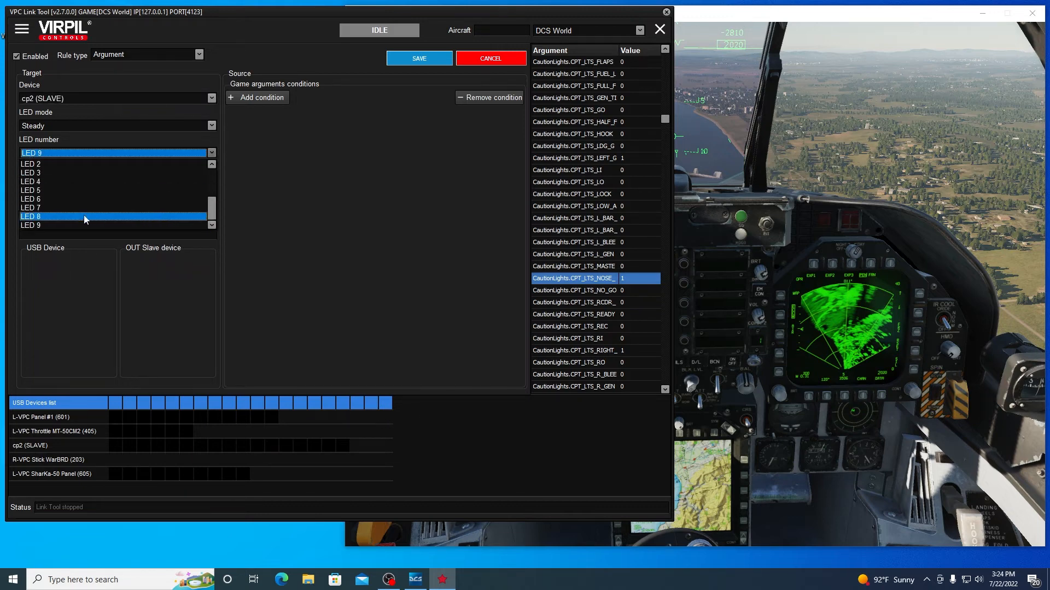
scroll(206, 179, up, 3)
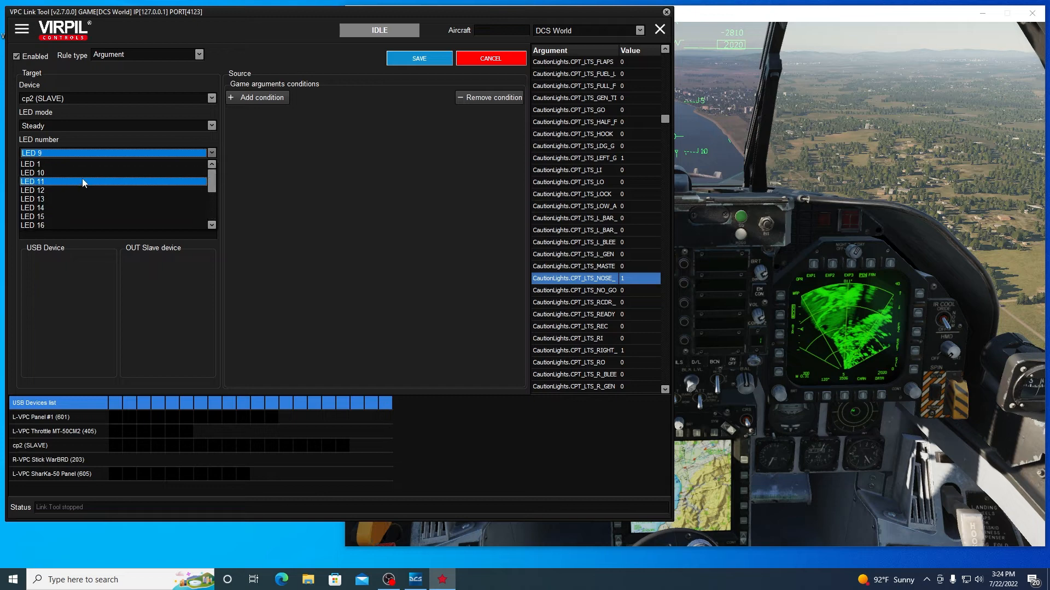
click(81, 172)
click(114, 183)
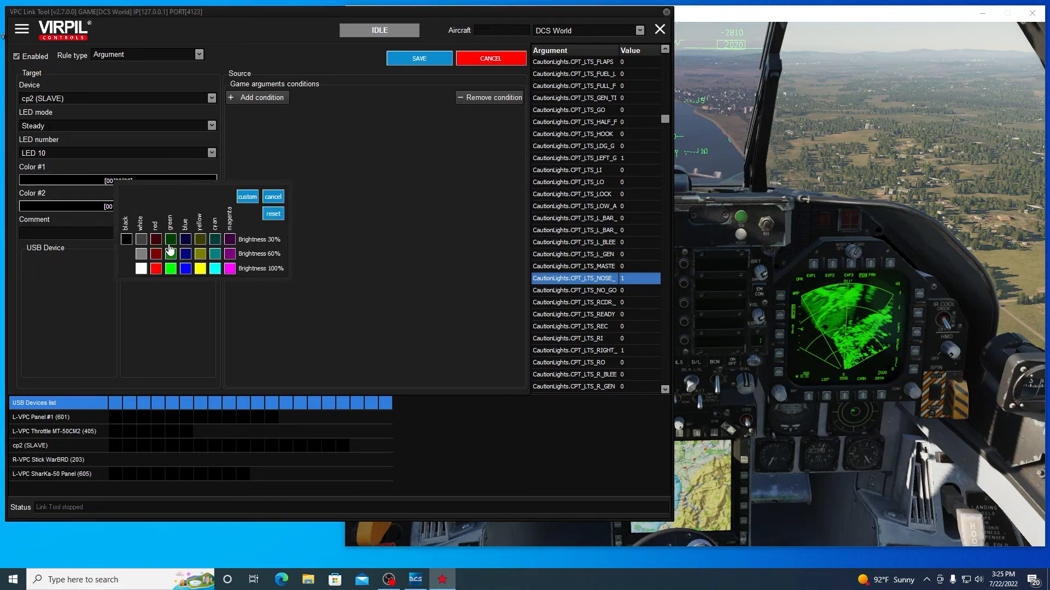
click(171, 269)
Enter the comment "f18 lt gear on" for the LED 10 rule
click(133, 234)
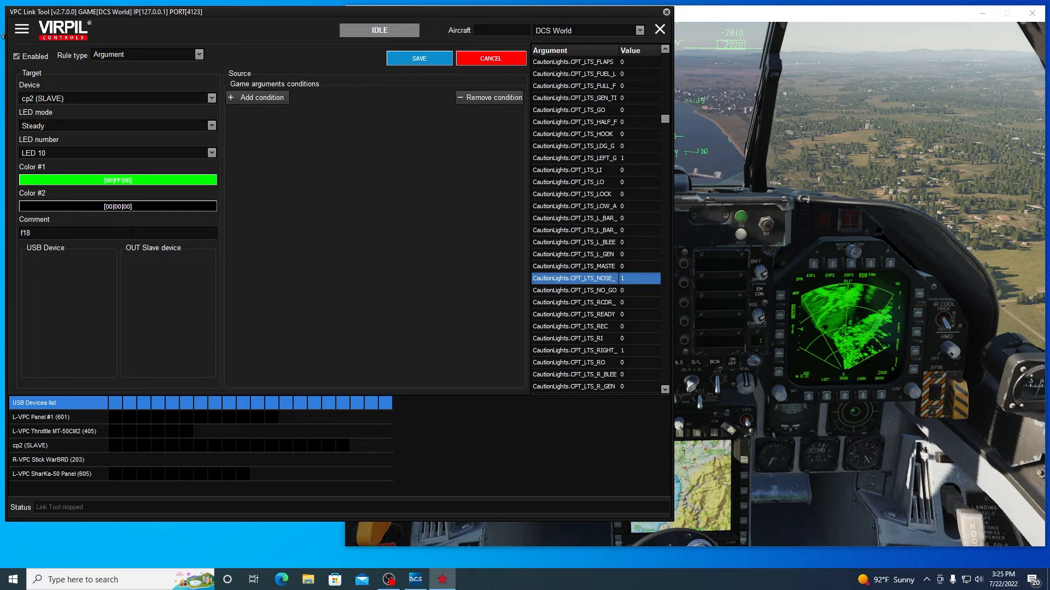
text(f18 lt gwar)
key(BackSpace)
text(e)
Add the condition that the CautionLights left gear argument (CPT_LTS_LEFT_GEAR) is Equal to 1, and save the LED 10 rule
click(241, 98)
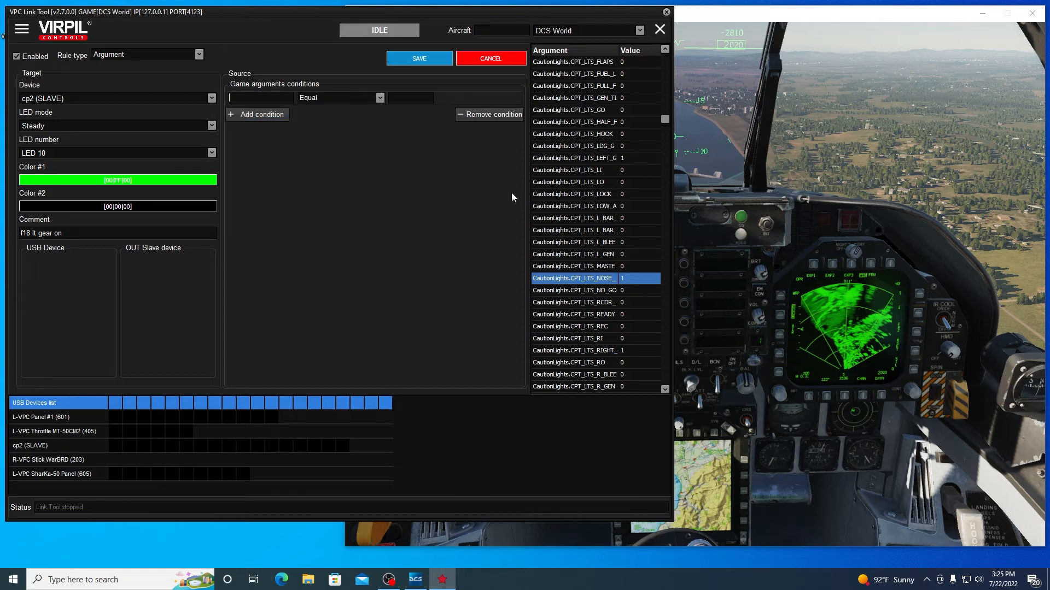
click(547, 158)
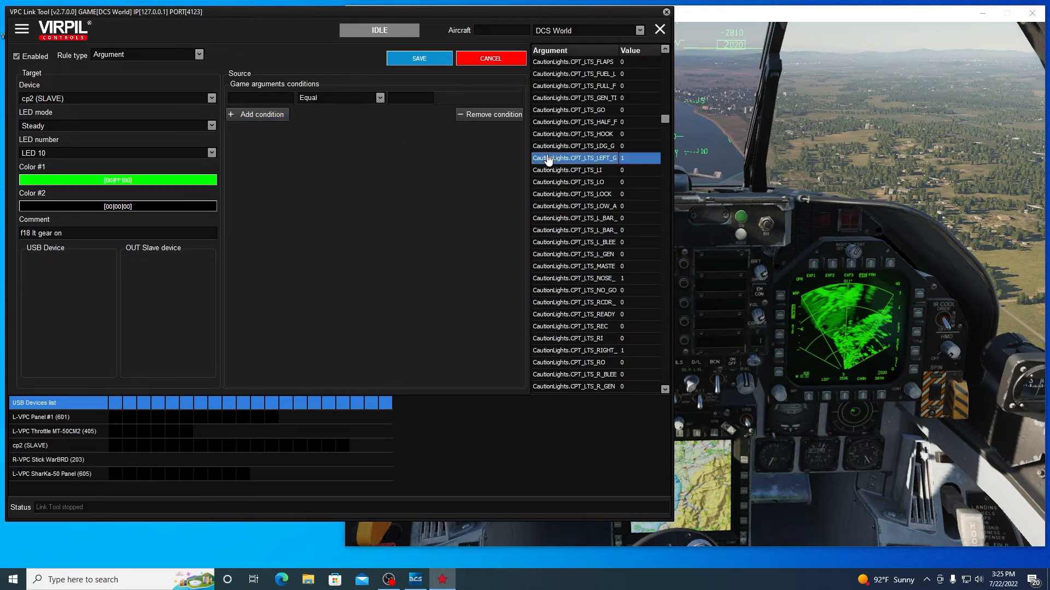
right_click(548, 158)
click(570, 164)
right_click(261, 96)
click(281, 145)
right_click(401, 99)
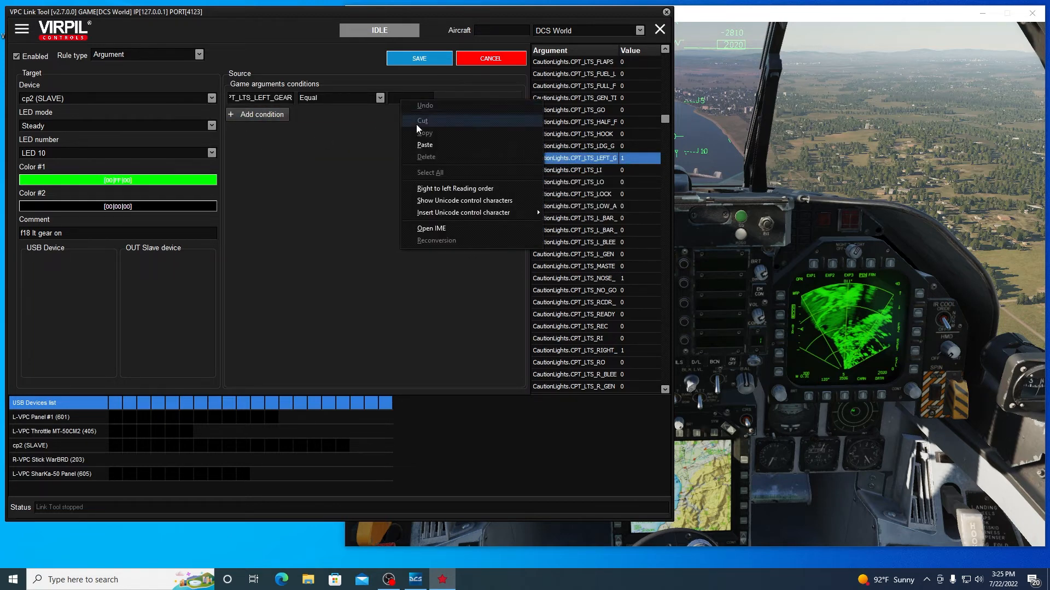
click(340, 144)
text(1)
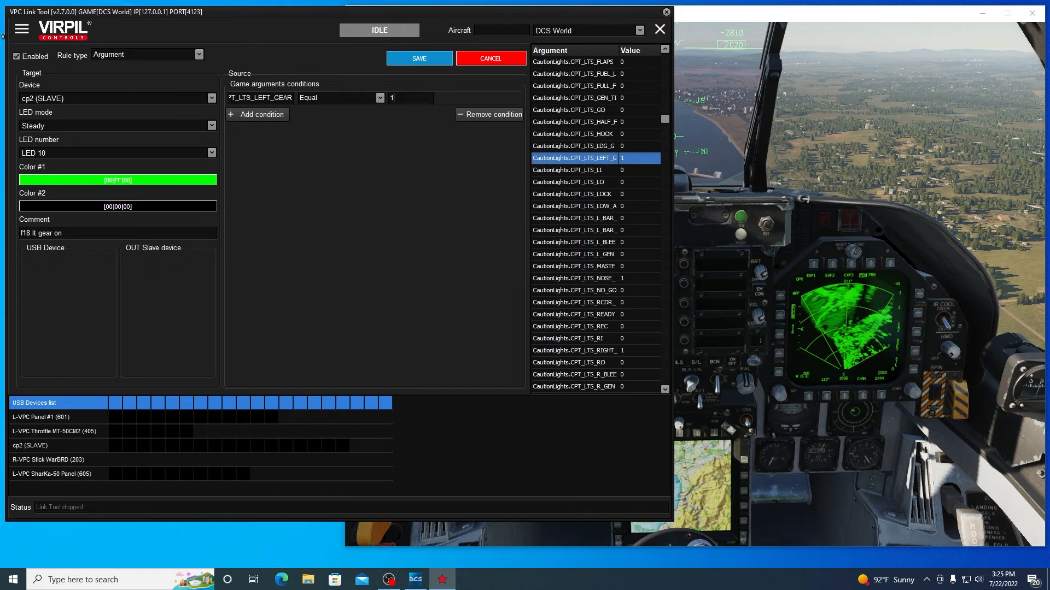
click(421, 58)
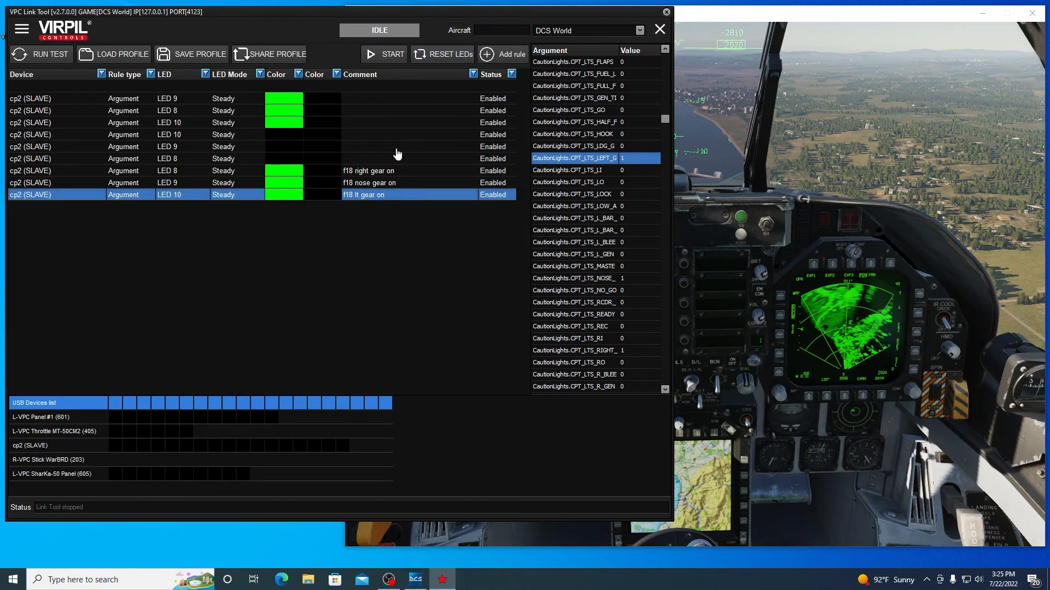
Review the colors and LED assignments of the three f18 gear-on rules
click(276, 173)
click(277, 184)
click(277, 196)
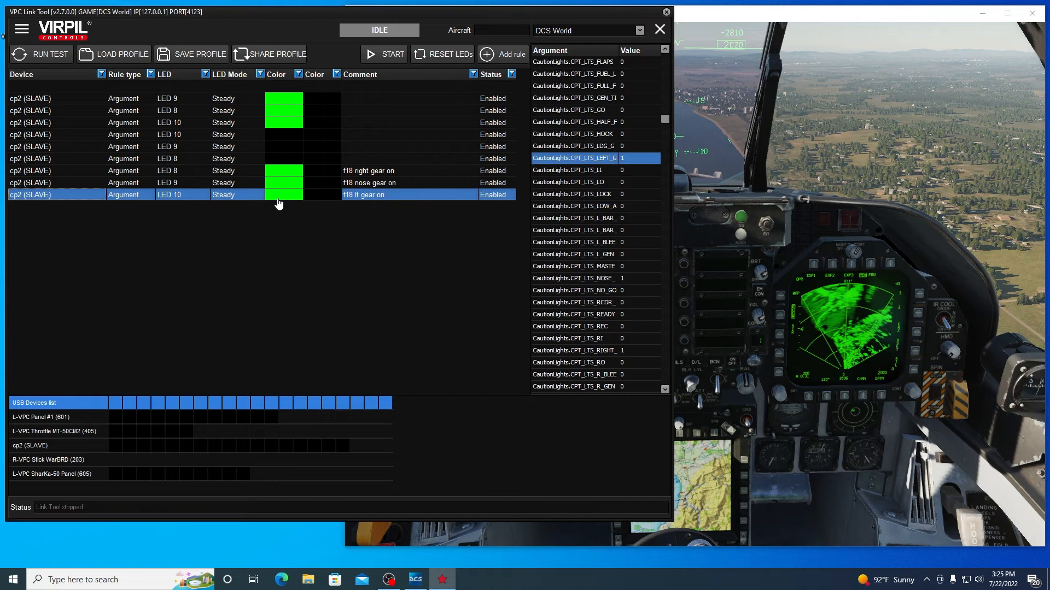
click(196, 171)
click(197, 183)
click(195, 196)
Add a steady argument rule for LED 8 on cp2 (SLAVE), leaving both colors at zero
click(507, 55)
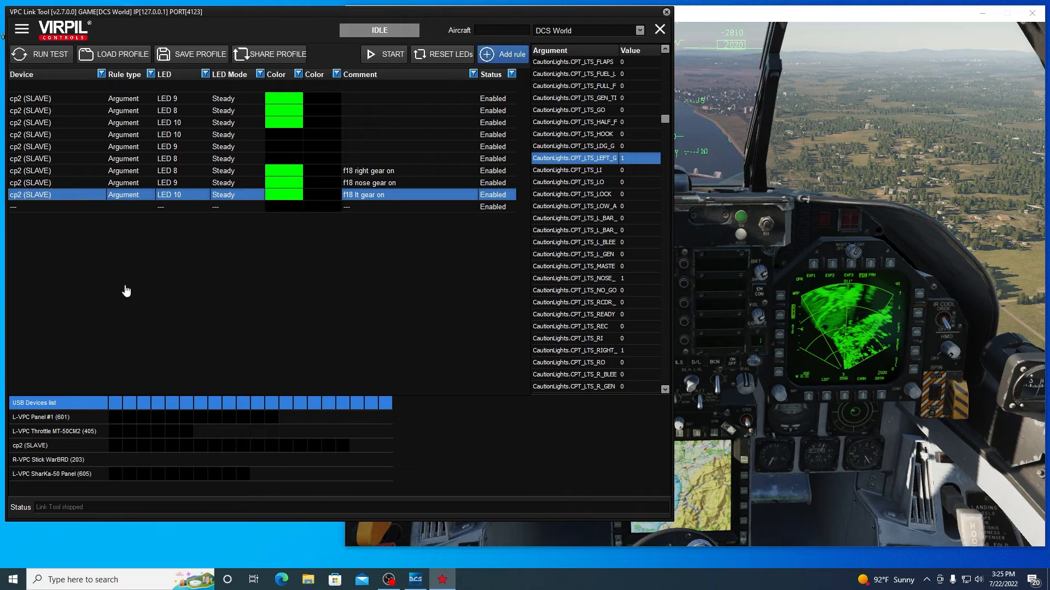
double_click(99, 208)
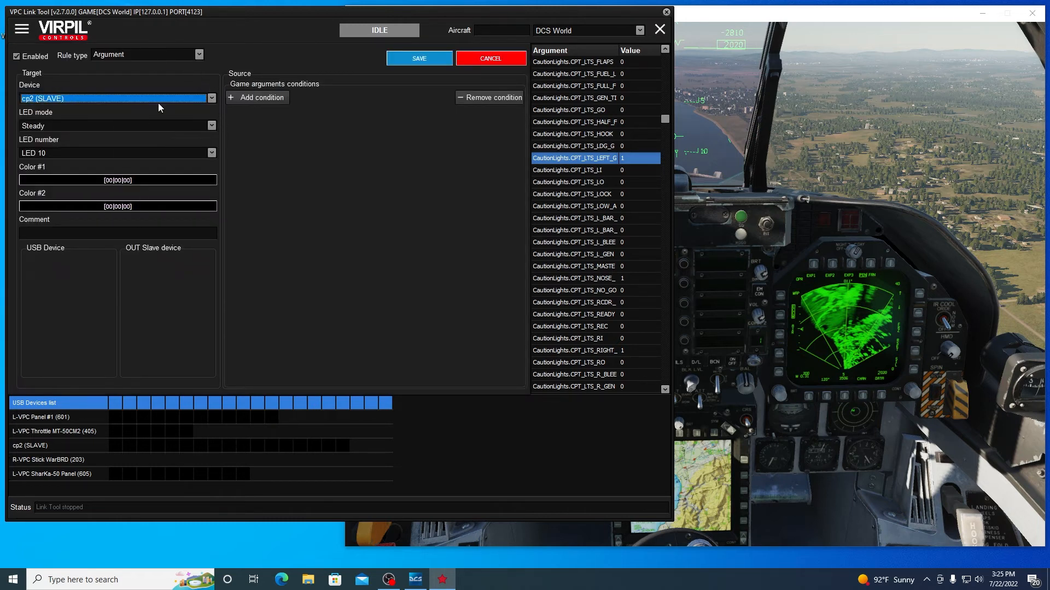
click(211, 150)
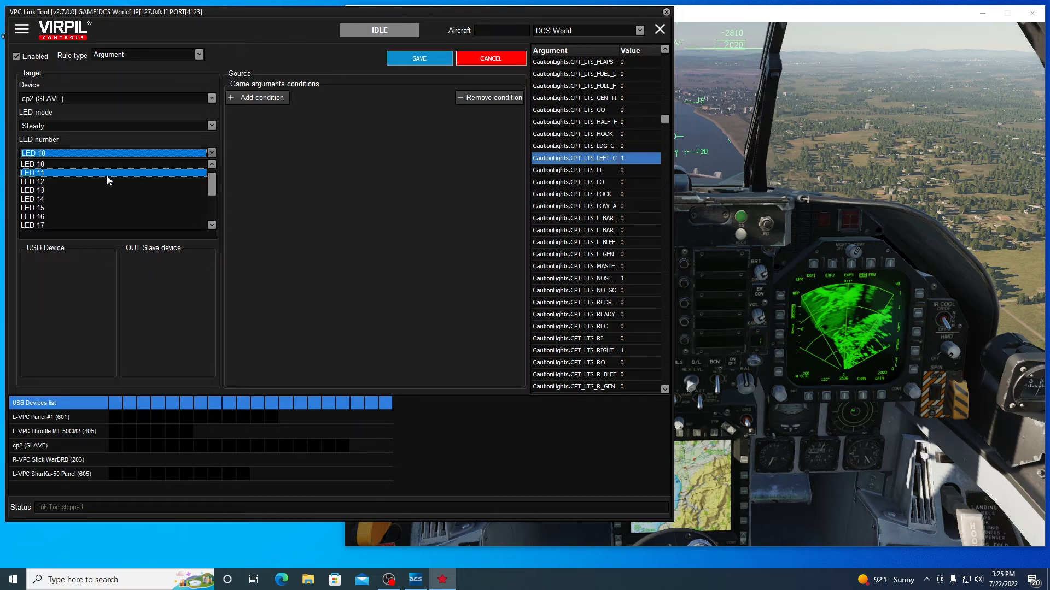
scroll(100, 184, down, 3)
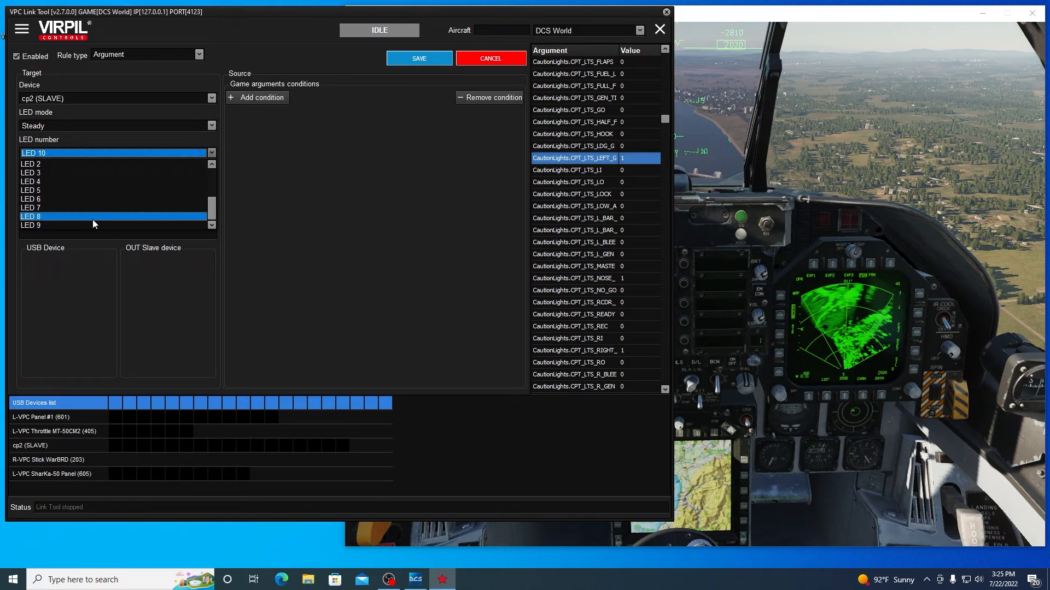
click(93, 221)
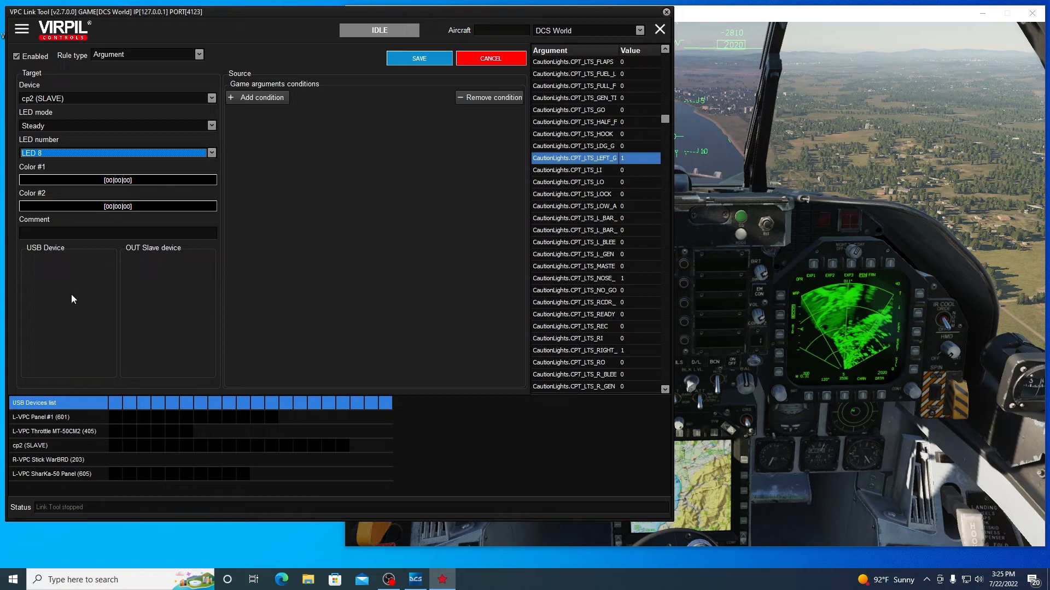
Add the condition that the CautionLights right gear argument (CPT_LTS_RIGHT_GEAR) is Equal to 0, and save the rule
click(256, 97)
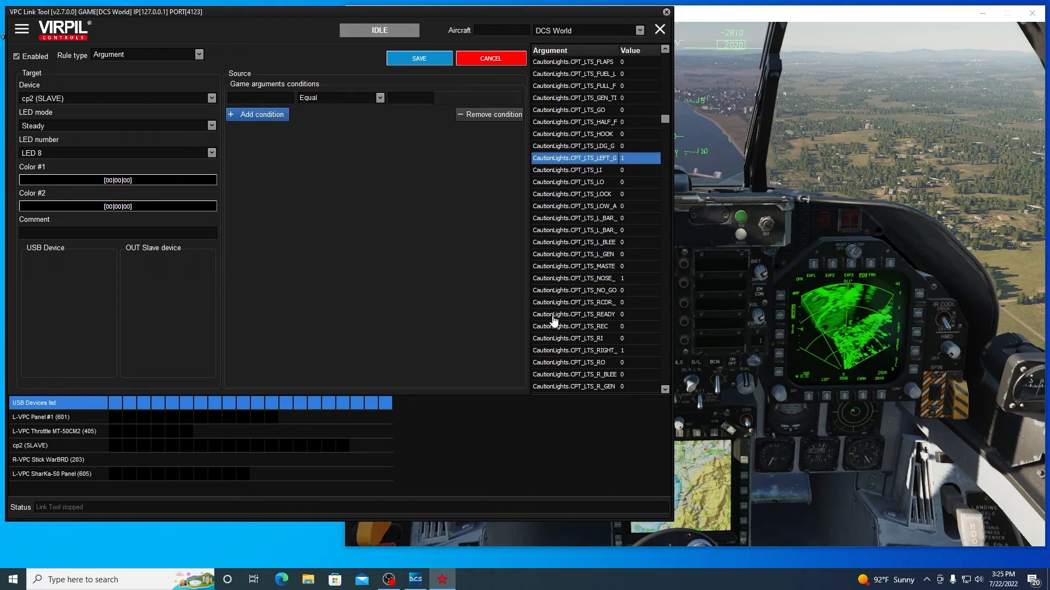
right_click(548, 351)
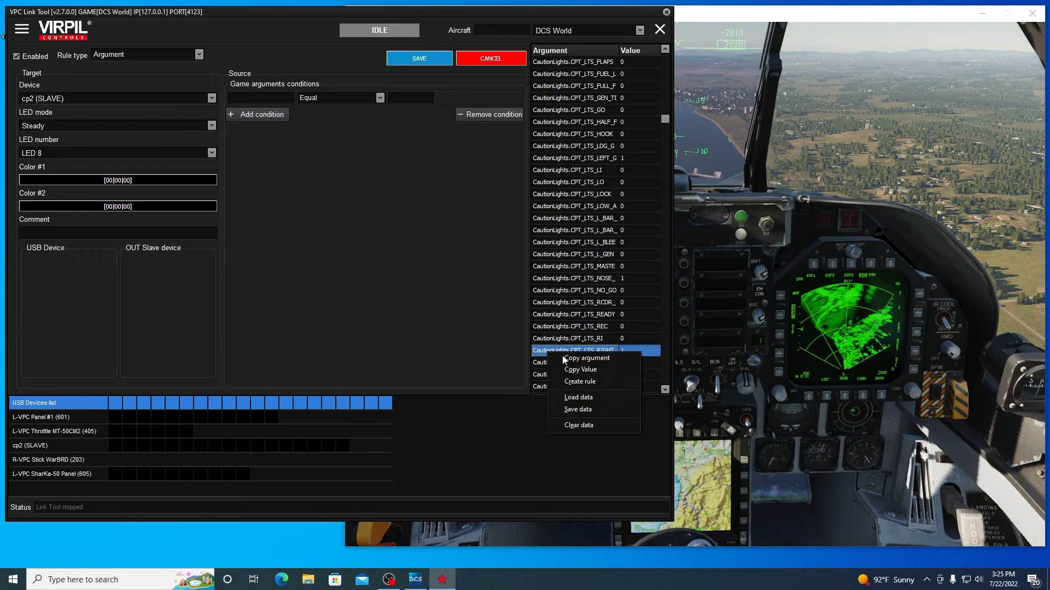
click(569, 358)
right_click(254, 98)
click(270, 137)
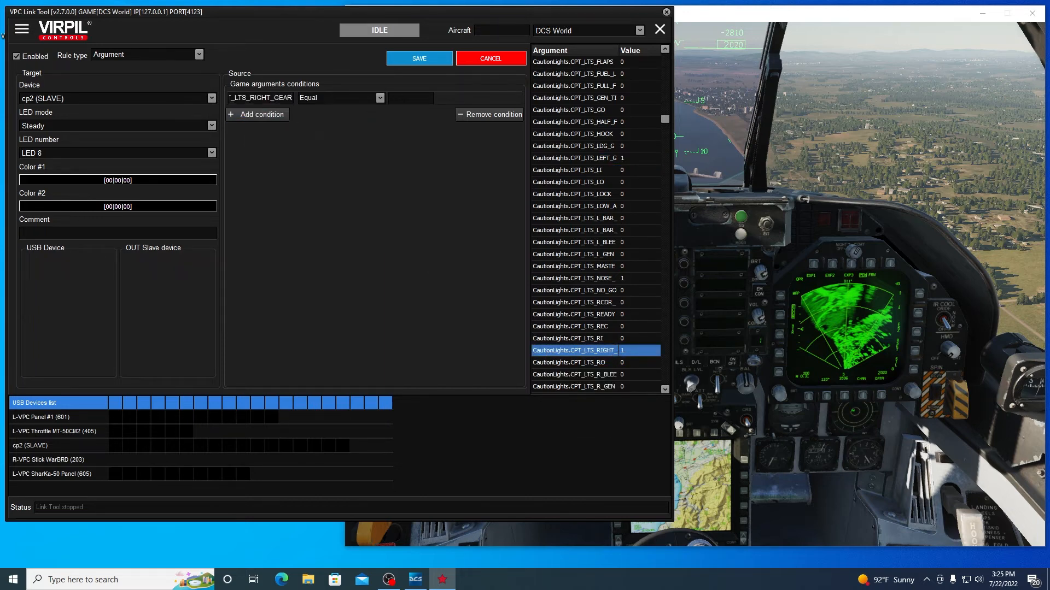
click(418, 58)
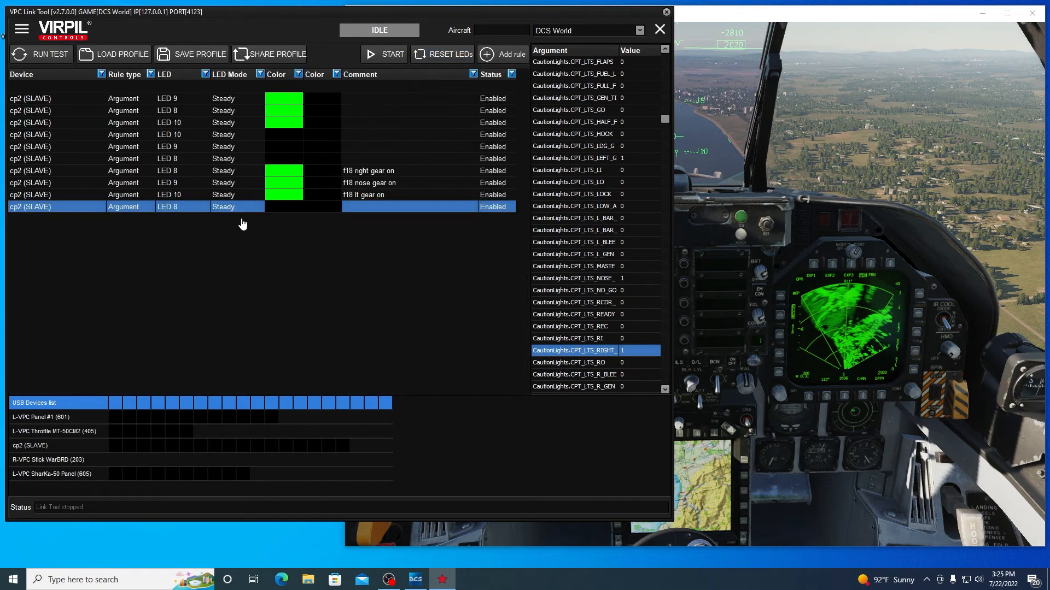
Duplicate the new uncommented LED 8 rule and open the copy for editing
right_click(137, 208)
click(164, 221)
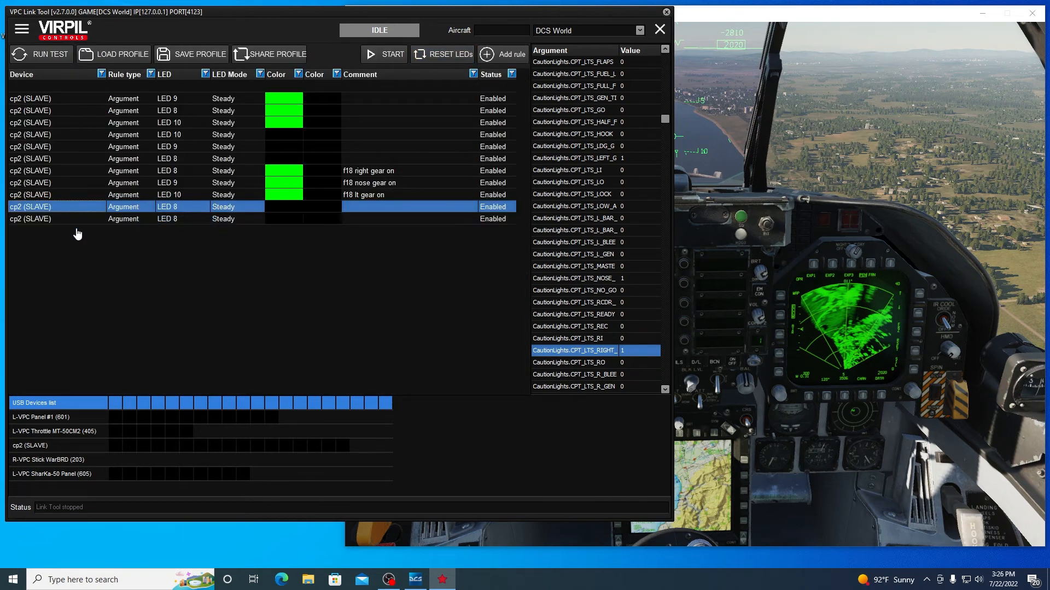
double_click(74, 222)
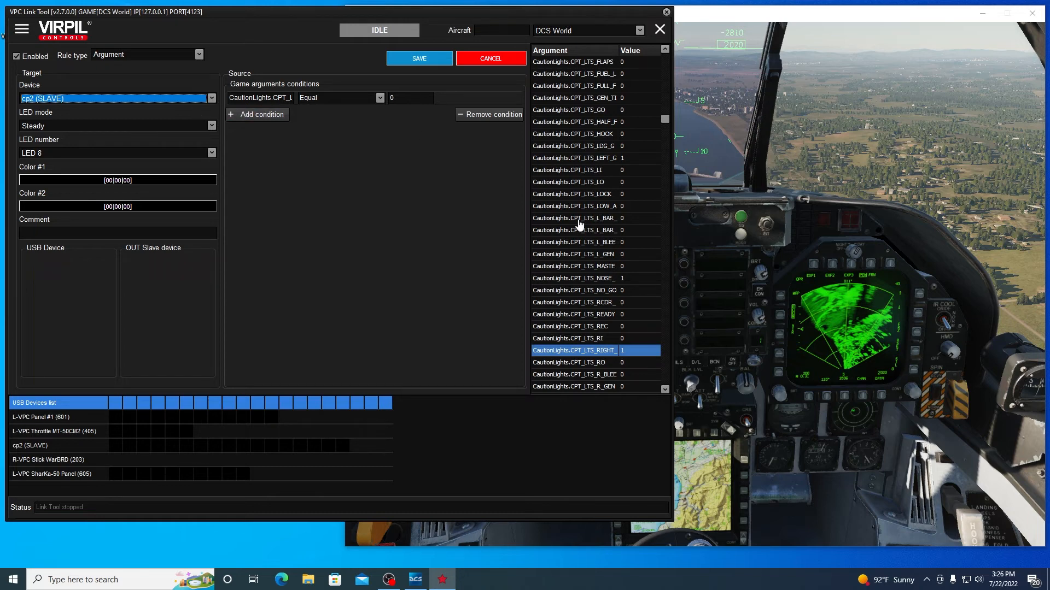
Replace the copied rule's condition argument with the CautionLights nose gear argument, enter the comment "f18 nose off", and save it
click(571, 280)
right_click(547, 279)
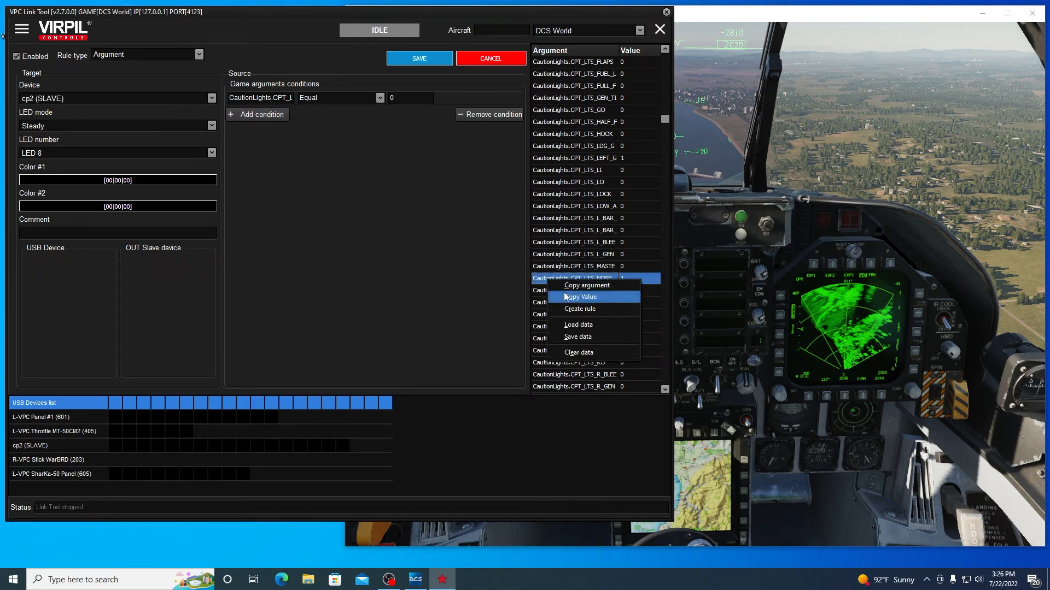
click(284, 98)
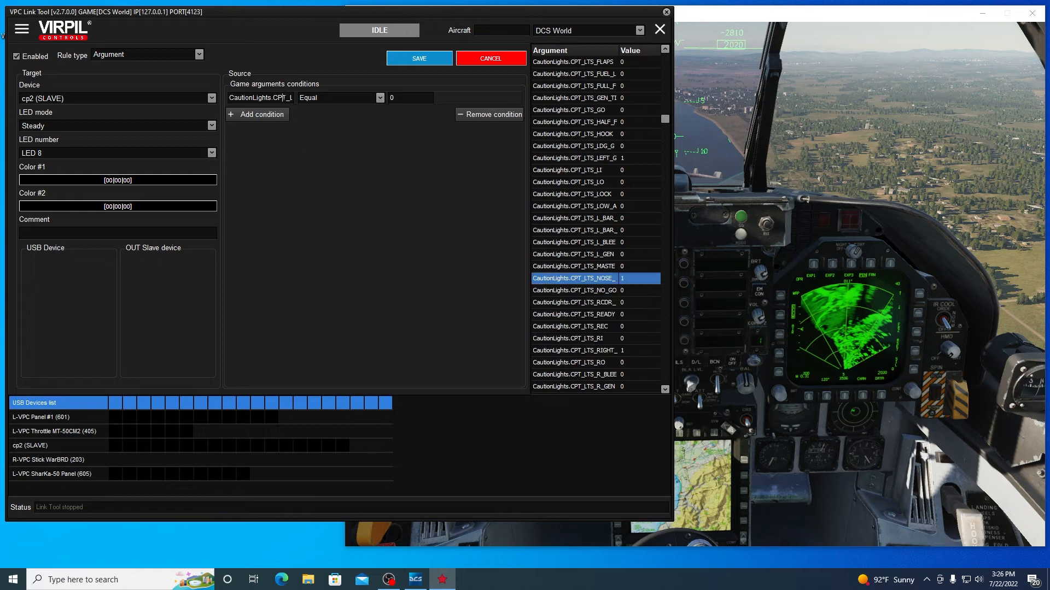
key(BackSpace)
key(BackSpace)
key(BackSpace)
key(BackSpace)
key(BackSpace)
key(BackSpace)
key(BackSpace)
key(BackSpace)
key(BackSpace)
key(BackSpace)
key(BackSpace)
key(BackSpace)
key(BackSpace)
key(BackSpace)
key(BackSpace)
key(BackSpace)
key(Delete)
key(Delete)
key(Delete)
key(Delete)
key(Delete)
key(Delete)
key(Delete)
key(Delete)
key(Delete)
key(Delete)
key(Delete)
right_click(242, 97)
click(266, 141)
text(f18 nose)
click(427, 58)
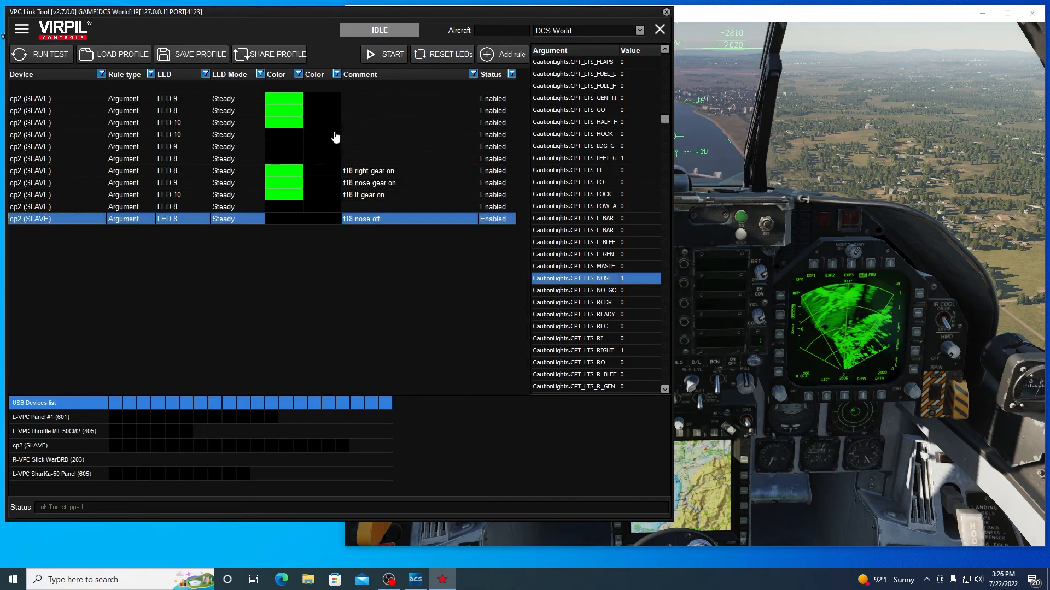
Duplicate the "f18 nose off" rule and set the copy's LED number to LED 10
right_click(95, 224)
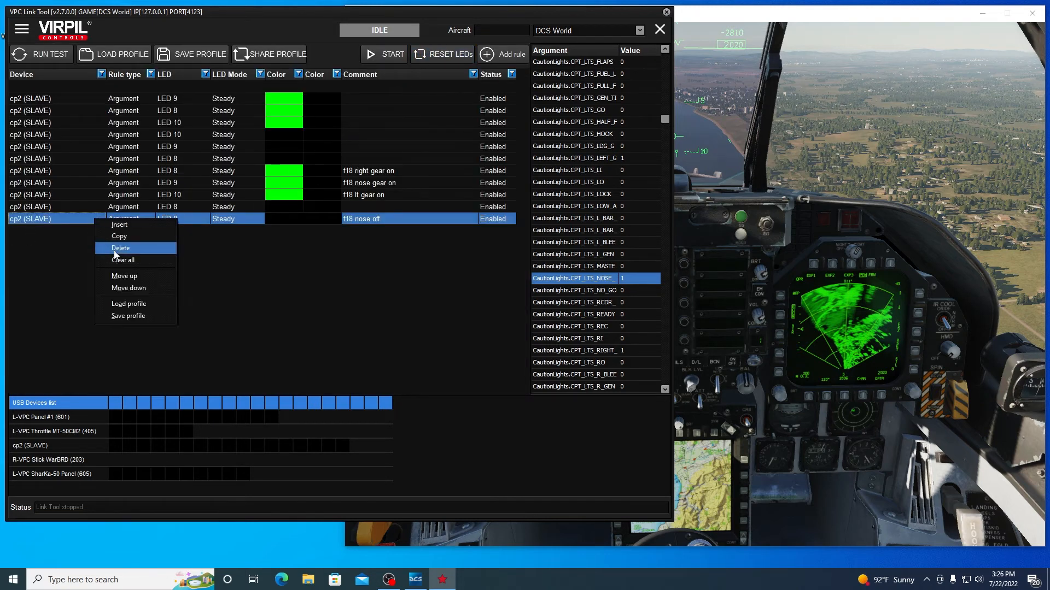
click(116, 236)
double_click(108, 232)
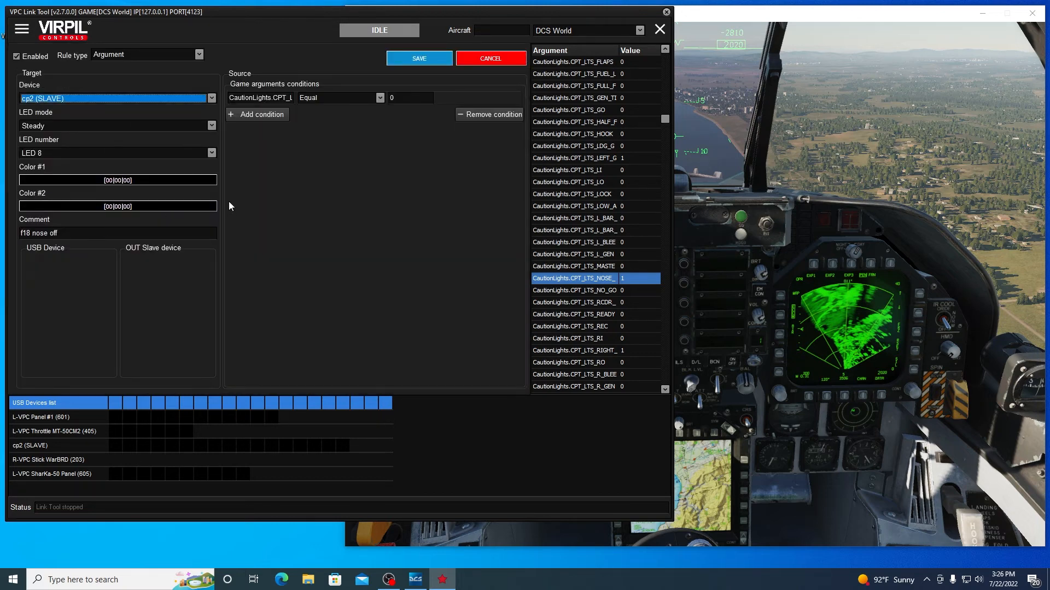
click(211, 154)
scroll(206, 186, up, 2)
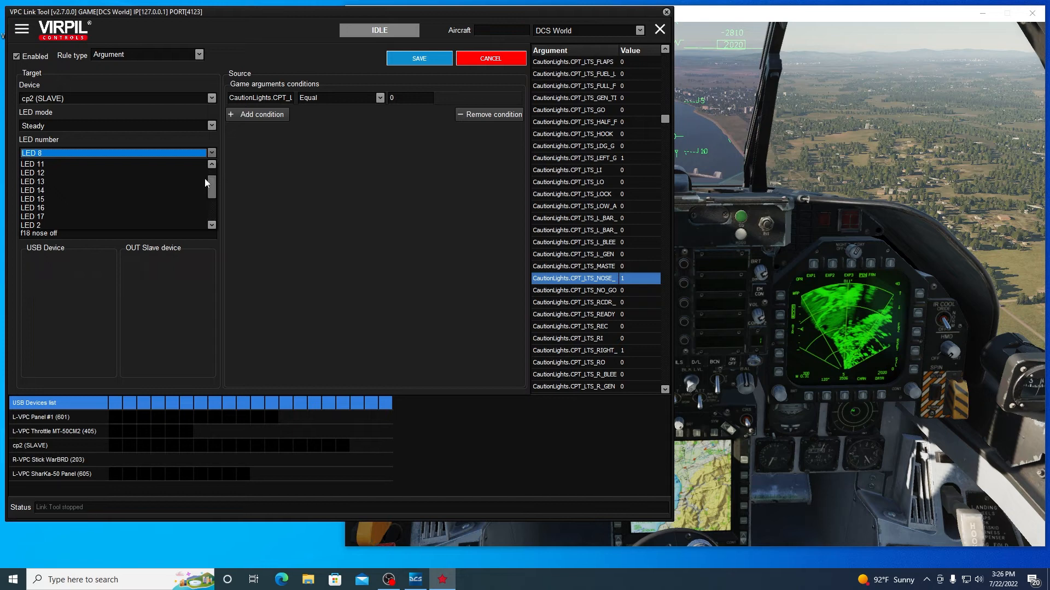
click(124, 173)
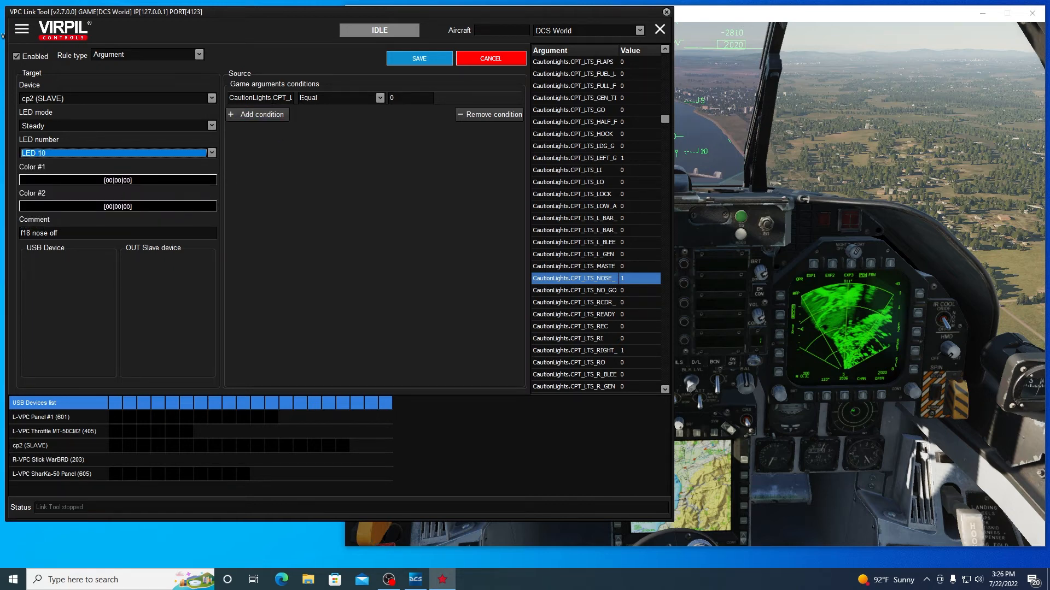
Replace the LED 10 copy's condition argument with the CautionLights left gear argument (CPT_LTS_LEFT_GEAR), and save the rule
drag(289, 97, 238, 98)
key(BackSpace)
key(Delete)
key(Delete)
key(Delete)
key(Delete)
key(Delete)
key(Delete)
key(Delete)
key(Delete)
key(Delete)
key(Delete)
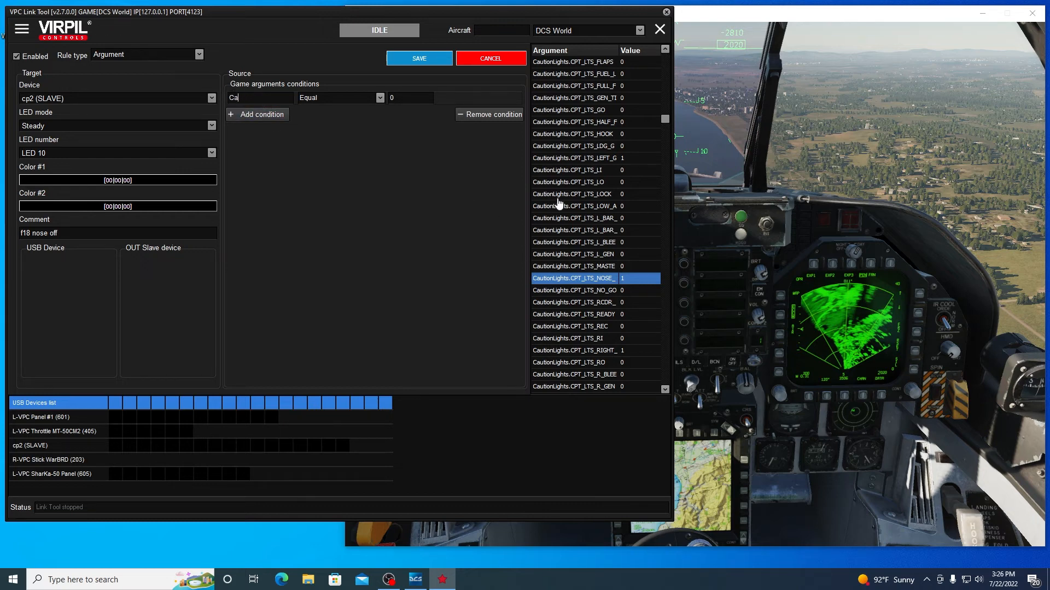
right_click(556, 157)
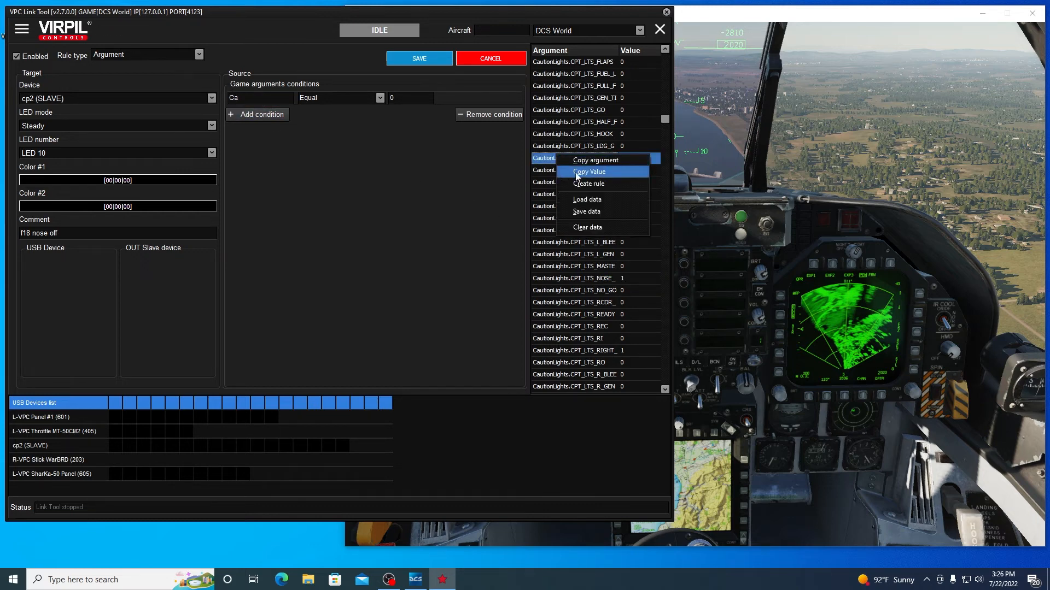
click(564, 161)
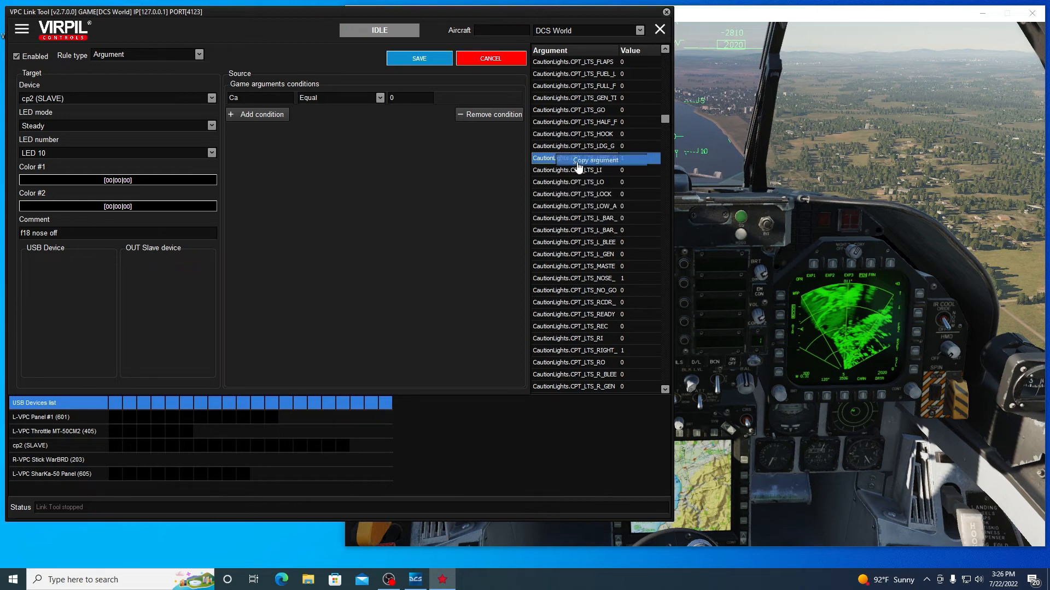
right_click(245, 99)
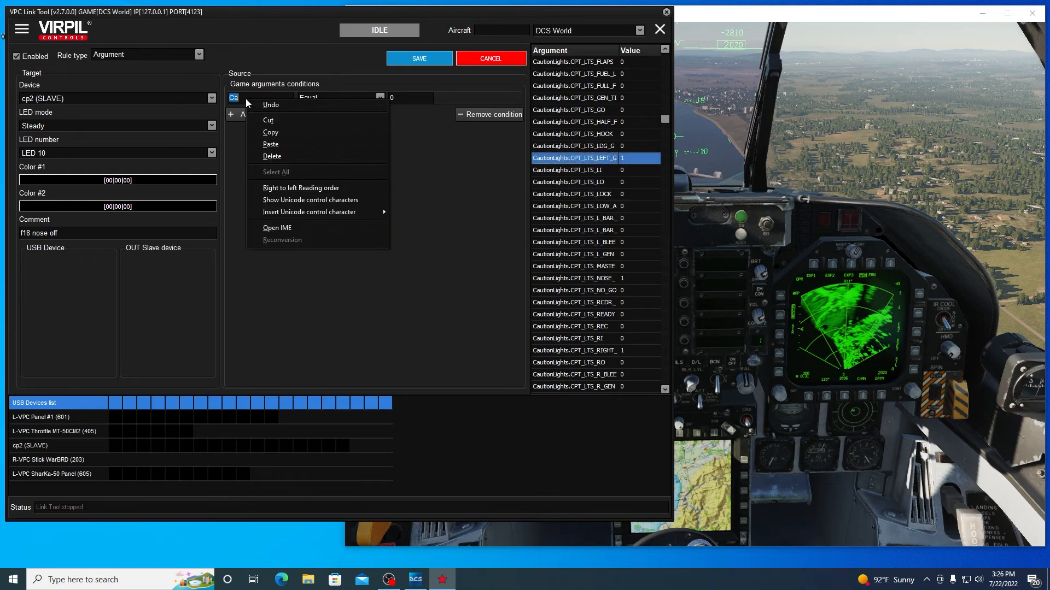
click(271, 145)
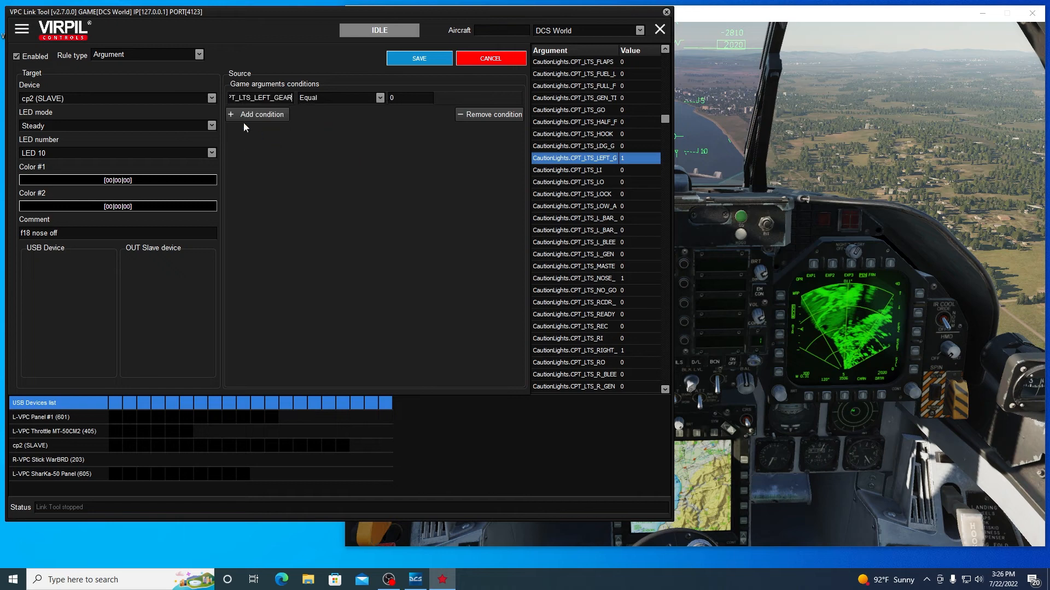
click(419, 60)
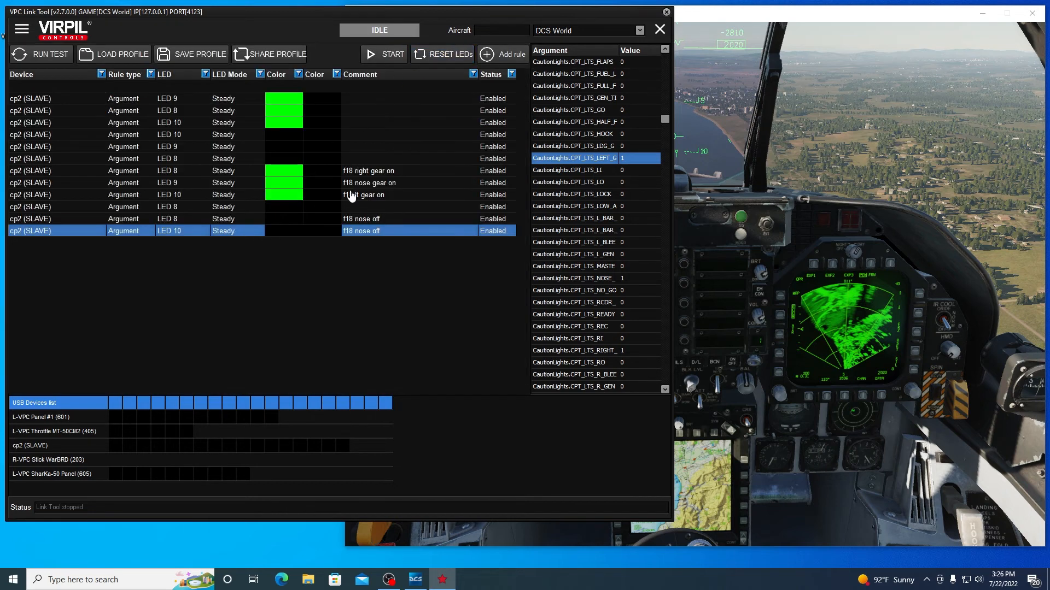
Start the link, switch to Digital Combat Simulator and retract the landing gear to test the gear-off rules
click(377, 54)
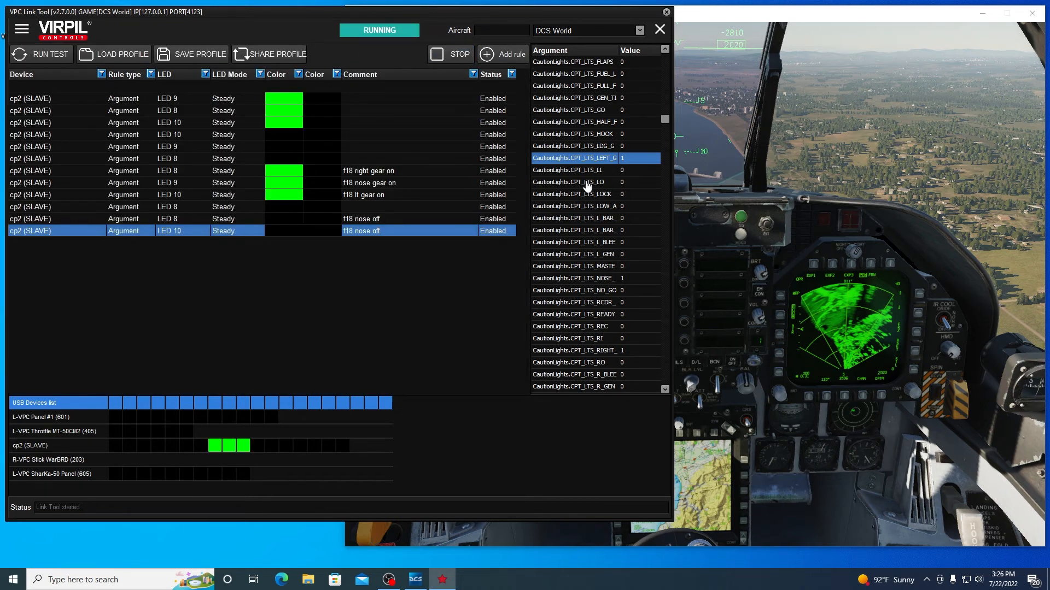
click(742, 189)
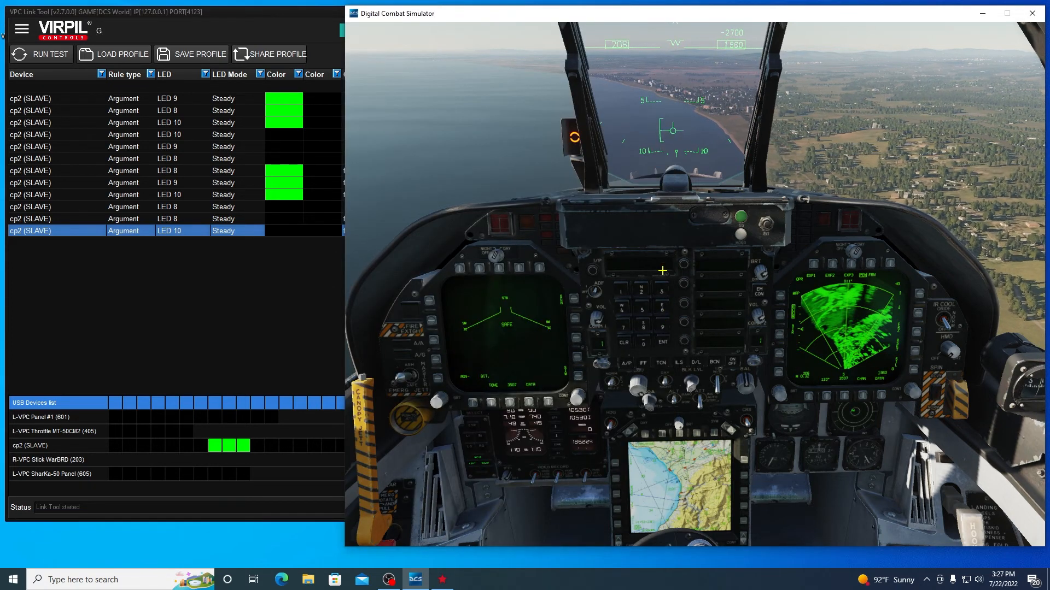
key(g)
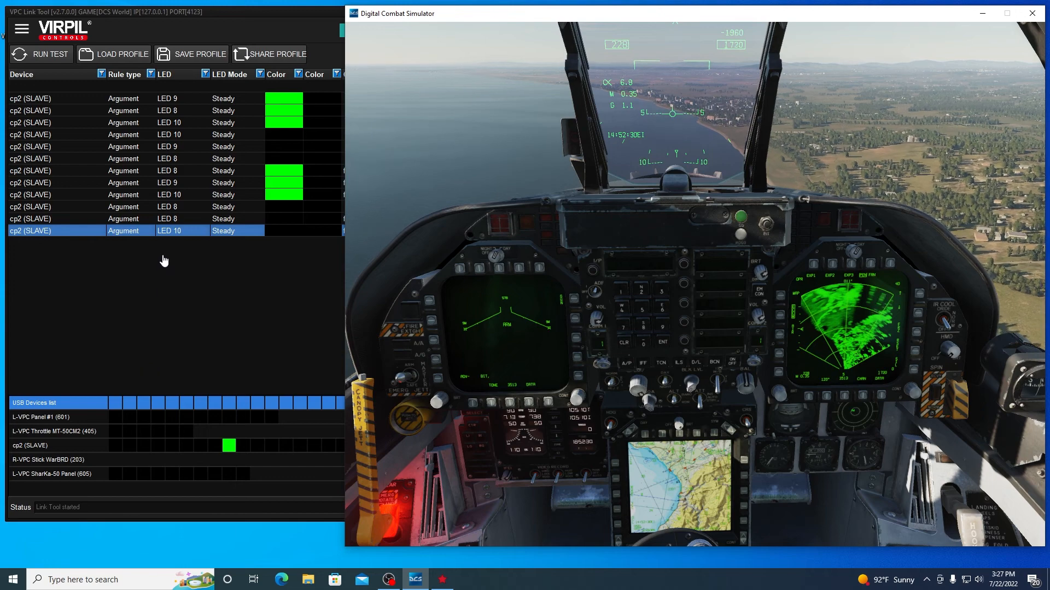
Change the uncommented LED 8 gear-off rule to LED 9 and save it
click(186, 219)
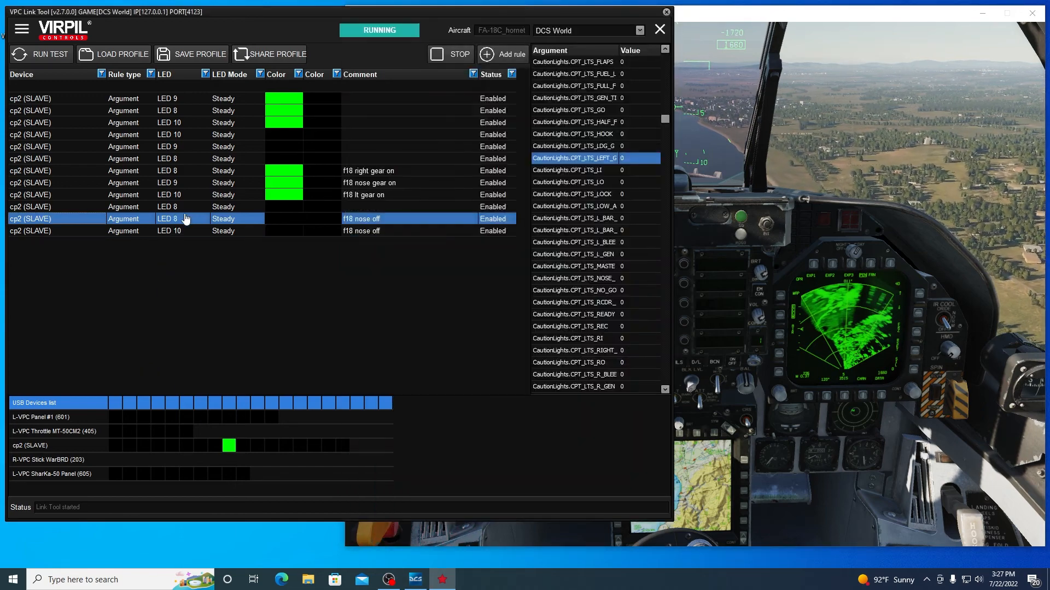
click(186, 210)
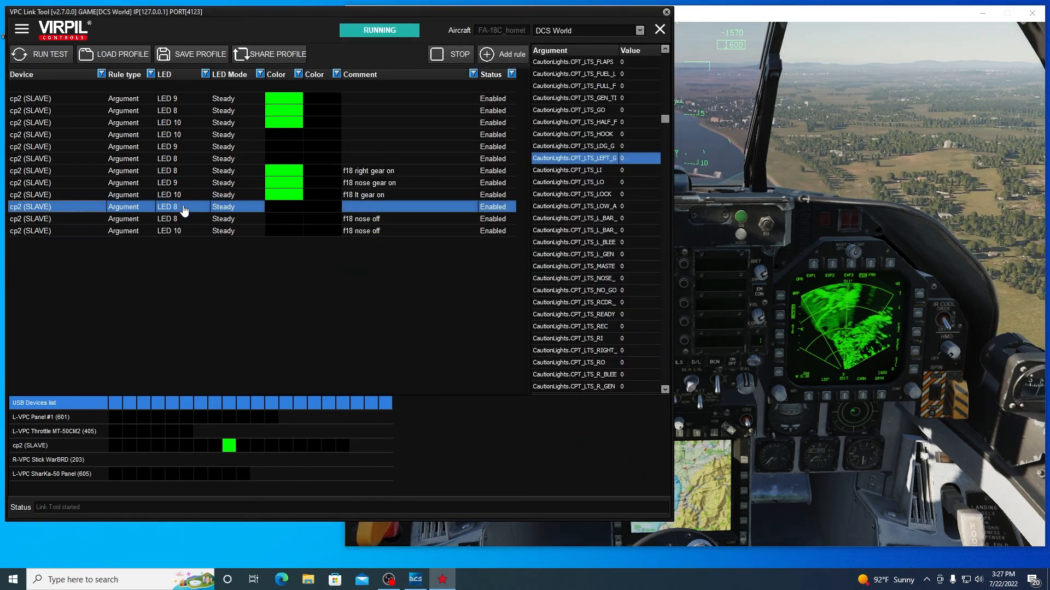
double_click(184, 211)
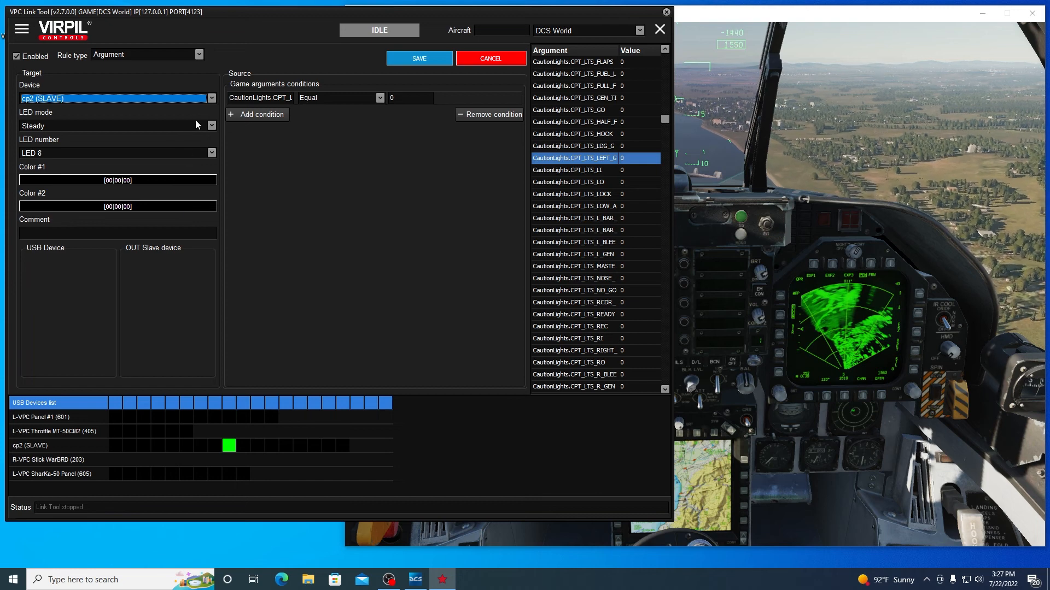
click(211, 153)
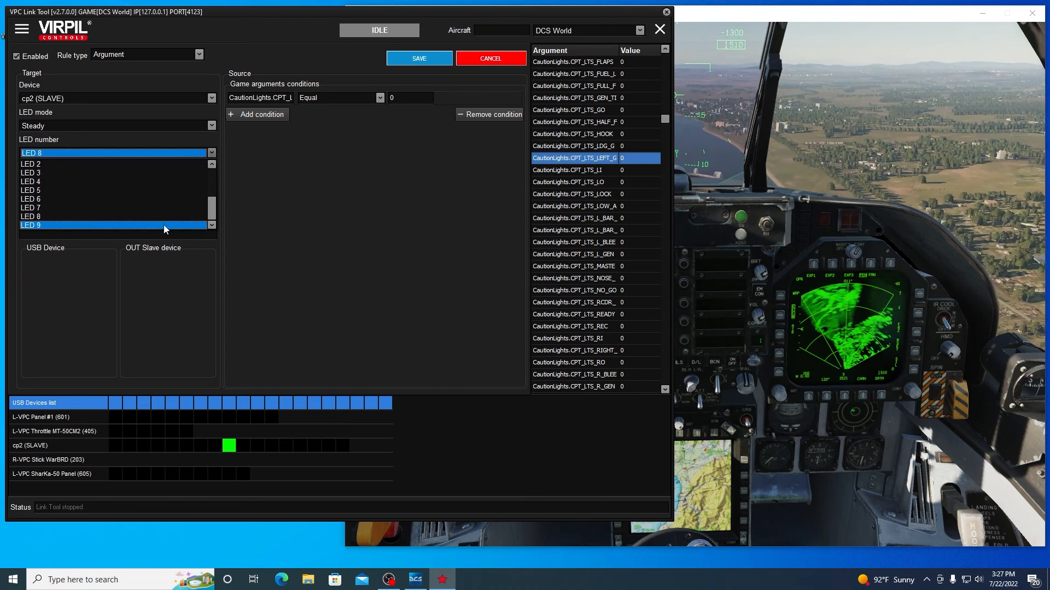
click(163, 224)
click(401, 63)
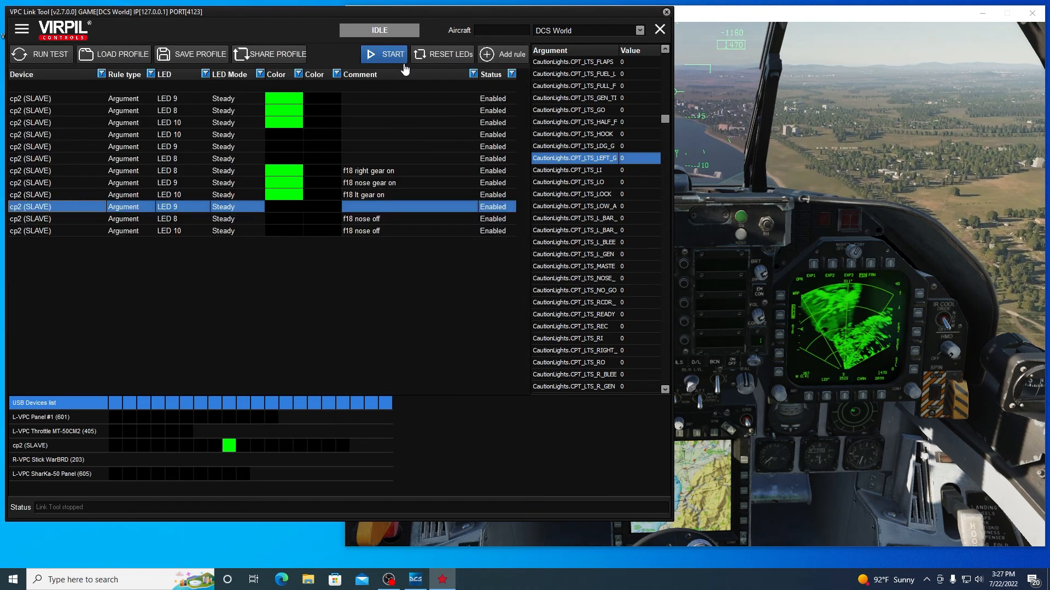
Restart the link and extend the landing gear in Digital Combat Simulator to test the gear-on LEDs
click(392, 57)
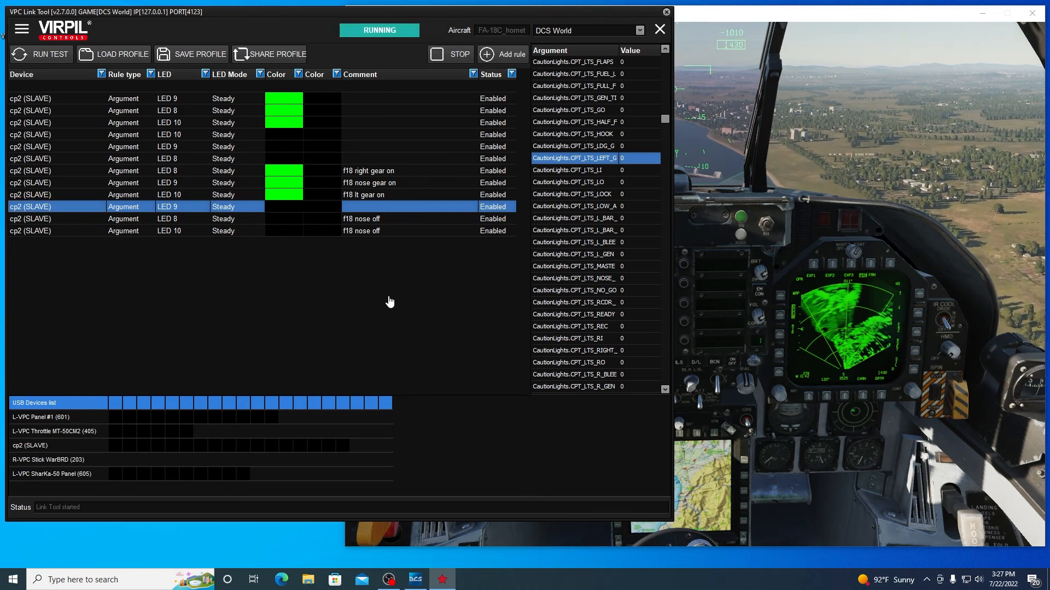
click(715, 348)
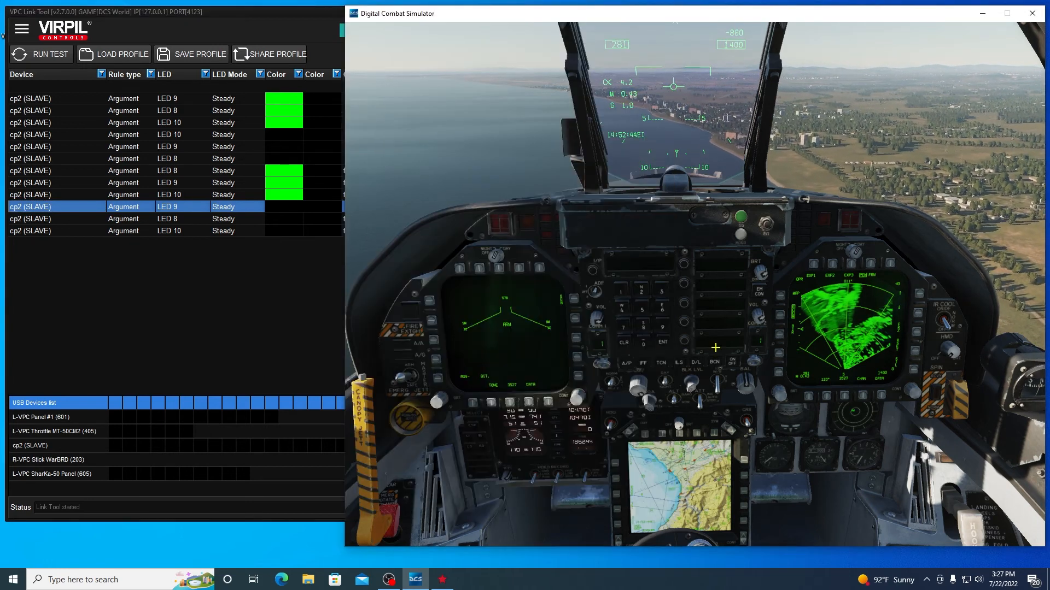
key(g)
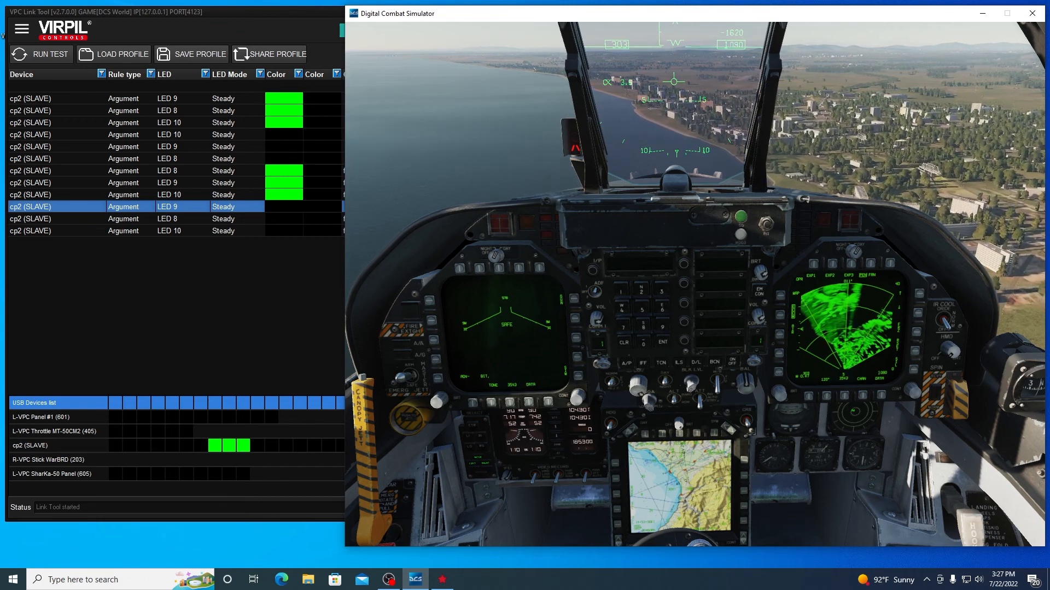
Pause the flight in Digital Combat Simulator, return to VPC Link Tool and look through the CautionLights entries in the argument list
click(263, 323)
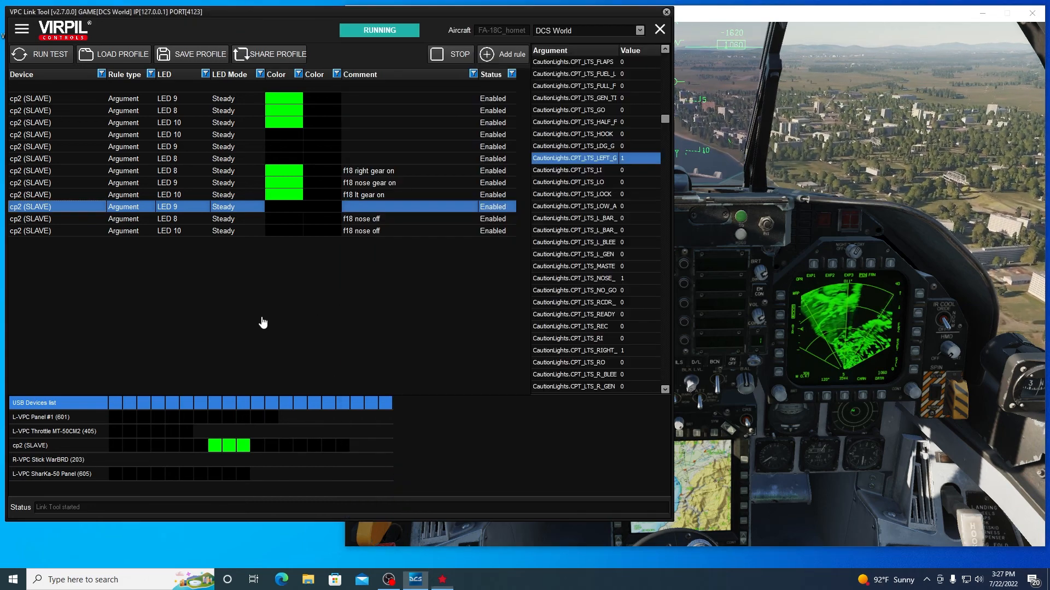
click(795, 298)
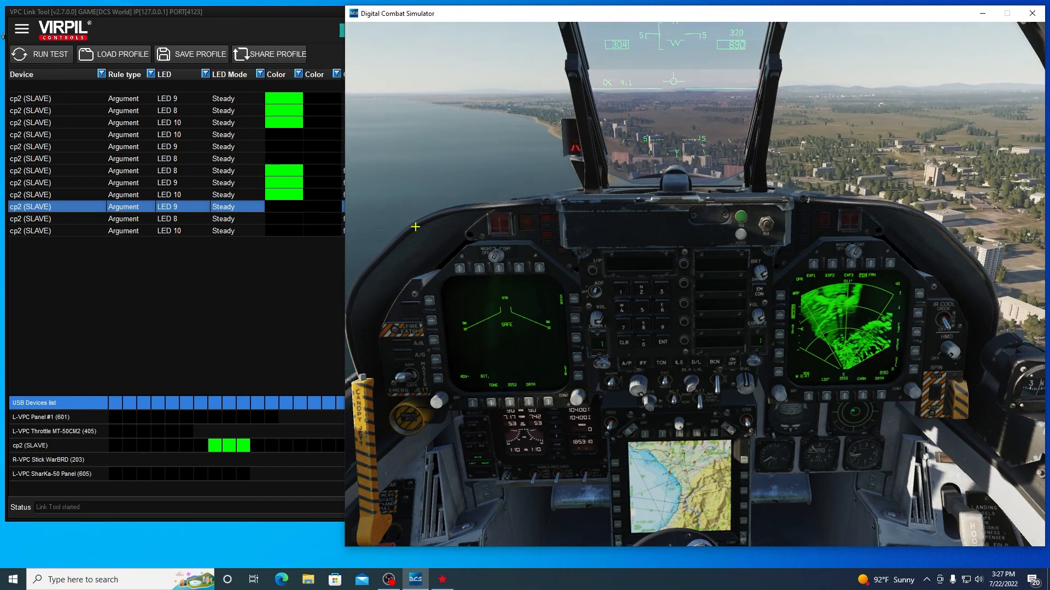
key(Pause)
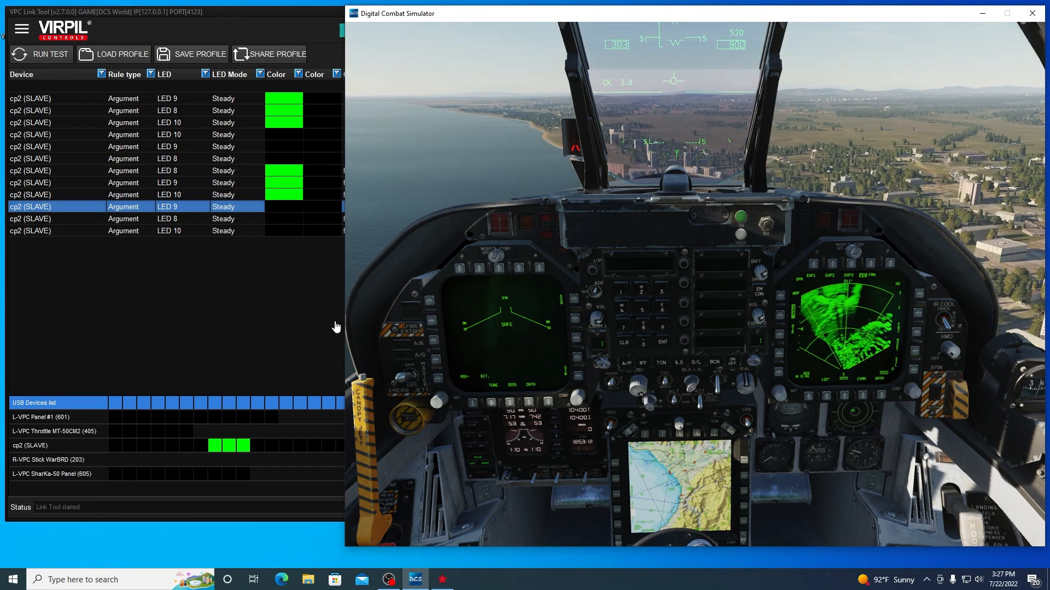
click(284, 323)
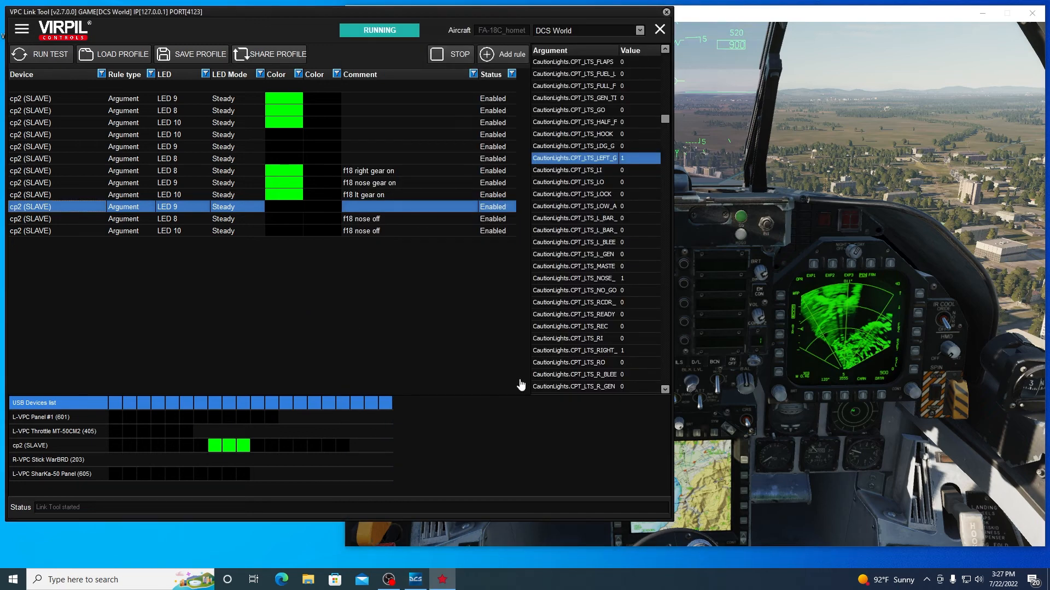
click(584, 267)
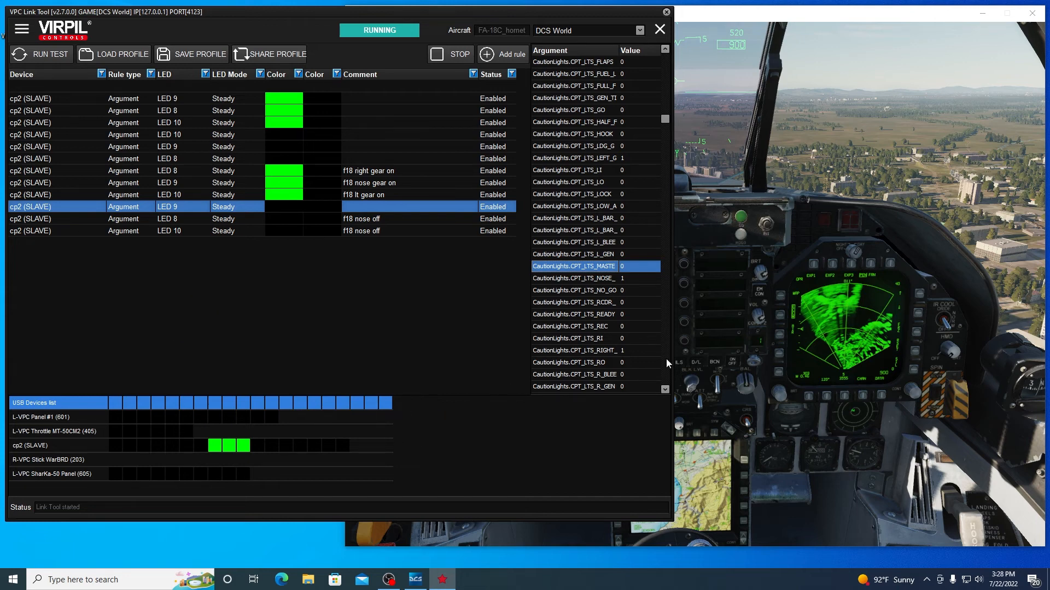
scroll(598, 307, down, 10)
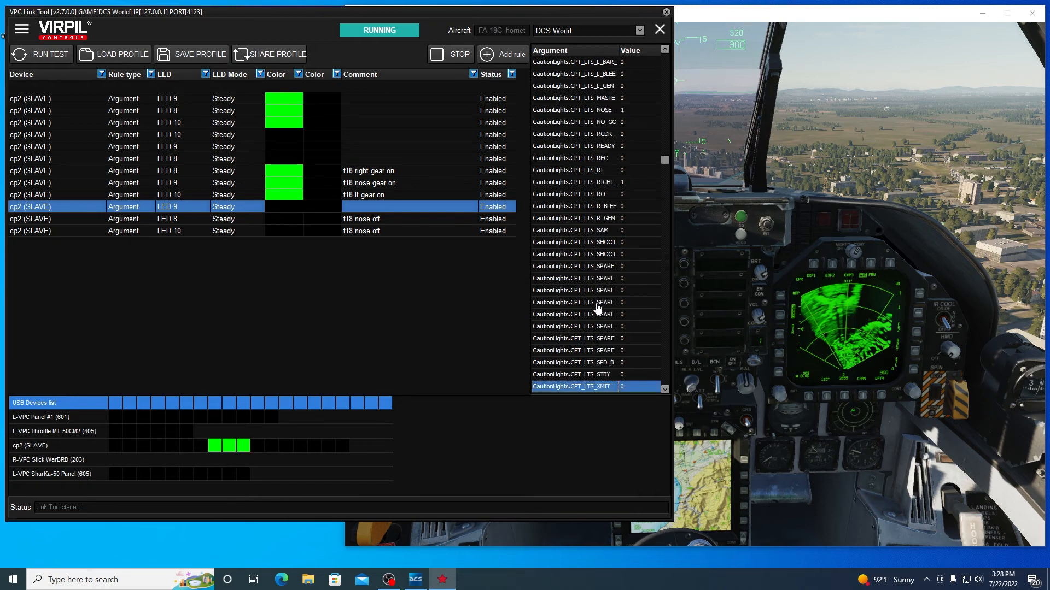
scroll(612, 360, up, 14)
Switch to Digital Combat Simulator, turn on the A/A master mode, and return to VPC Link Tool
click(777, 210)
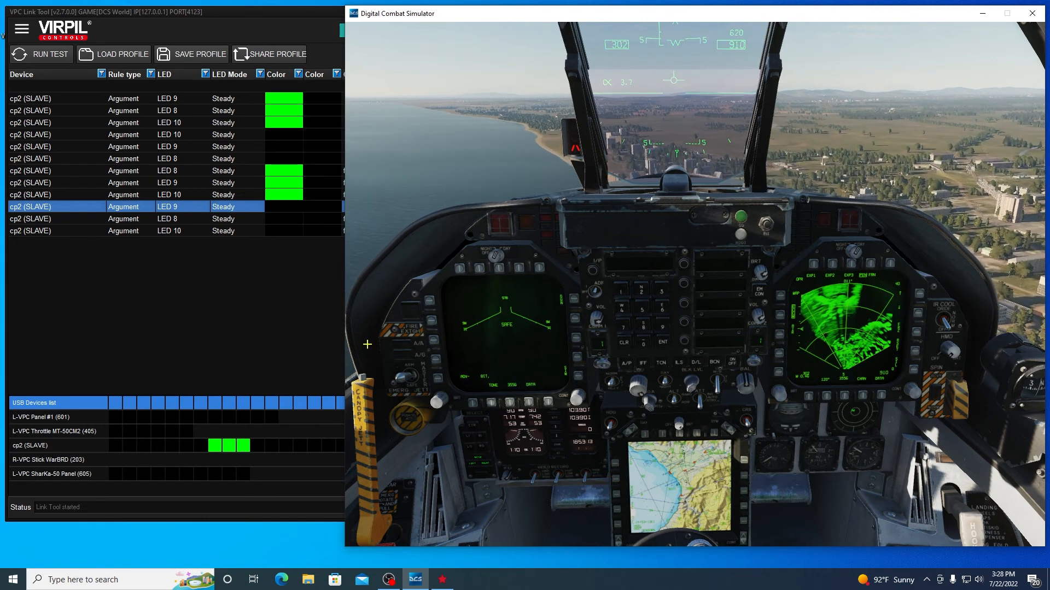
click(406, 343)
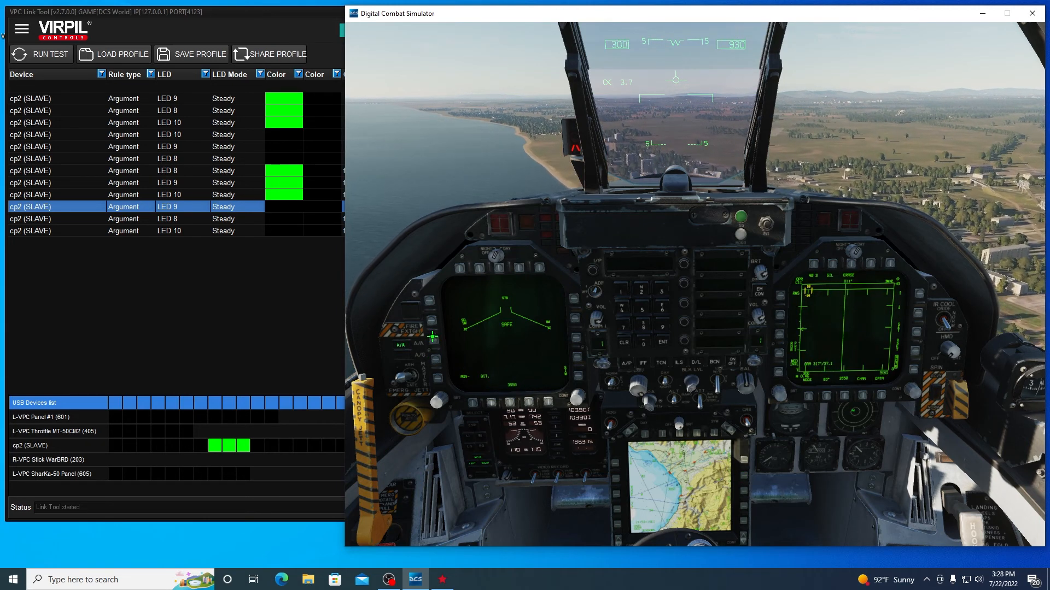
click(291, 302)
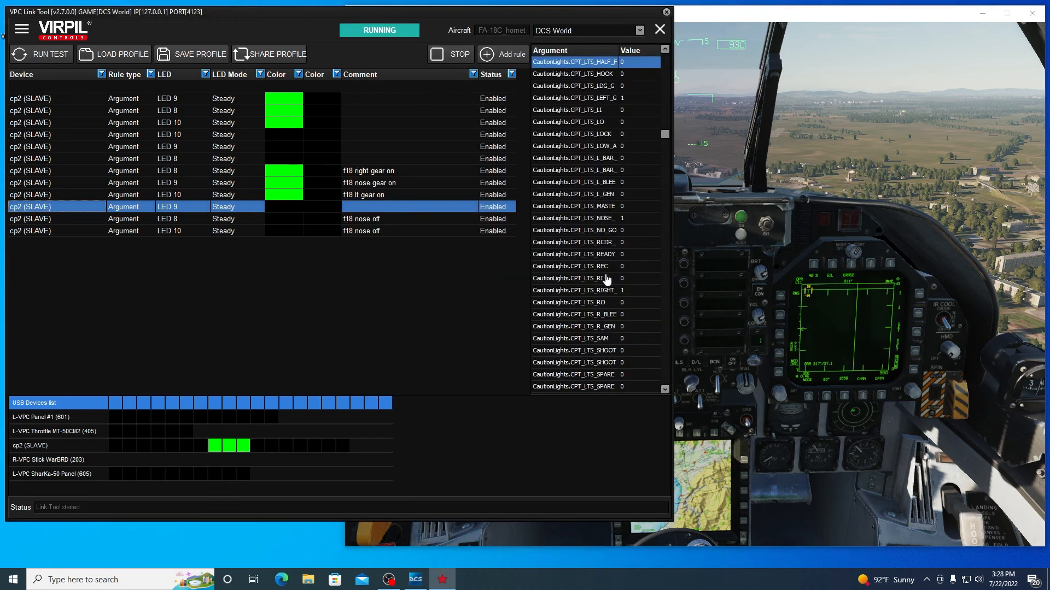
Find CautionLights.CPT_LTS_AA in the argument list and copy the argument name
scroll(601, 253, up, 2)
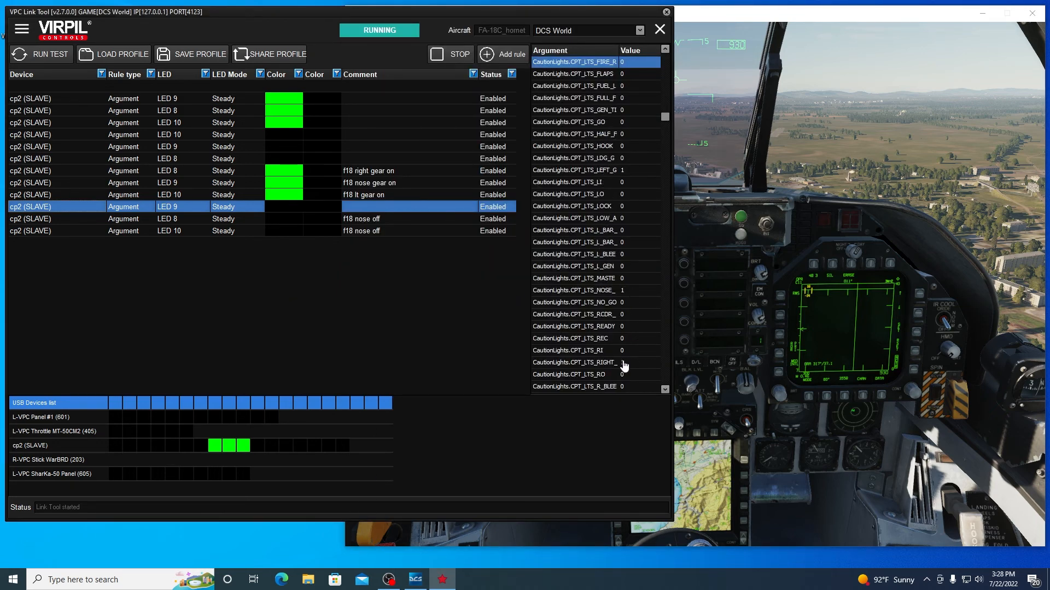
key(Down)
key(Down)
key(Down)
key(Down)
key(Down)
key(Down)
key(Down)
key(Down)
key(Down)
key(Down)
key(Down)
key(Down)
key(Down)
key(Down)
key(Down)
key(Down)
key(Down)
key(Down)
key(Down)
key(Down)
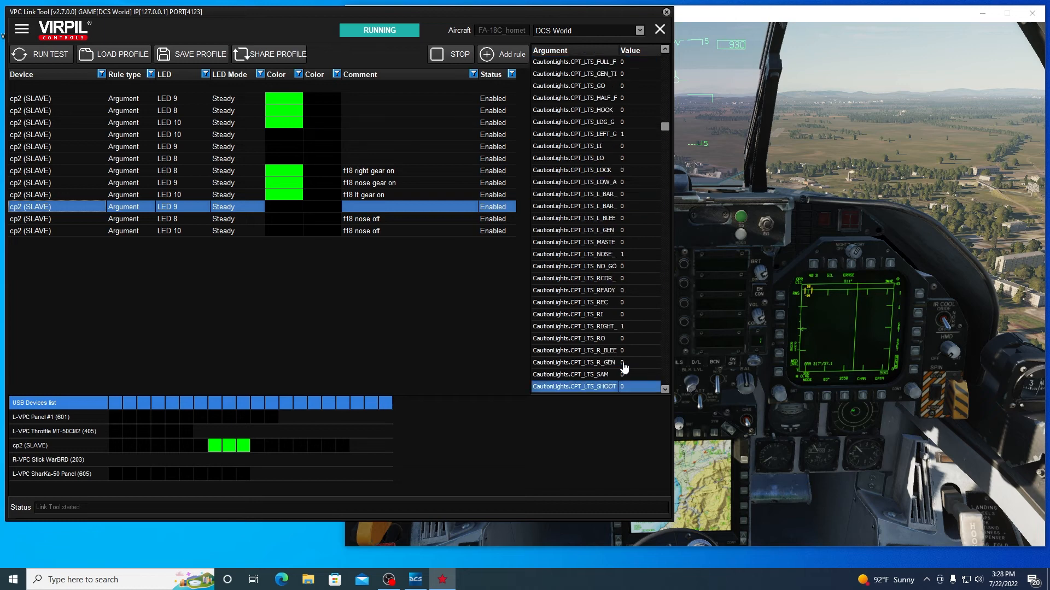
key(Up)
key(Up)
key(Up)
key(Up)
key(Up)
key(Up)
key(Up)
key(Up)
key(Up)
key(Up)
key(Up)
key(Up)
key(Up)
key(Up)
key(Up)
key(Up)
key(Up)
key(Up)
key(Up)
key(Up)
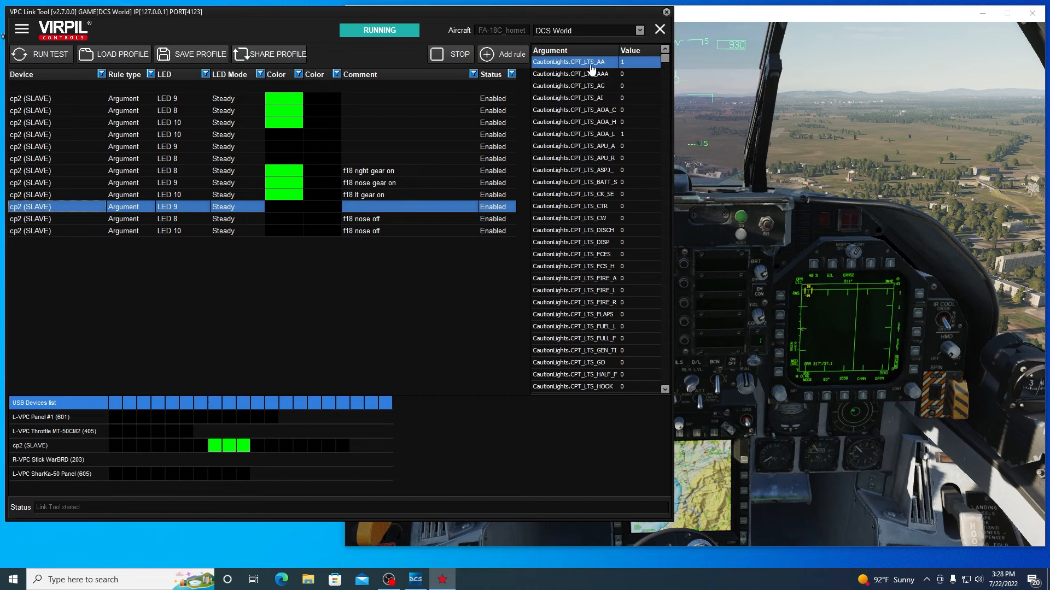
right_click(553, 63)
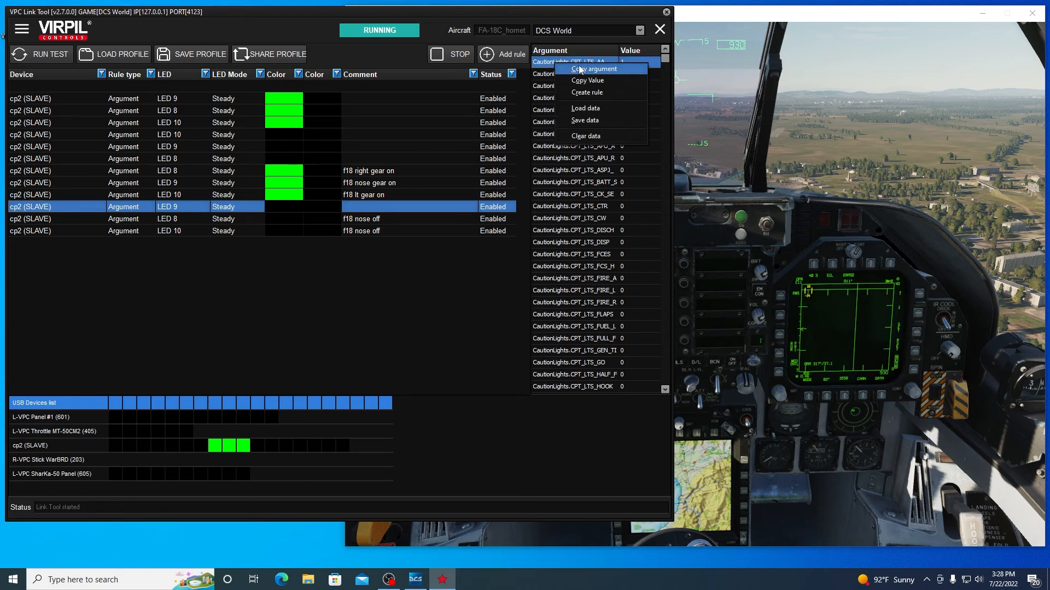
click(576, 71)
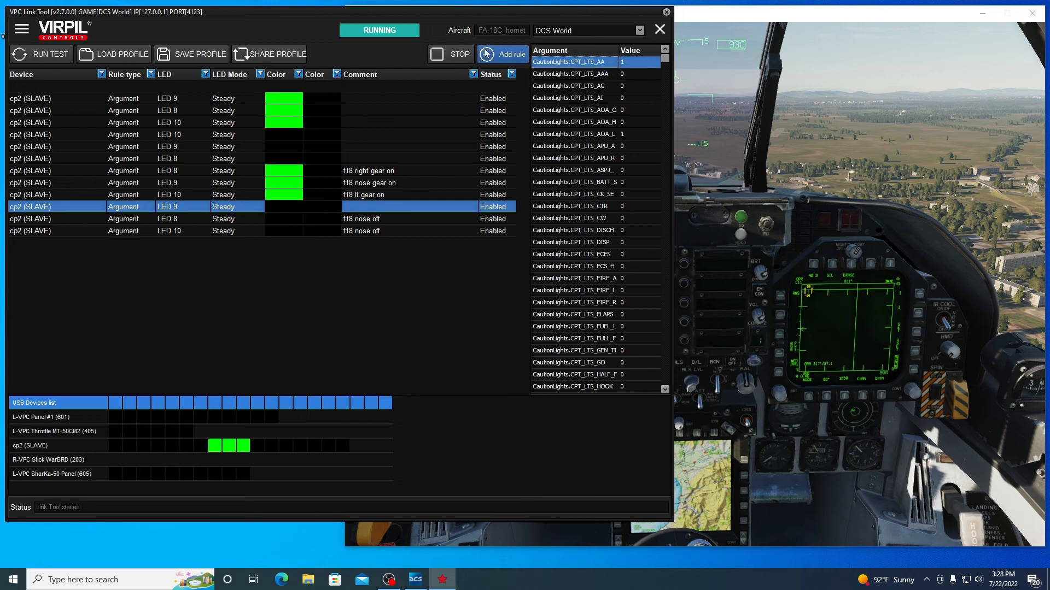
Add a new argument rule for cp2 (SLAVE) LED 1 with Color #1 set to white at 30% brightness
click(498, 57)
double_click(130, 244)
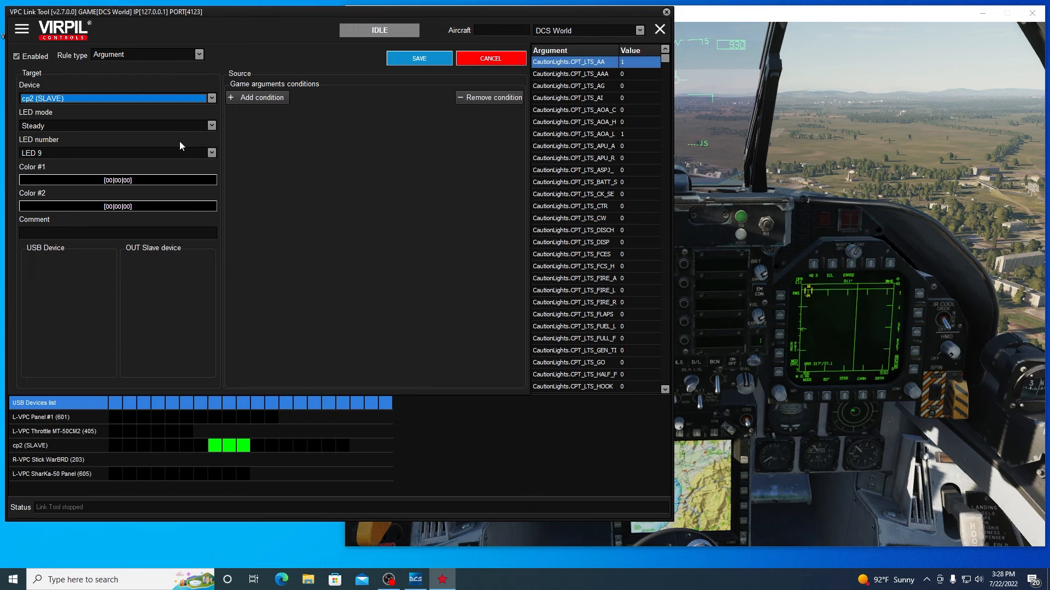
click(215, 155)
drag(210, 206, 213, 173)
click(153, 161)
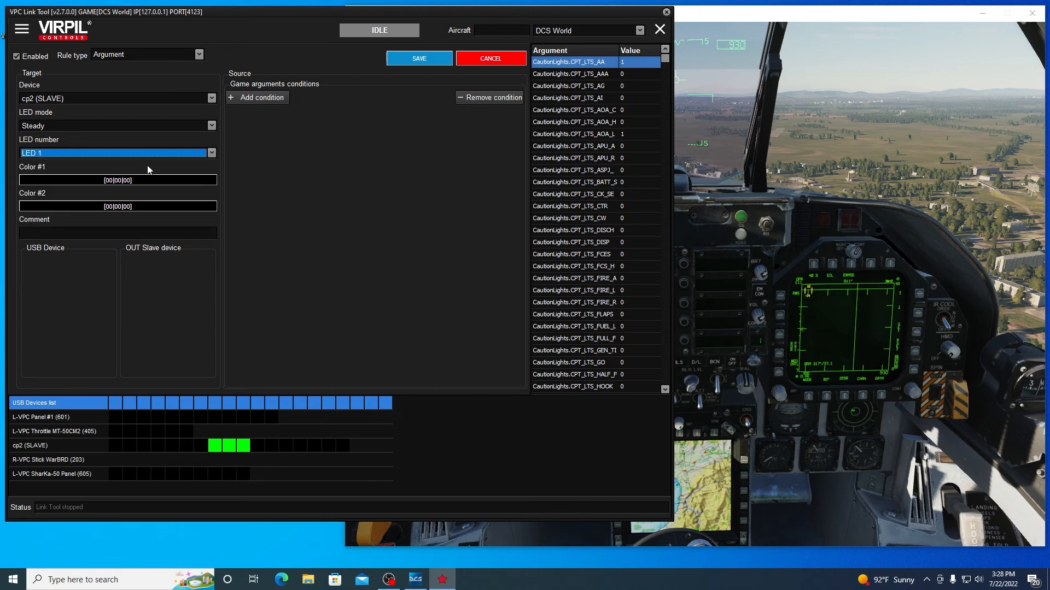
click(133, 181)
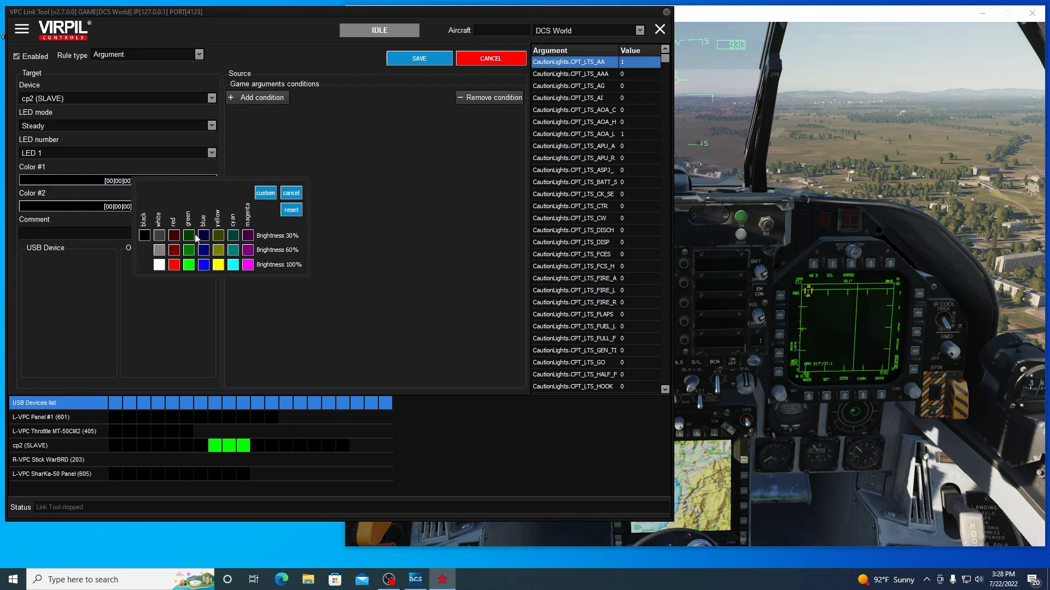
click(159, 235)
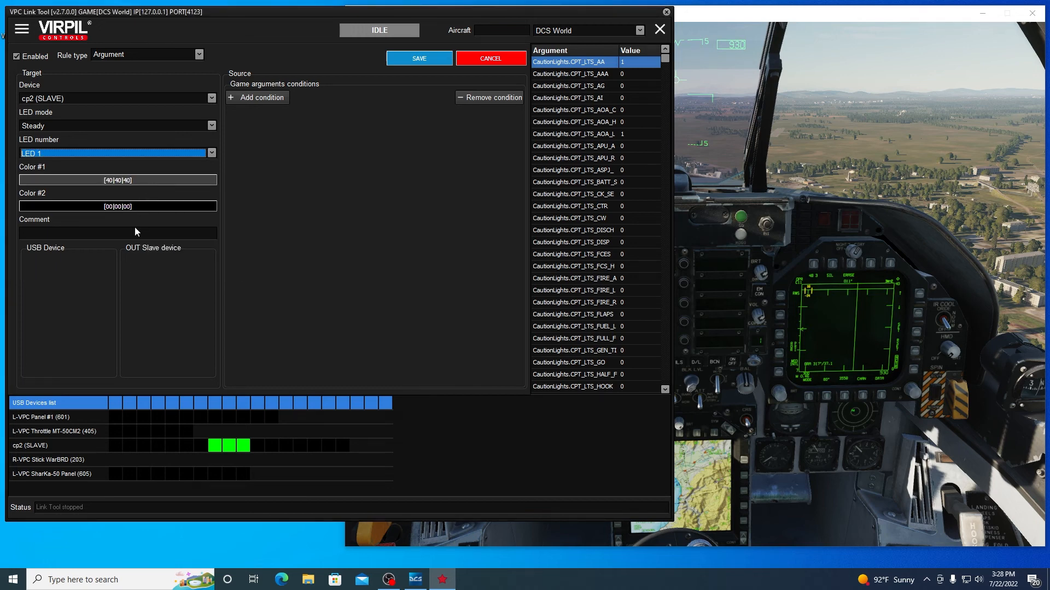
Add a condition to the LED 1 rule that CautionLights.CPT_LTS_AA is Equal to 0, and save the rule
click(261, 97)
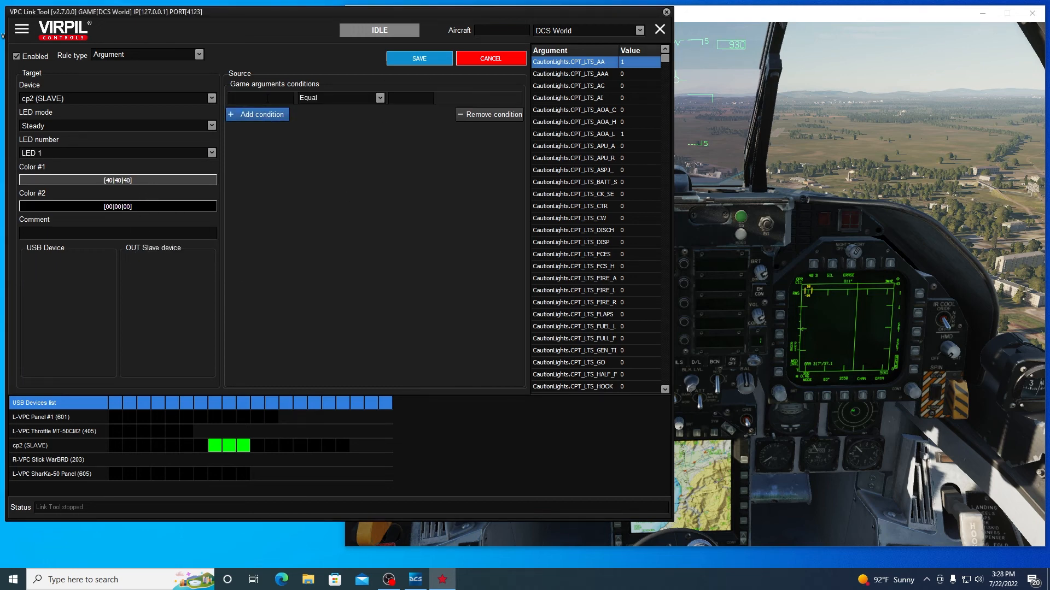
click(270, 97)
right_click(252, 97)
click(276, 142)
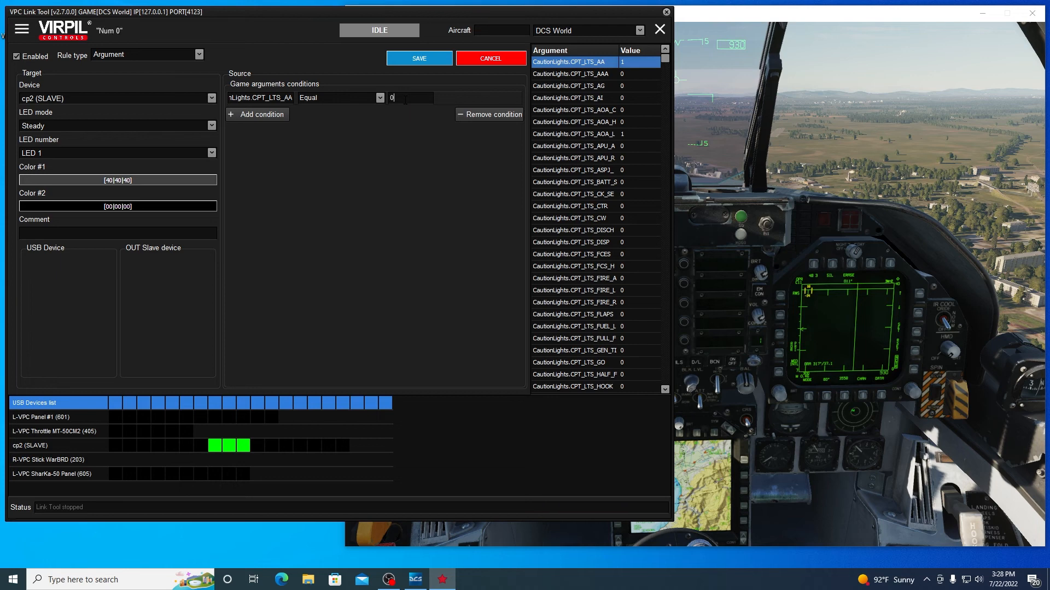
click(418, 61)
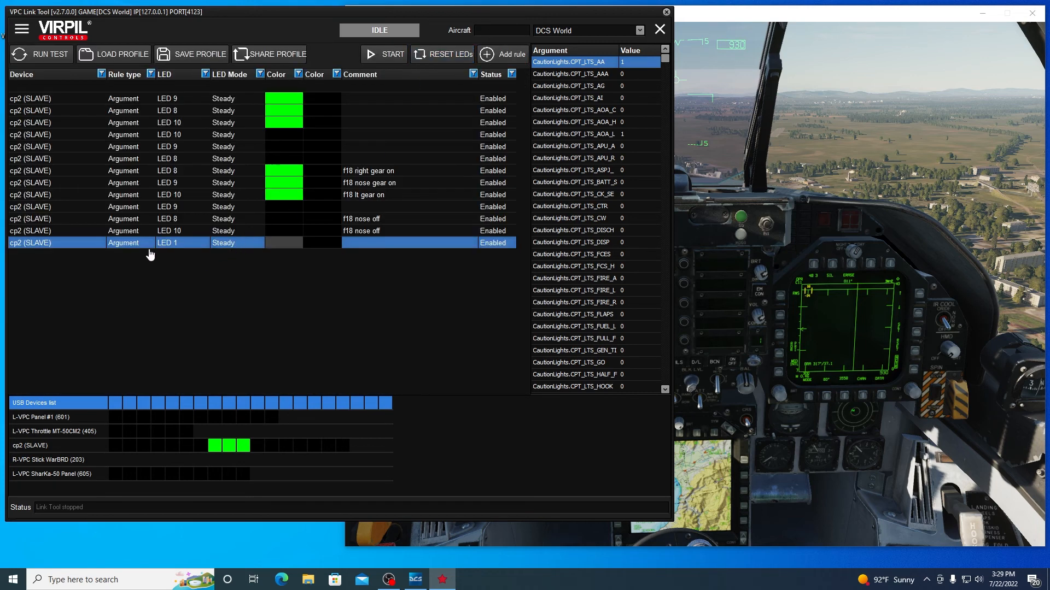
Duplicate the LED 1 rule, giving the copy green at 30% brightness as Color #1 and a condition value of 1
right_click(105, 246)
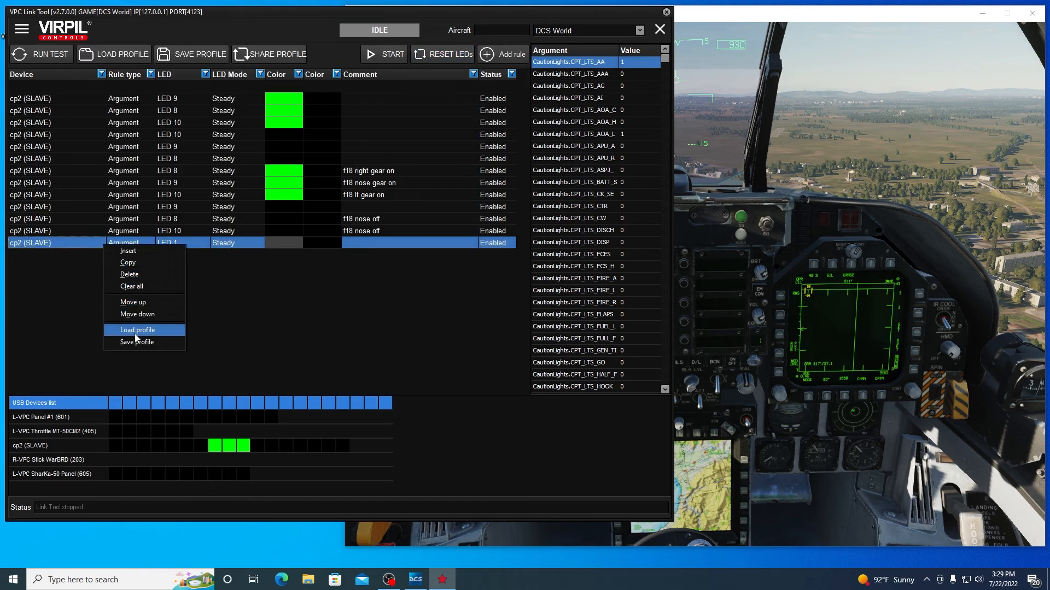
click(135, 263)
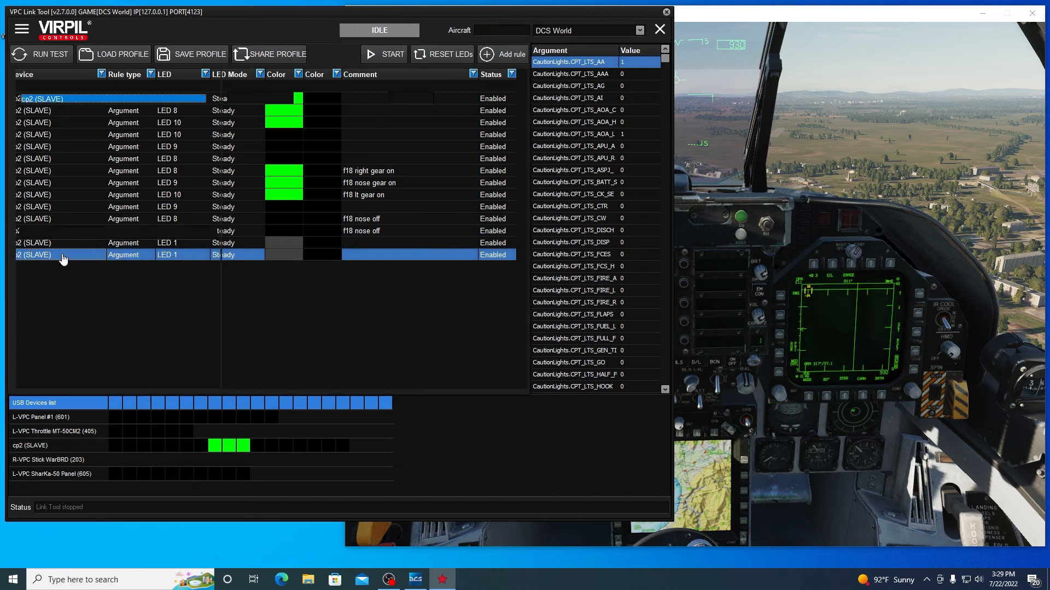
click(102, 186)
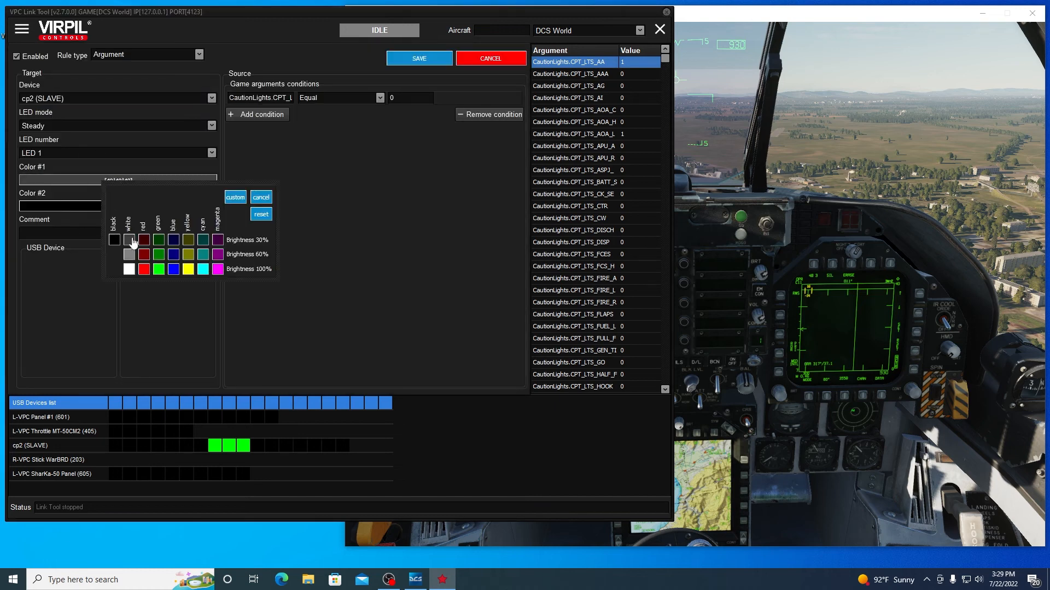
click(159, 243)
click(394, 98)
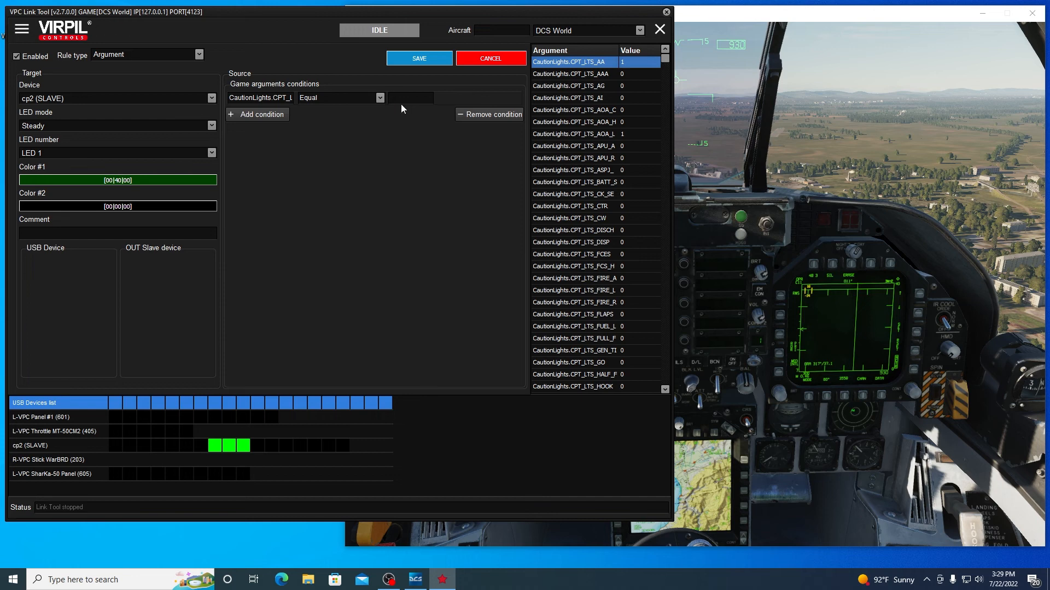
text(1)
Change Color #1 of the LED 1 copy to red at 100% brightness and save the rule
click(135, 181)
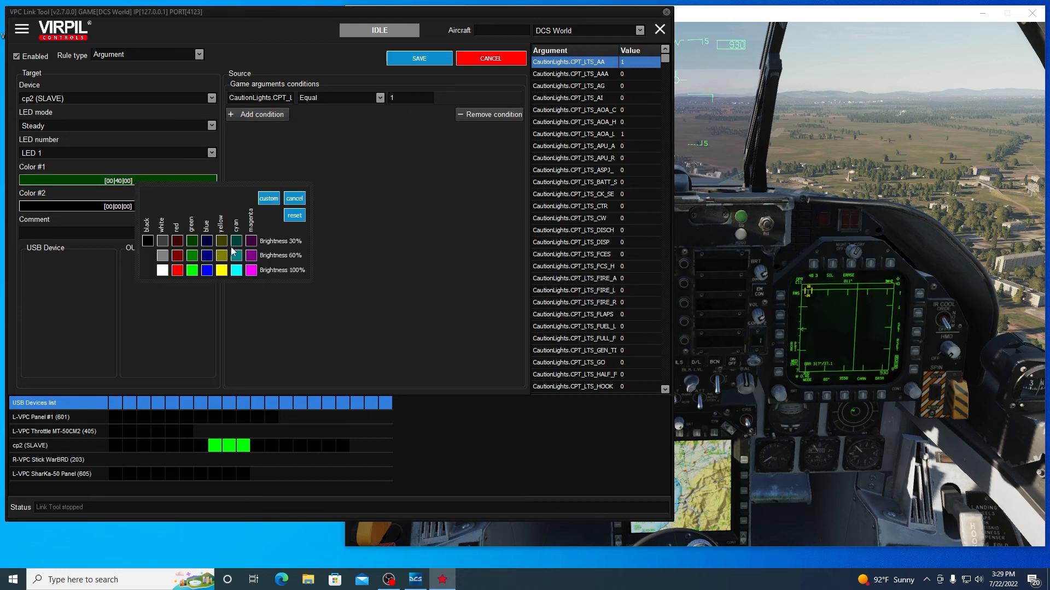
click(177, 270)
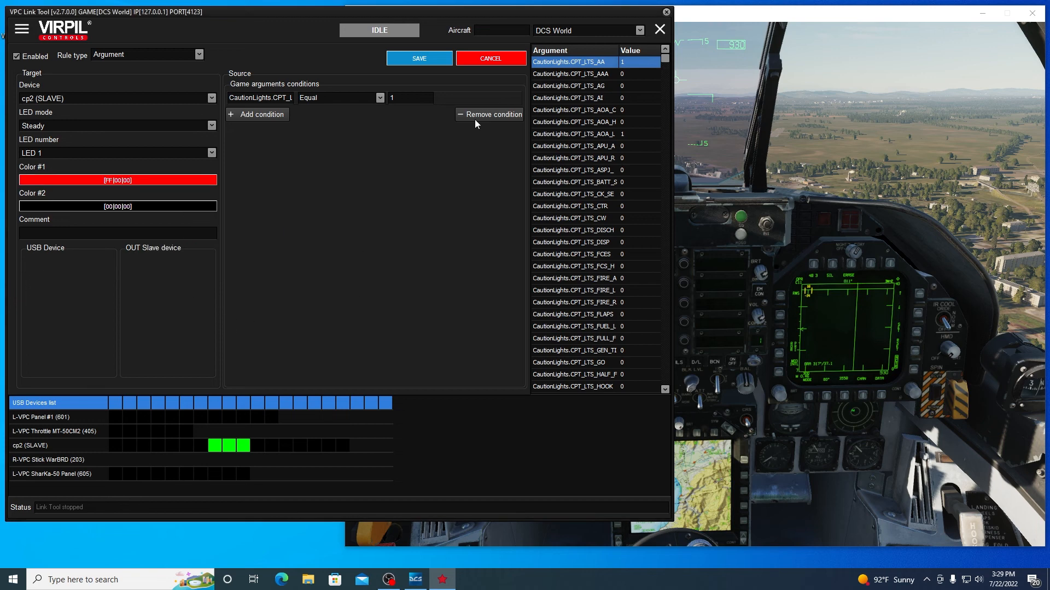
click(419, 58)
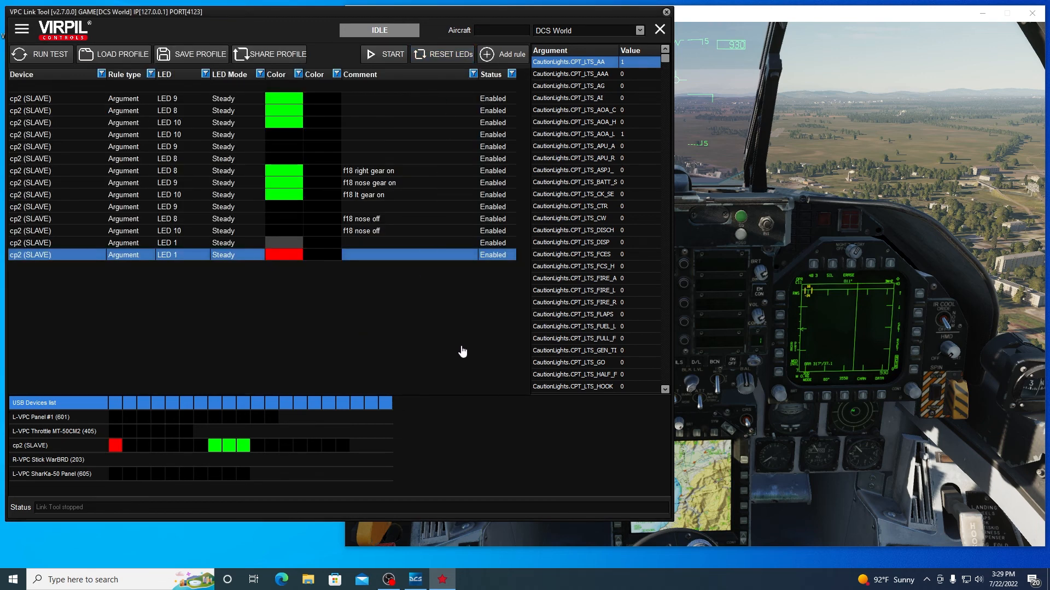
Switch to Digital Combat Simulator and operate the A/A master mode button to try the LED 1 rules
click(820, 263)
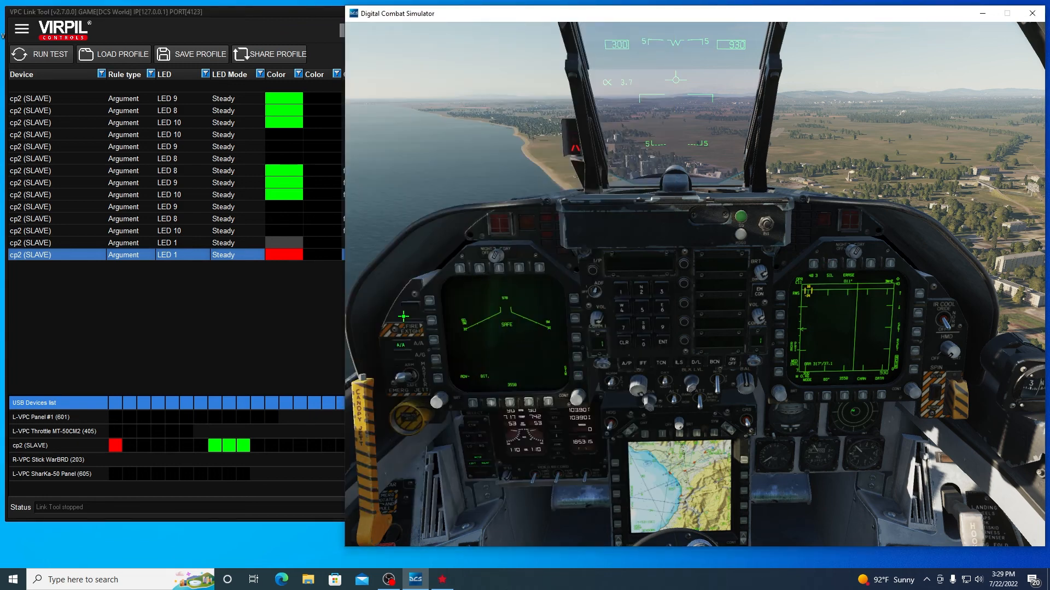
click(401, 346)
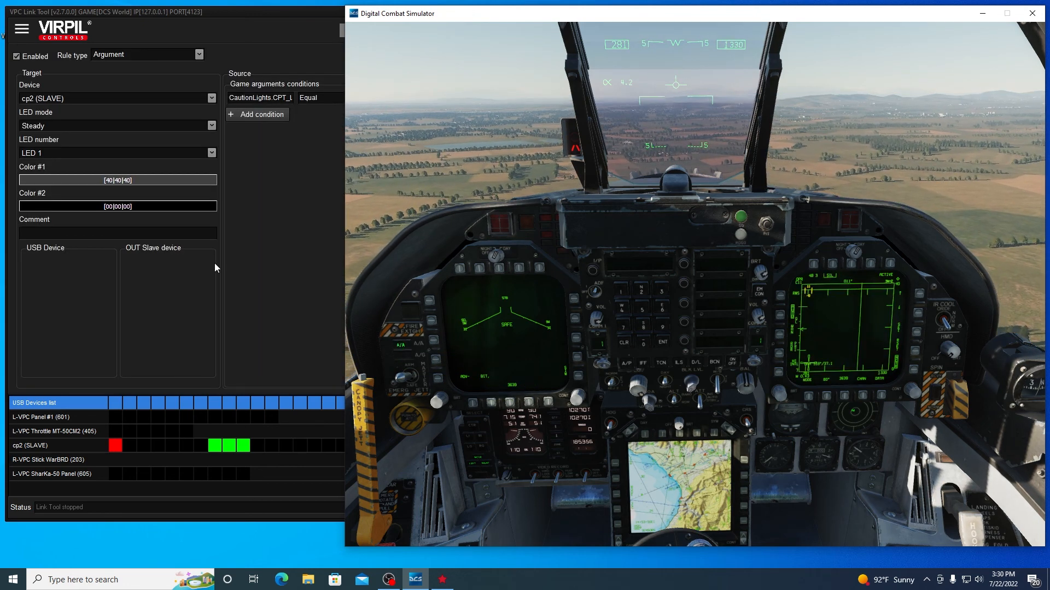
Return to VPC Link Tool, close the open LED 1 rule without saving, and start the link
click(214, 264)
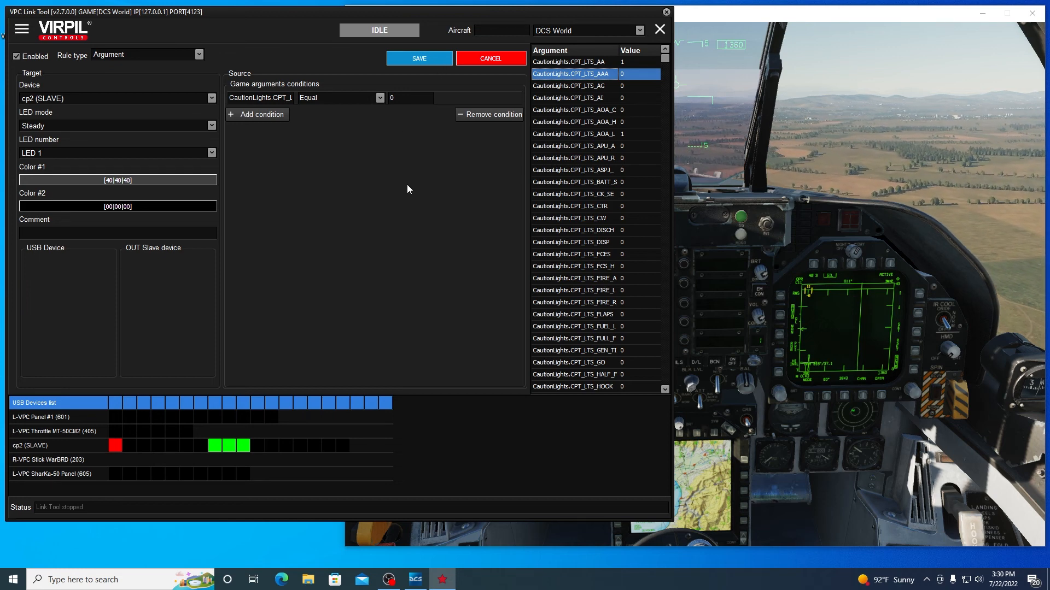
click(522, 59)
click(400, 61)
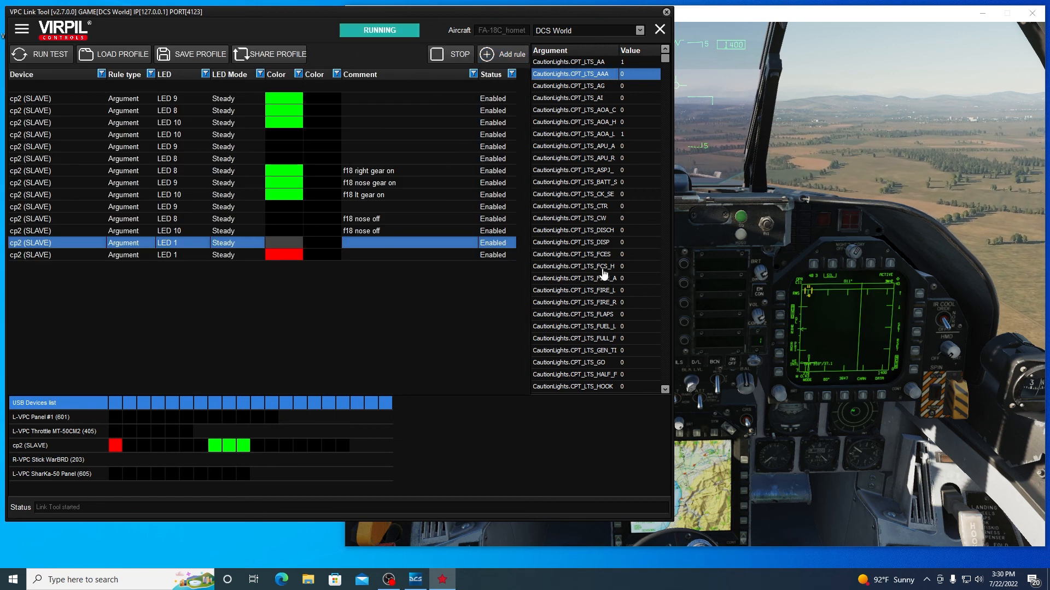
Toggle the A/A master mode in Digital Combat Simulator to test the LED 1 rules, and open the mission's pause menu
click(713, 255)
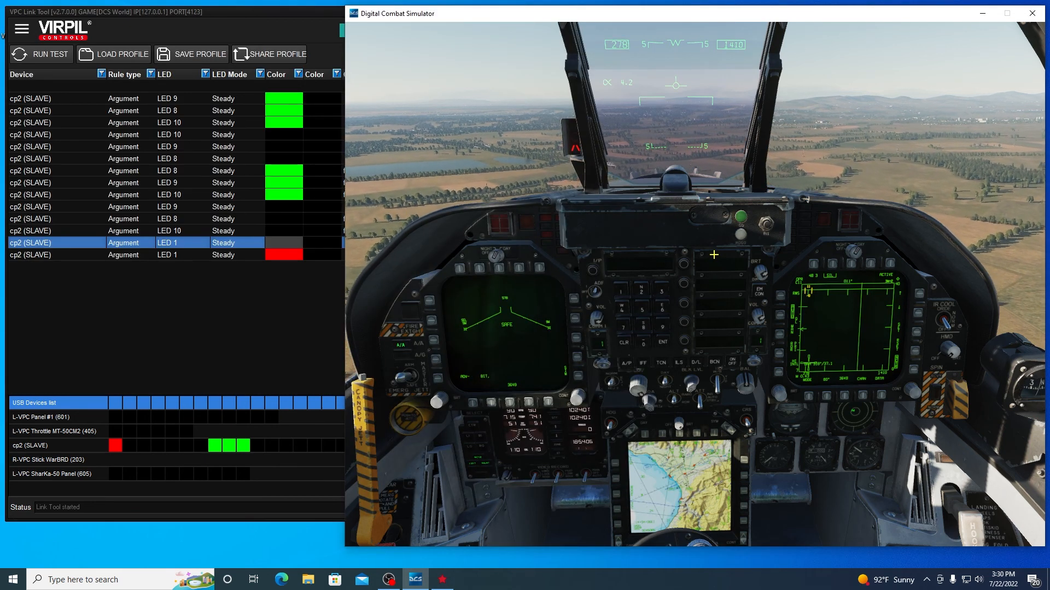
click(403, 346)
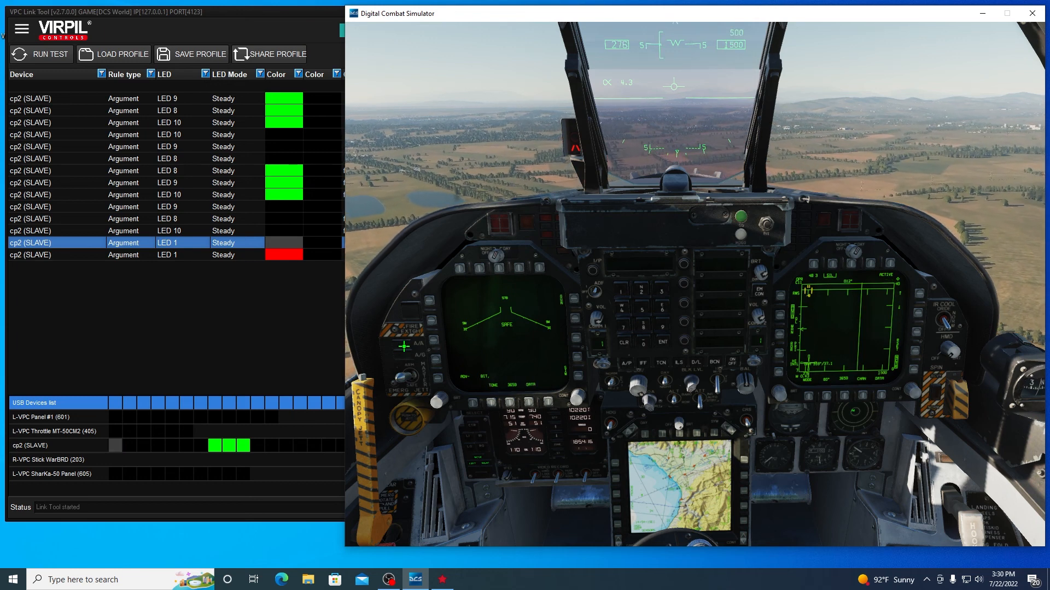
key(Escape)
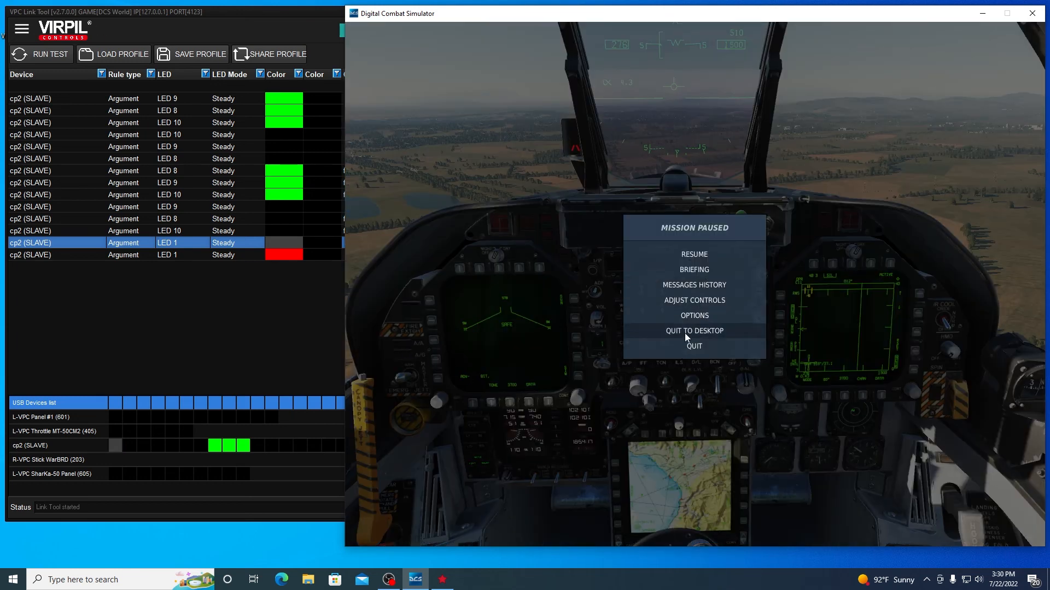
Open the mission's control options and search the F/A-18C Sim commands for "a/a"
click(688, 300)
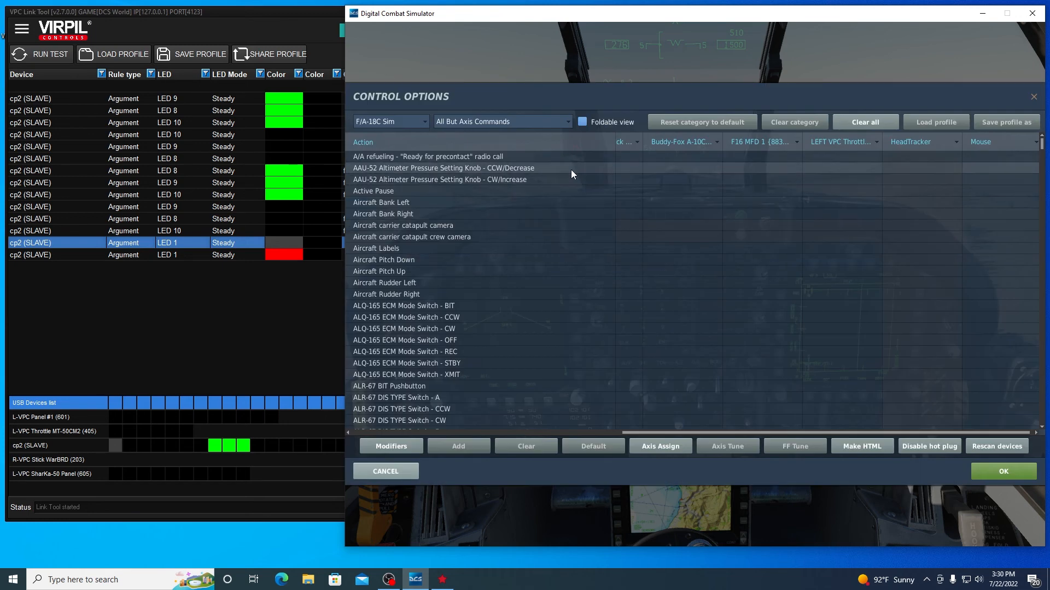
click(496, 123)
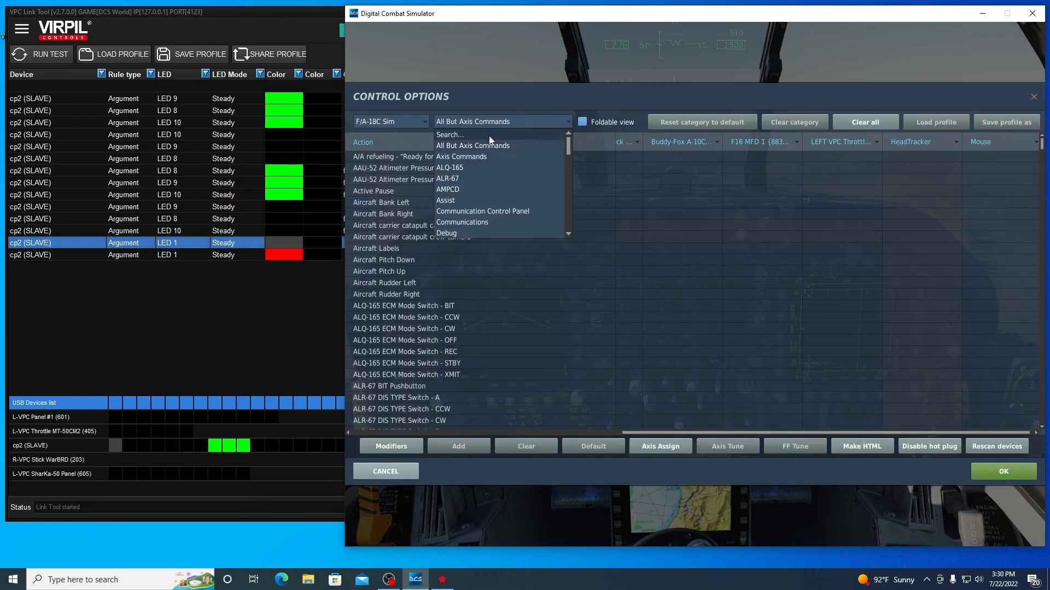
click(489, 135)
text(a)
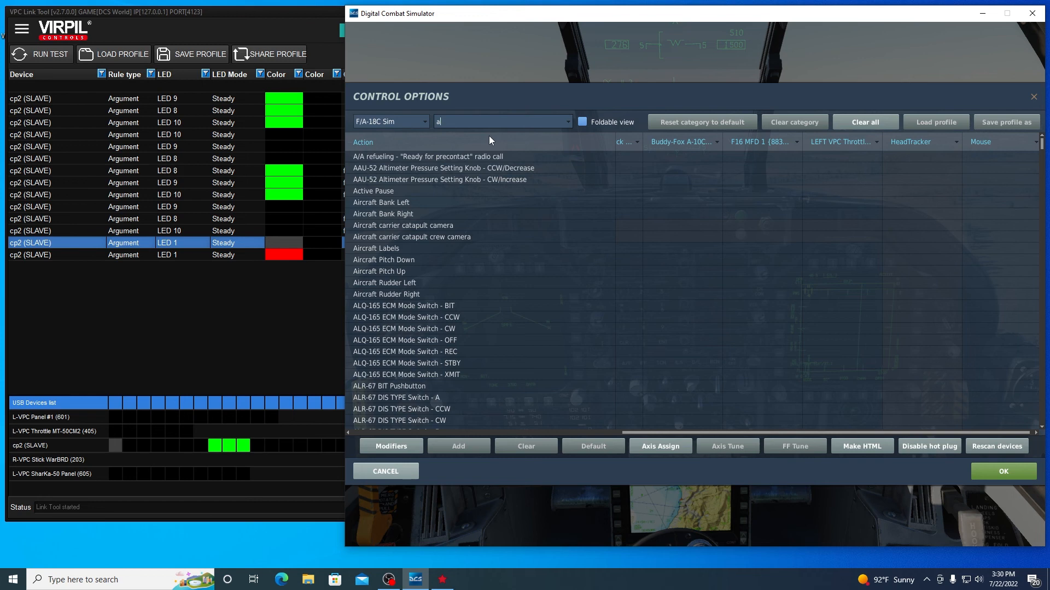
text(a)
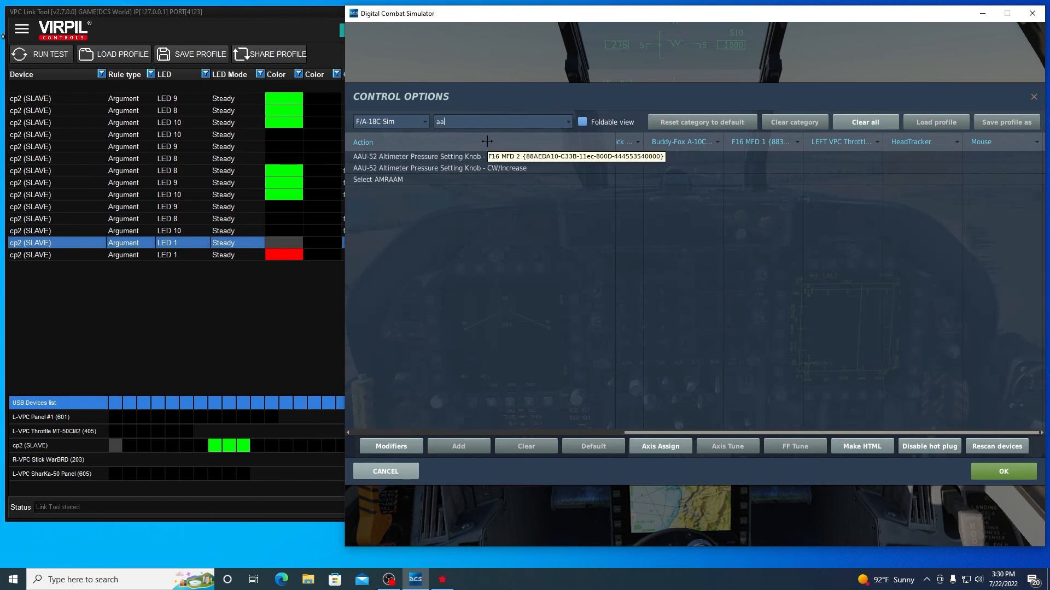
key(BackSpace)
text(/a)
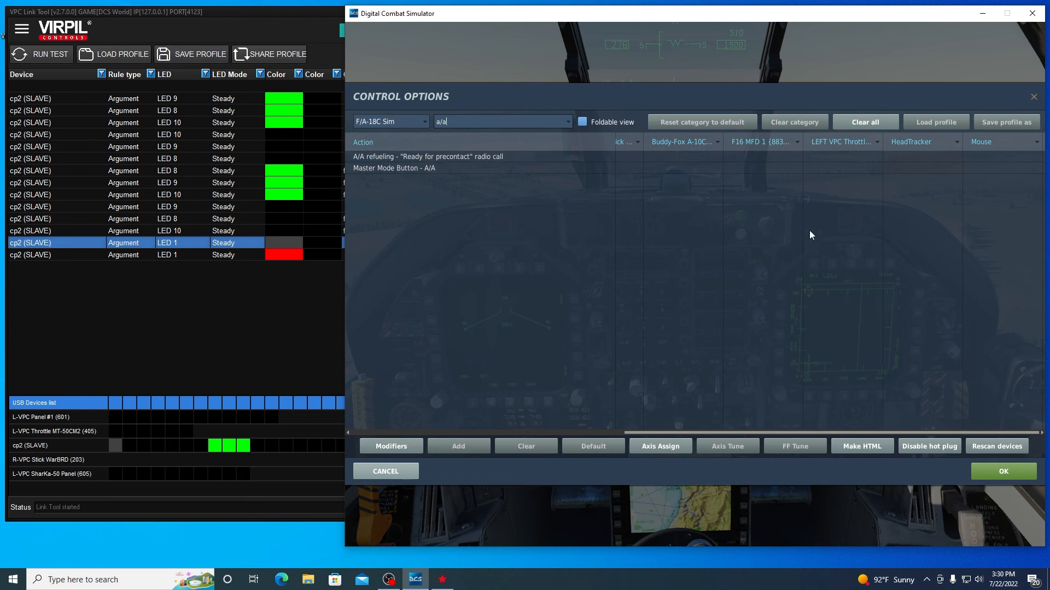
Assign a LEFT VPC Throttle button to the Master Mode Button - A/A action and confirm the assignment
click(705, 172)
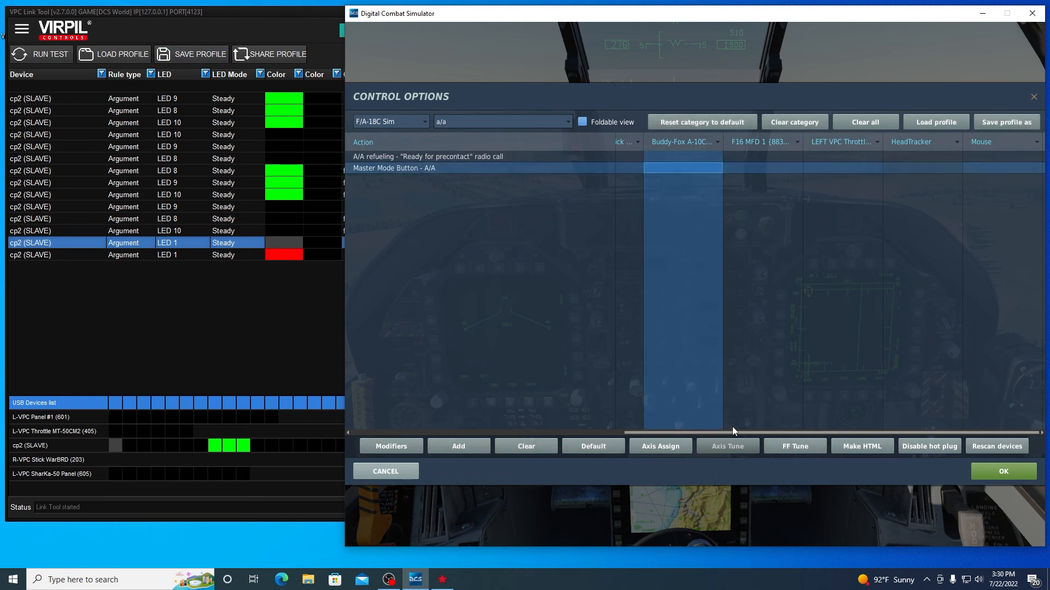
mouse_move(732, 433)
mouse_down()
mouse_move(588, 433)
mouse_move(733, 433)
mouse_up()
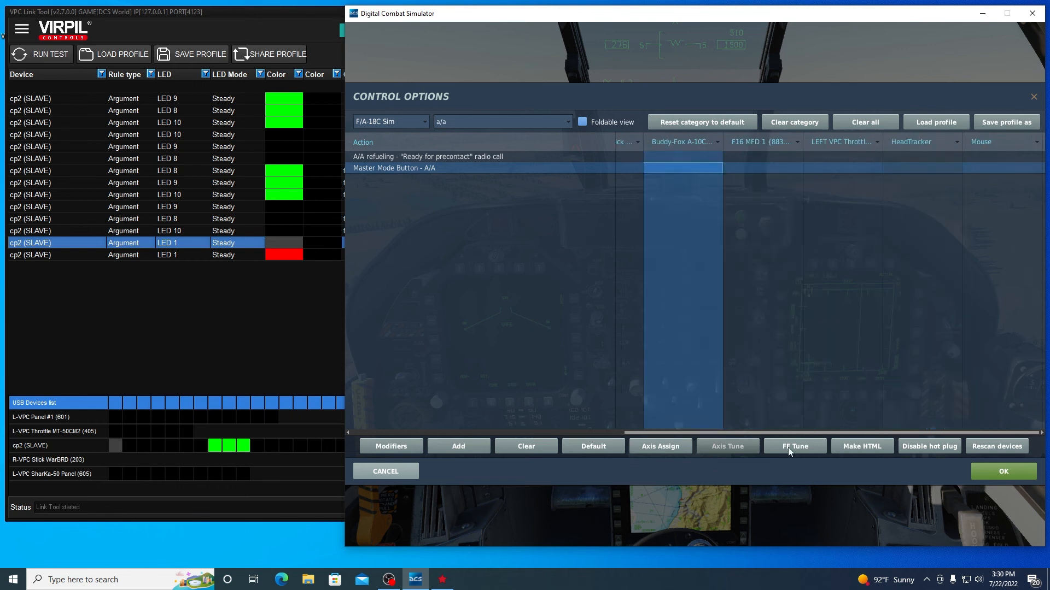
double_click(841, 169)
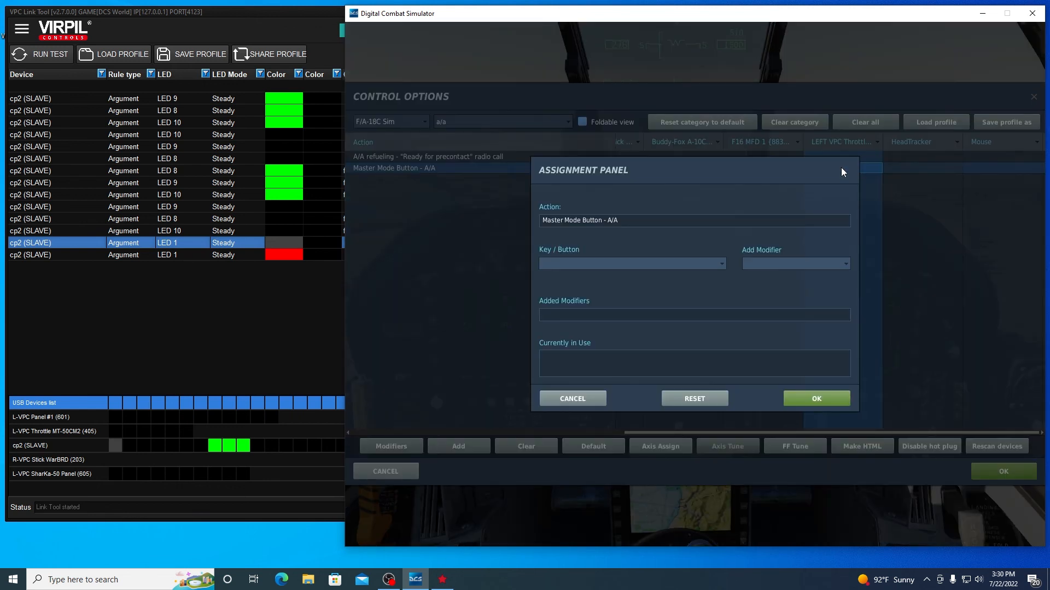
click(806, 401)
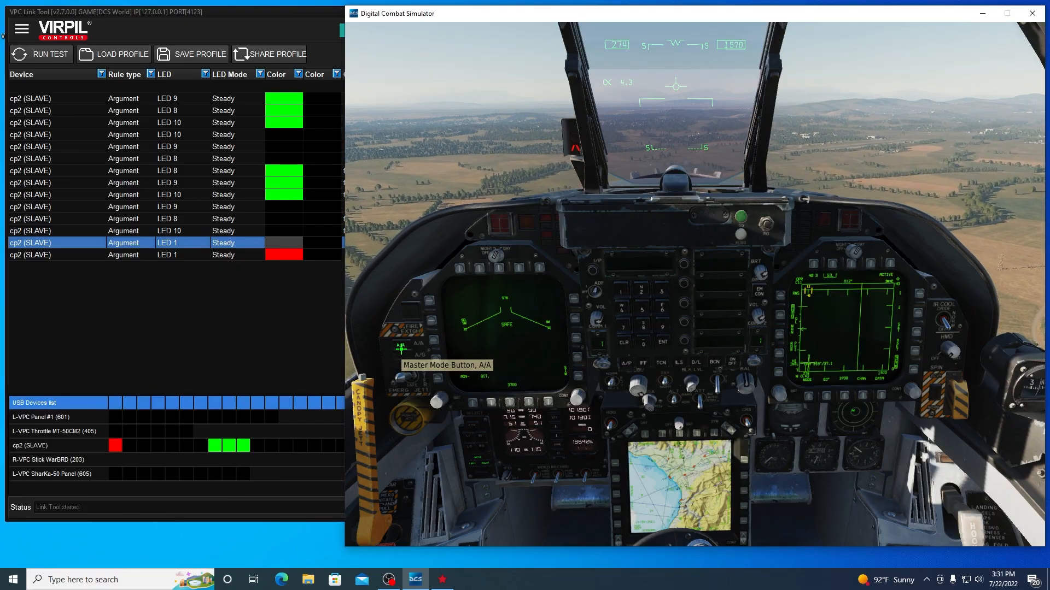
Operate the A/A master mode button and the landing gear in Digital Combat Simulator to test the LED rules, and return to VPC Link Tool
click(401, 350)
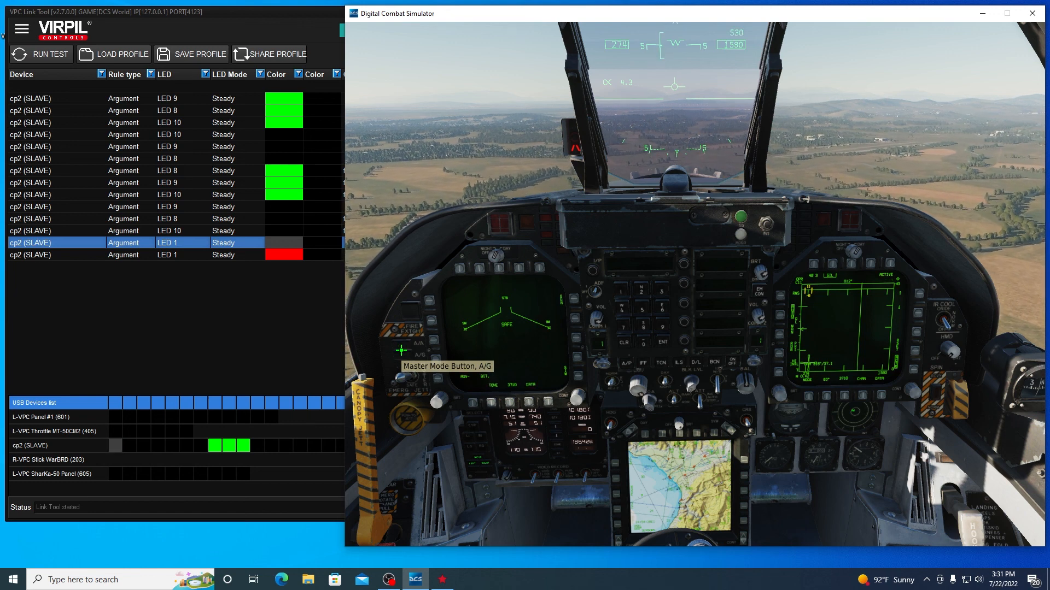
click(289, 328)
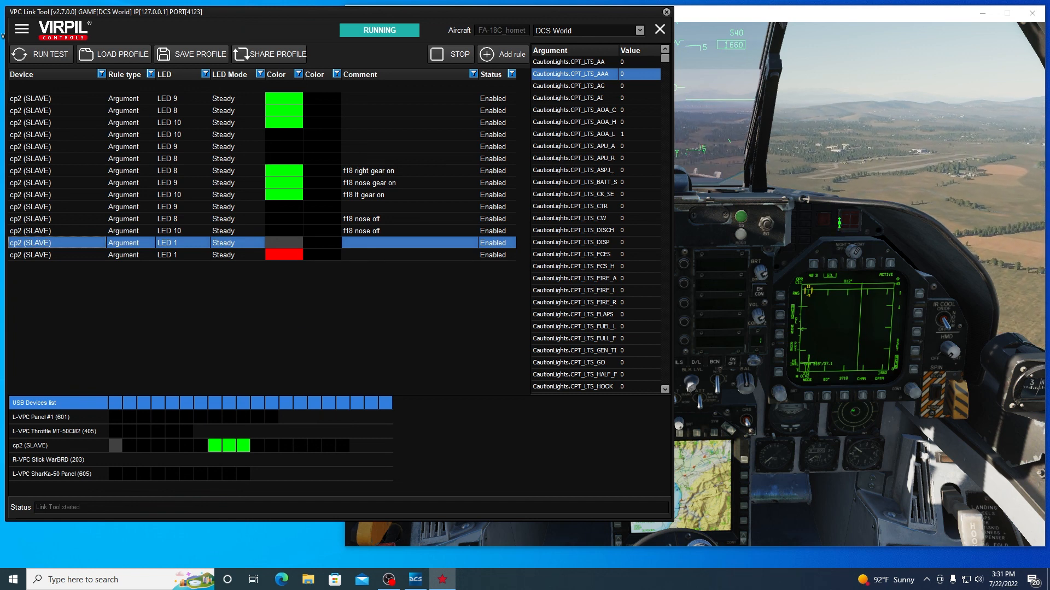
click(786, 235)
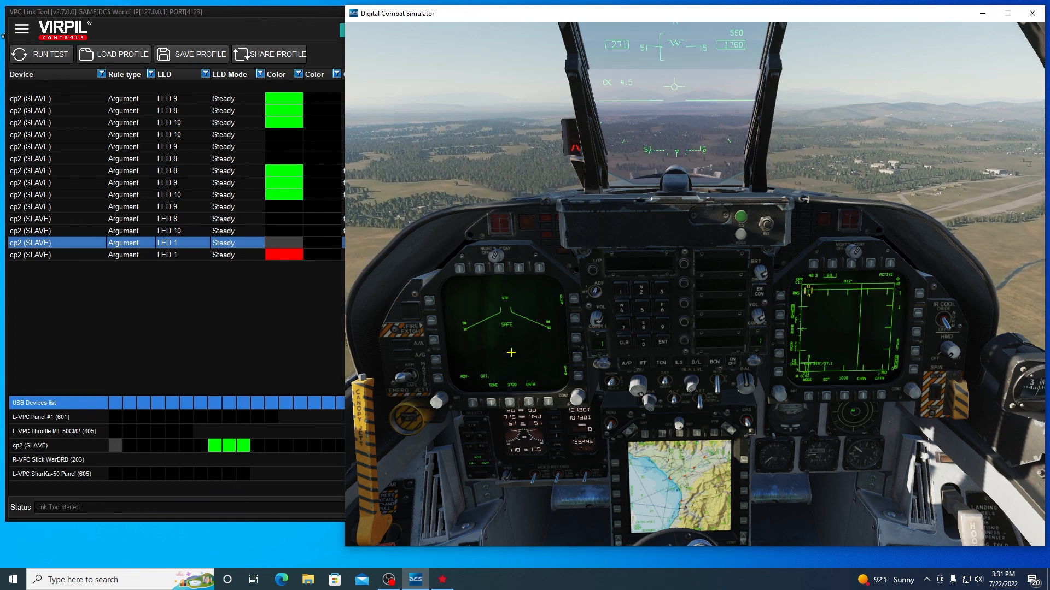
key(g)
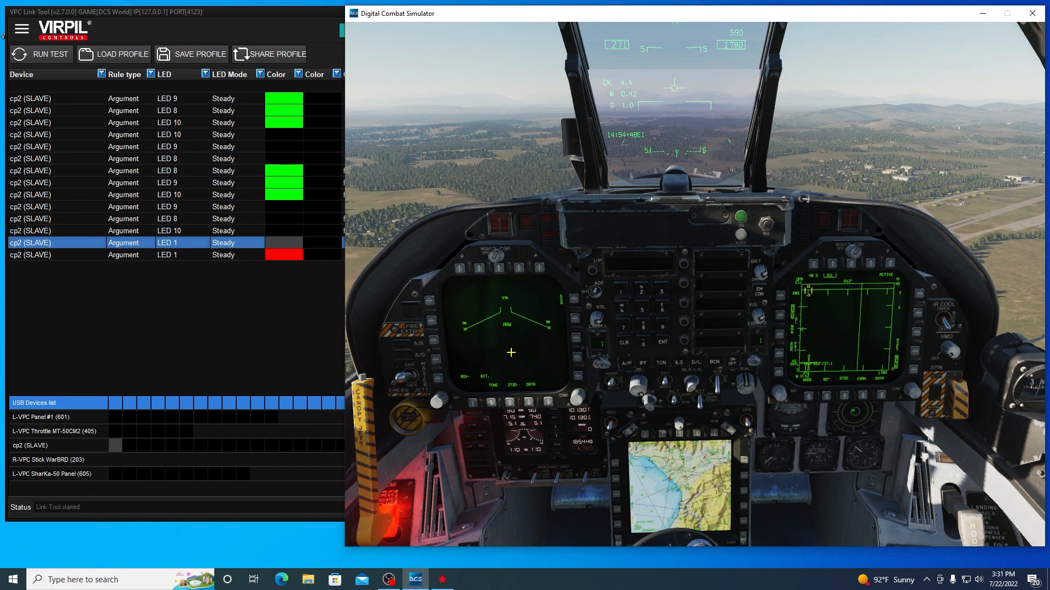
click(244, 347)
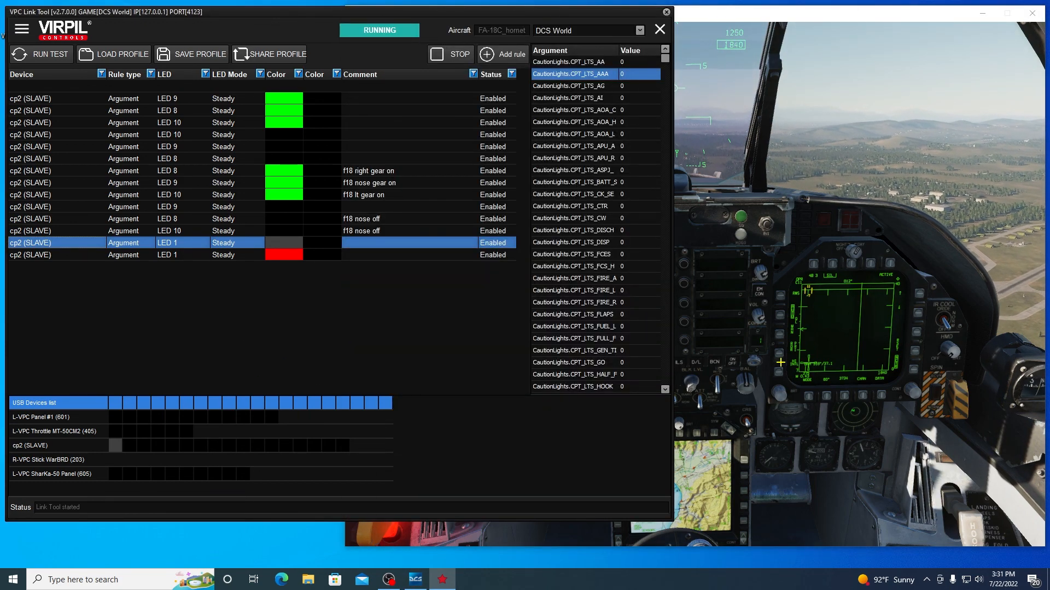